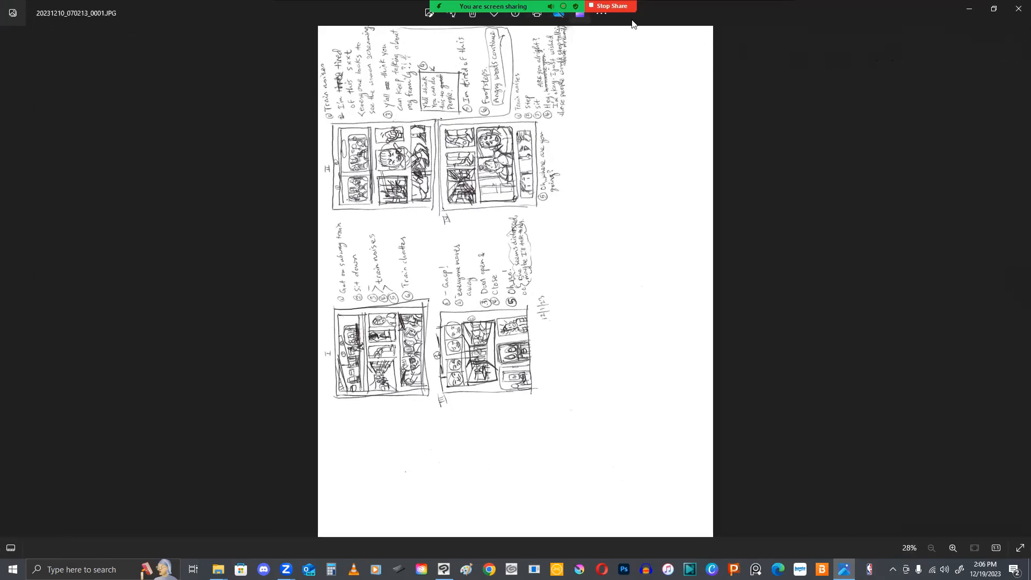
- Restore the photo viewer to a smaller window and rotate 20231210_070213_0001.JPG clockwise so the thumbnails read upright
left_click(993, 8)
left_click_drag(825, 22, 676, 49)
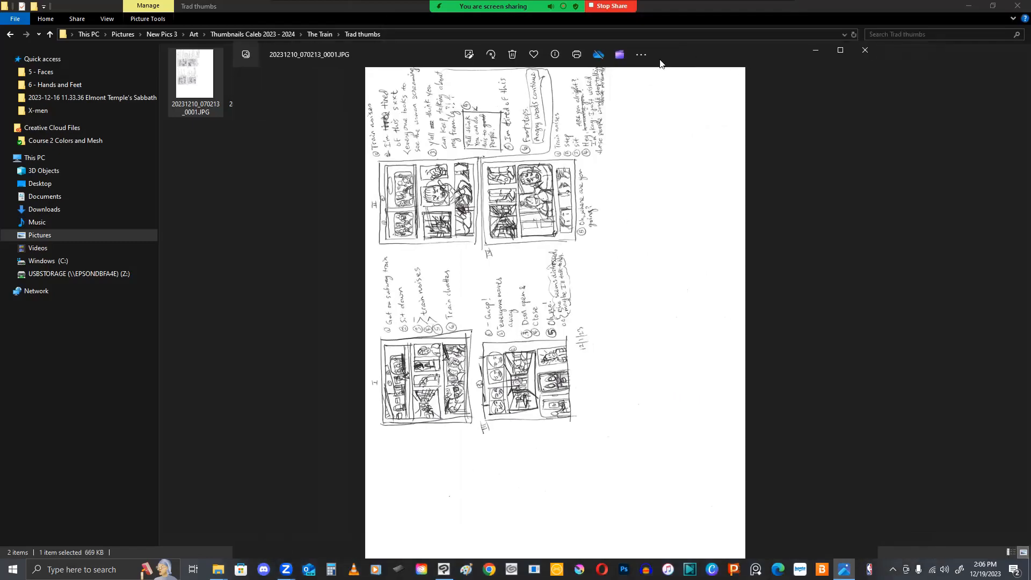
left_click(643, 54)
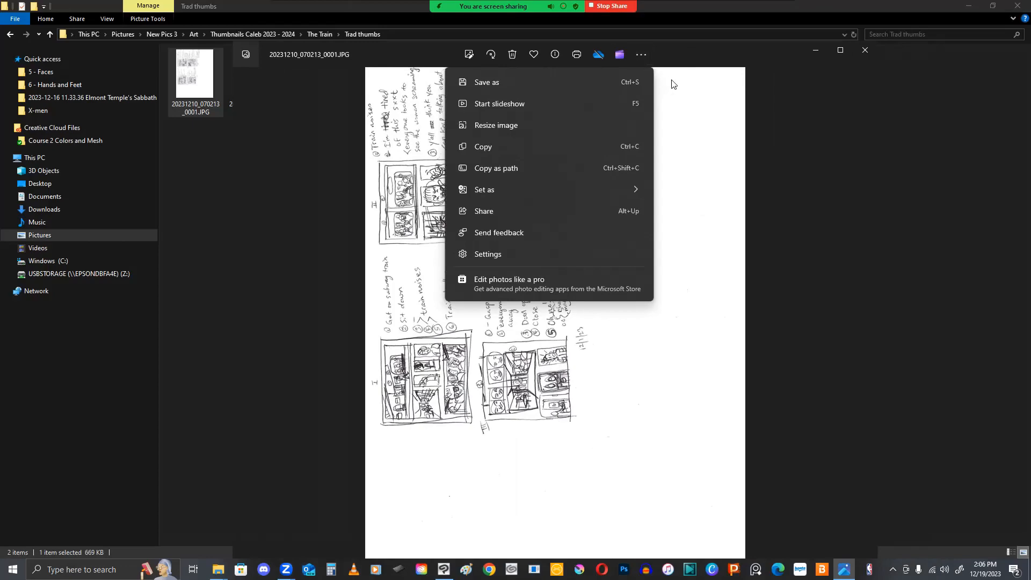
left_click(491, 55)
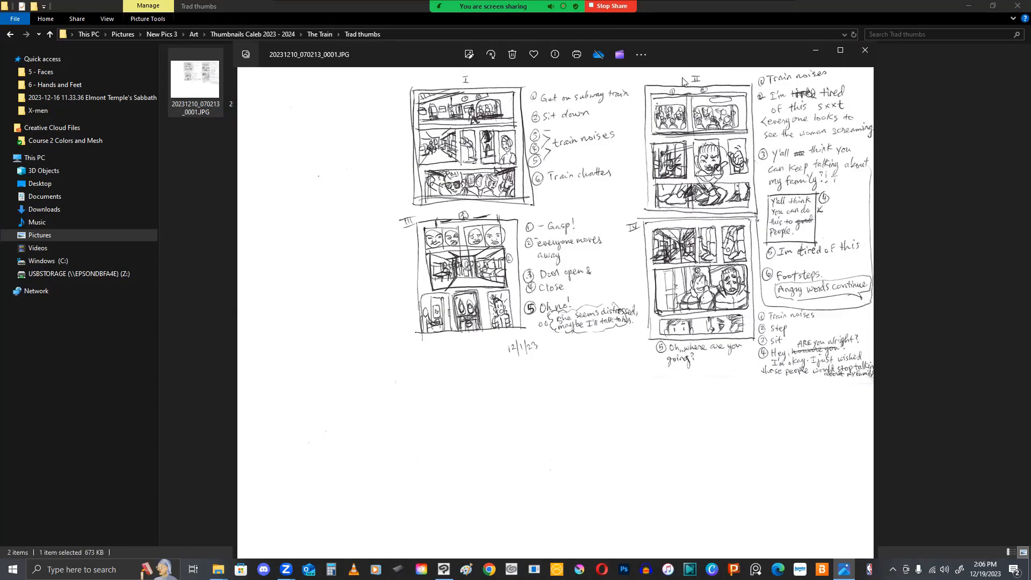
- Open 20231210_070213_0002.JPG from the Trad thumbs folder and rotate it clockwise so the sketches read upright
left_click(198, 155)
double_click(253, 94)
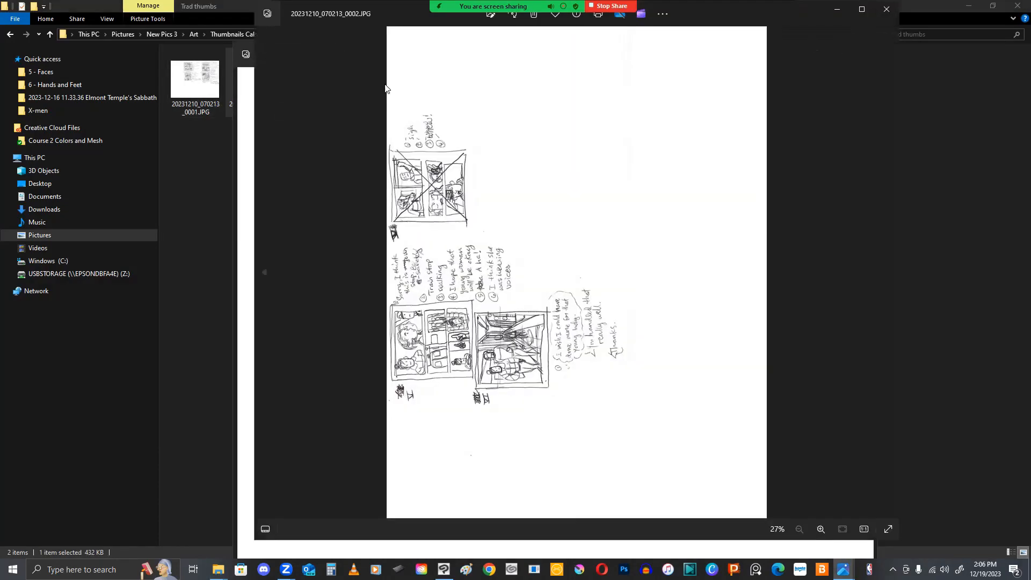
left_click(513, 13)
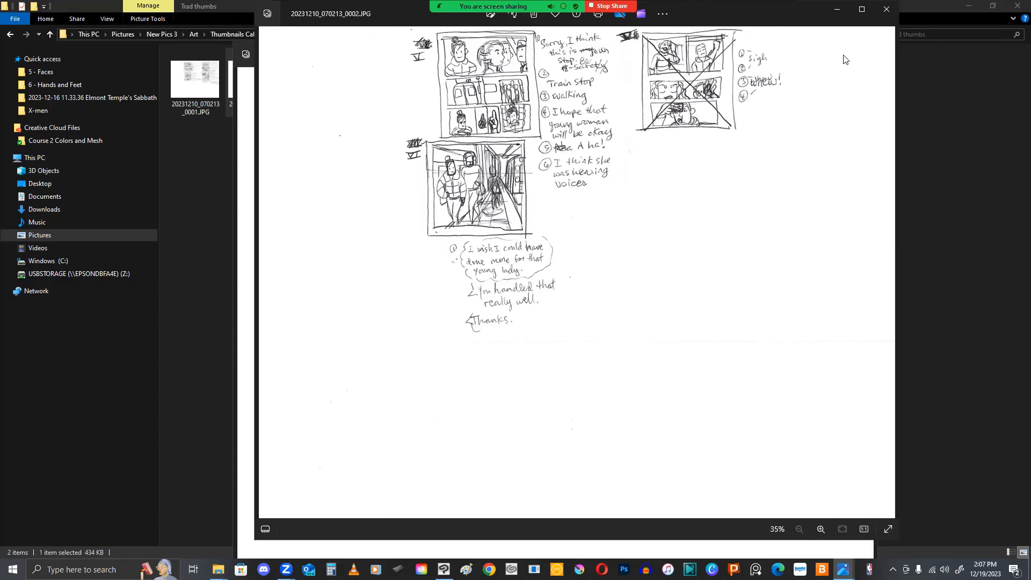
- Minimize both photo windows and switch to Clip Studio Paint
left_click(835, 10)
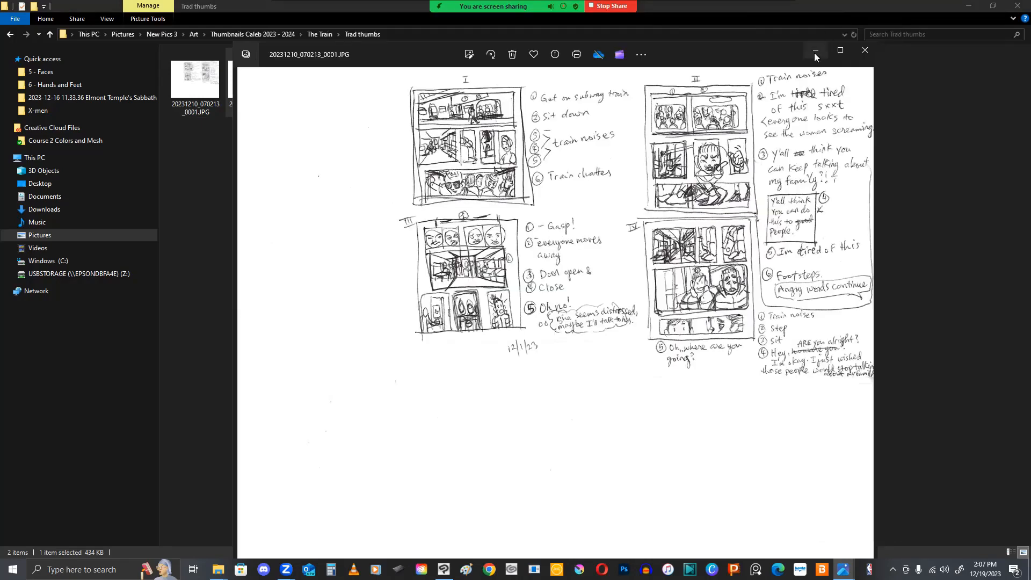
left_click(821, 56)
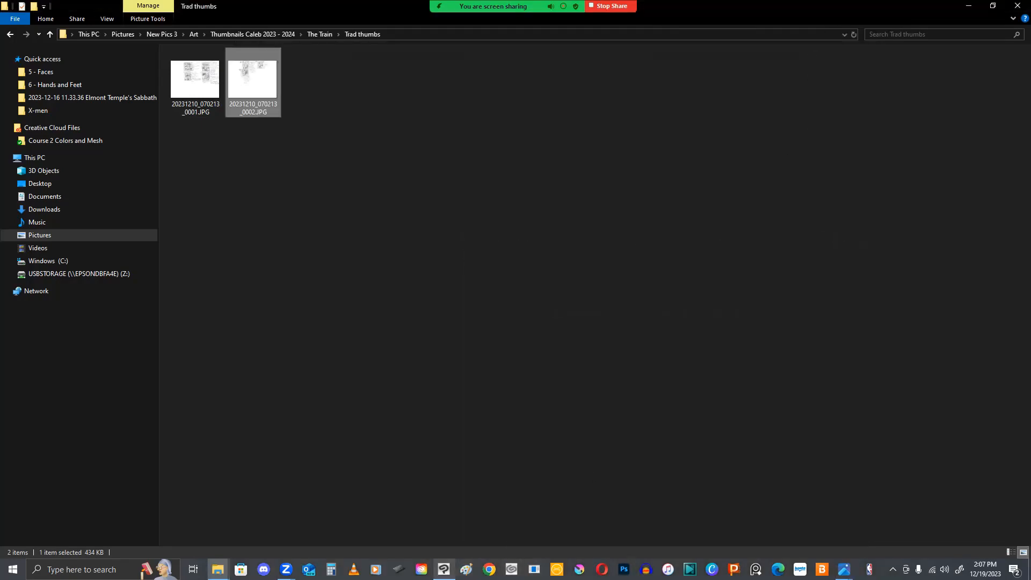
left_click(443, 570)
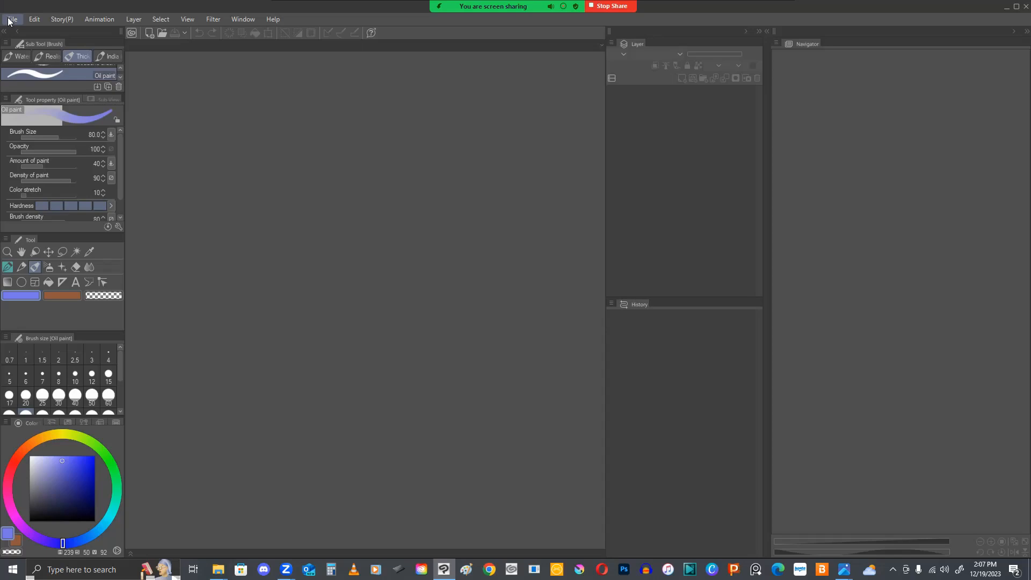
- Start a new document and set its use of work to Printing of fanzine
left_click(8, 21)
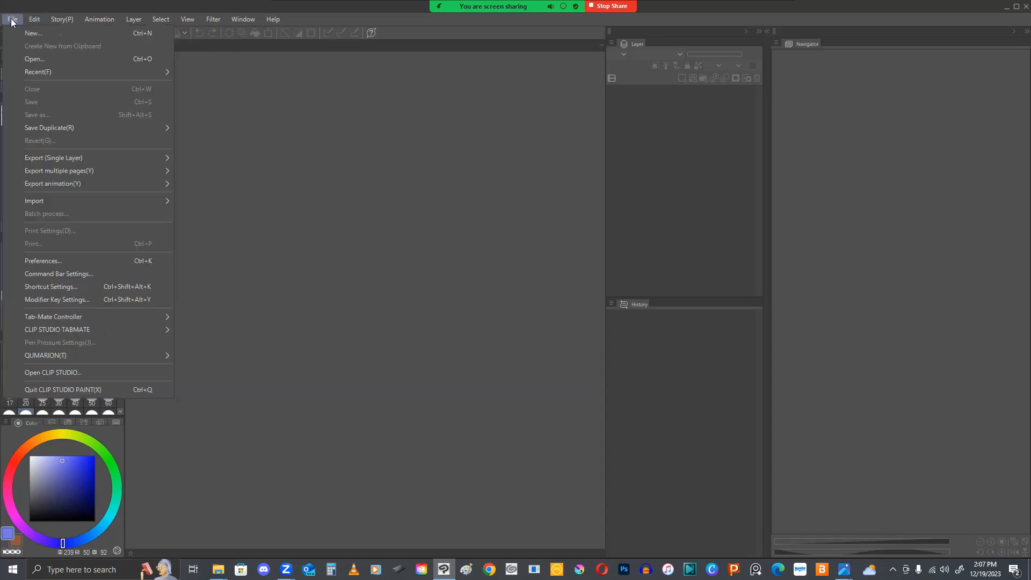
left_click(243, 91)
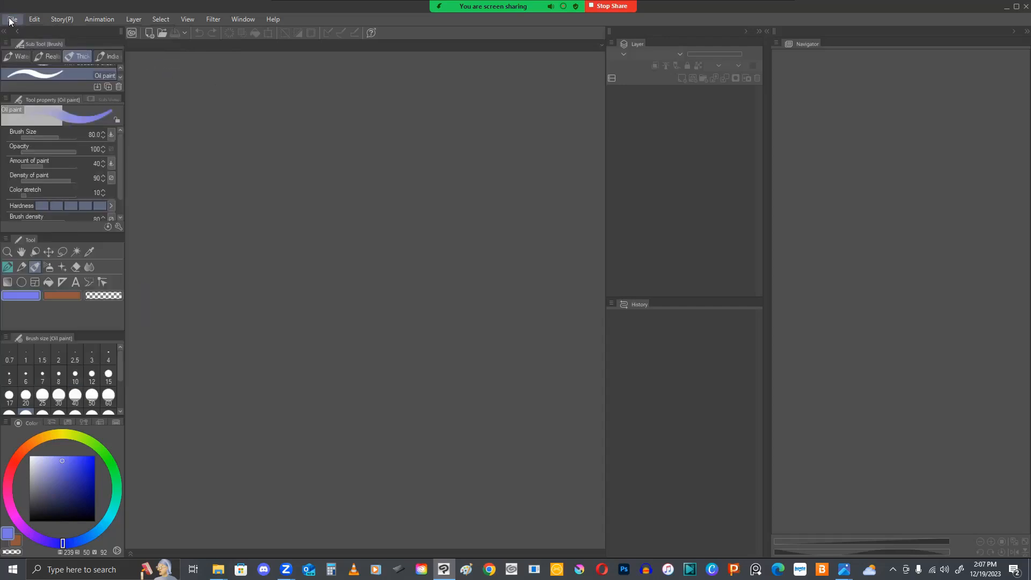
left_click(11, 20)
left_click(20, 31)
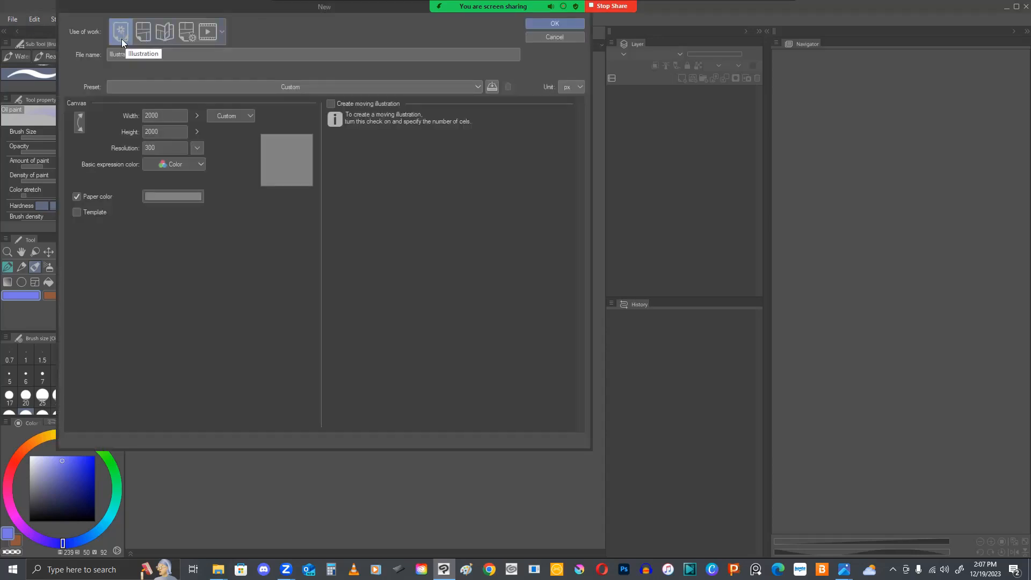
left_click(164, 34)
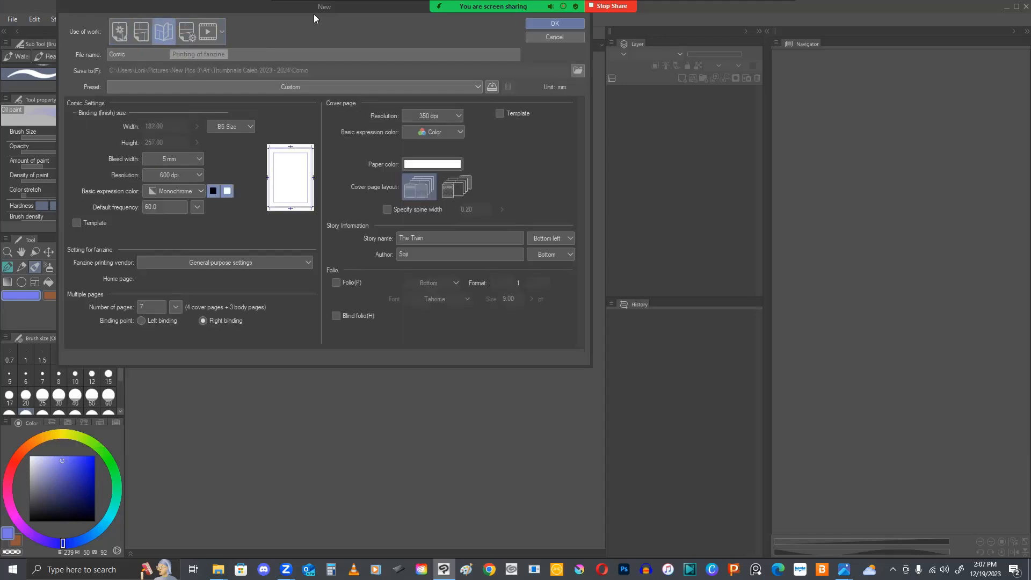
- Reposition the new document dialog and name the file Comic Tutorial
left_click_drag(307, 4, 367, 97)
left_click_drag(199, 146, 139, 147)
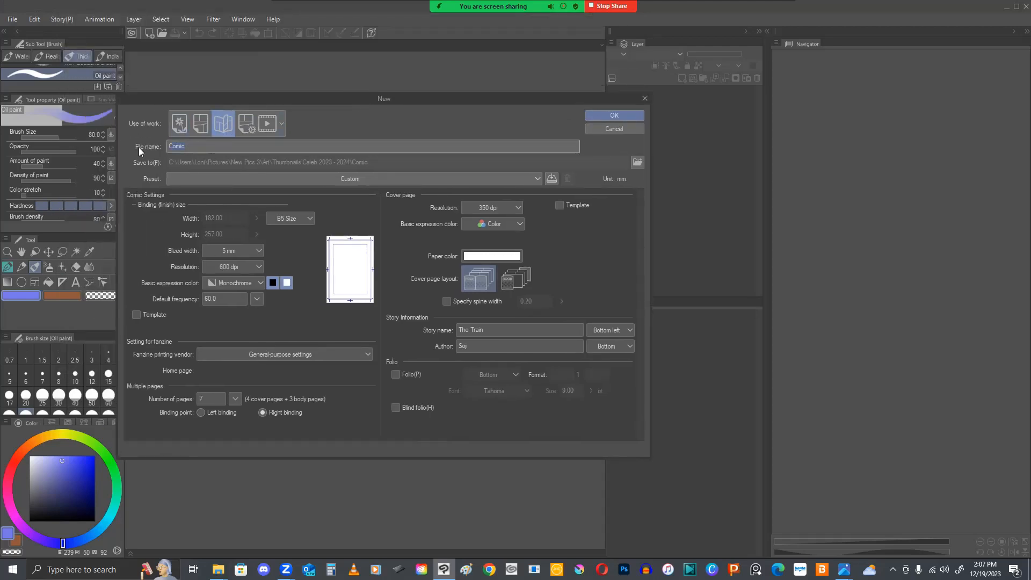
key("End")
type("Tutorial")
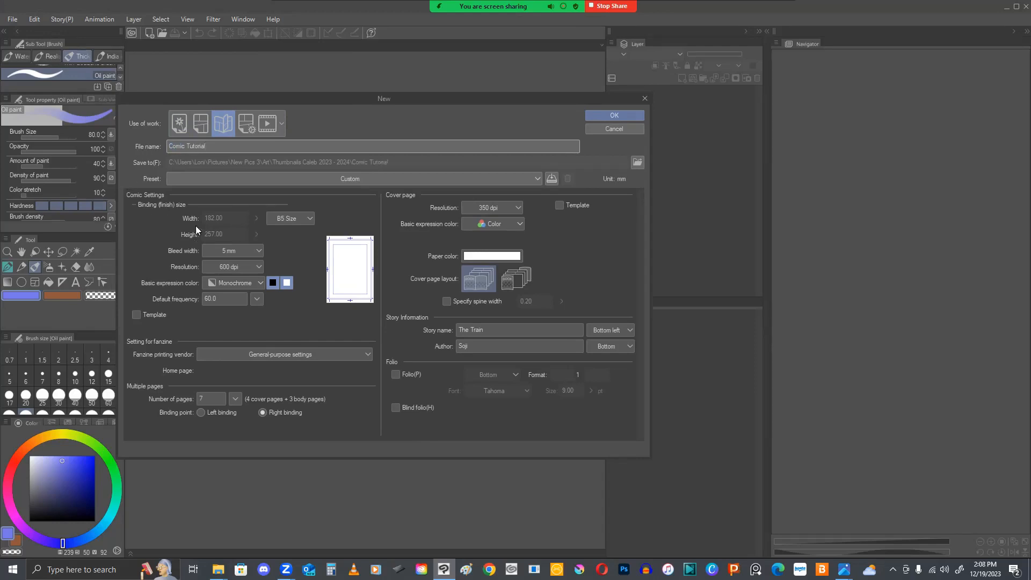
- Set the comic pages' resolution to 350 dpi and their basic expression color to Color
left_click(299, 218)
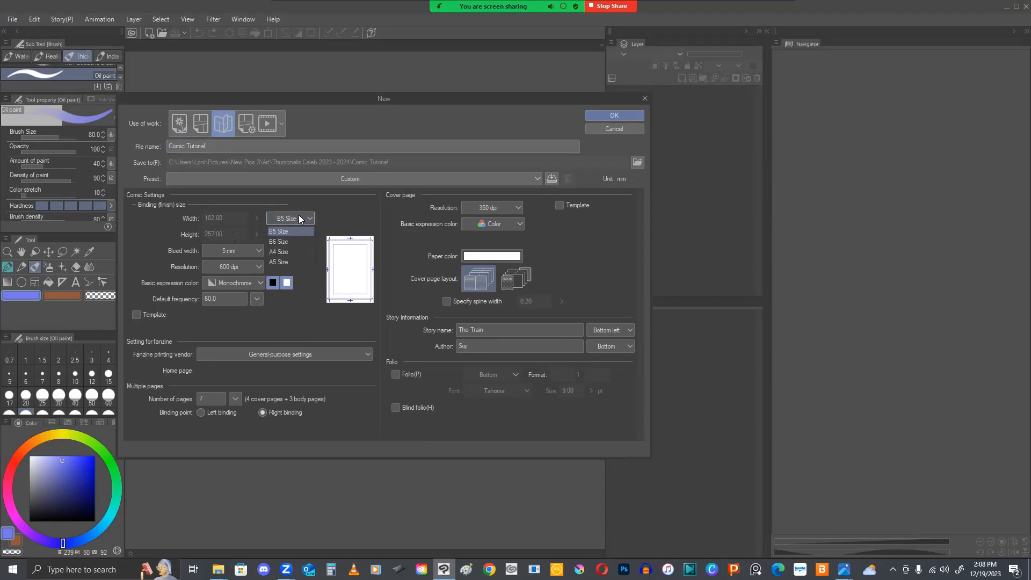
left_click(299, 218)
left_click(257, 286)
left_click(233, 299)
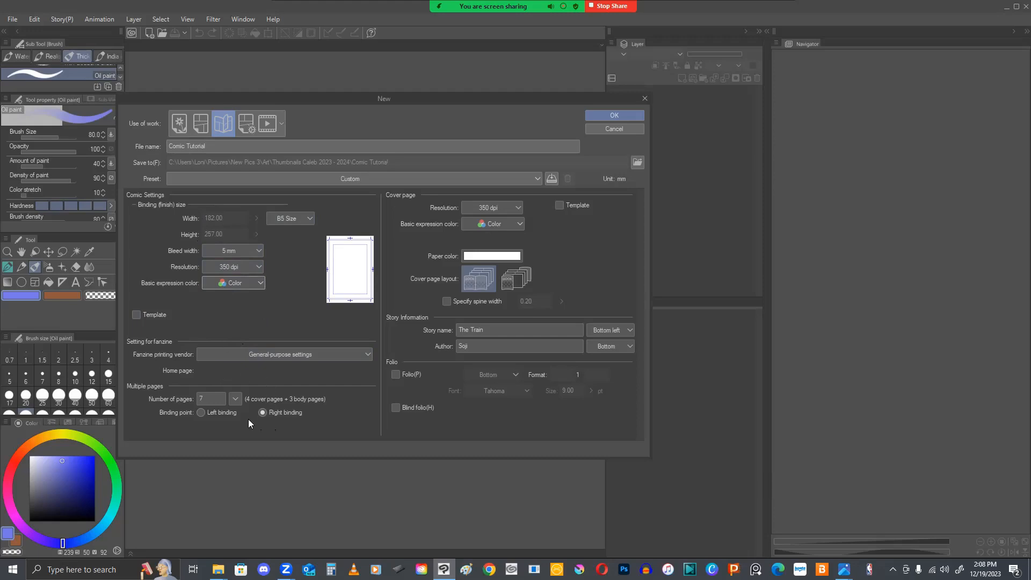
- Set 5 pages, name the story December with blind folio enabled, and try to create the comic
left_click(202, 402)
type("5")
left_click_drag(497, 331, 434, 324)
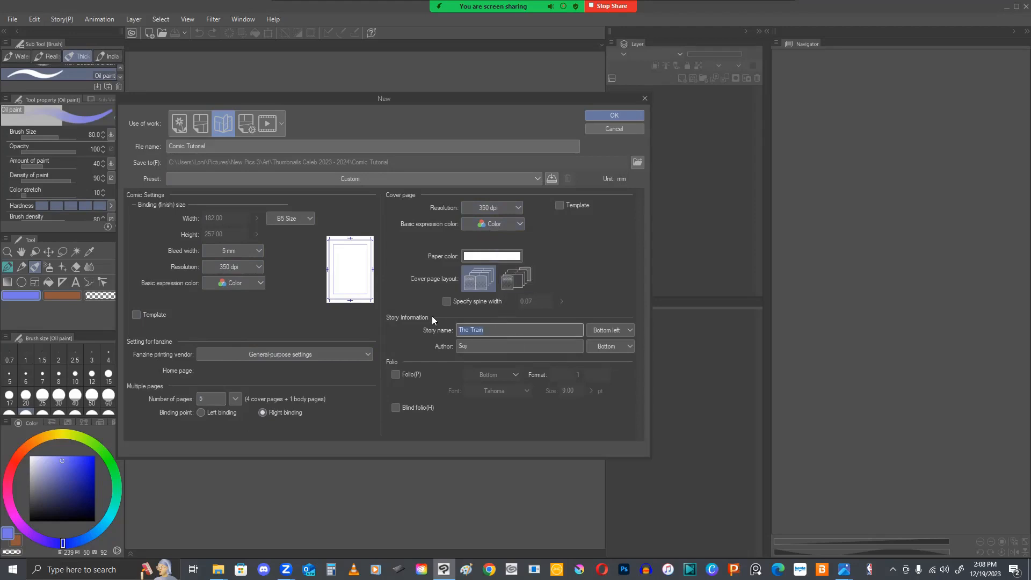
type("December")
left_click(598, 117)
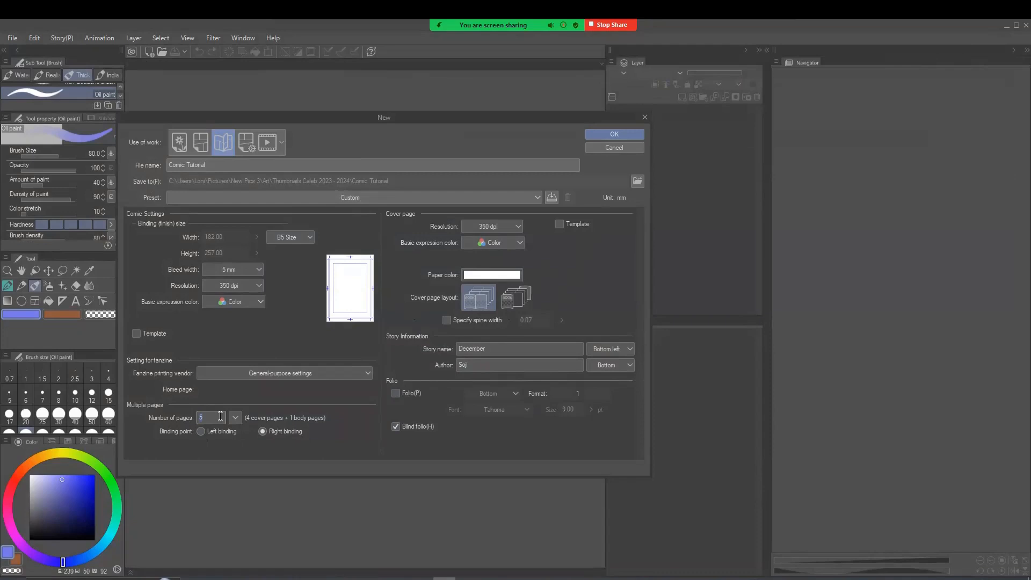
- Try to create the comic with 6 pages
key("BackSpace")
type("6")
left_click(601, 130)
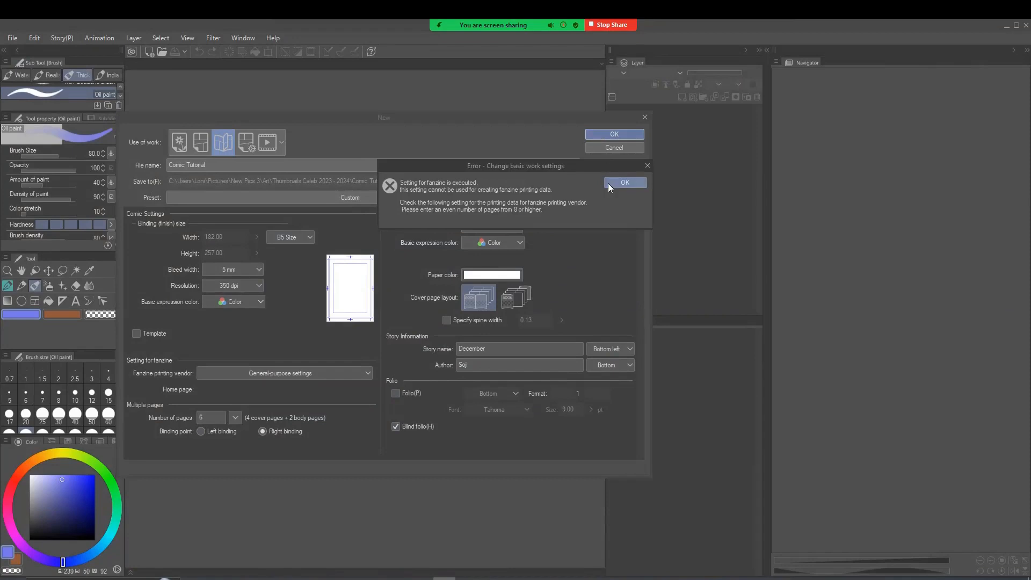
key("Return")
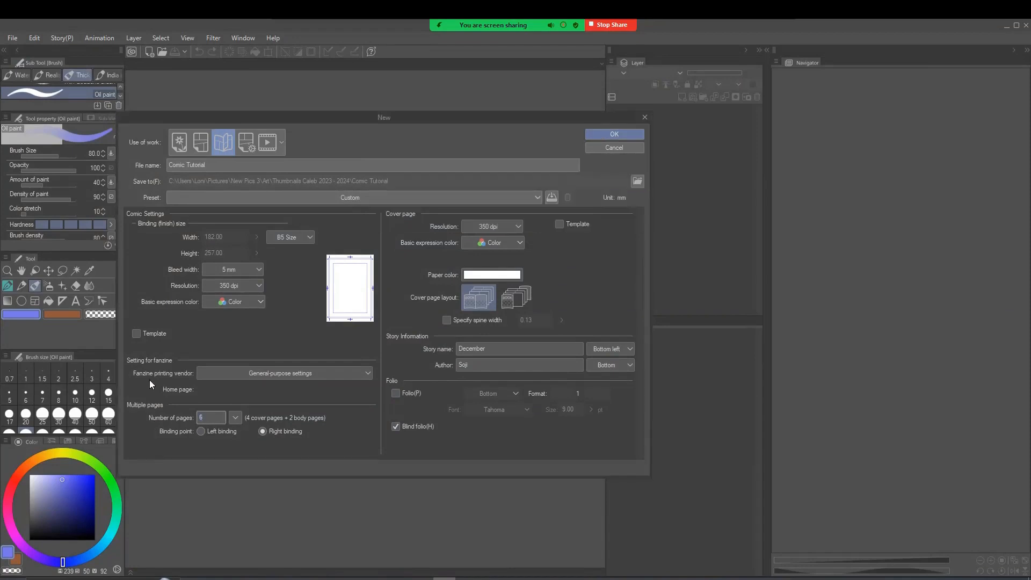
- Set the number of pages to 8 and create the comic
type("8")
left_click(616, 133)
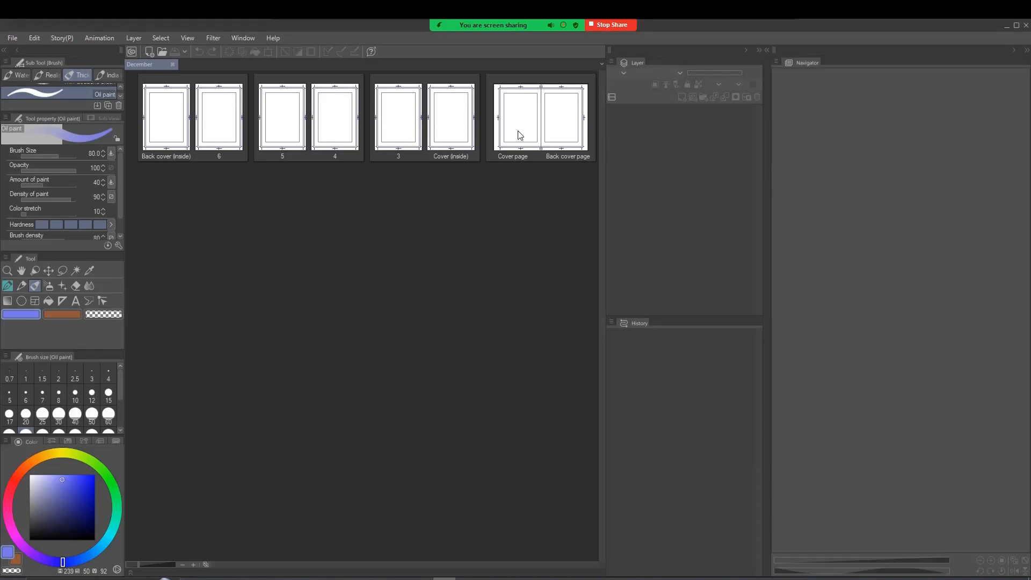
- Open the cover spread, both inside covers and pages 3 to 6 of the comic in separate tabs
right_click(532, 127)
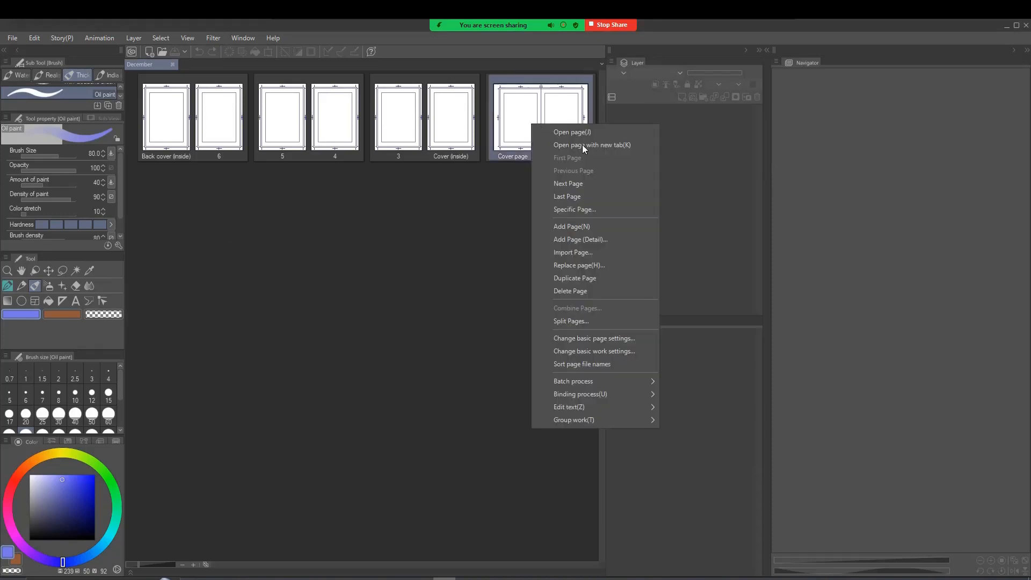
left_click(506, 126)
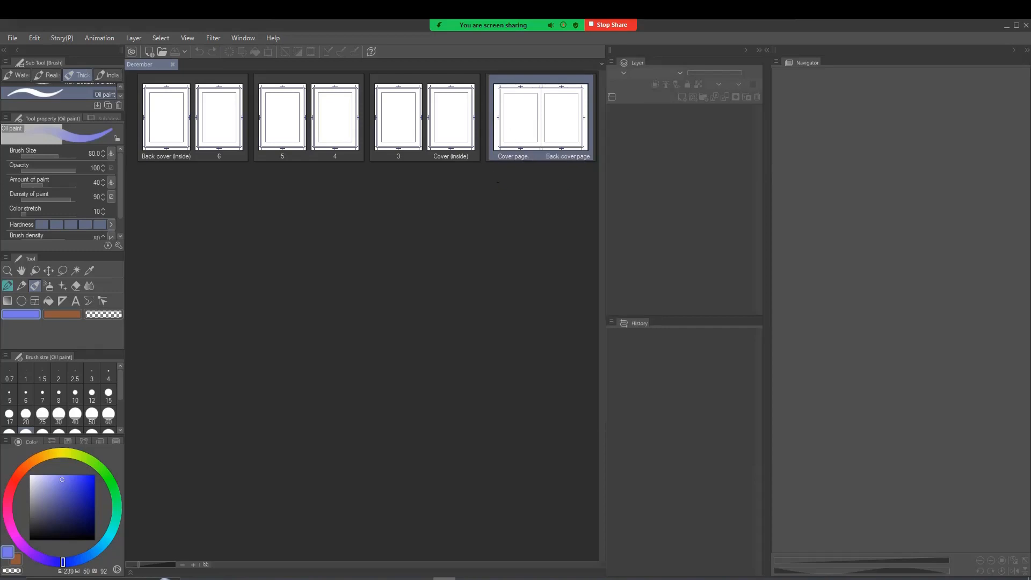
double_click(510, 130)
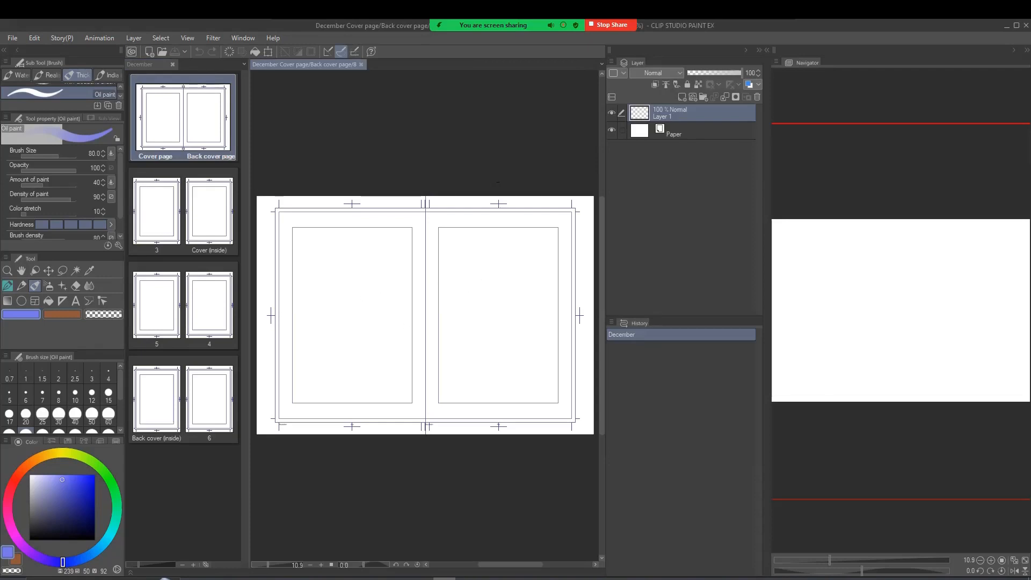
double_click(166, 232)
double_click(200, 231)
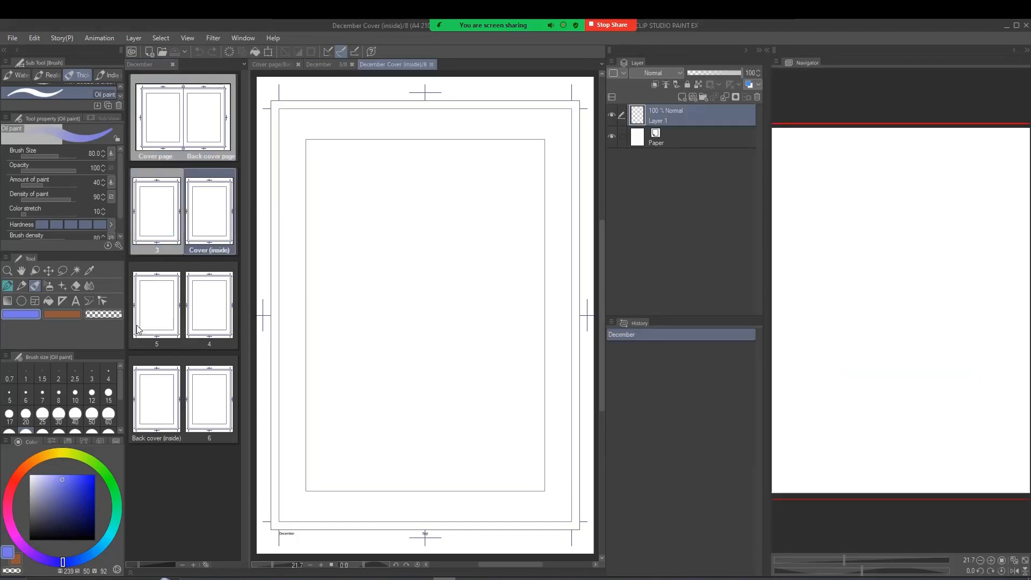
double_click(155, 323)
double_click(207, 319)
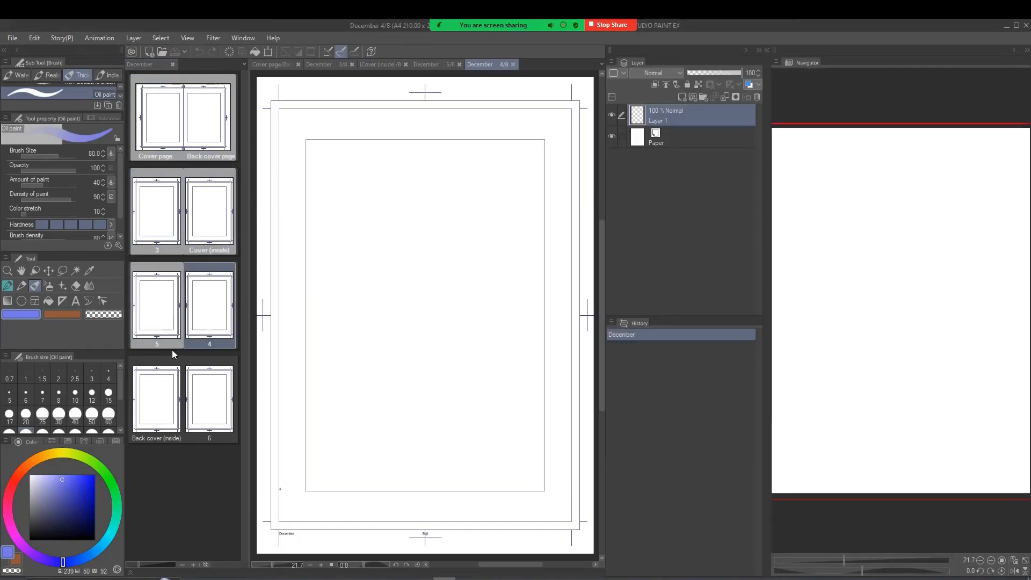
double_click(157, 395)
double_click(200, 398)
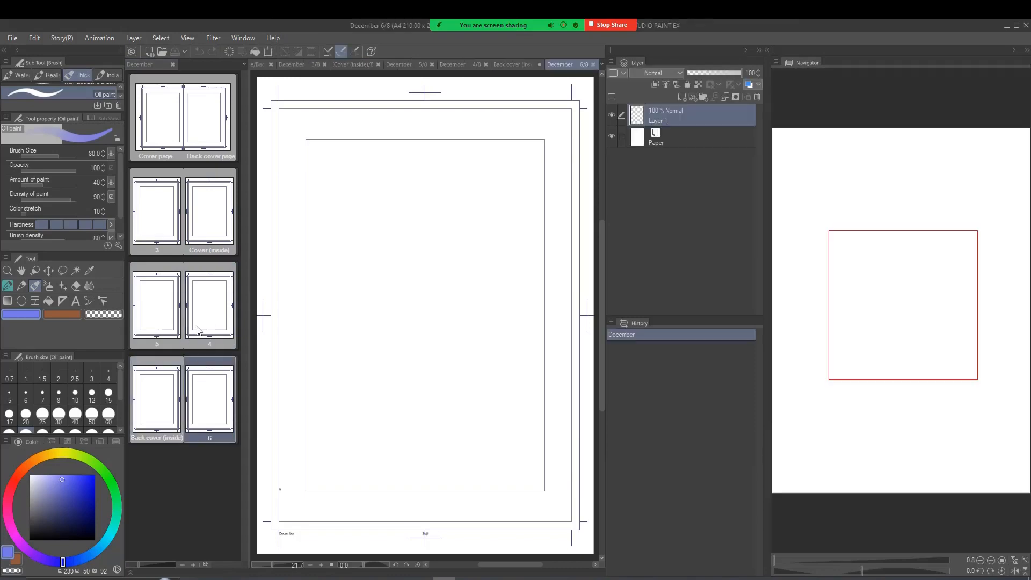
- Activate the Frame Border tool on page 3 and enlarge its sub tool list to show every option
double_click(152, 201)
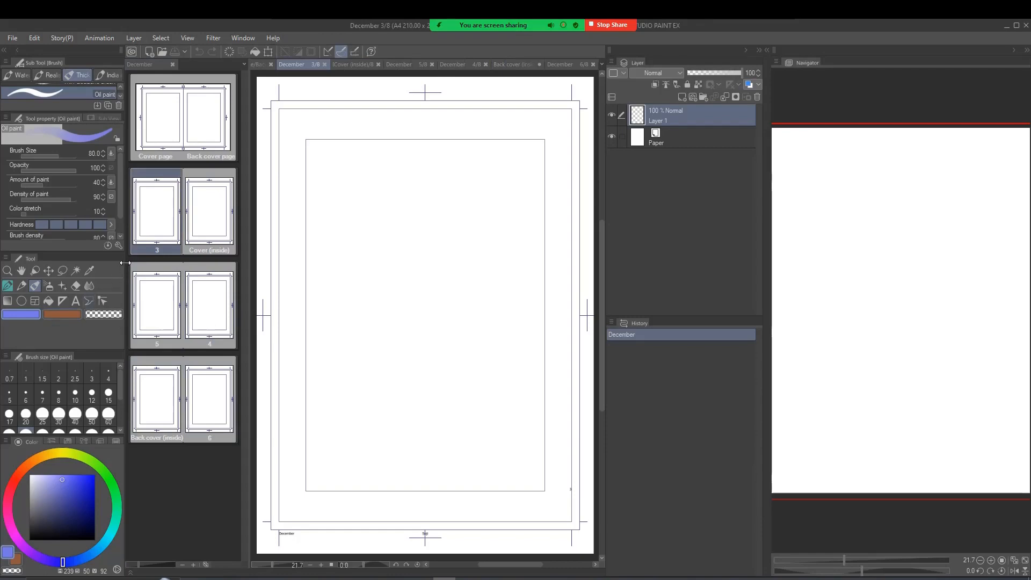
left_click(34, 302)
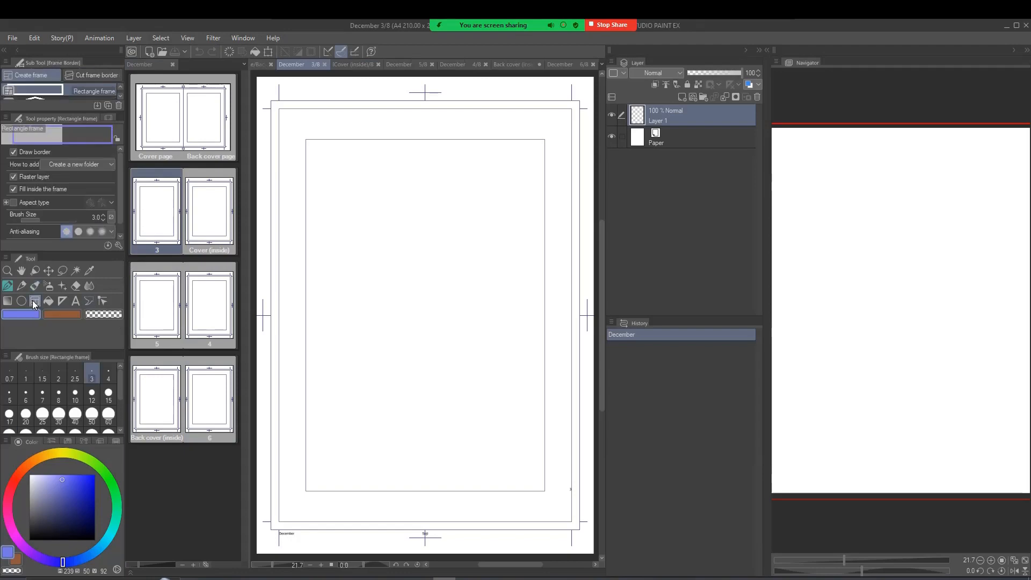
left_click_drag(86, 113, 86, 169)
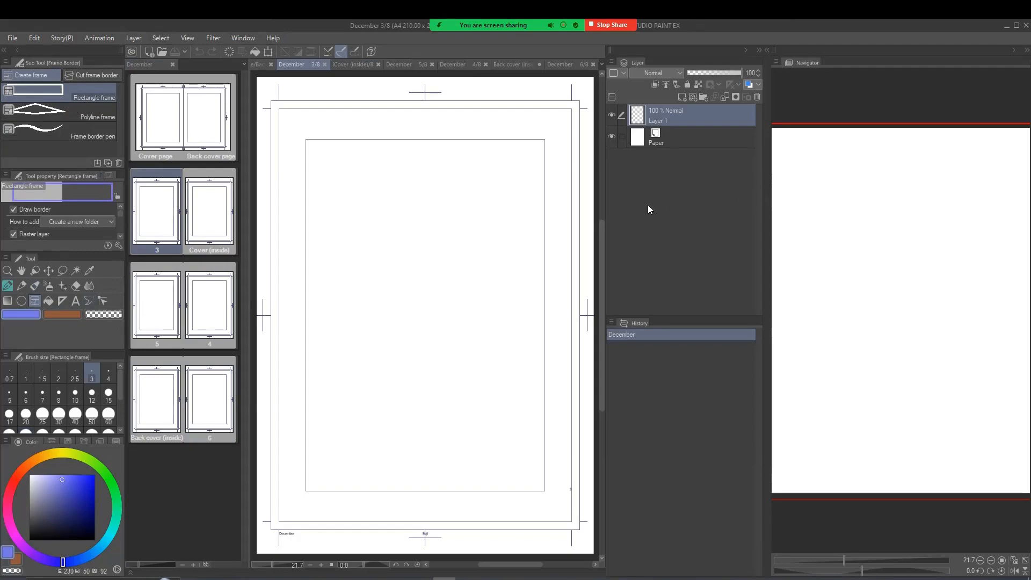
- Narrow the Layer and Navigator palettes, and widen the page thumbnail area and the tool palettes
left_click_drag(607, 211, 709, 228)
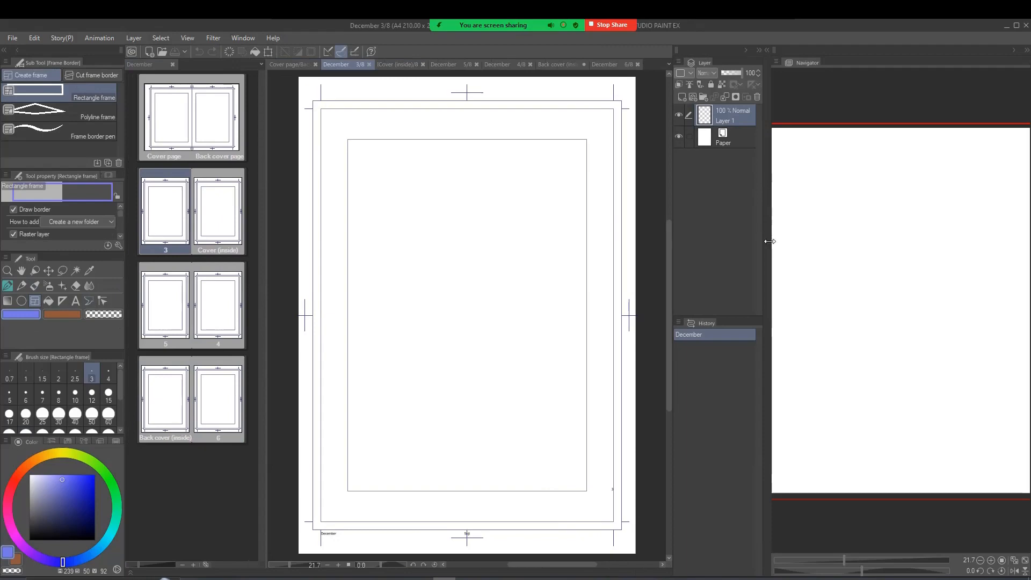
left_click_drag(769, 241, 922, 241)
left_click_drag(264, 225, 376, 230)
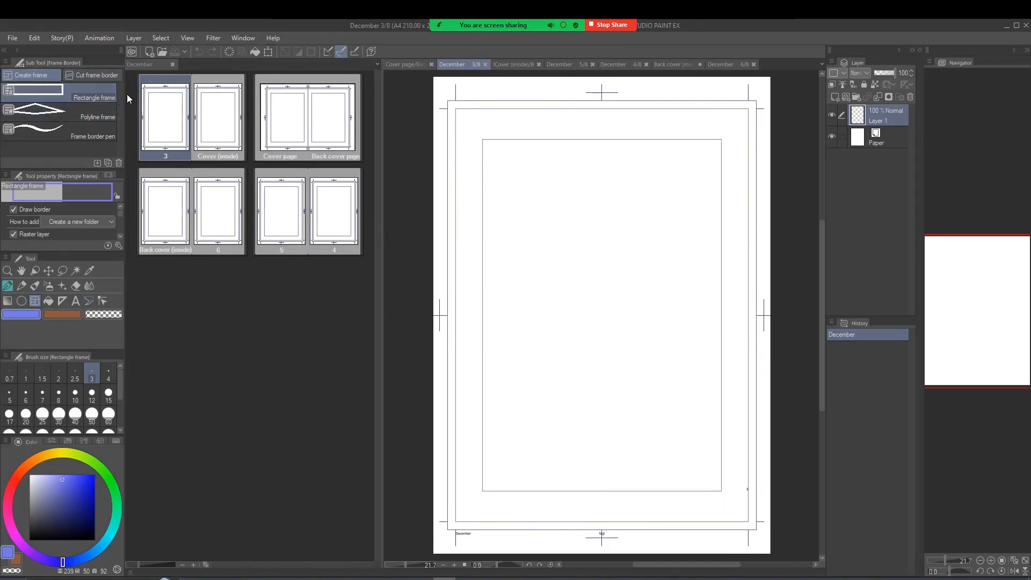
left_click_drag(125, 103, 133, 105)
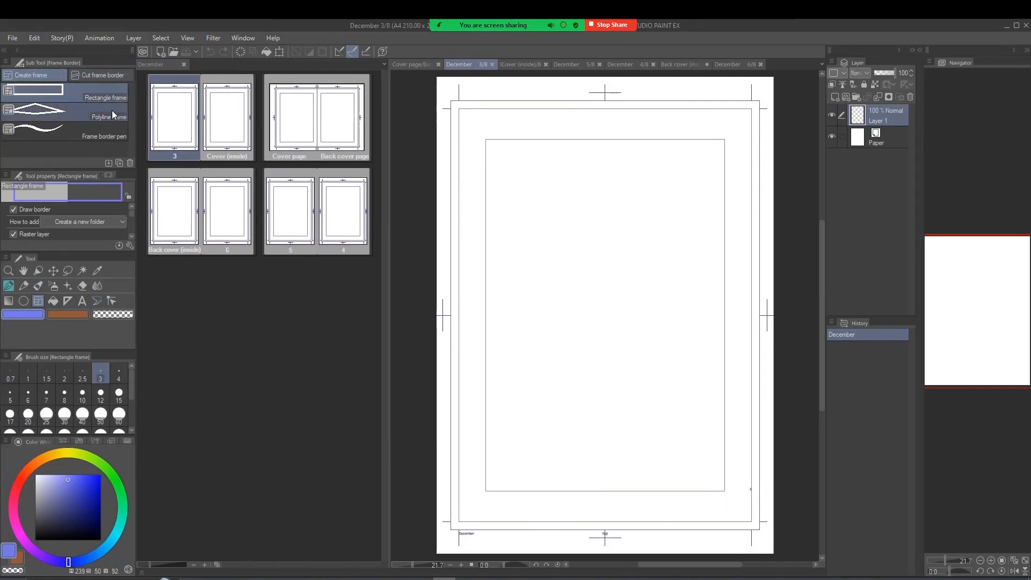
- Look at the Polyline frame and Frame border pen sub tools, ending on Rectangle frame
left_click(111, 113)
left_click(100, 135)
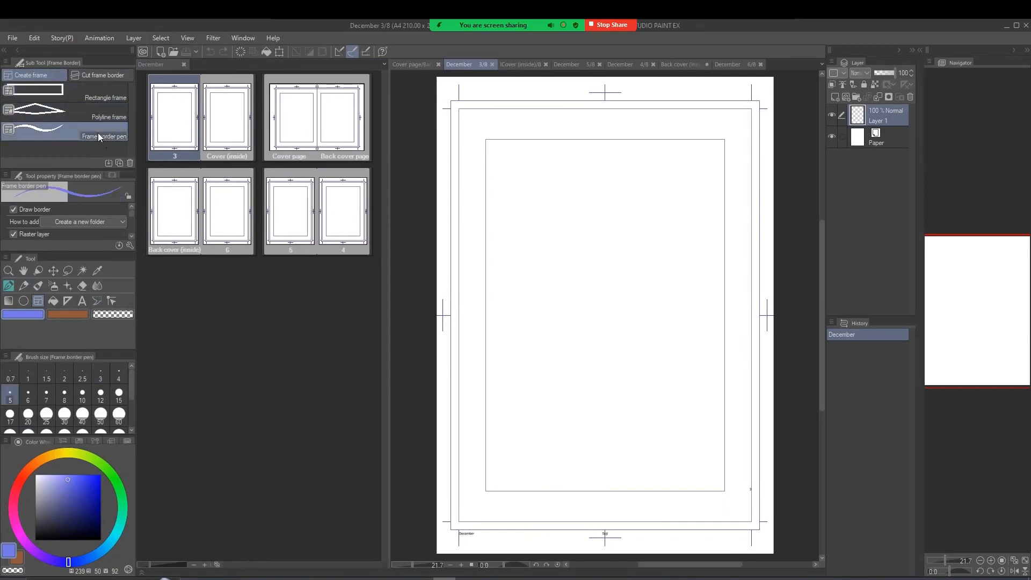
left_click(62, 92)
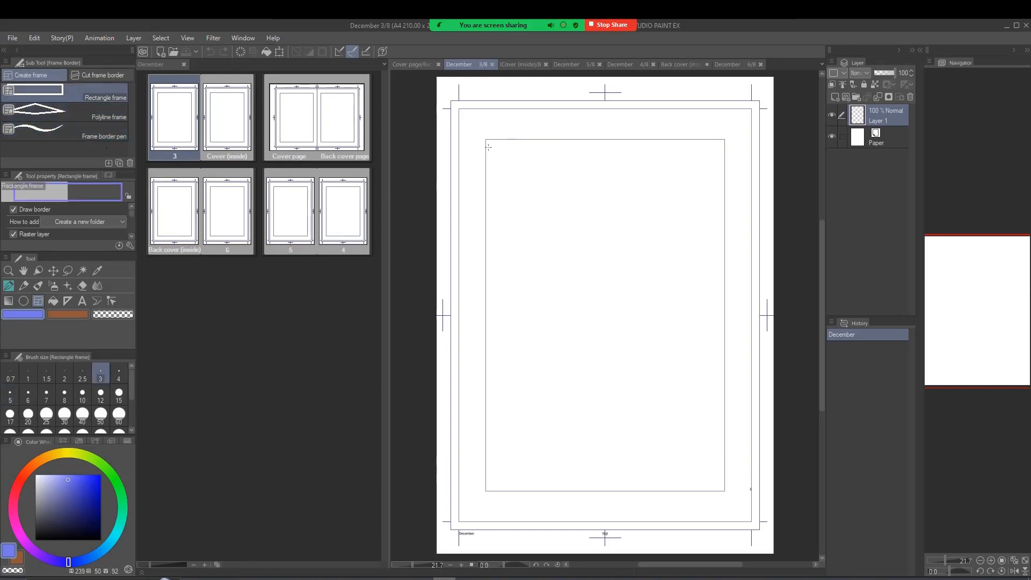
- Draw a full-width rectangle frame at the top of page 3, with one wide and two narrow frames in the row beneath
left_click_drag(485, 139, 717, 225)
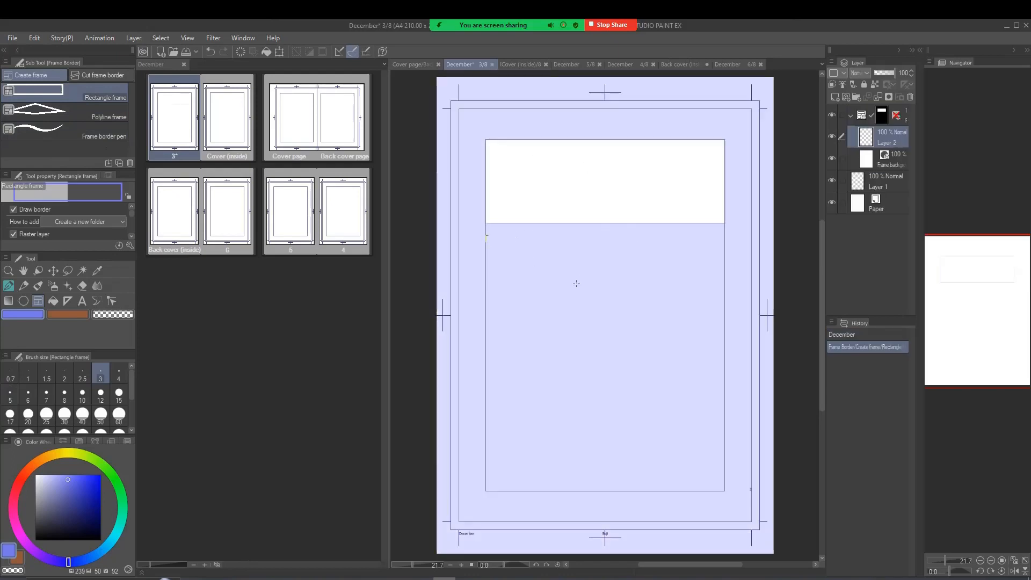
left_click_drag(486, 235, 606, 335)
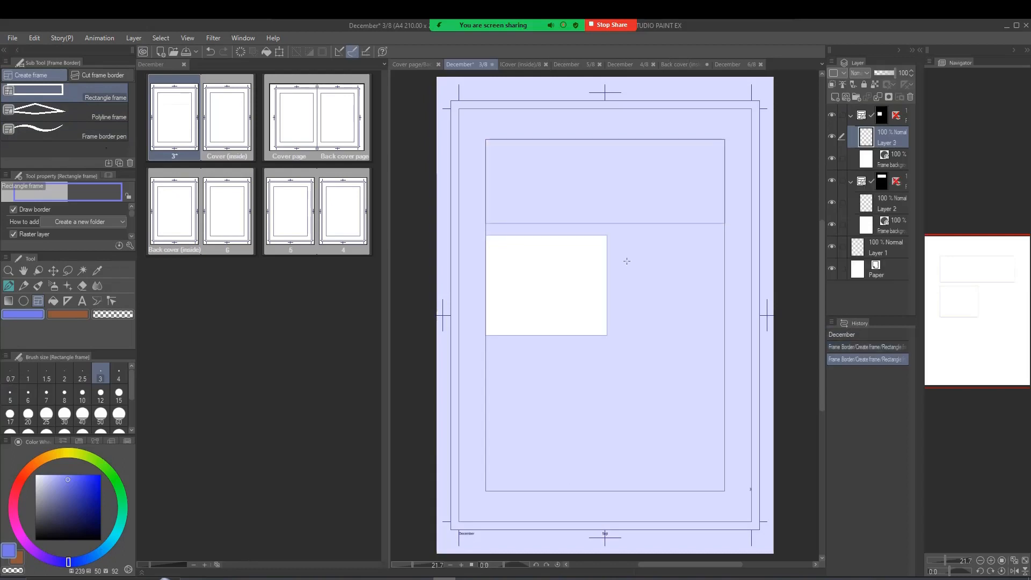
left_click_drag(621, 237, 668, 336)
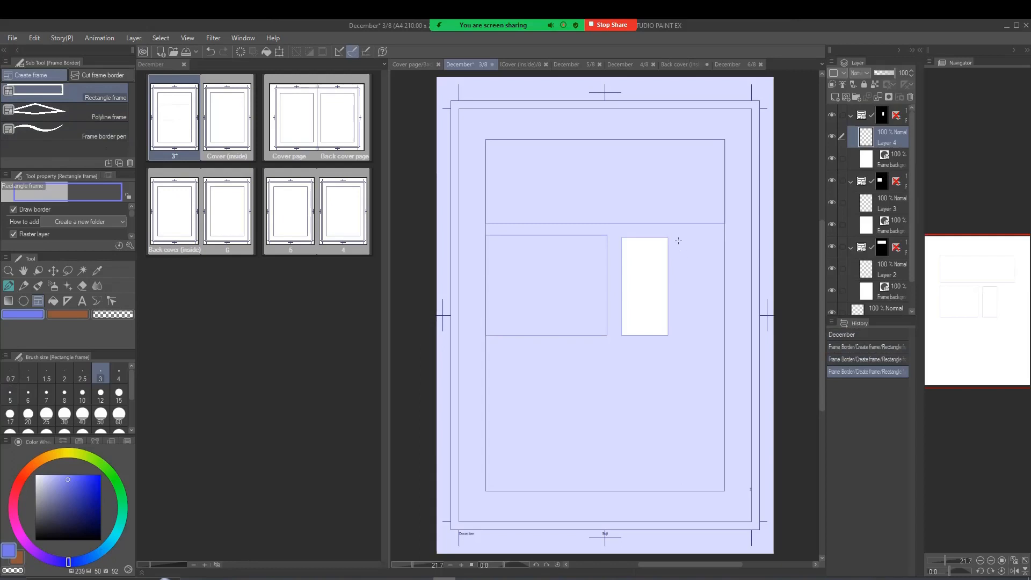
left_click_drag(678, 238, 724, 335)
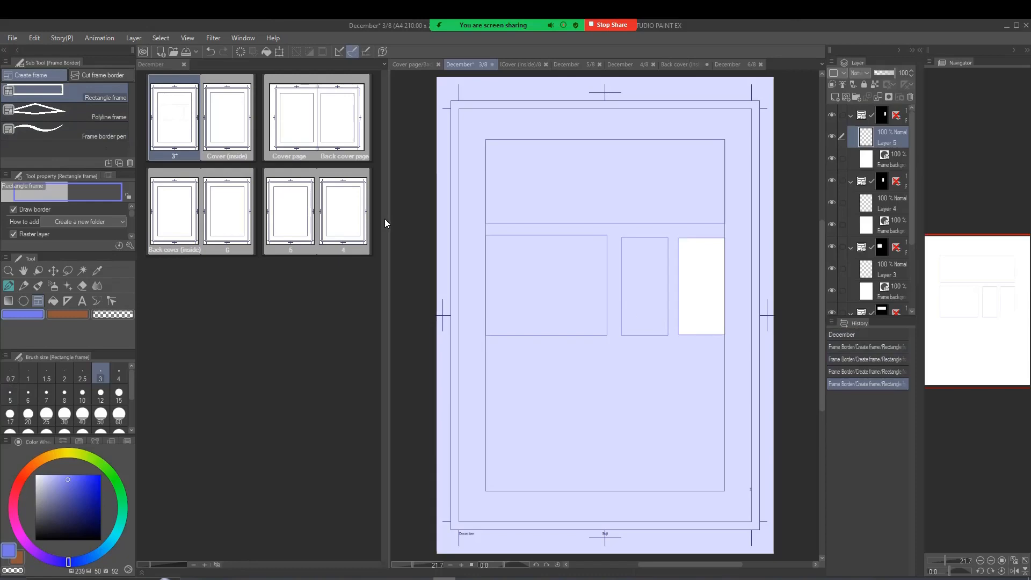
- Show the grid, draw a wide and a narrower rectangle frame in page 3's bottom row, and hide the grid
left_click(188, 39)
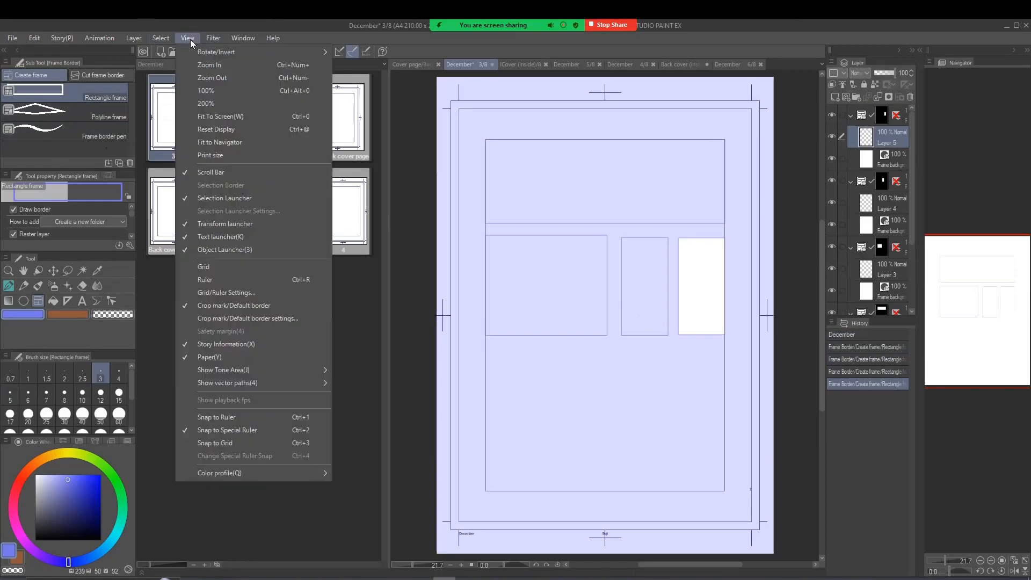
left_click(223, 266)
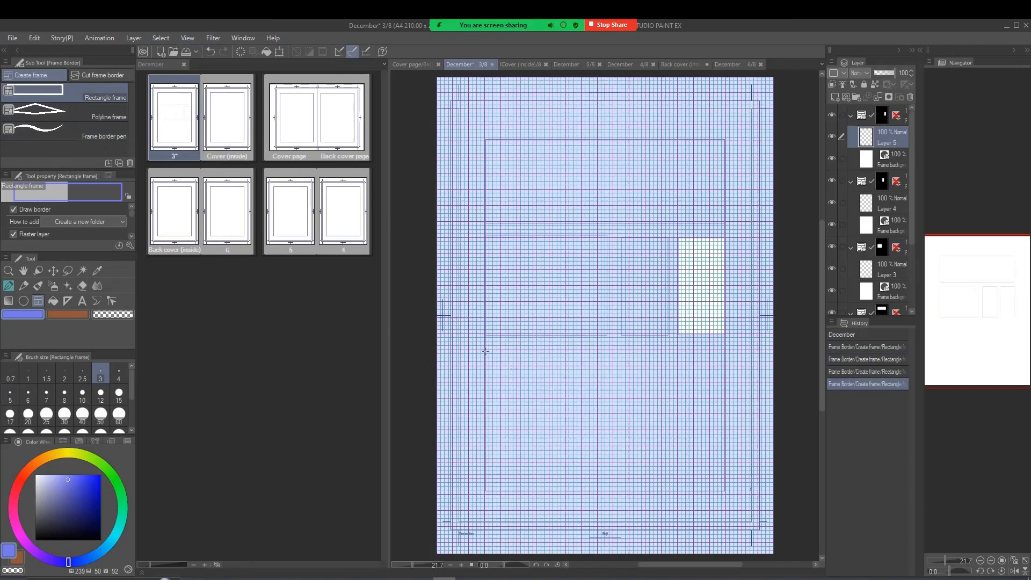
left_click_drag(485, 350, 628, 490)
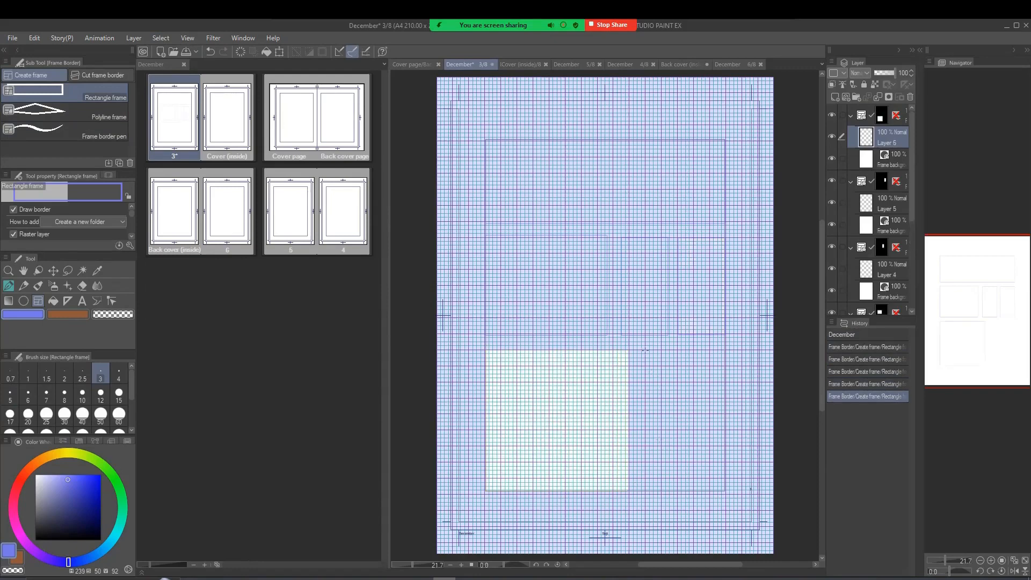
left_click_drag(645, 350, 723, 487)
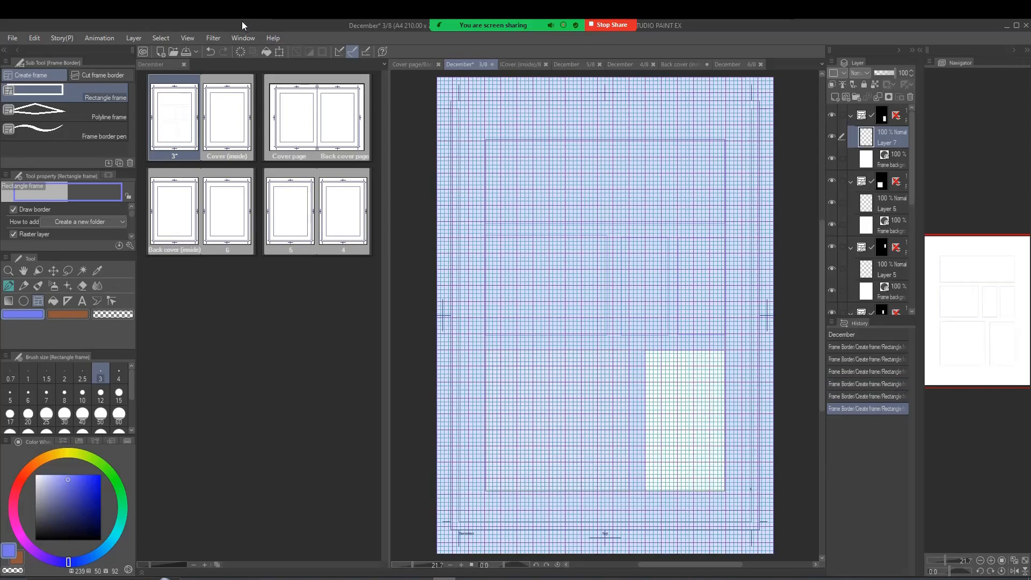
left_click(187, 38)
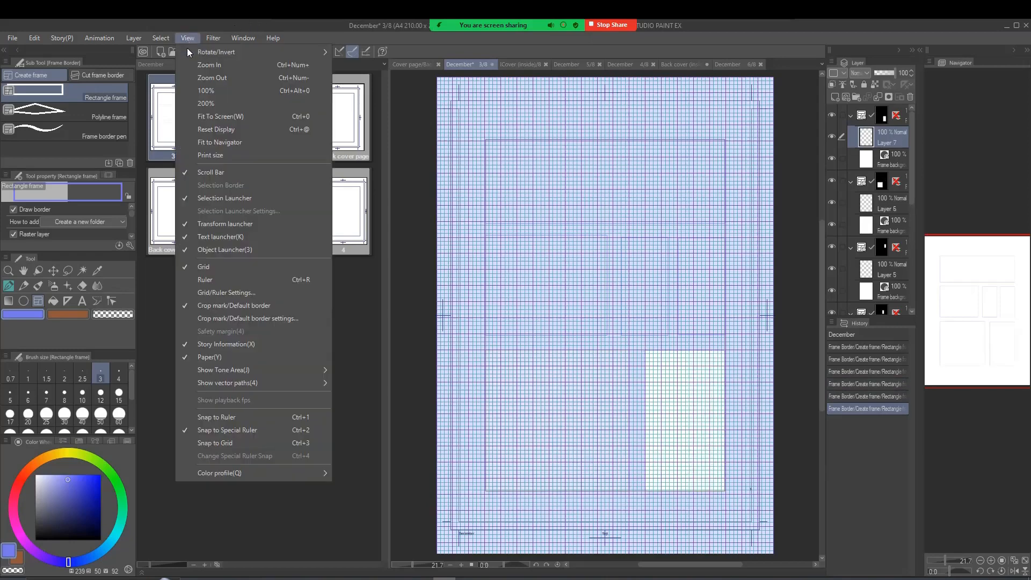
left_click(212, 267)
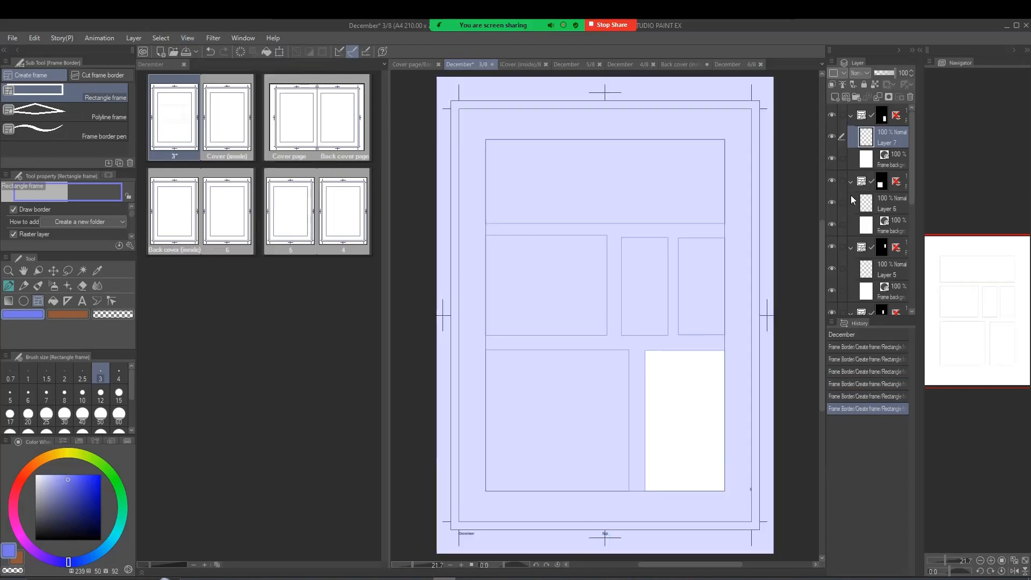
- Widen the Layer palette and compare the base Layer 1 with the Frame 1 folder by selecting each
left_click_drag(826, 209, 695, 215)
scroll(817, 251, "down", 5)
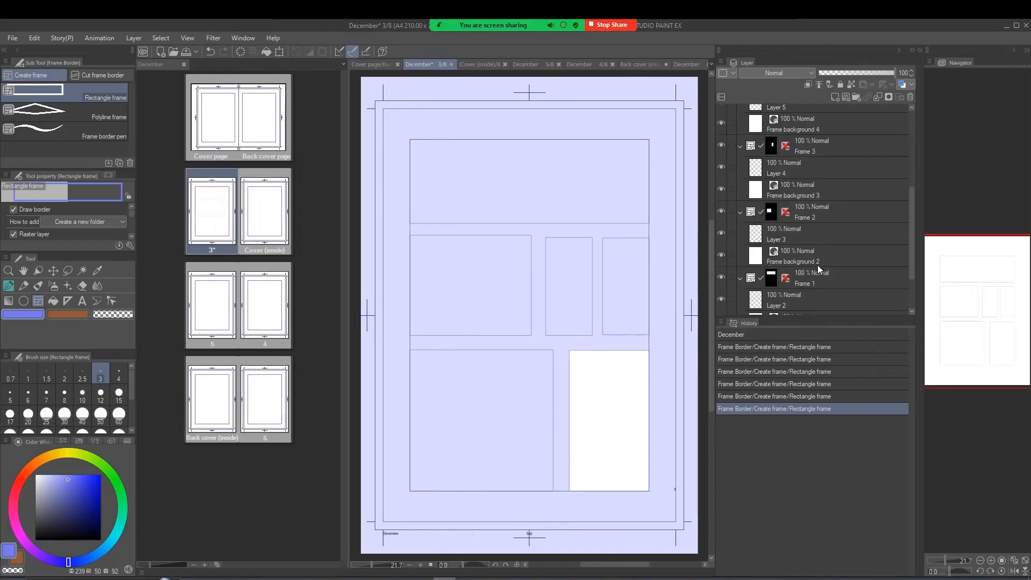
scroll(818, 265, "down", 2)
left_click(776, 286)
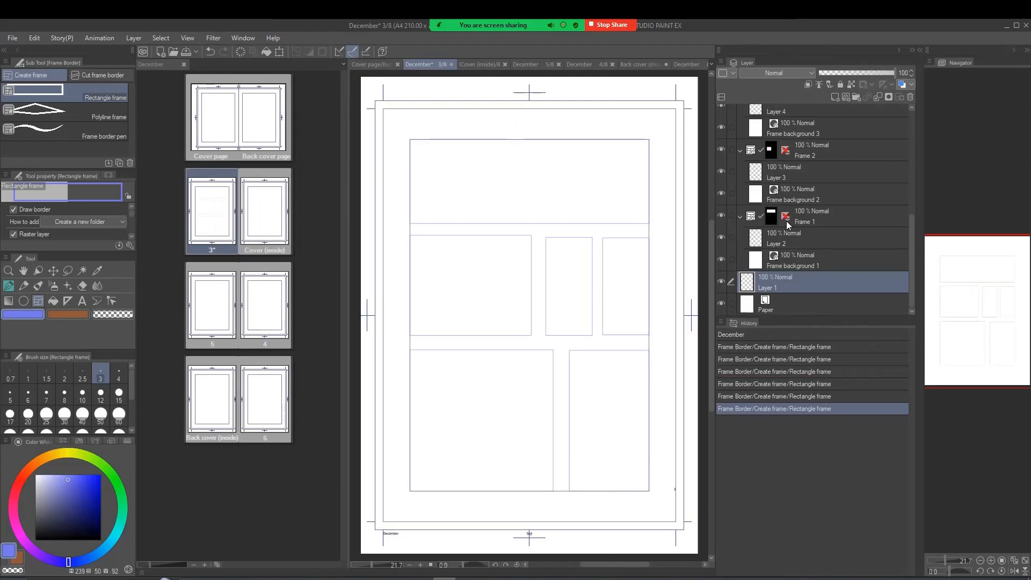
left_click(807, 222)
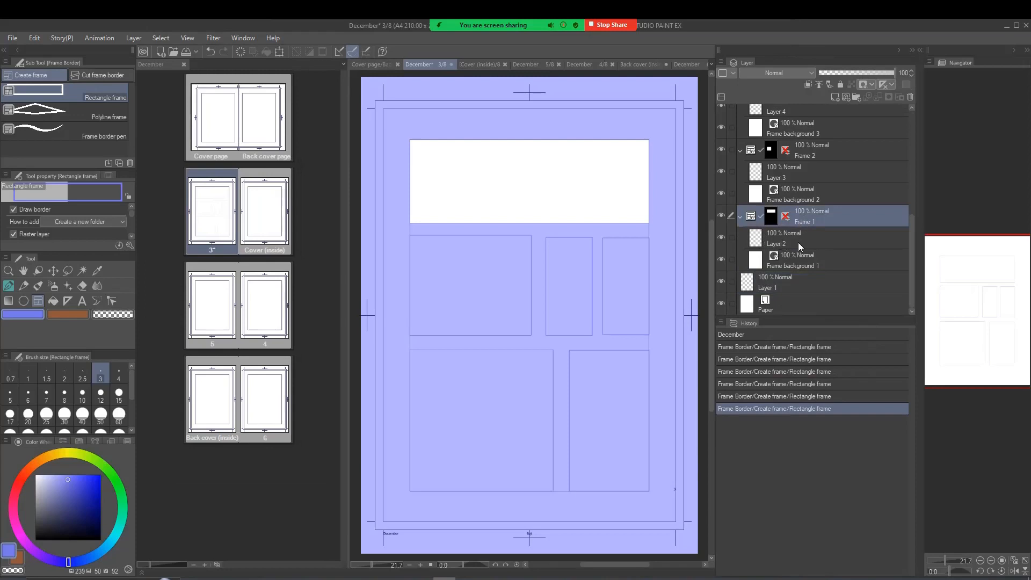
- Sketch a black head-and-shoulders outline with the Rough pencil on Layer 2 inside the top panel
left_click(764, 238)
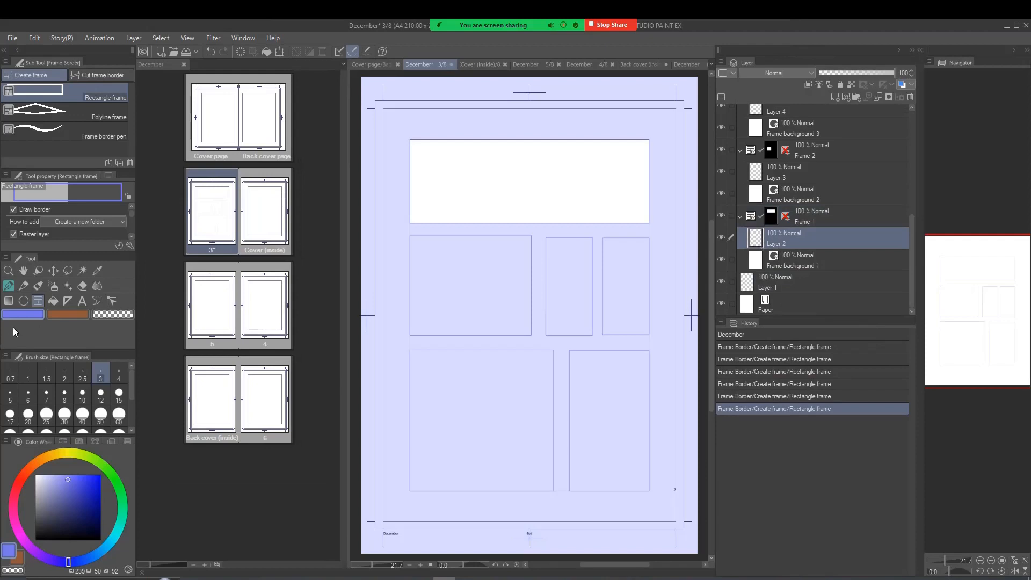
left_click(24, 285)
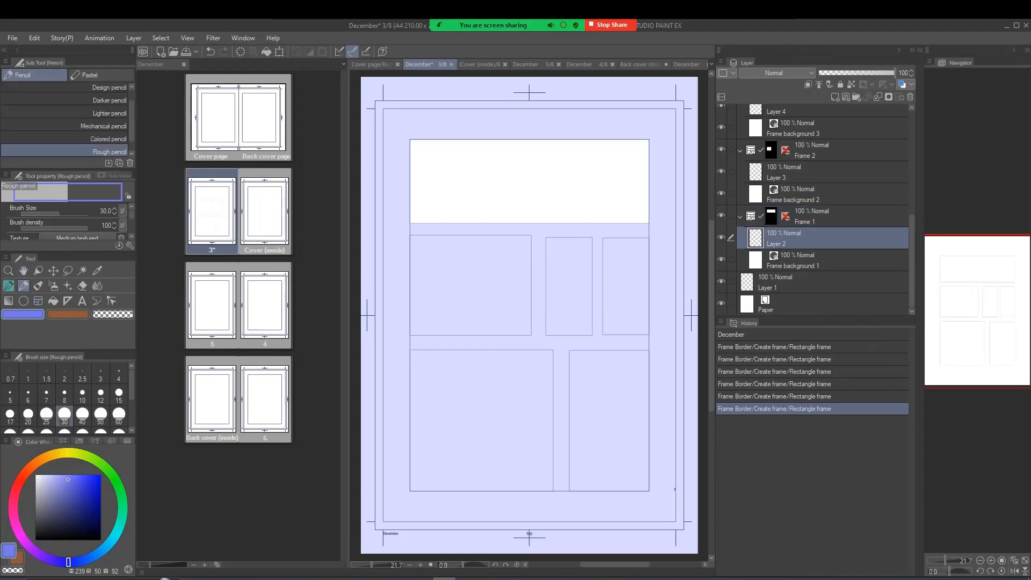
mouse_move(460, 172)
left_mouse_down()
mouse_move(608, 187)
mouse_move(630, 200)
left_mouse_up()
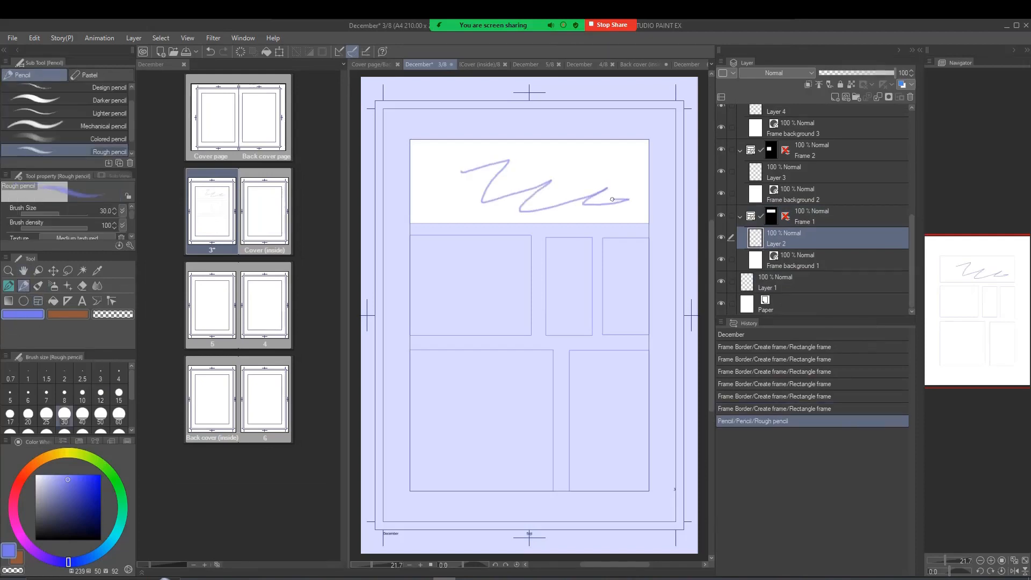
key("ctrl+z")
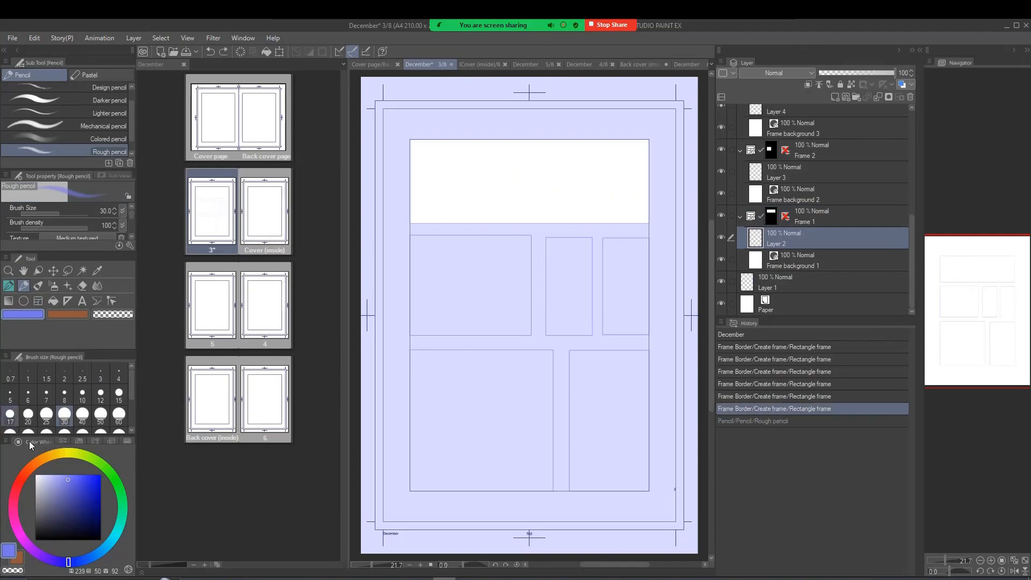
left_click(35, 540)
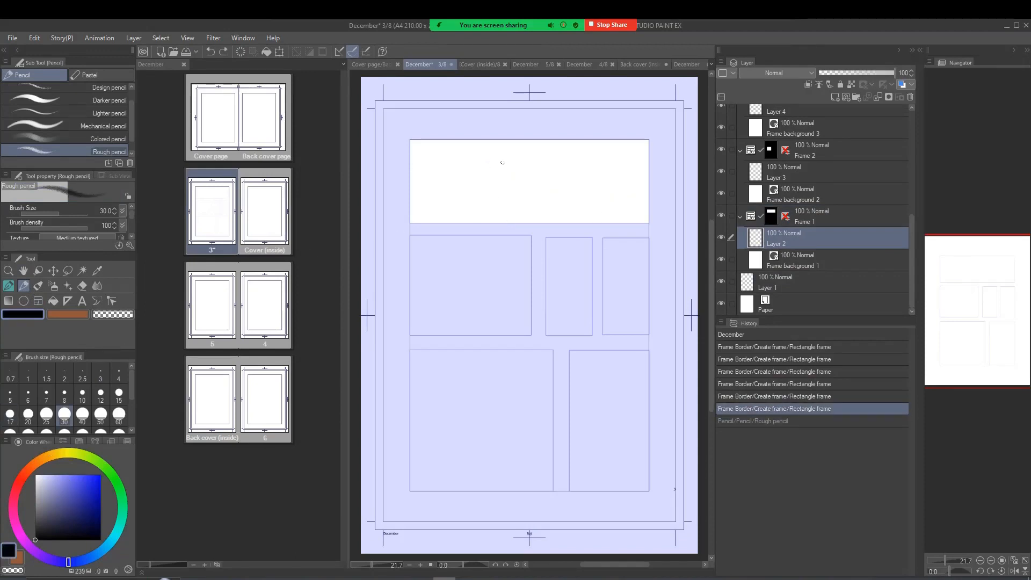
mouse_move(496, 199)
left_mouse_down()
mouse_move(501, 169)
mouse_move(523, 162)
mouse_move(533, 191)
mouse_move(569, 195)
mouse_move(581, 219)
left_mouse_up()
left_click_drag(495, 199, 452, 222)
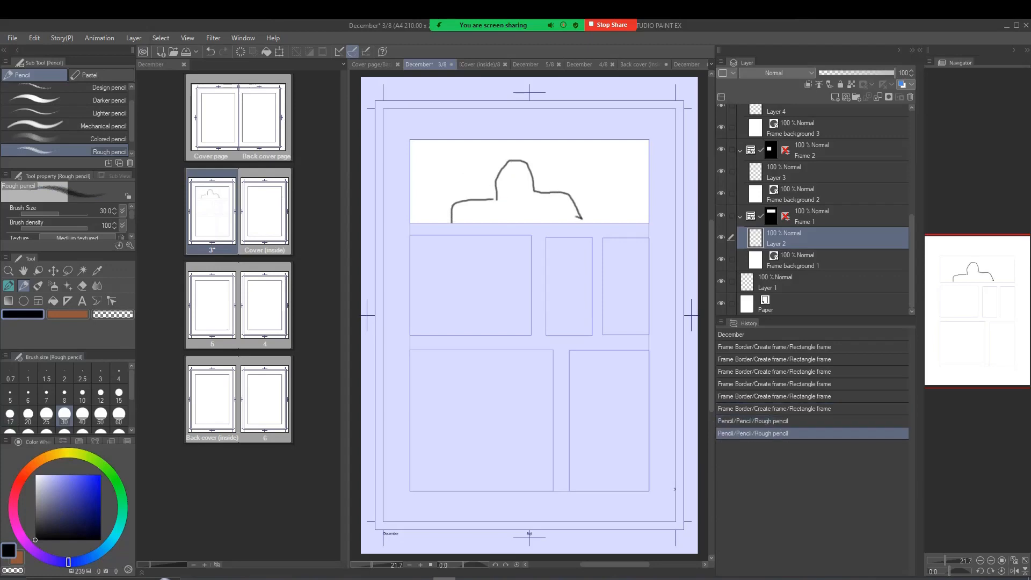
- Scribble placeholder pencil sketches in the three middle-row panels, using Layer 3, Layer 4 and Layer 5 of their frame folders
scroll(784, 209, "up", 1)
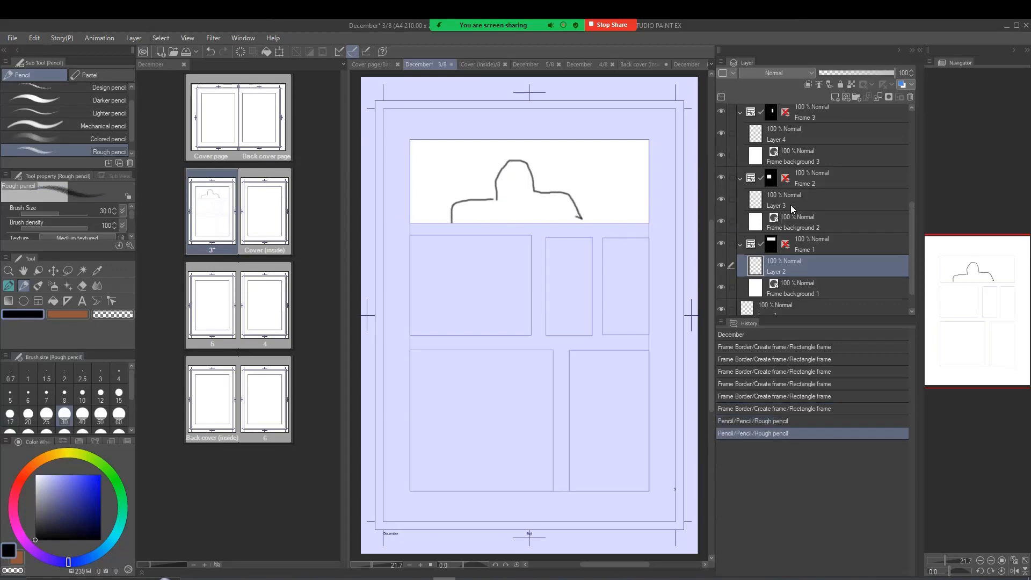
left_click(791, 203)
mouse_move(430, 285)
left_mouse_down()
mouse_move(527, 263)
mouse_move(505, 305)
mouse_move(524, 310)
left_mouse_up()
scroll(790, 172, "up", 1)
left_click(790, 178)
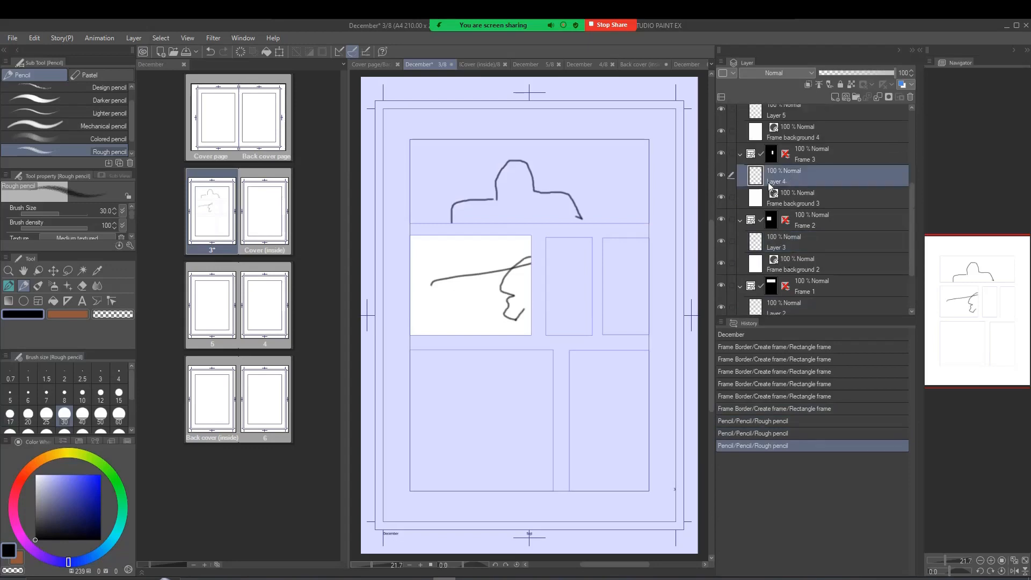
left_click_drag(578, 272, 576, 302)
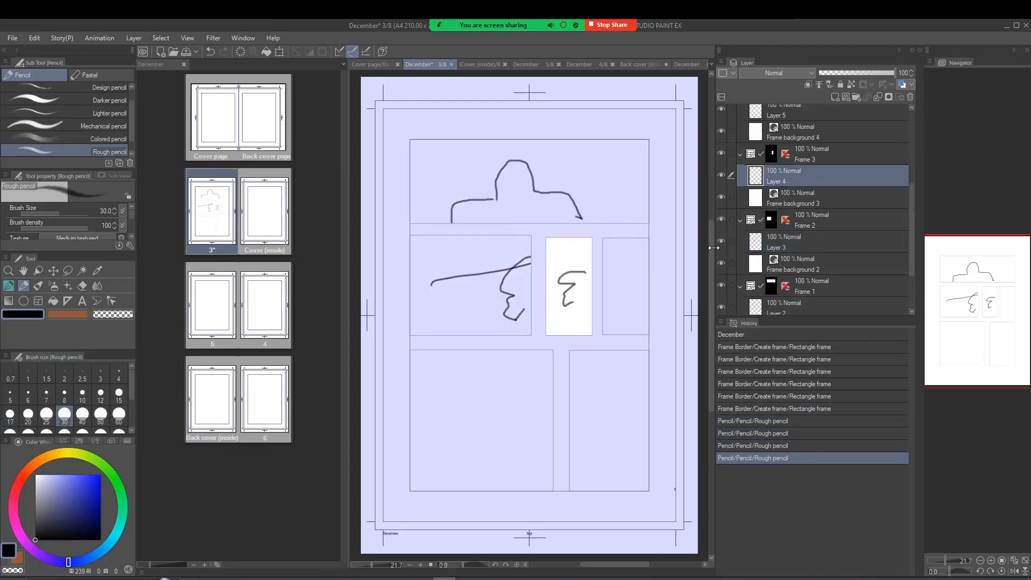
scroll(799, 172, "up", 1)
scroll(801, 179, "up", 2)
left_click(802, 181)
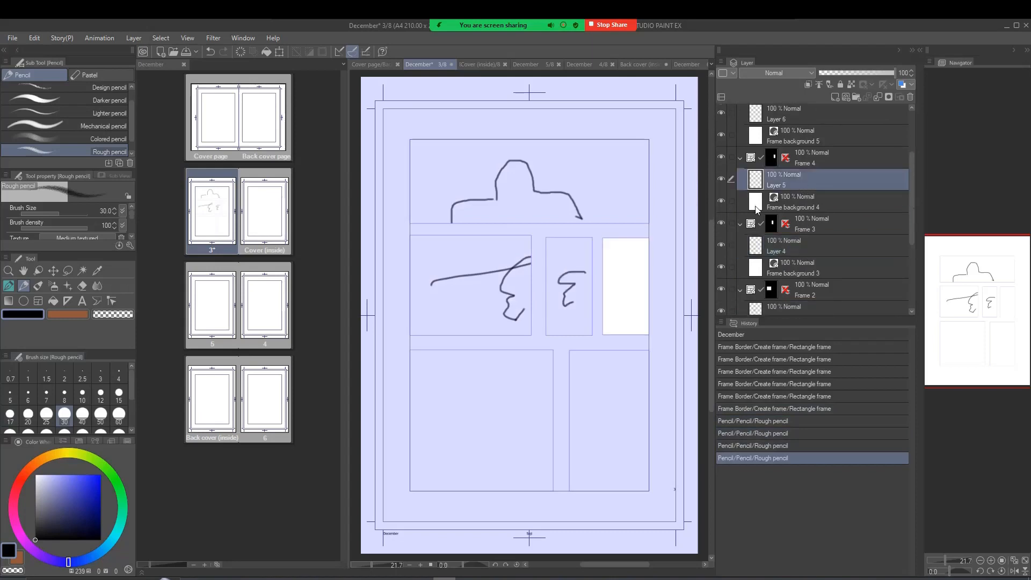
left_click_drag(635, 264, 623, 310)
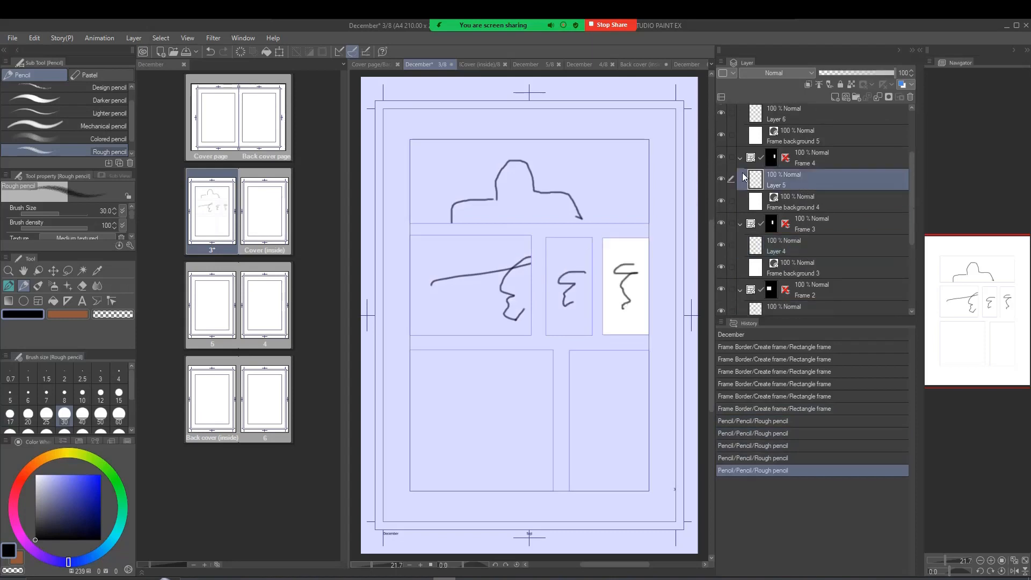
- Scribble placeholder pencil sketches in the two bottom-row panels on Layer 6 and Layer 7
scroll(778, 186, "up", 3)
left_click(777, 186)
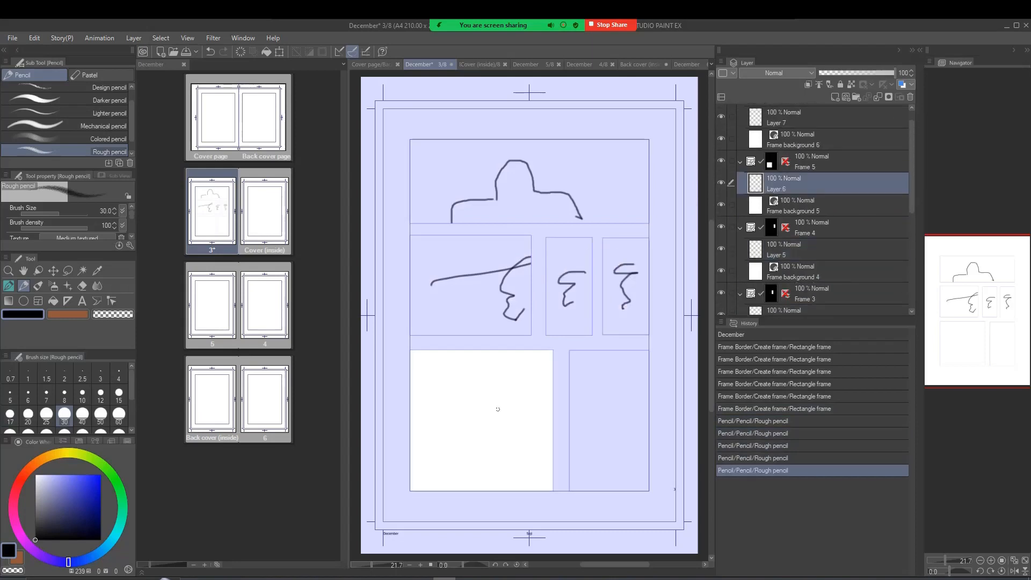
mouse_move(497, 409)
left_mouse_down()
mouse_move(476, 405)
mouse_move(465, 439)
mouse_move(514, 429)
left_mouse_up()
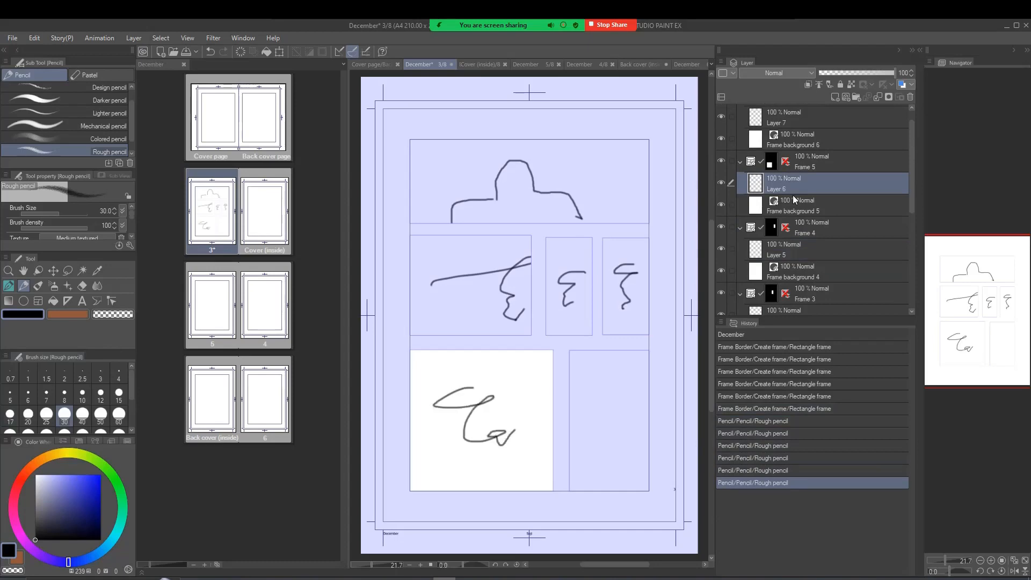
scroll(793, 195, "up", 1)
left_click(794, 140)
left_click_drag(588, 385, 616, 447)
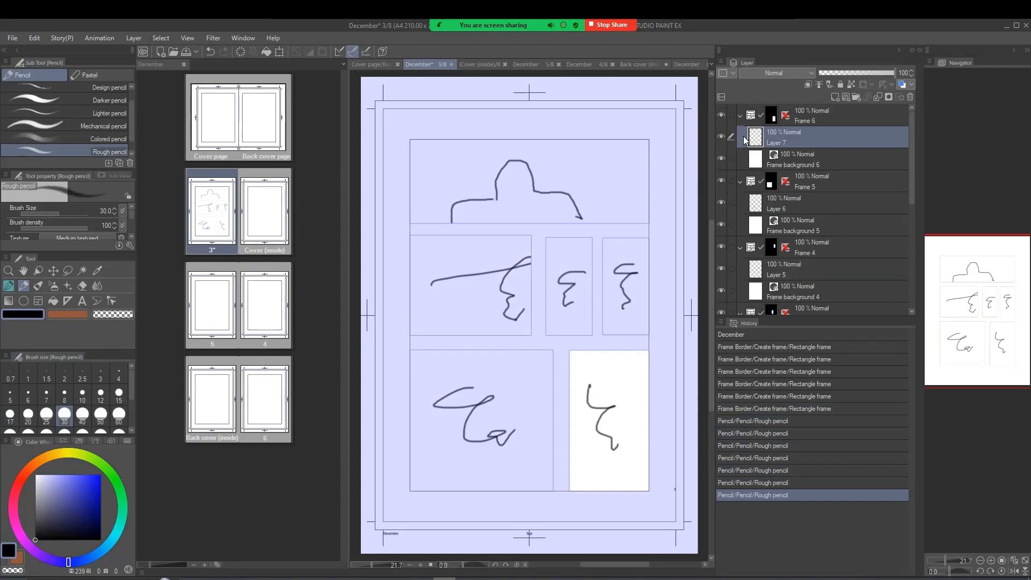
- Select Layer 1 beneath the frame folders and save page 3
double_click(259, 211)
double_click(224, 223)
scroll(793, 267, "down", 2)
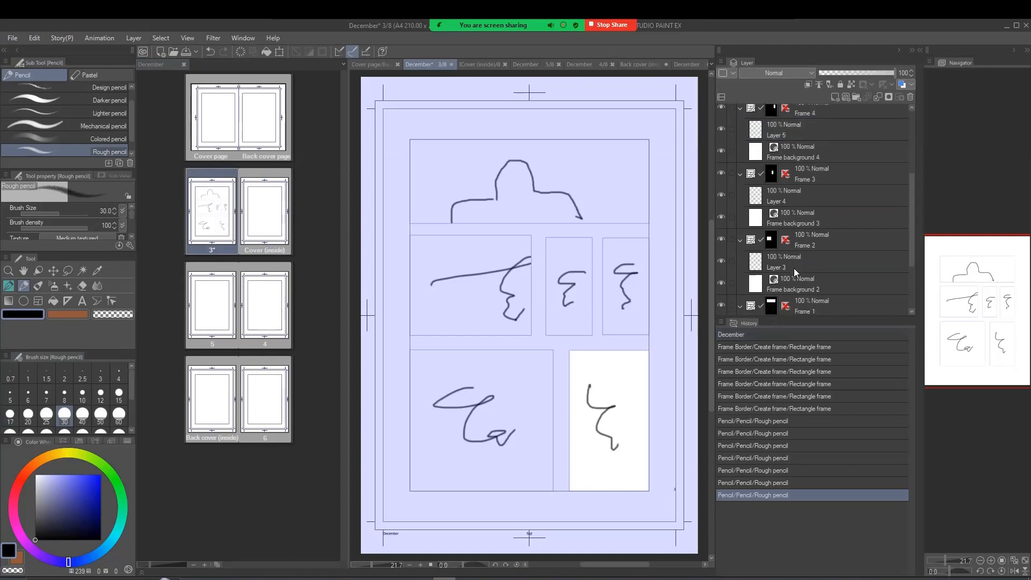
scroll(794, 268, "down", 3)
left_click(778, 284)
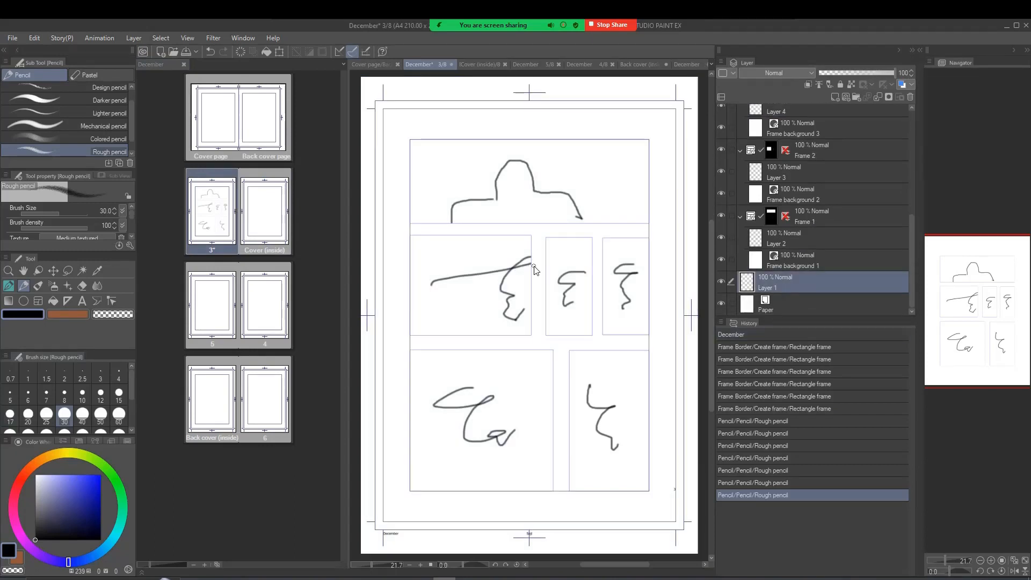
key("ctrl+s")
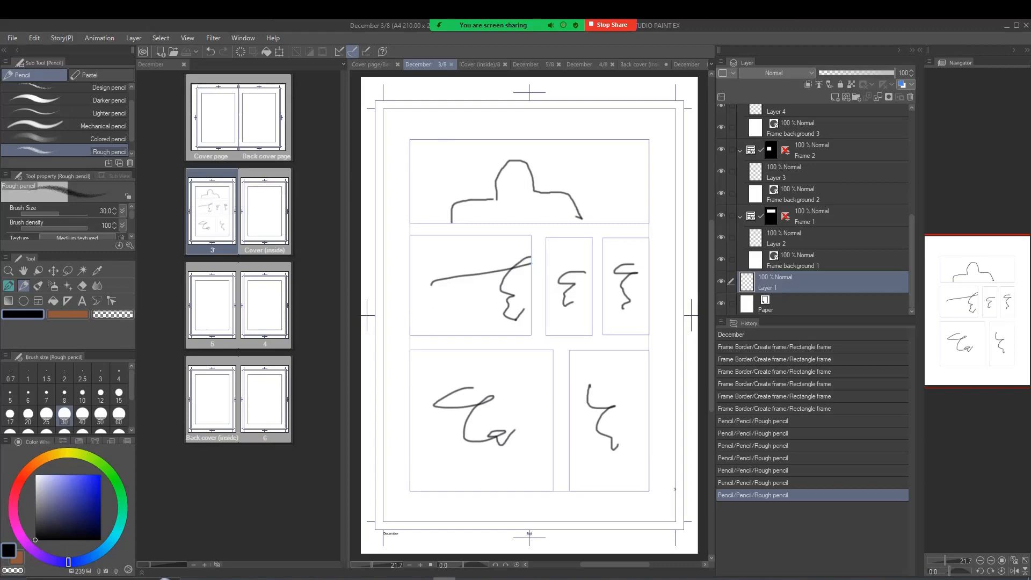
- Open page 5 with the Rectangle frame tool active and show the grid on it
left_click(264, 215)
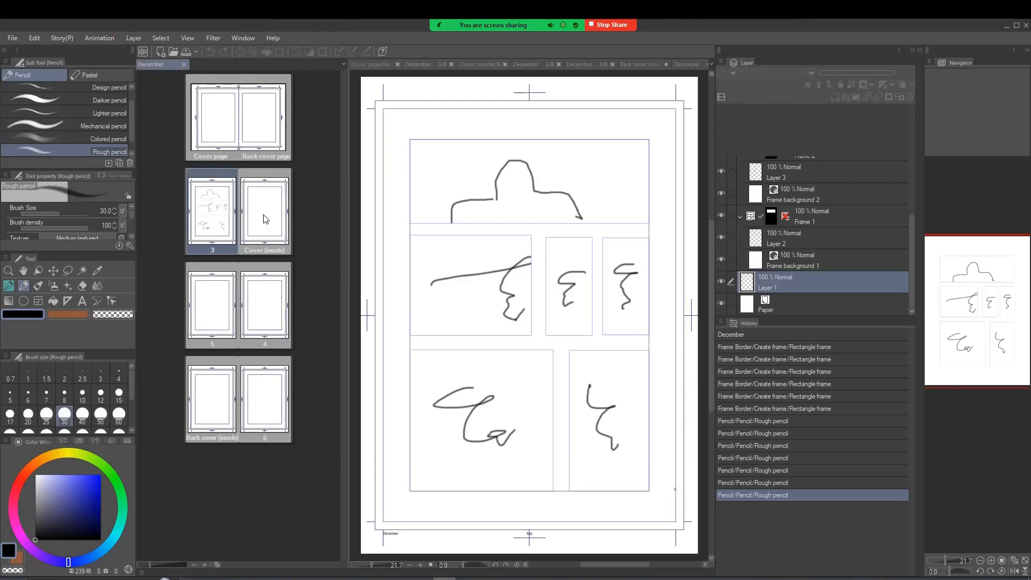
double_click(228, 290)
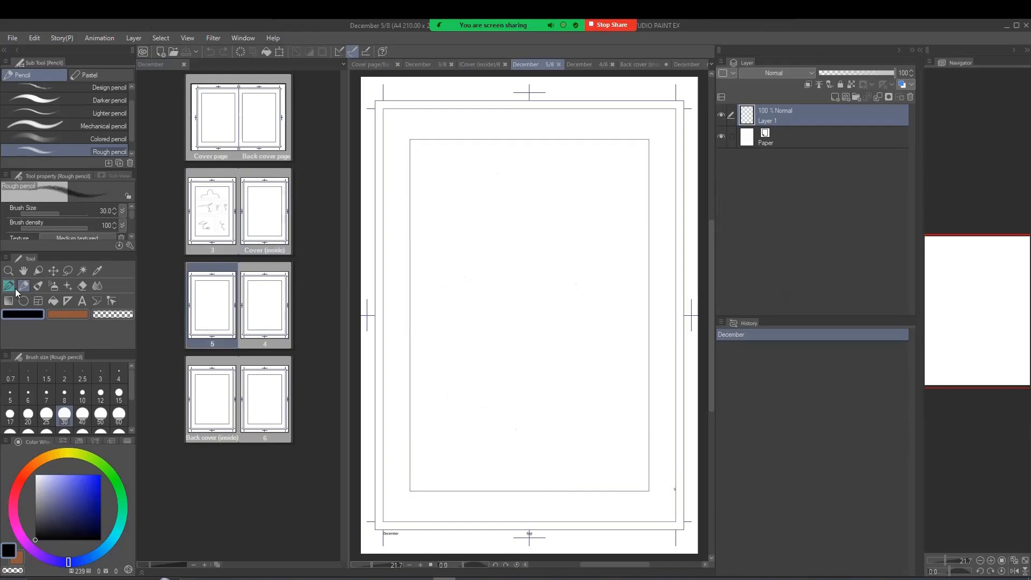
left_click(38, 301)
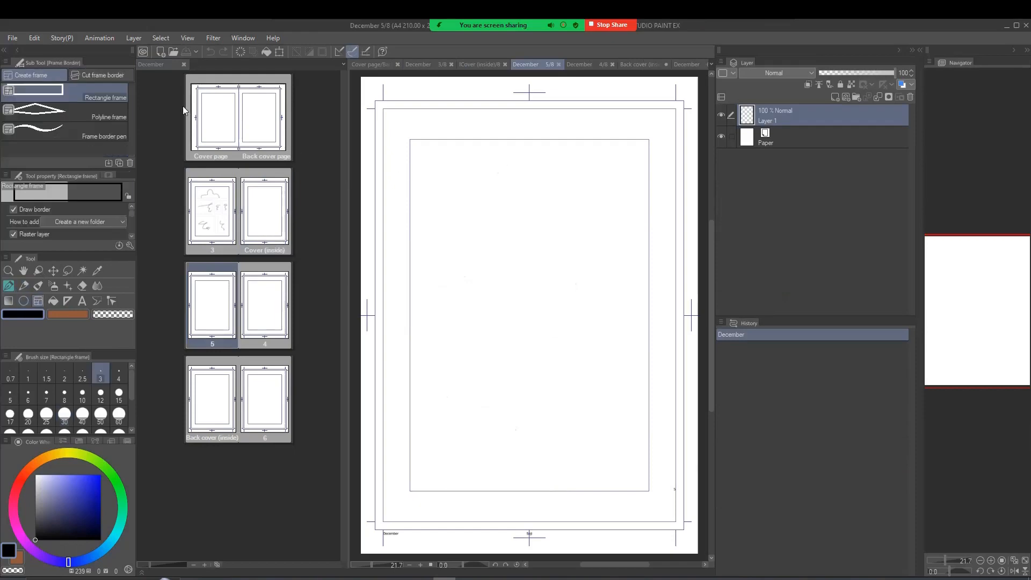
left_click(193, 40)
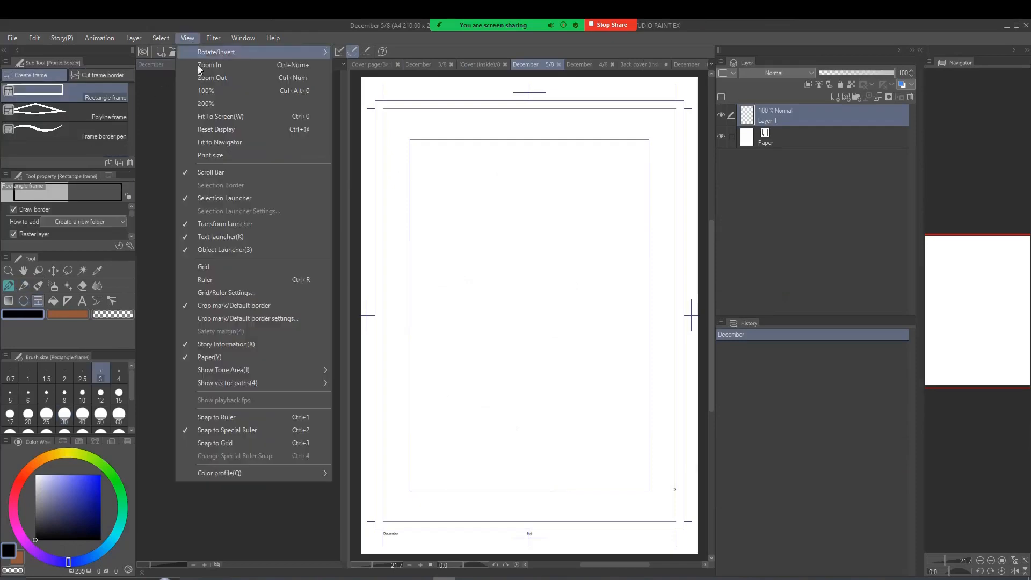
left_click(214, 265)
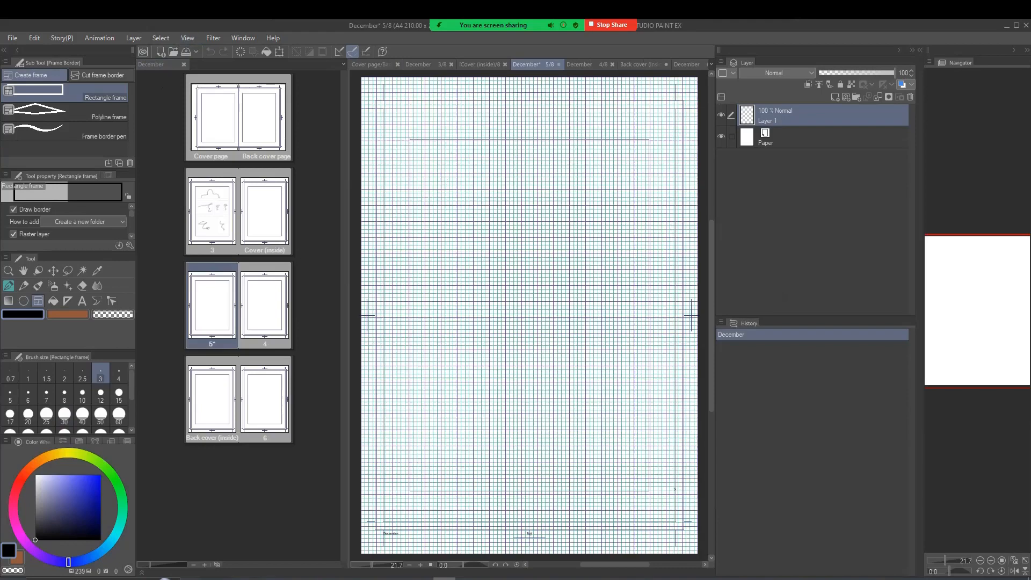
- Draw four rectangle frames on page 5: two side by side in the top row and one full-width panel in each row below
left_click_drag(410, 139, 538, 254)
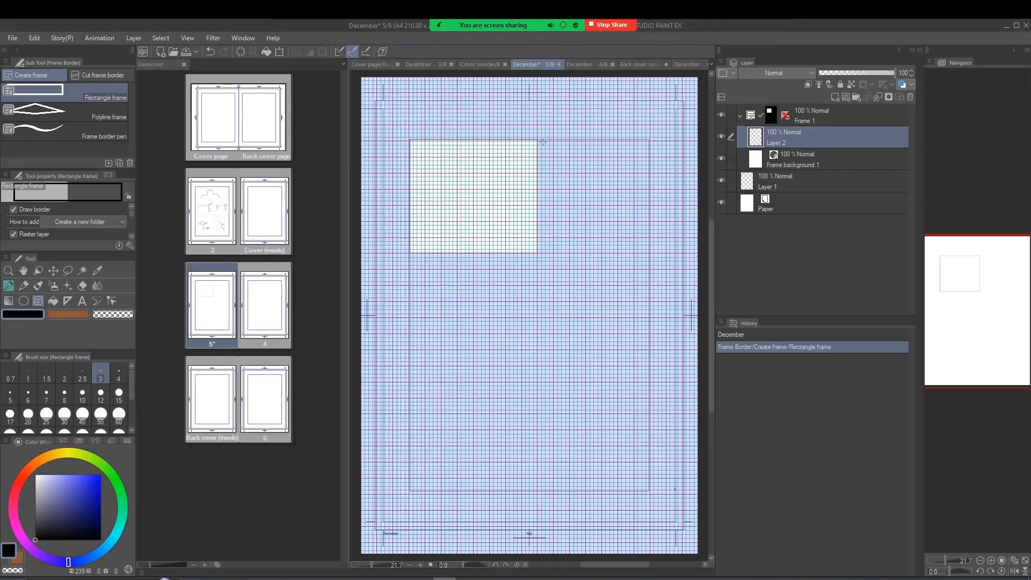
left_click_drag(545, 142, 642, 254)
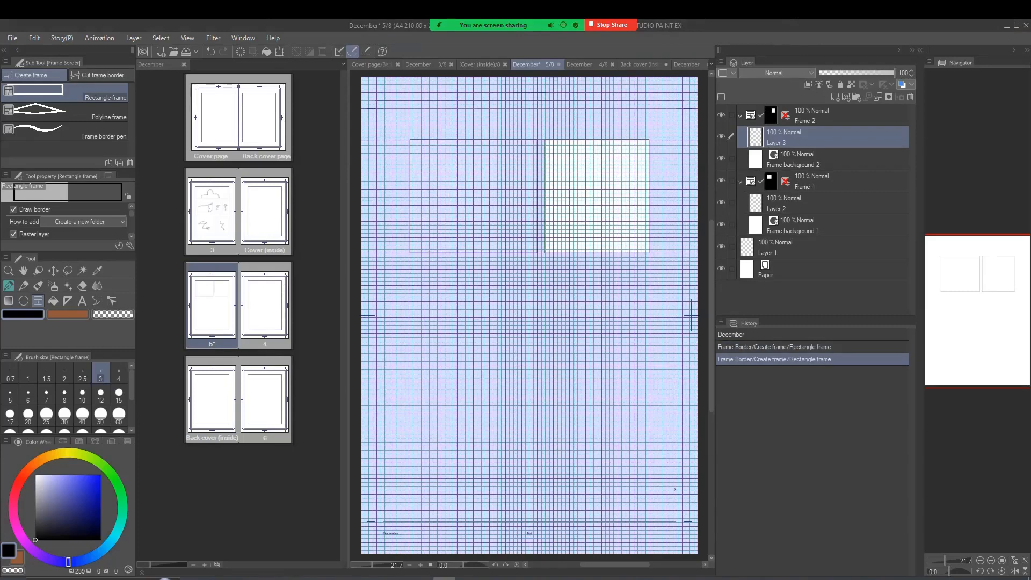
left_click_drag(410, 270, 638, 381)
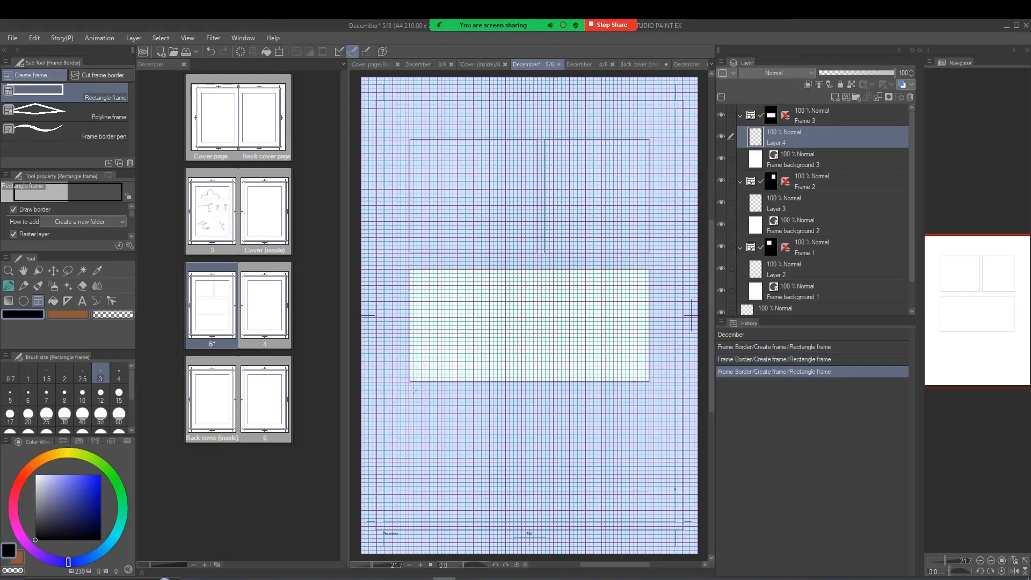
left_click_drag(412, 391, 648, 476)
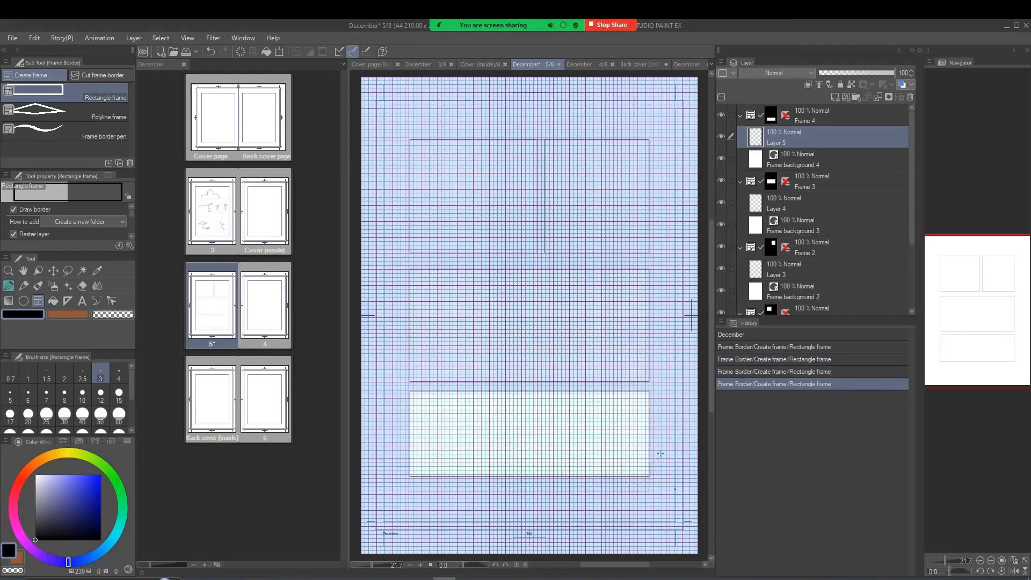
- Hide the grid on page 5 and select Layer 1 beneath the frame folders
left_click(187, 38)
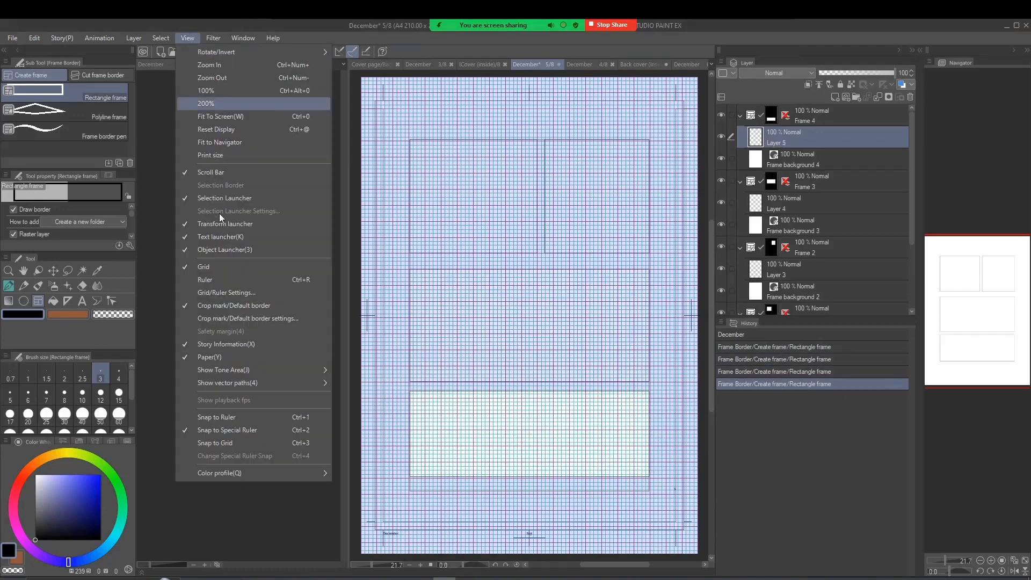
left_click(232, 269)
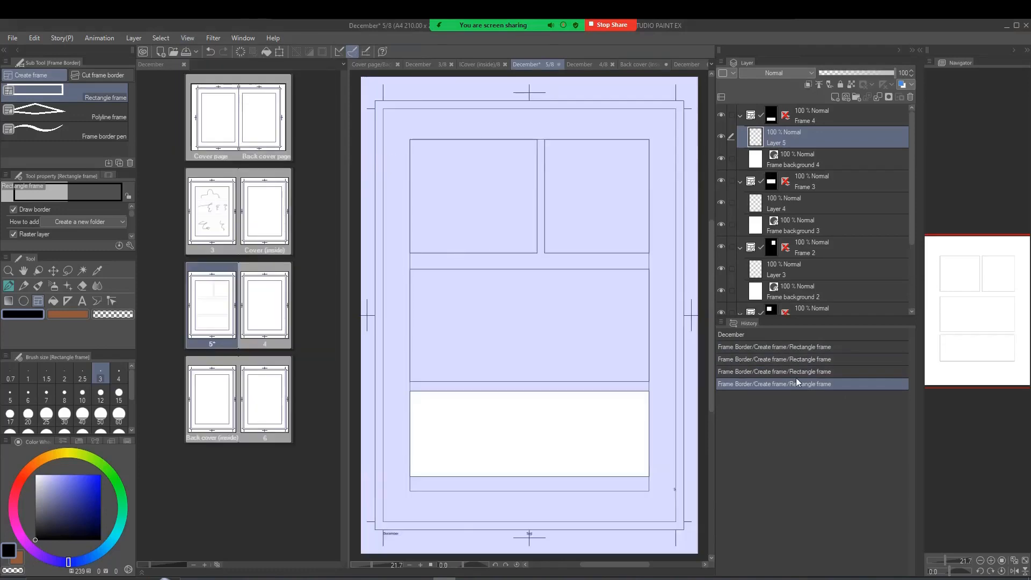
scroll(763, 202, "down", 2)
scroll(762, 202, "down", 2)
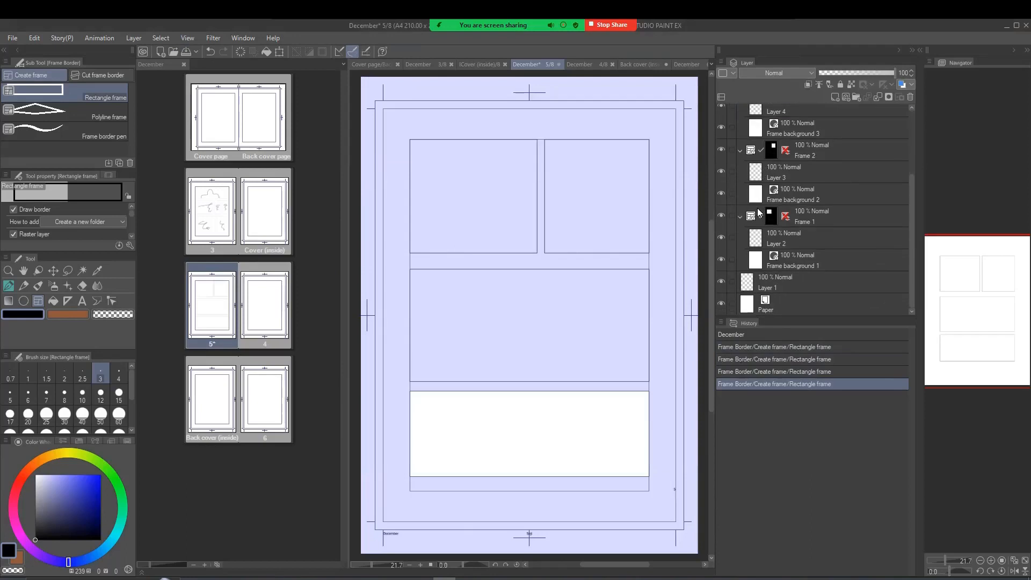
left_click(772, 287)
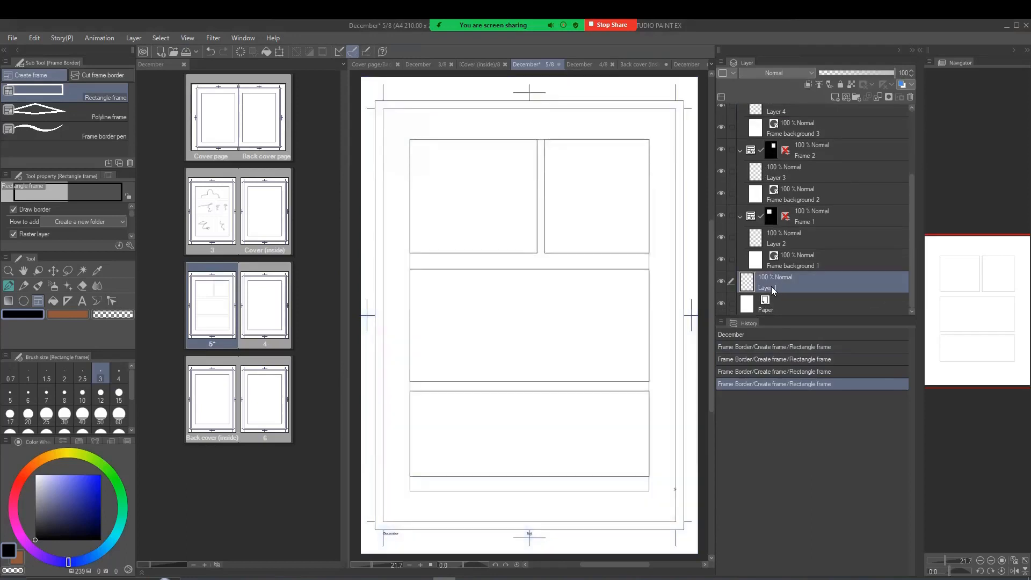
left_click(775, 237)
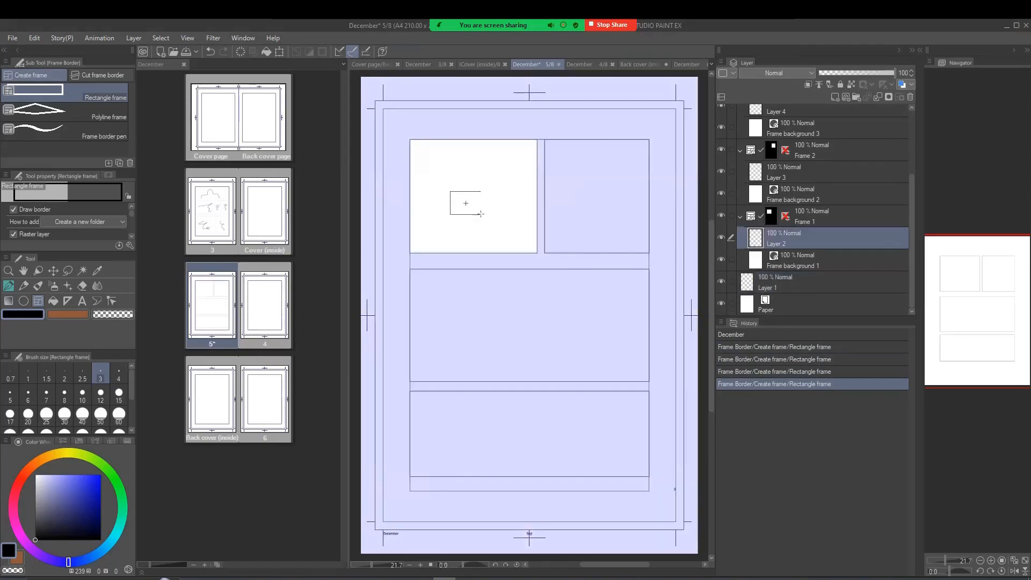
left_click_drag(465, 200, 465, 200)
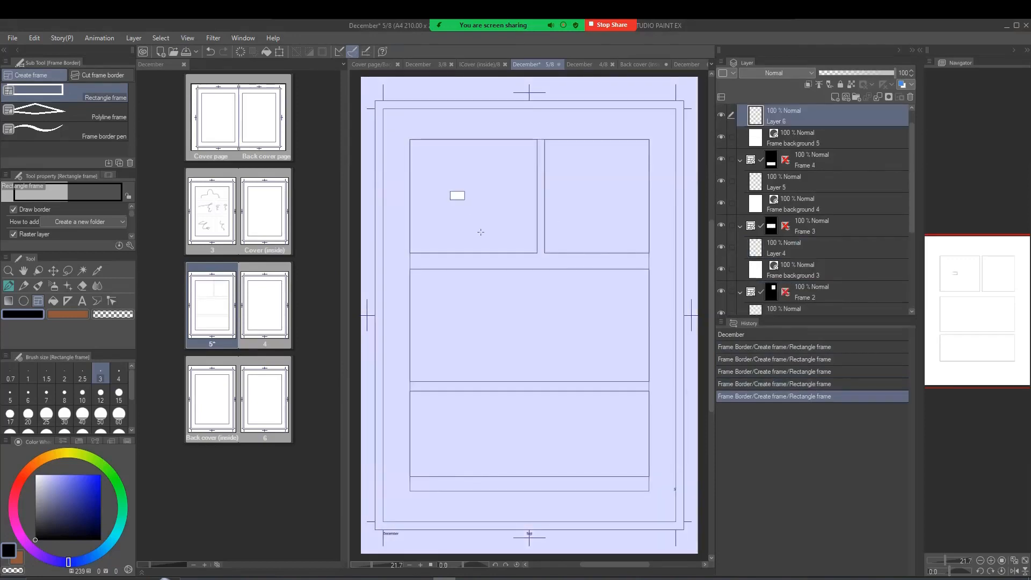
key("ctrl+z")
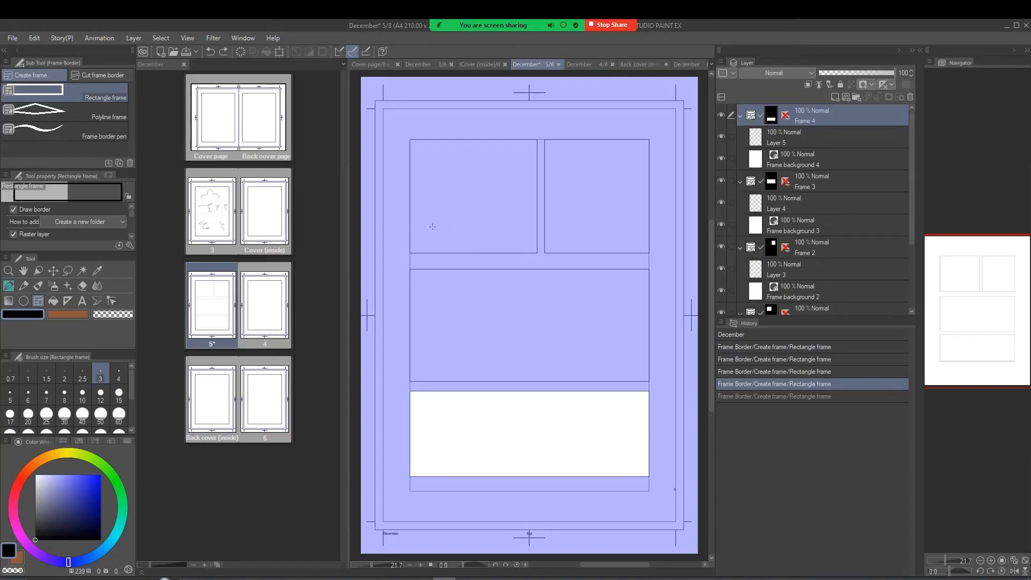
- Switch to the Oil paint brush and select Layer 2 in the Frame 1 folder
left_click(36, 382)
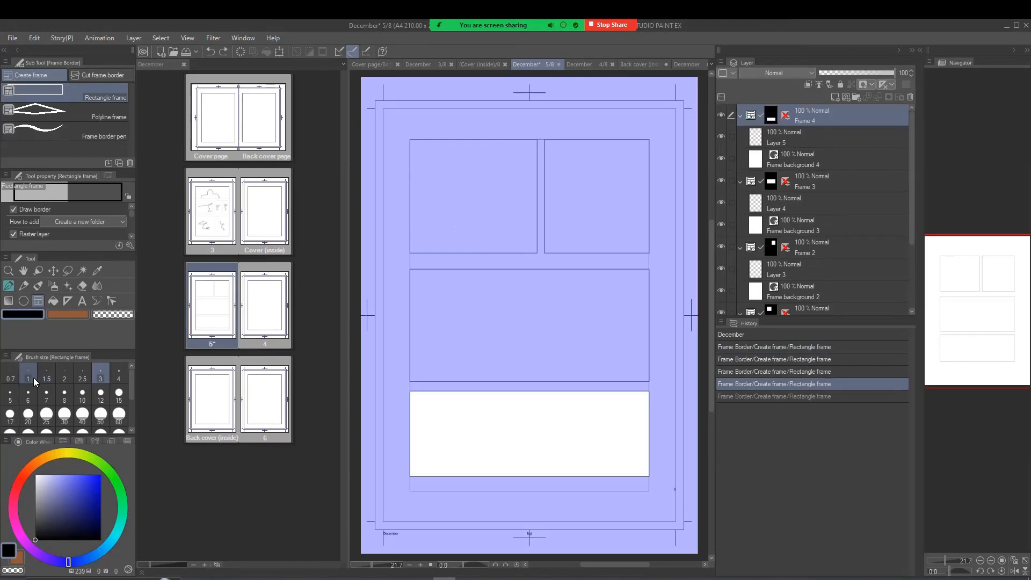
left_click(37, 291)
scroll(799, 263, "down", 3)
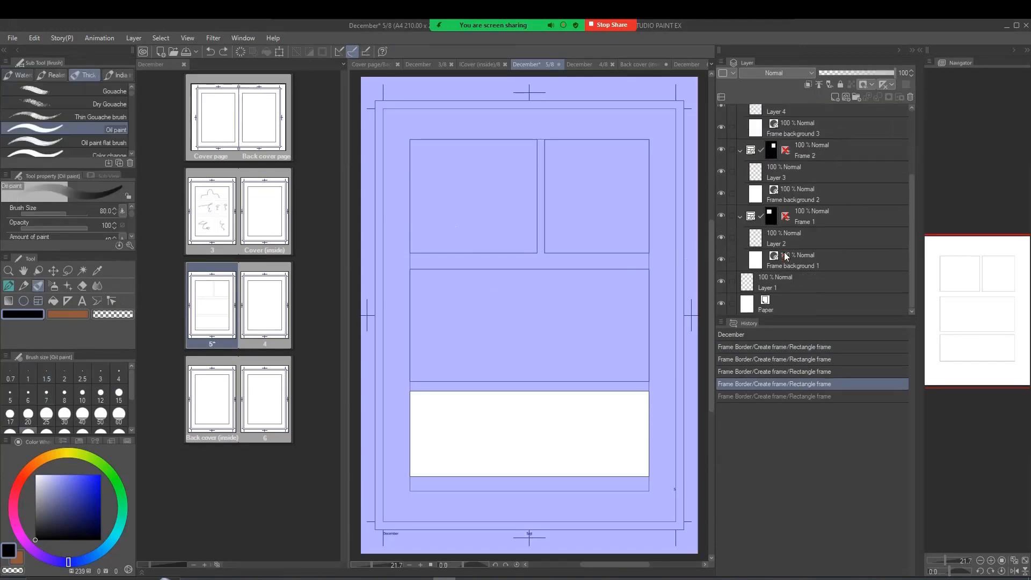
left_click(777, 232)
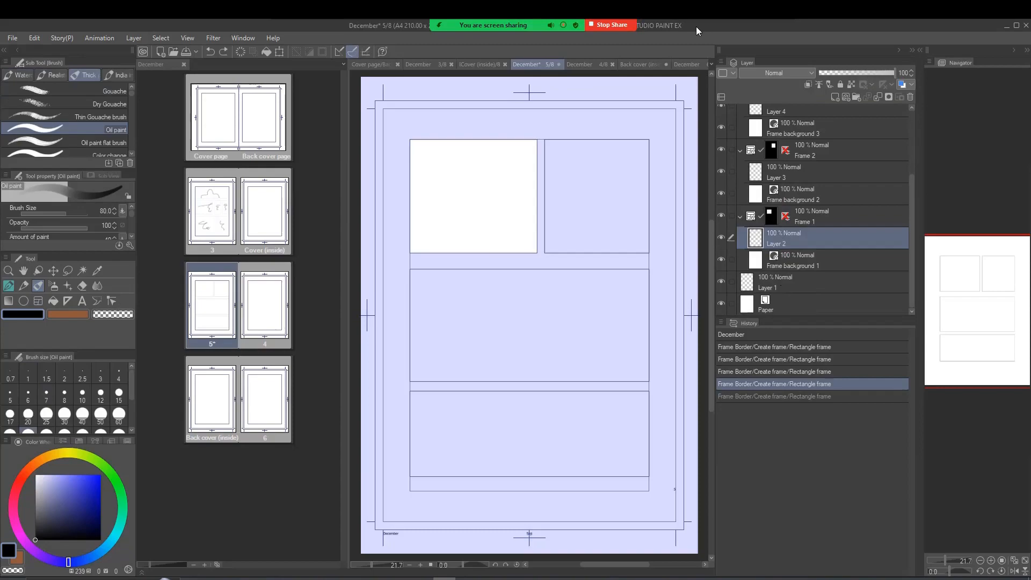
left_click(783, 35)
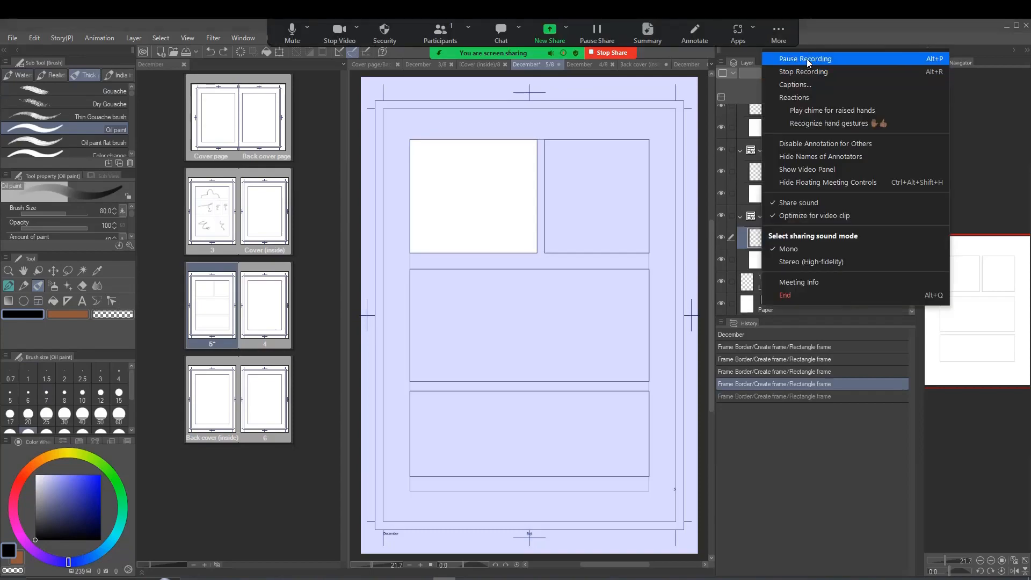
left_click(806, 59)
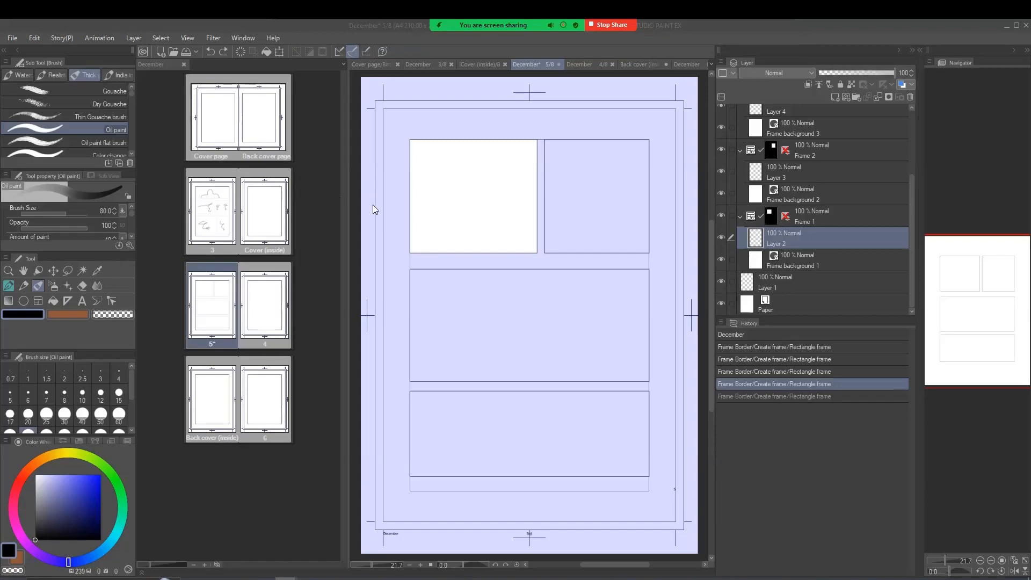
- Paint rough placeholder outlines in the two top-row panels, using Layer 2 and Layer 3 of their frame folders
mouse_move(429, 183)
left_mouse_down()
mouse_move(458, 171)
mouse_move(503, 233)
mouse_move(457, 232)
mouse_move(431, 183)
left_mouse_up()
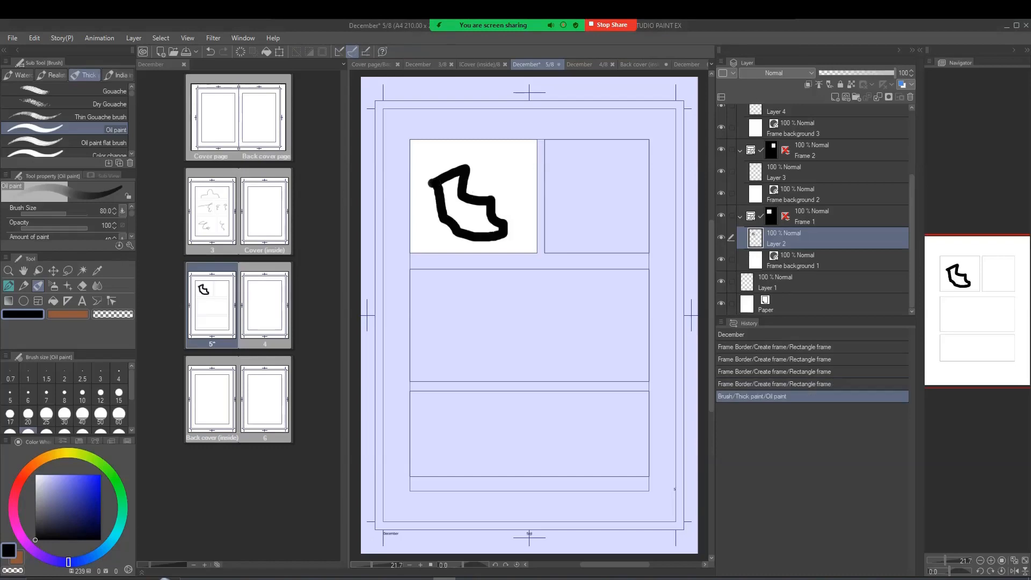
left_click(778, 175)
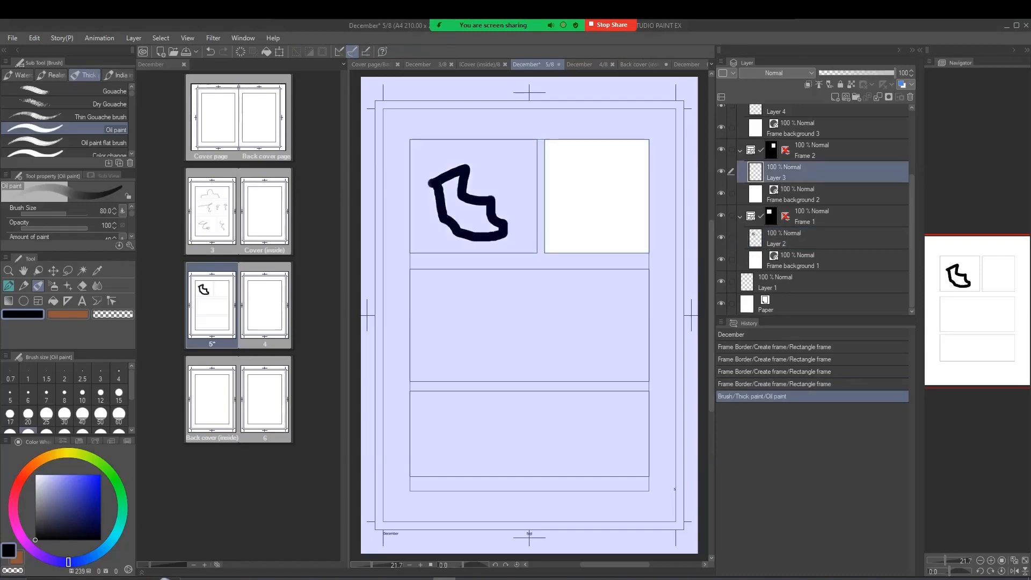
mouse_move(561, 199)
left_mouse_down()
mouse_move(605, 191)
mouse_move(608, 227)
mouse_move(571, 224)
mouse_move(558, 197)
left_mouse_up()
scroll(789, 217, "up", 3)
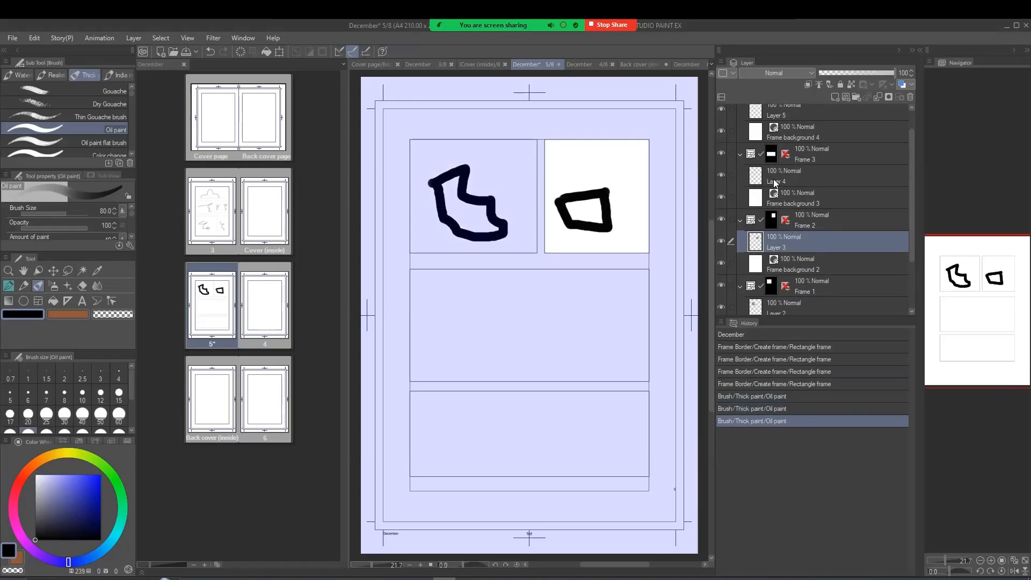
- Paint rough placeholder outlines in the middle panel on Layer 4 and in the bottom panel on Layer 5
left_click(773, 179)
mouse_move(441, 314)
left_mouse_down()
mouse_move(555, 341)
mouse_move(563, 307)
mouse_move(457, 296)
mouse_move(449, 321)
left_mouse_up()
scroll(817, 257, "up", 1)
left_click(786, 141)
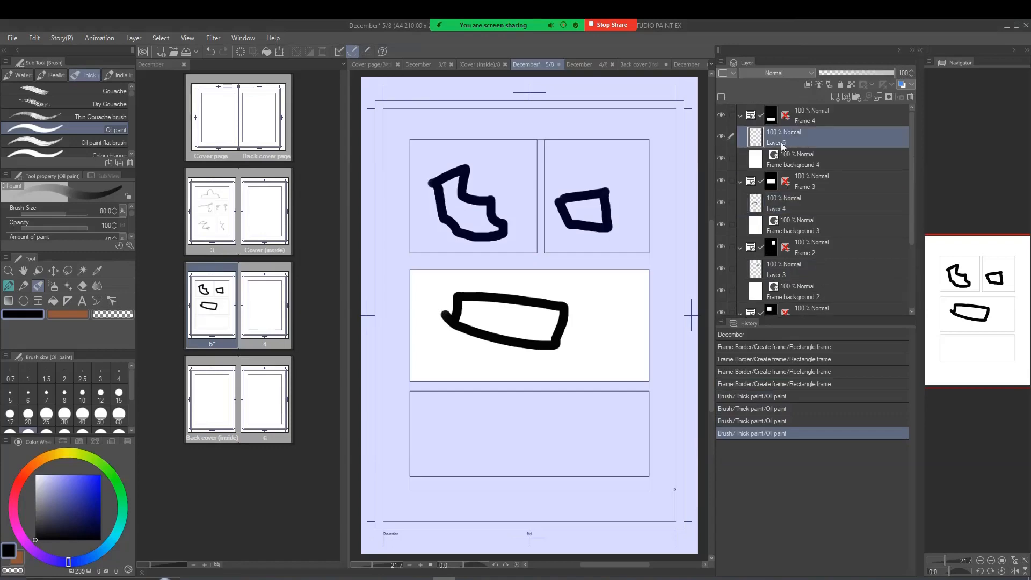
mouse_move(467, 424)
left_mouse_down()
mouse_move(474, 447)
mouse_move(557, 453)
mouse_move(565, 425)
mouse_move(482, 412)
mouse_move(466, 426)
left_mouse_up()
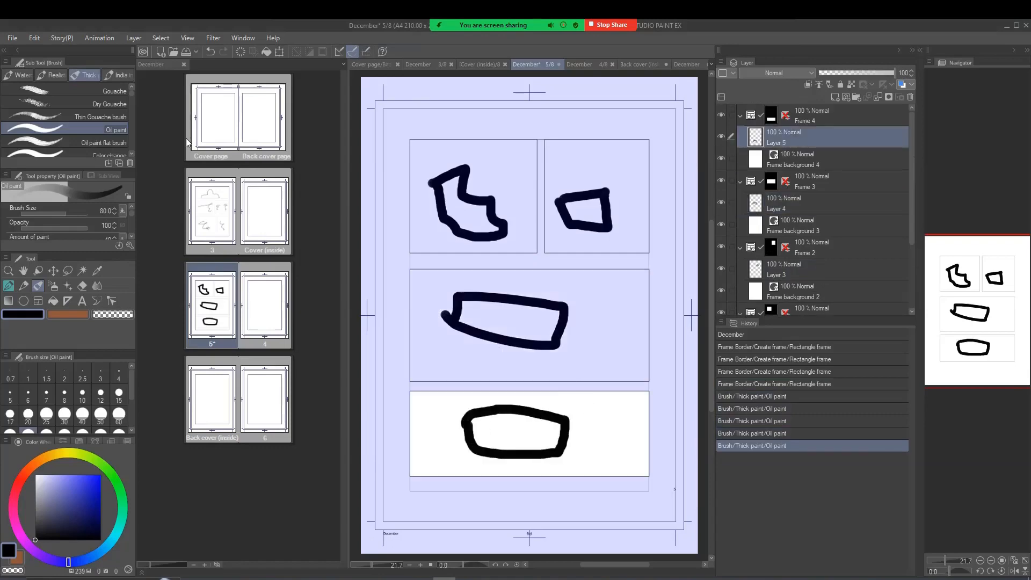
- Close the December page overview and all its open pages, without saving the changes to page 5 and the inside back cover
left_click(184, 64)
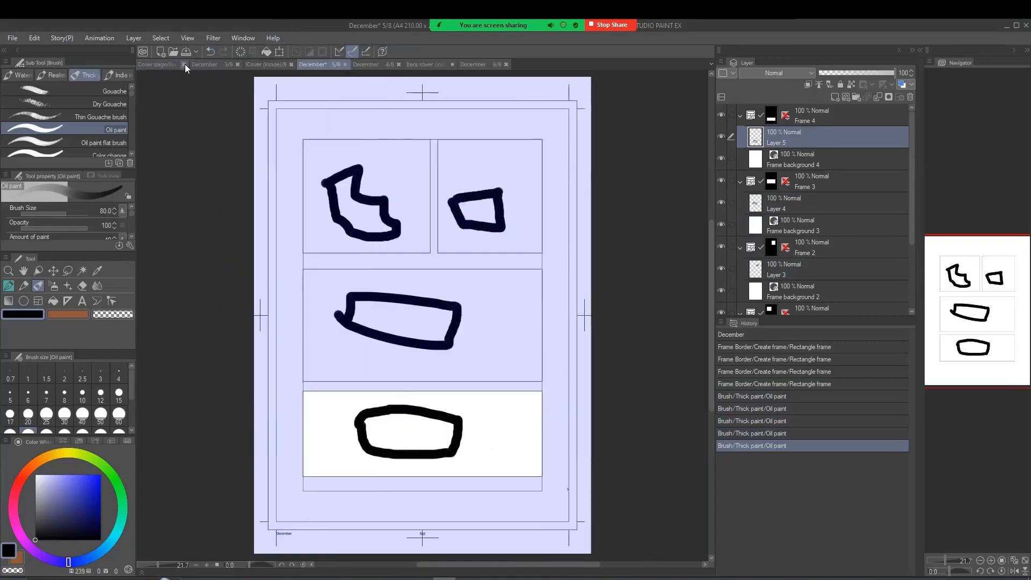
left_click(505, 64)
left_click(453, 64)
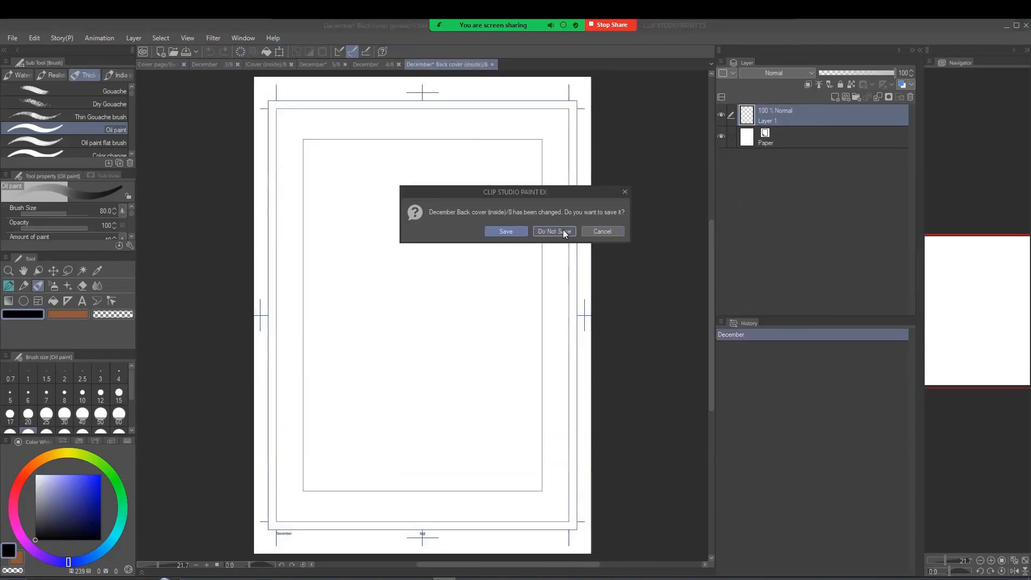
left_click(398, 64)
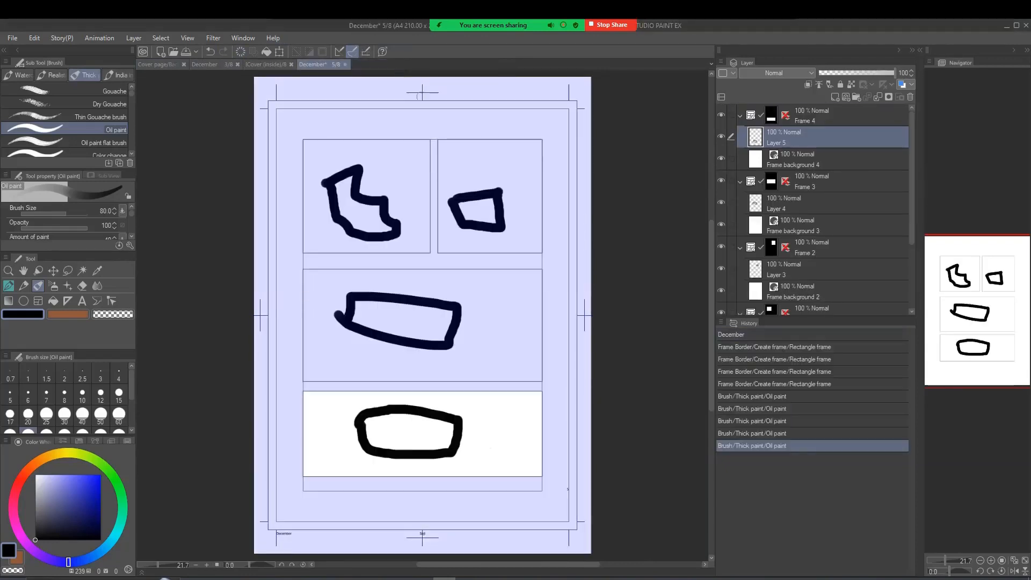
left_click(345, 64)
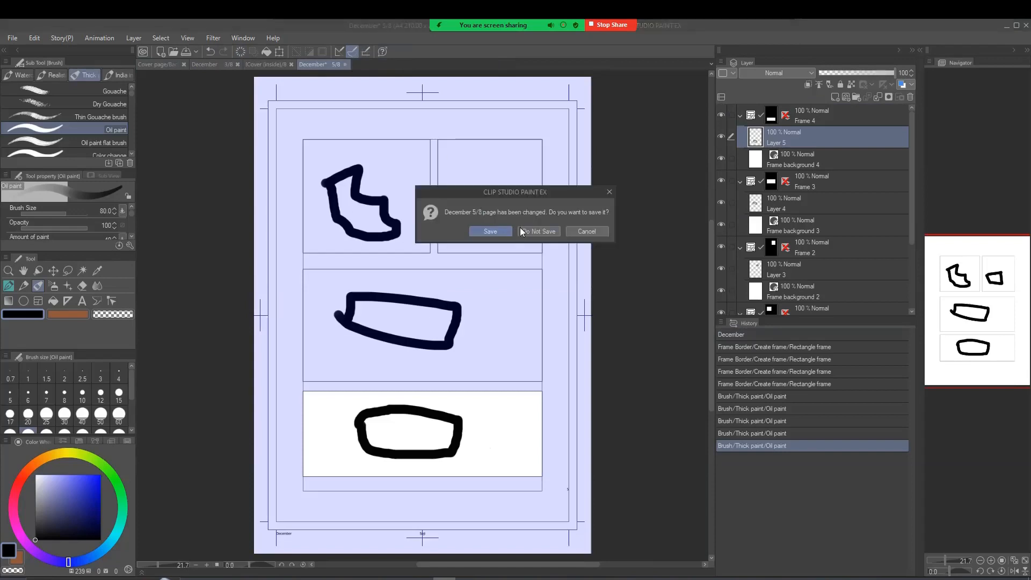
left_click(522, 230)
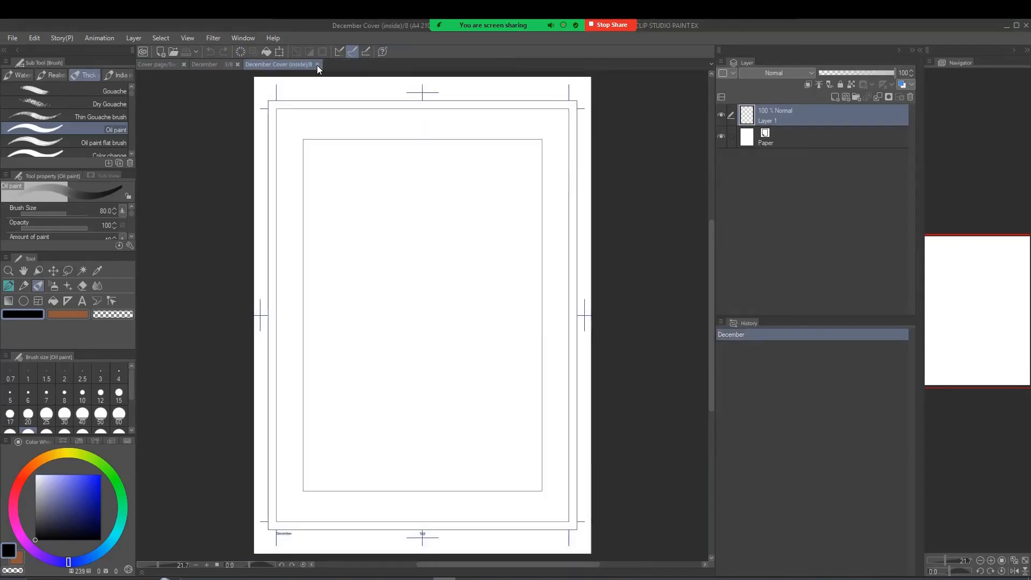
left_click(317, 65)
left_click(237, 64)
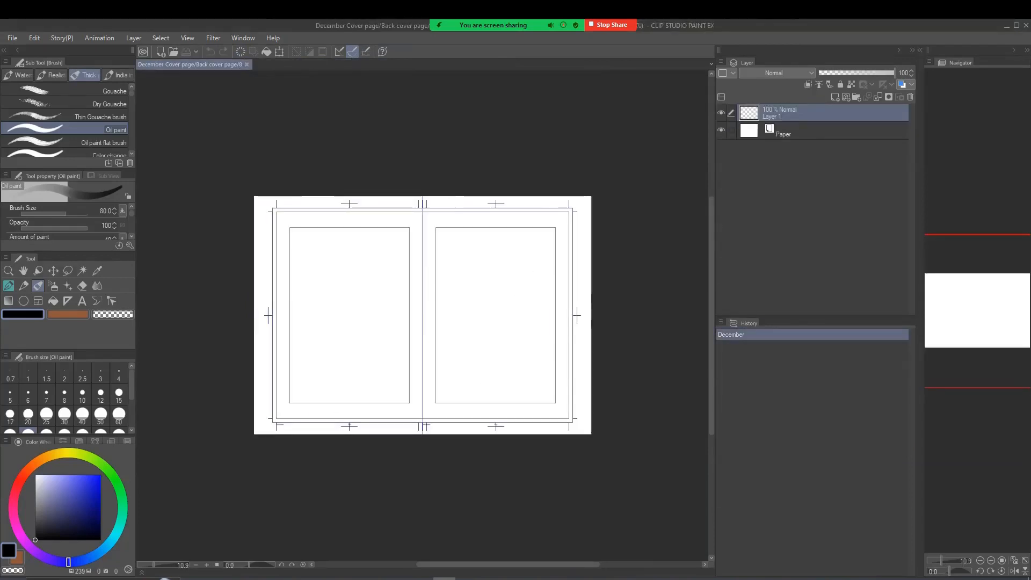
left_click(247, 65)
left_click(11, 40)
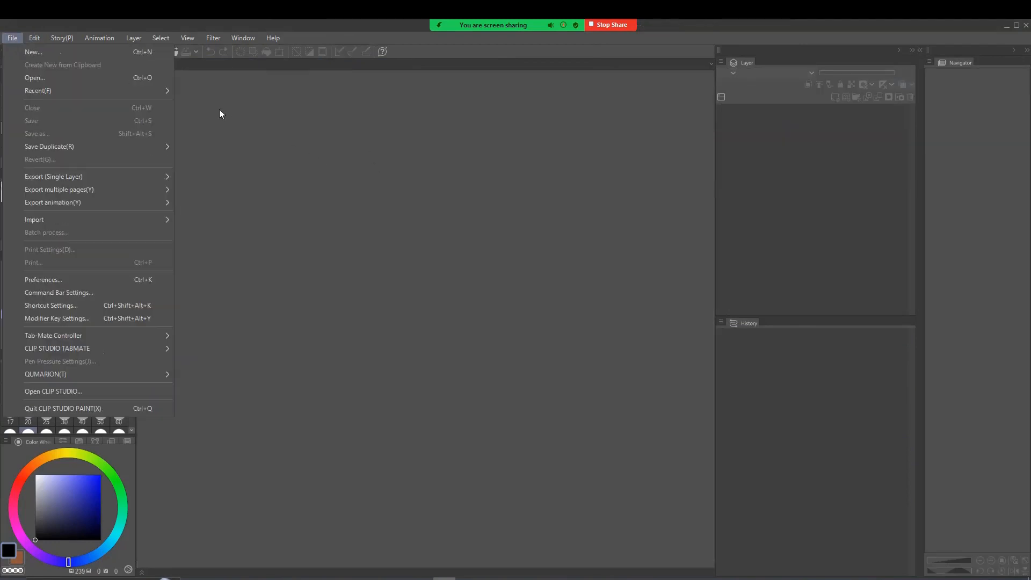
mouse_move(171, 92)
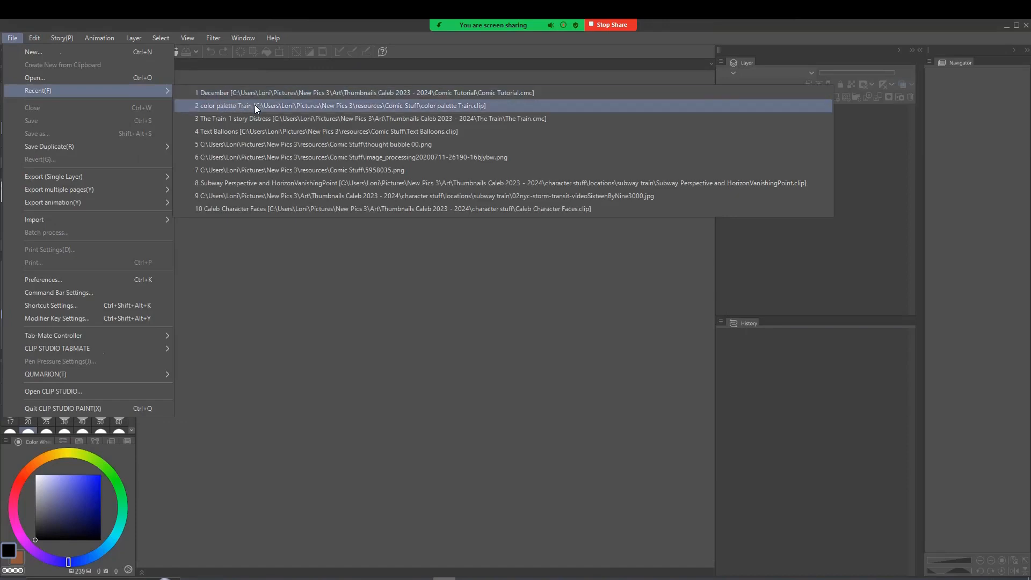
left_click(314, 92)
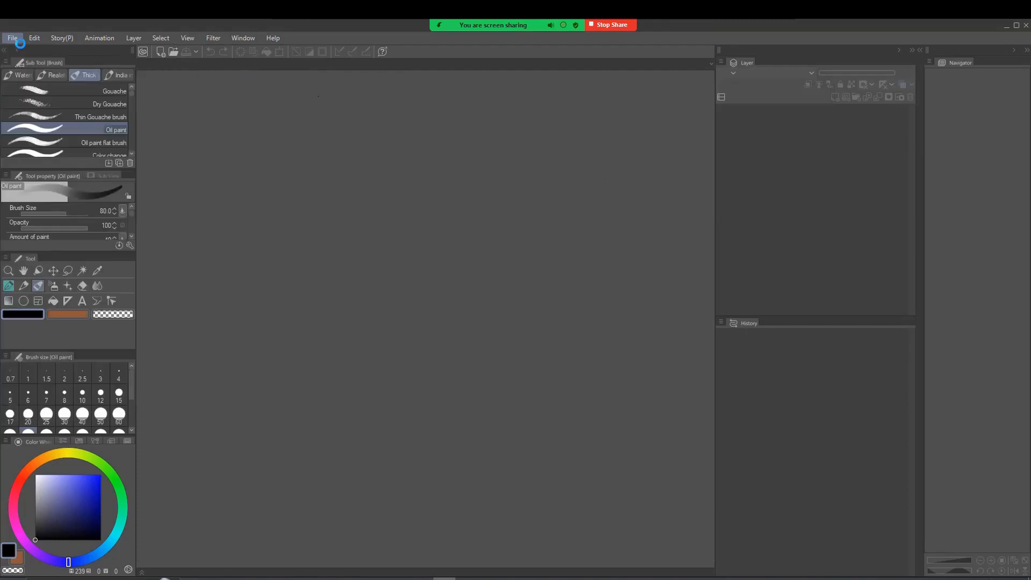
left_click(183, 64)
- Open the recent comic The Train and bring up its page 1
left_click(12, 37)
mouse_move(36, 87)
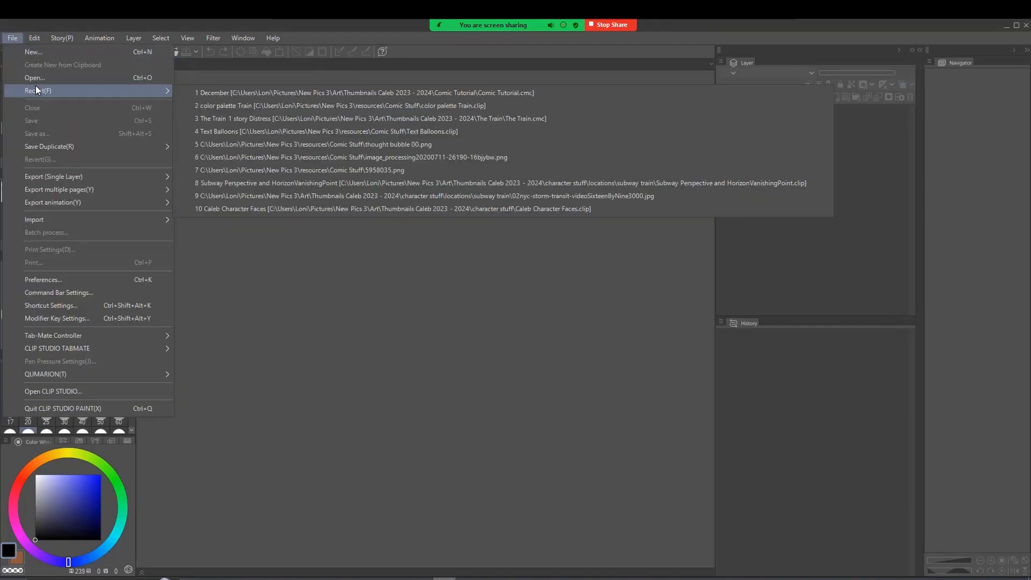
left_click(250, 119)
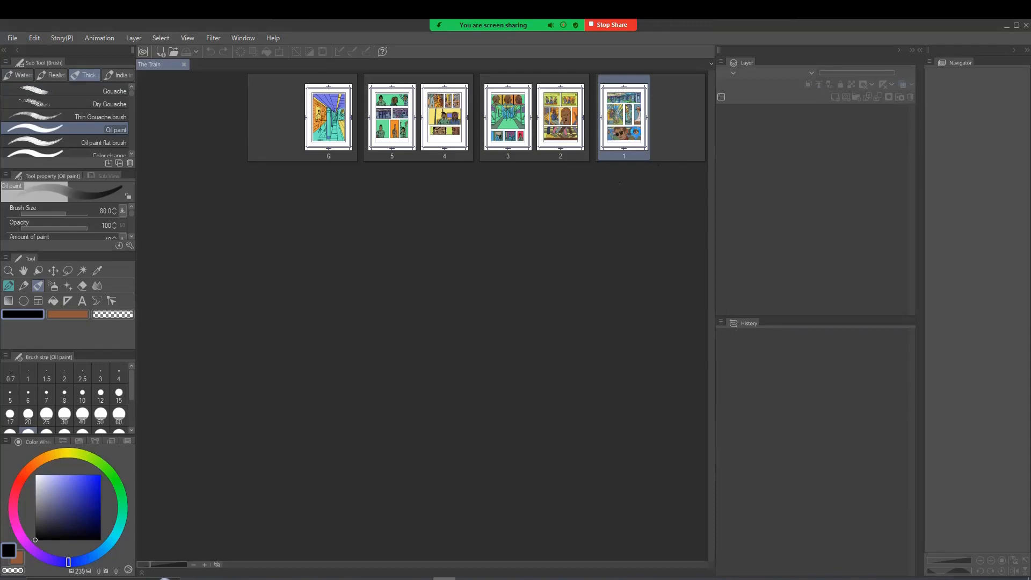
double_click(635, 131)
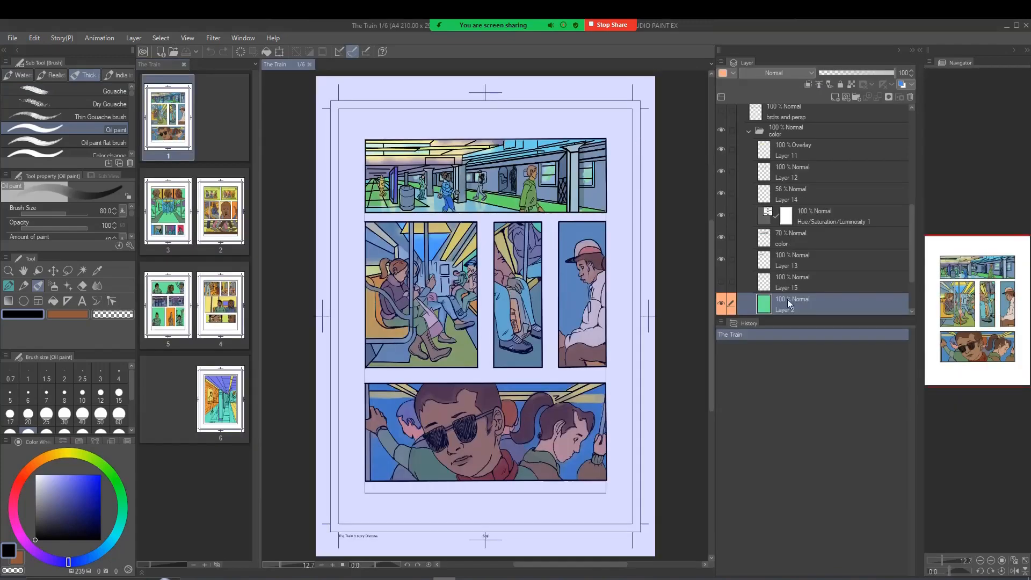
- Select Layer 1 below the frames, and hide all five frame folders from Frame 5 to Frame 1
scroll(790, 269, "down", 3)
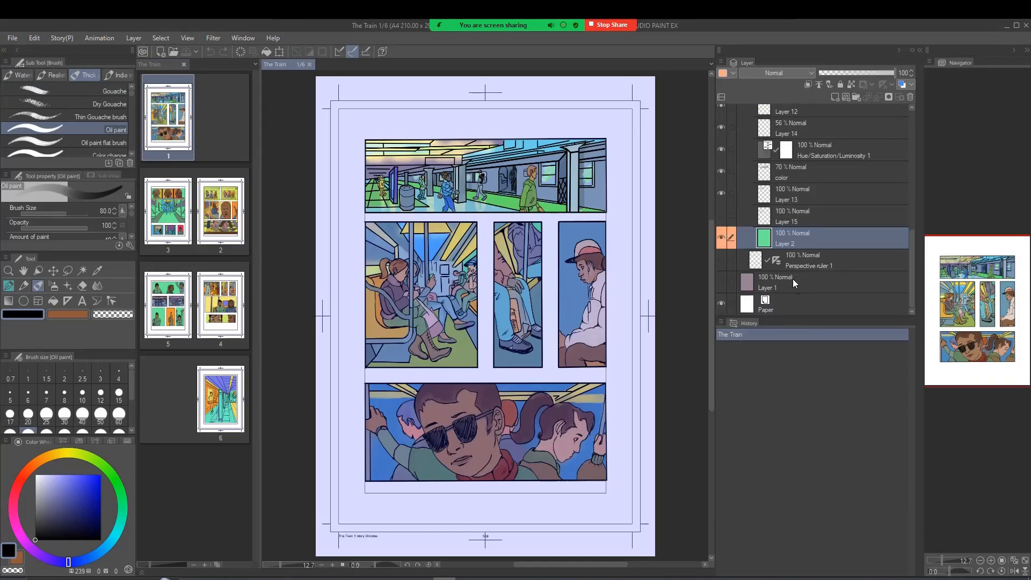
left_click(793, 278)
scroll(806, 254, "up", 1)
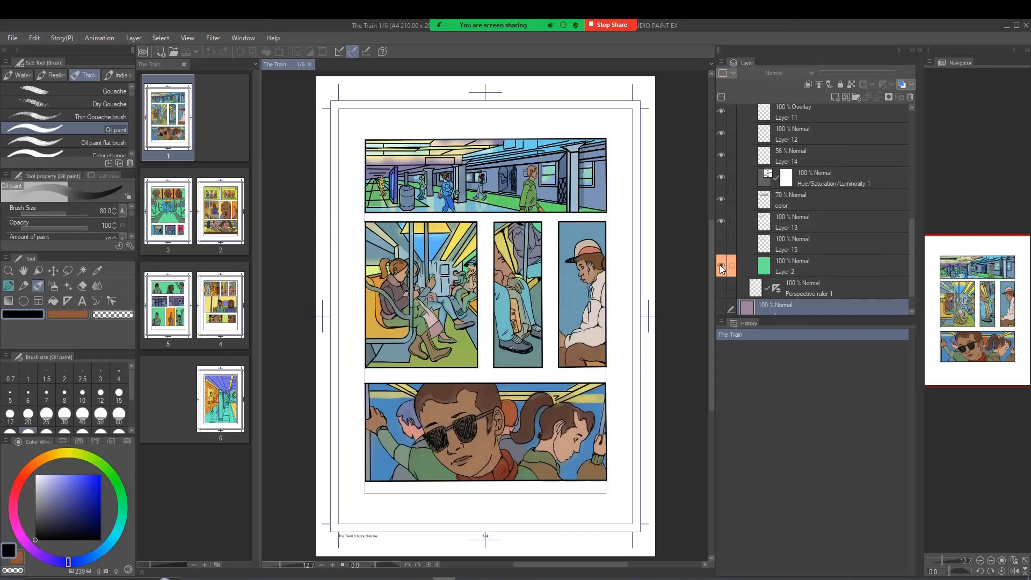
scroll(741, 224, "up", 10)
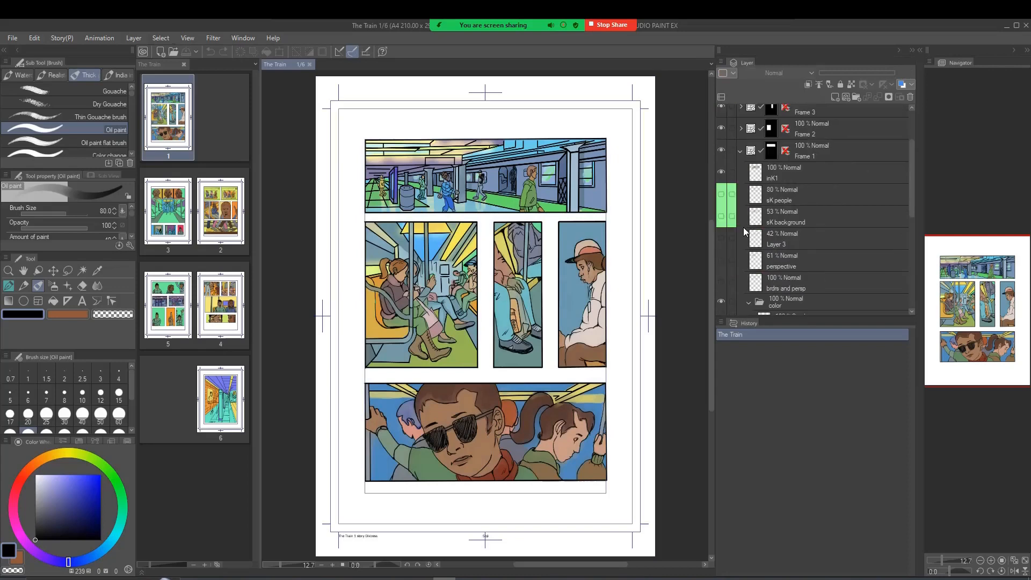
left_click(721, 141)
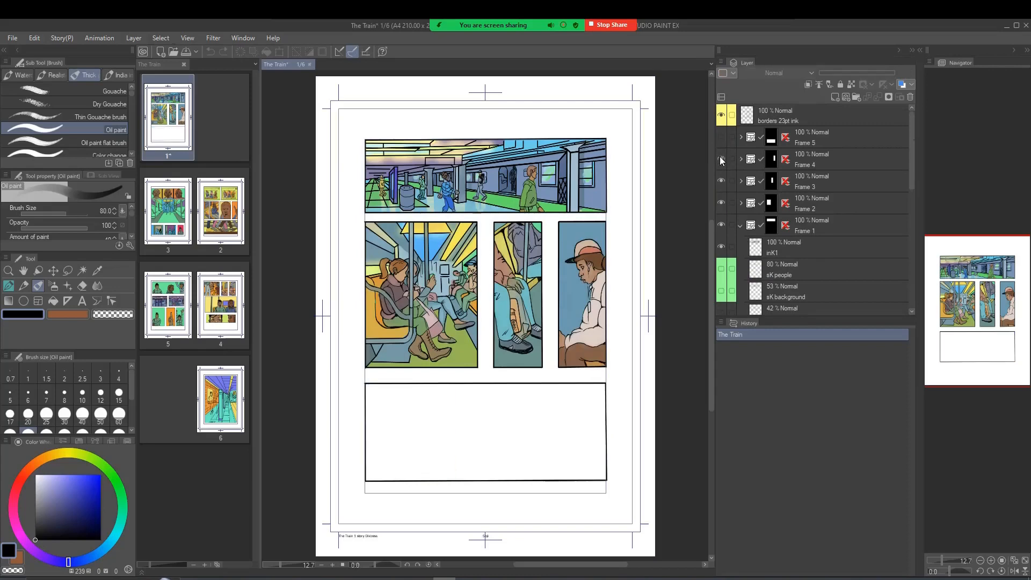
left_click(719, 156)
left_click(721, 181)
left_click(720, 203)
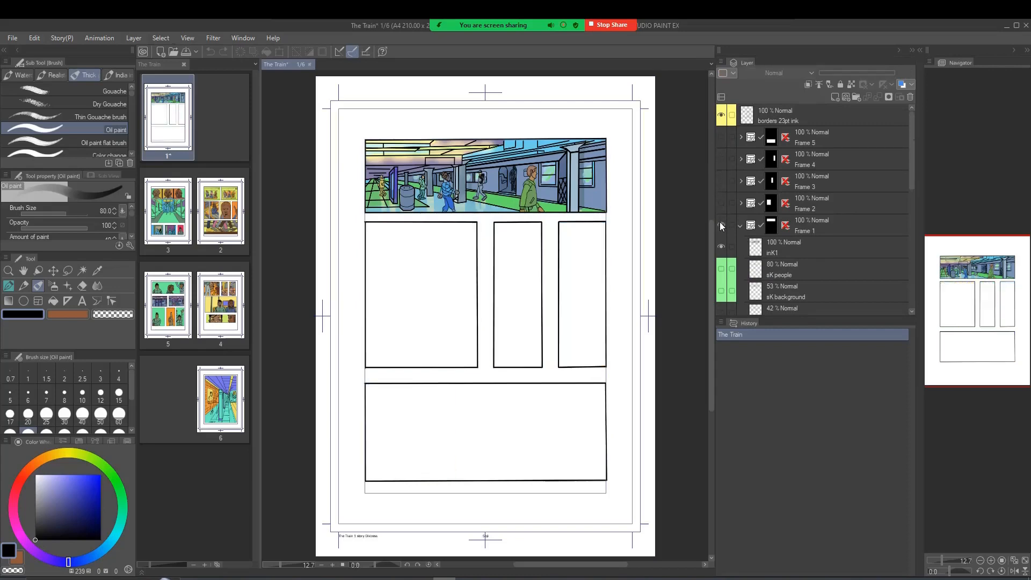
left_click(721, 226)
- Make the Frame 1 folder visible again on page 1
scroll(742, 233, "down", 2)
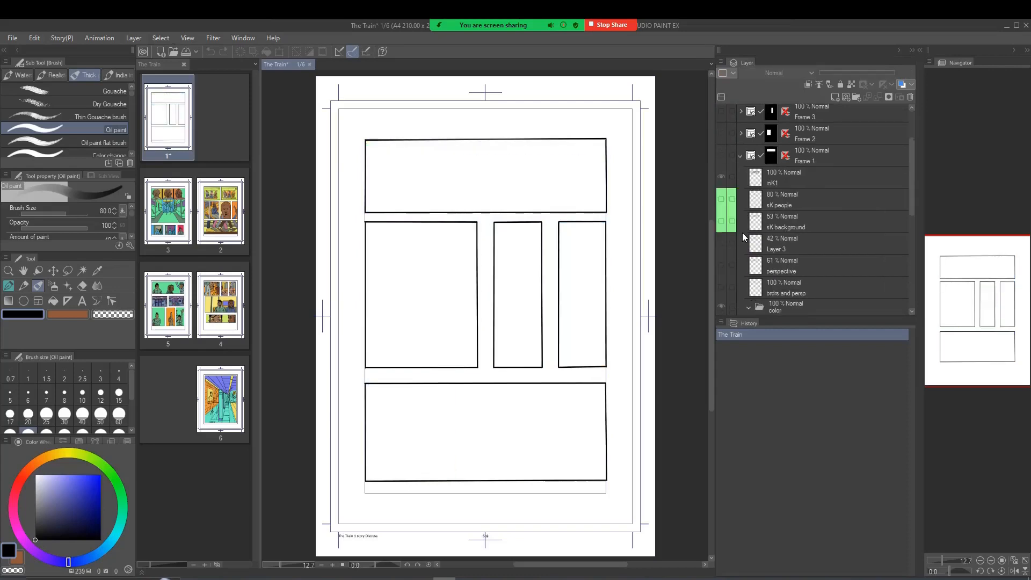
scroll(742, 233, "up", 3)
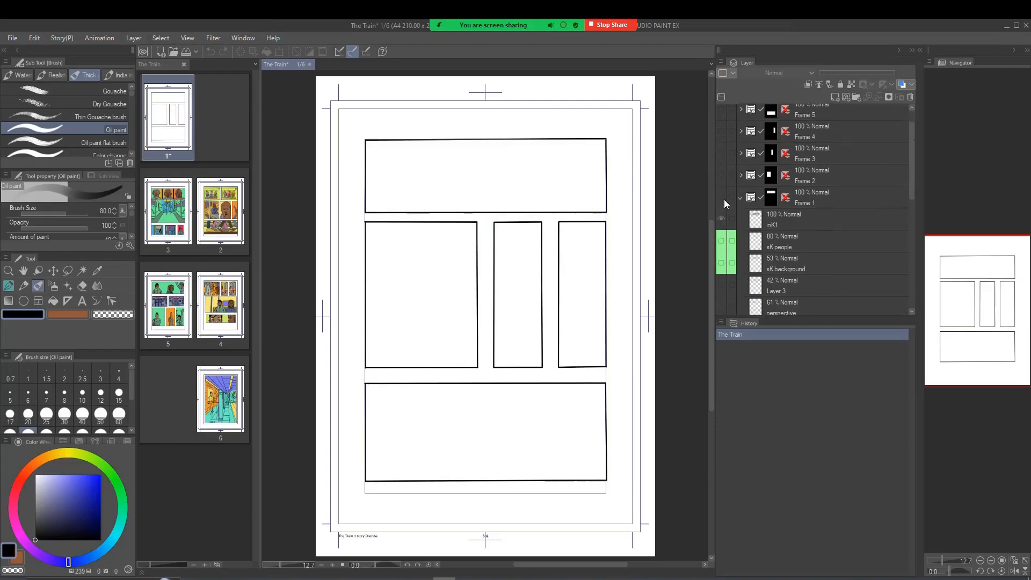
left_click(723, 199)
scroll(741, 230, "down", 1)
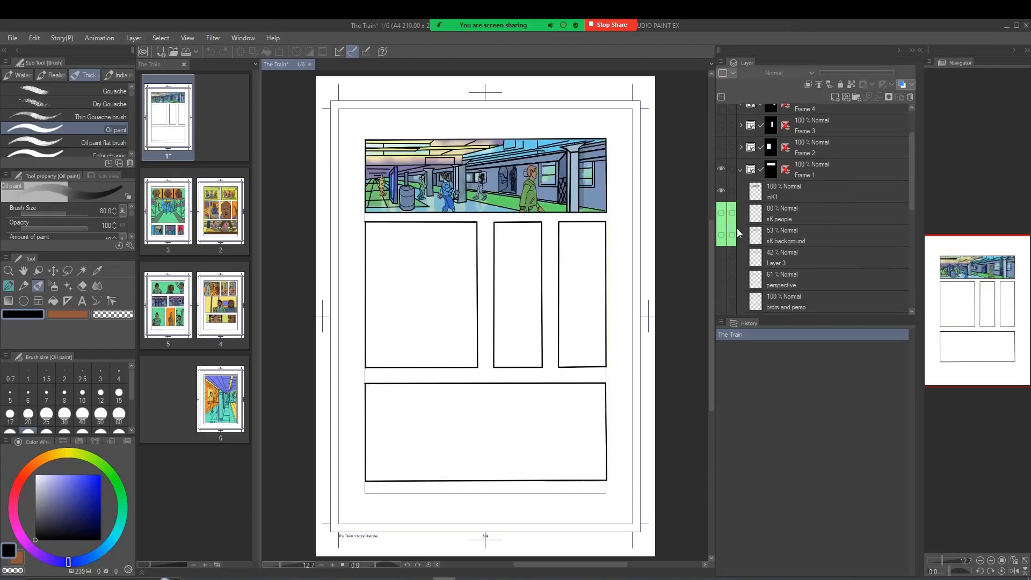
- Hide the inK1 layer and the color folder inside Frame 1, and collapse the color folder
left_click(722, 197)
scroll(733, 220, "down", 1)
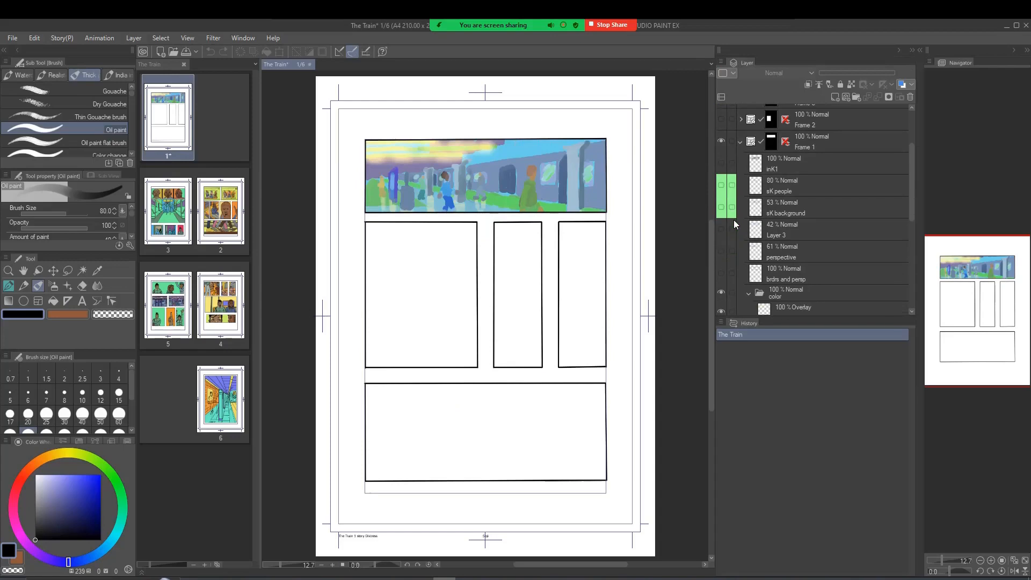
scroll(734, 224, "down", 2)
left_click(722, 250)
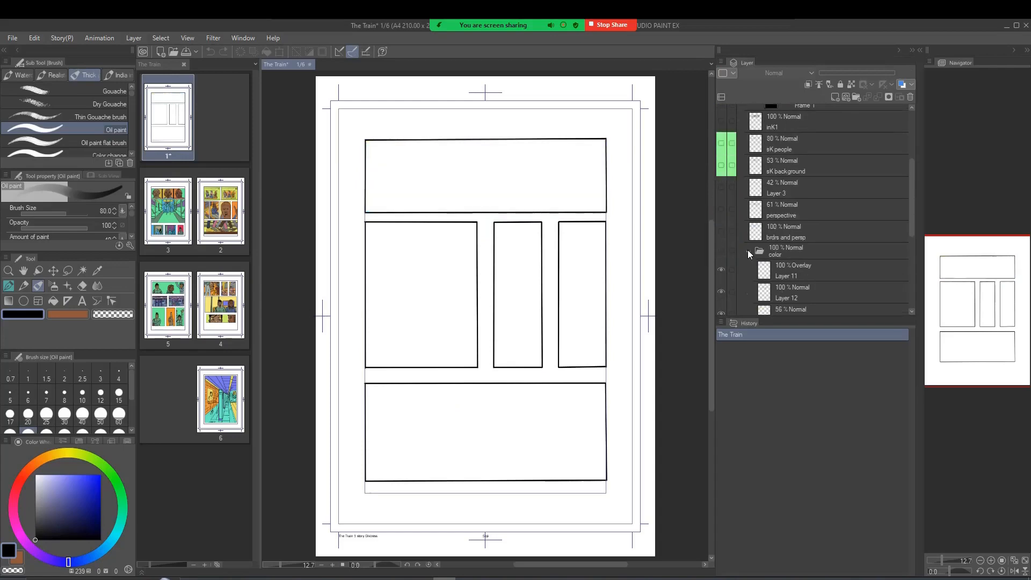
left_click(749, 250)
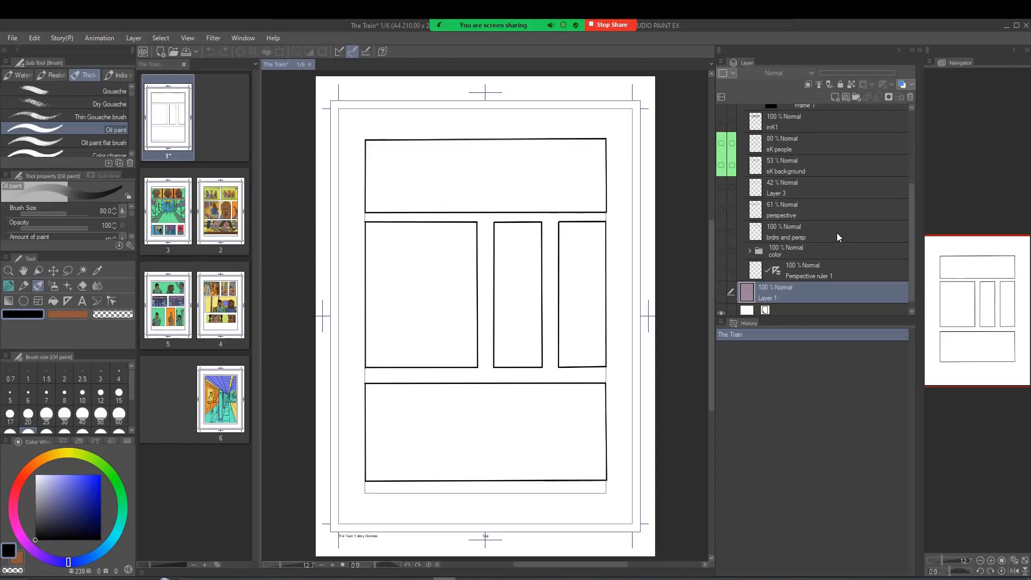
- Show the sK background layer in Frame 1, and turn its sK people layer on and off again
left_click(722, 165)
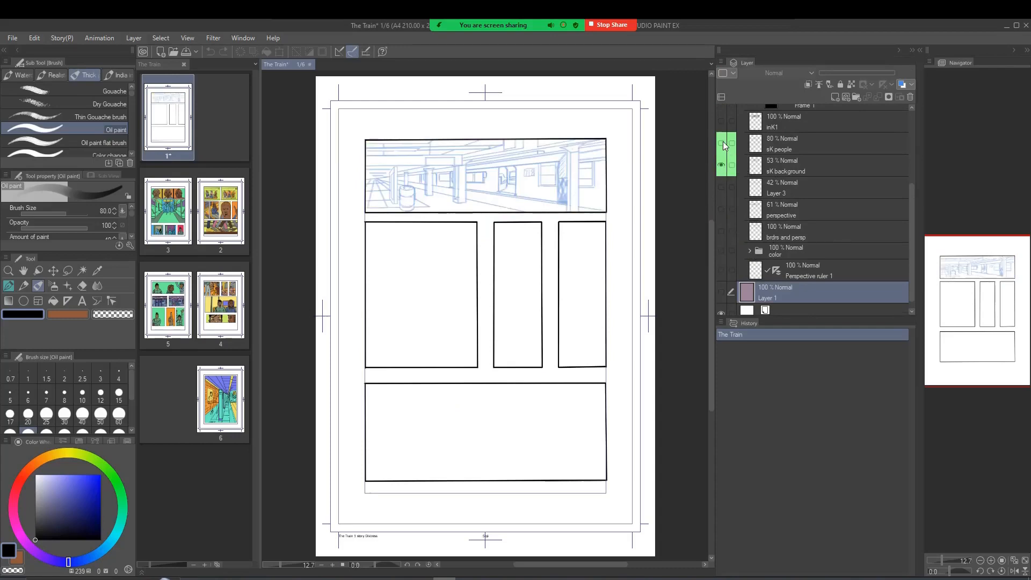
left_click(722, 143)
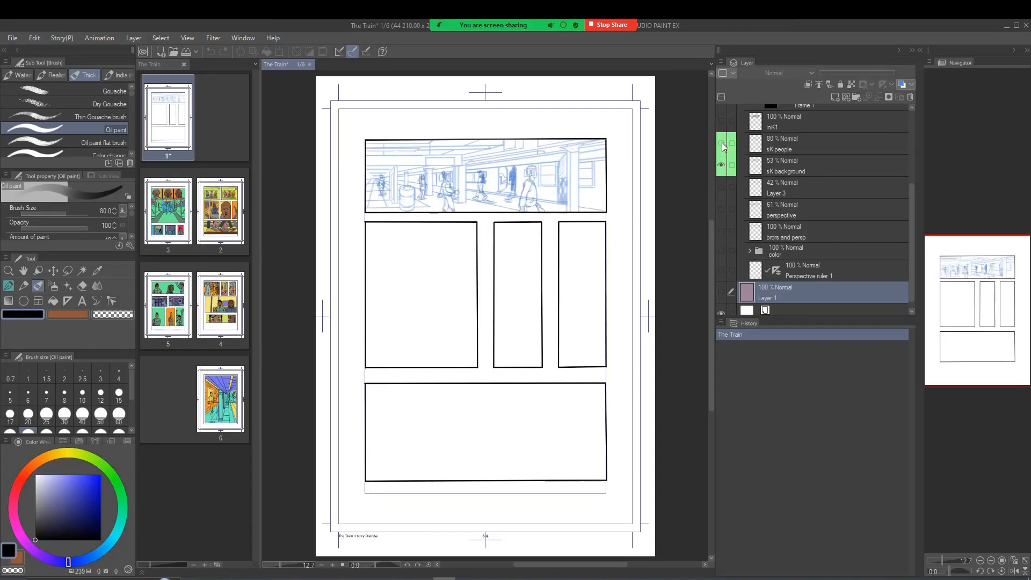
left_click(722, 142)
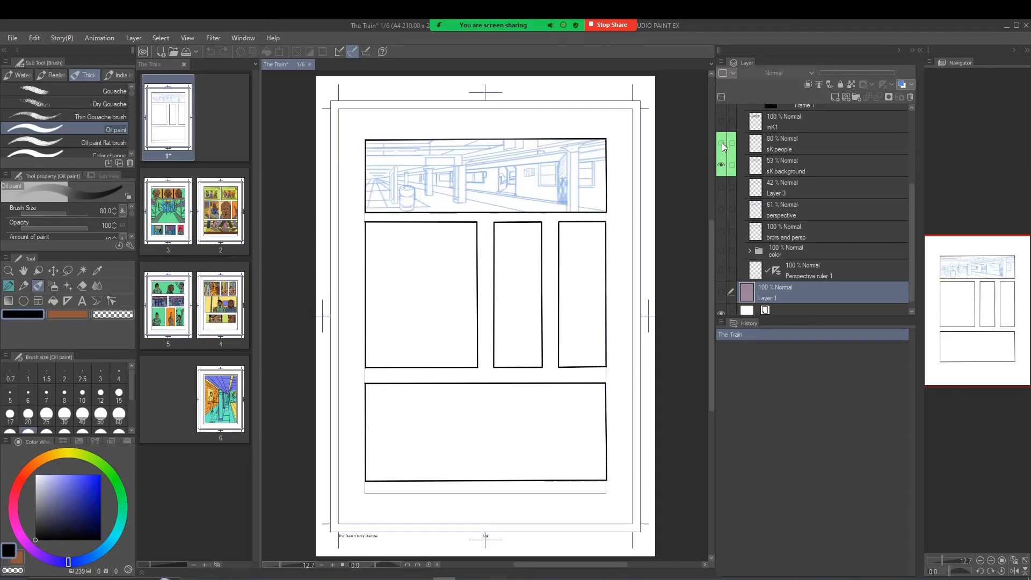
- Try the sK background layer at 100% opacity, and return it to 53%
left_click(783, 159)
left_click(860, 73)
left_click_drag(888, 73, 932, 73)
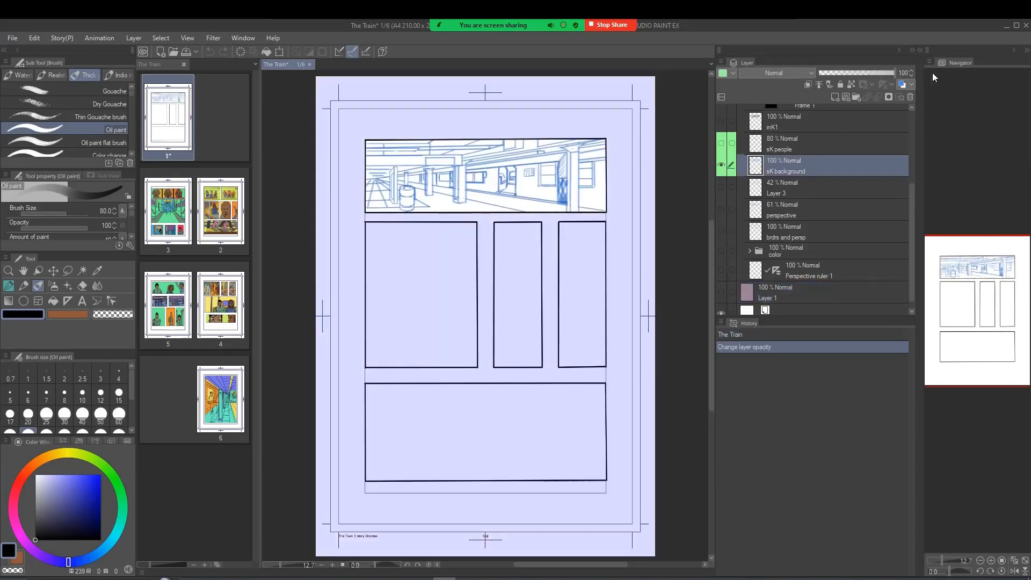
left_click(904, 73)
key("Return")
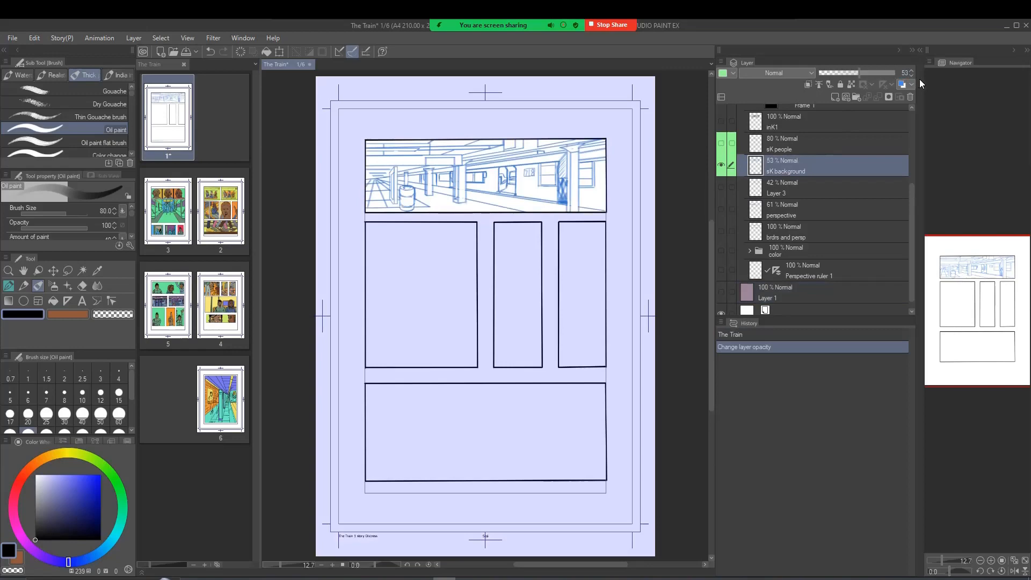
- Show the sK people layer and select it, and turn on the inK1 layer above it in Frame 1
left_click(722, 143)
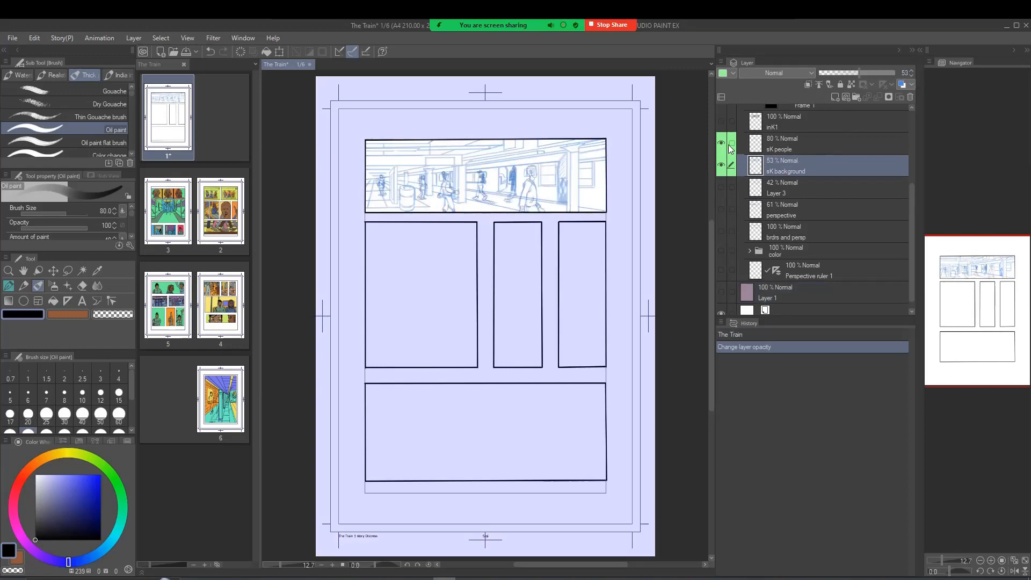
left_click(774, 142)
scroll(814, 189, "up", 3)
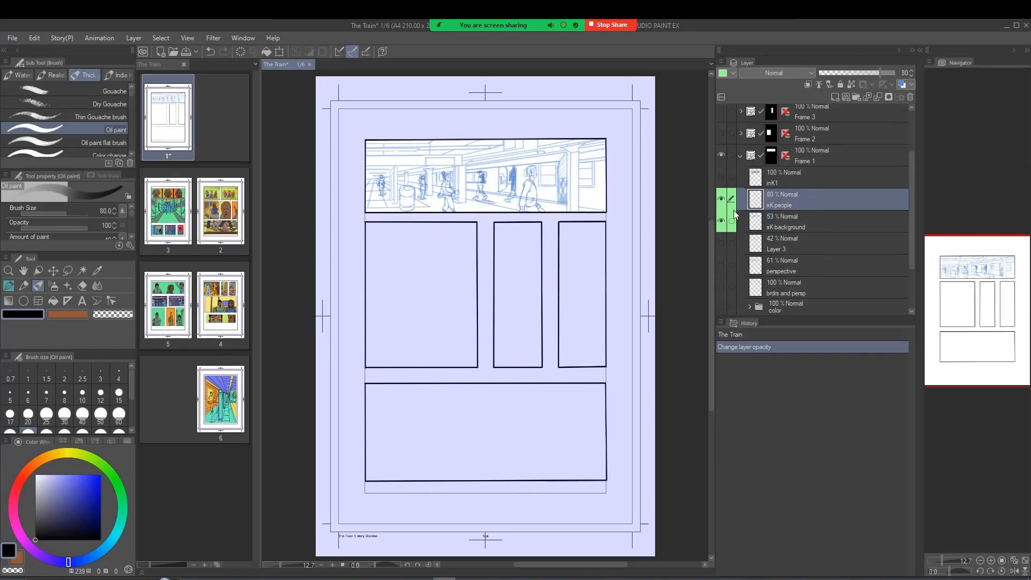
left_click(721, 177)
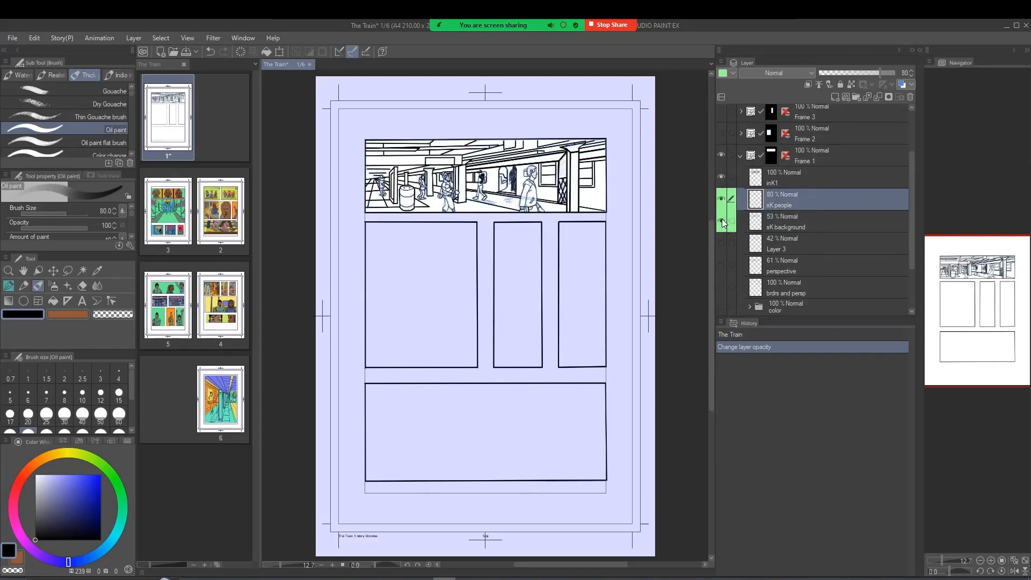
- Hide the sK background and sK people layers of Frame 1, and show its color folder
left_click(722, 219)
left_click(721, 199)
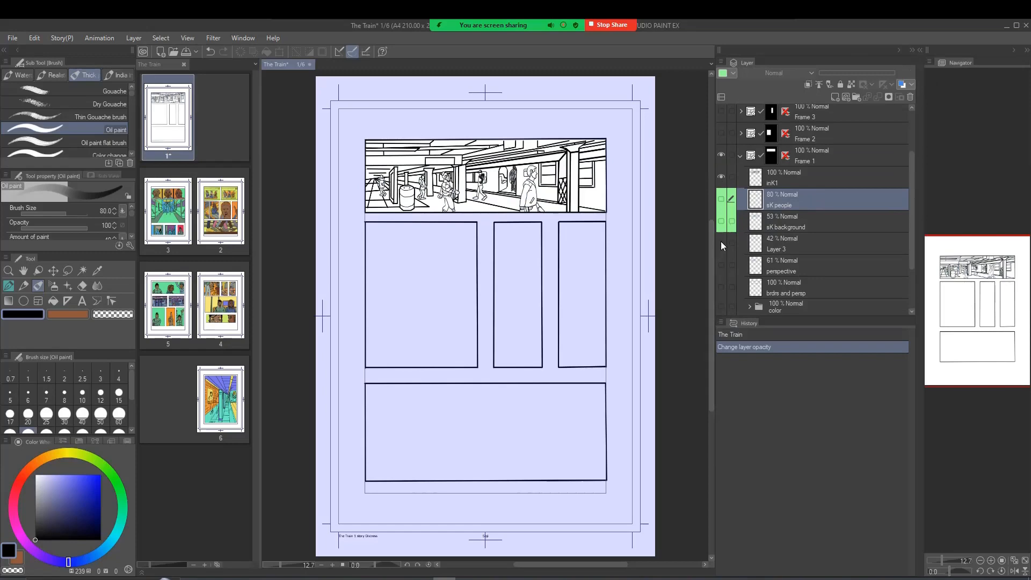
scroll(721, 240, "down", 3)
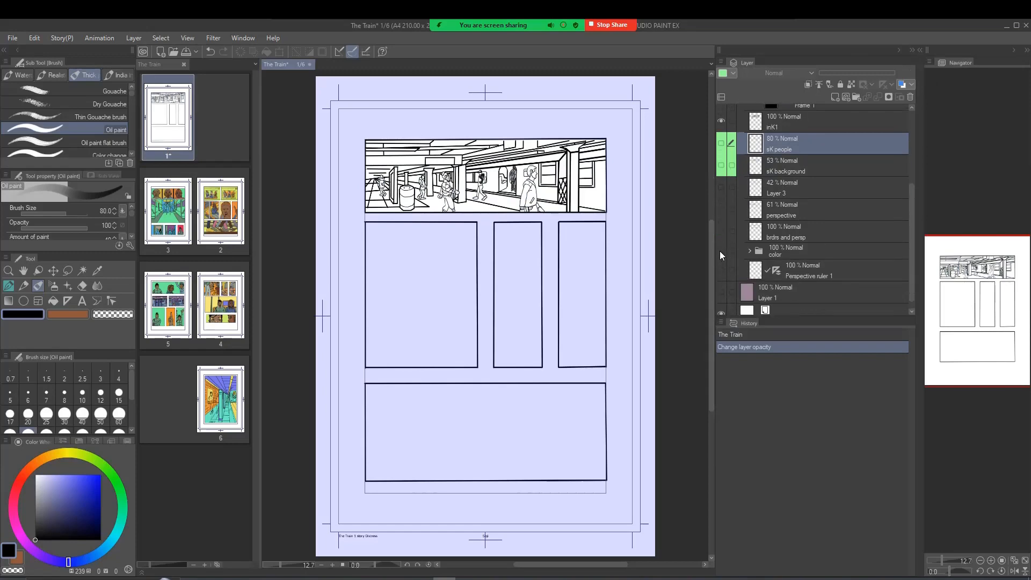
left_click(721, 251)
scroll(722, 252, "down", 1)
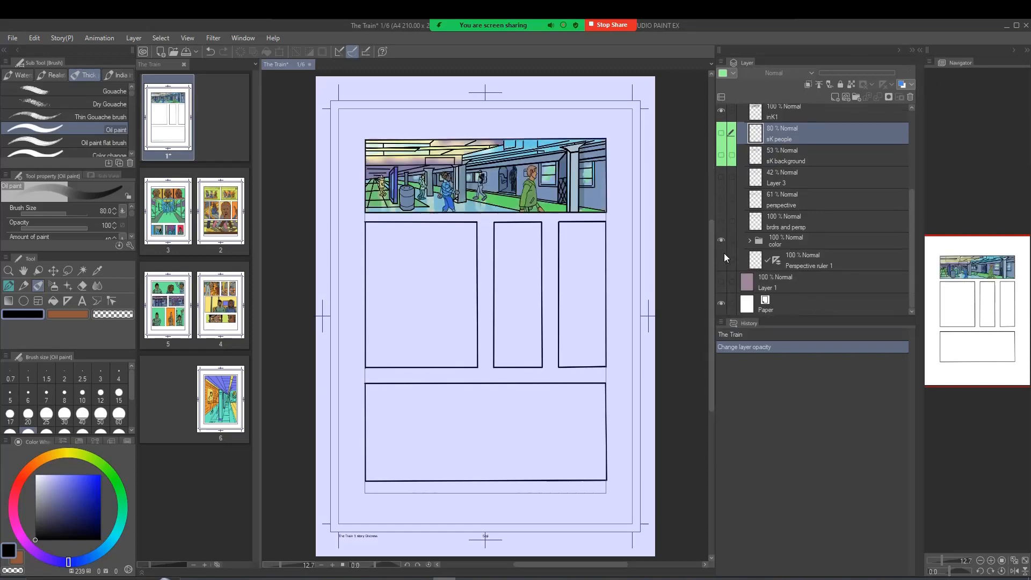
- Expand the Frame 2 folder and switch on its sK people and sK back Copy sketch layers
scroll(723, 253, "up", 7)
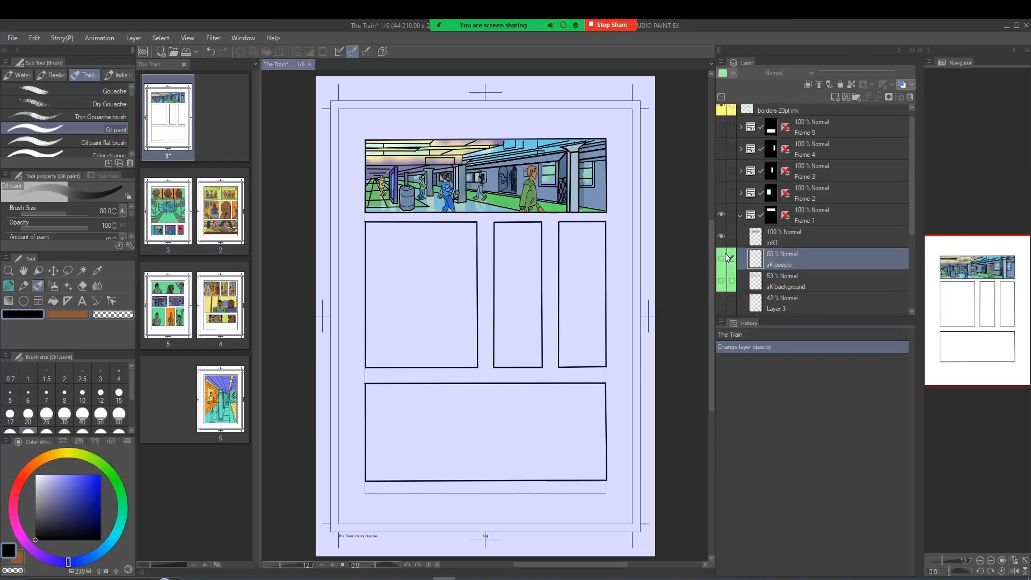
left_click(741, 203)
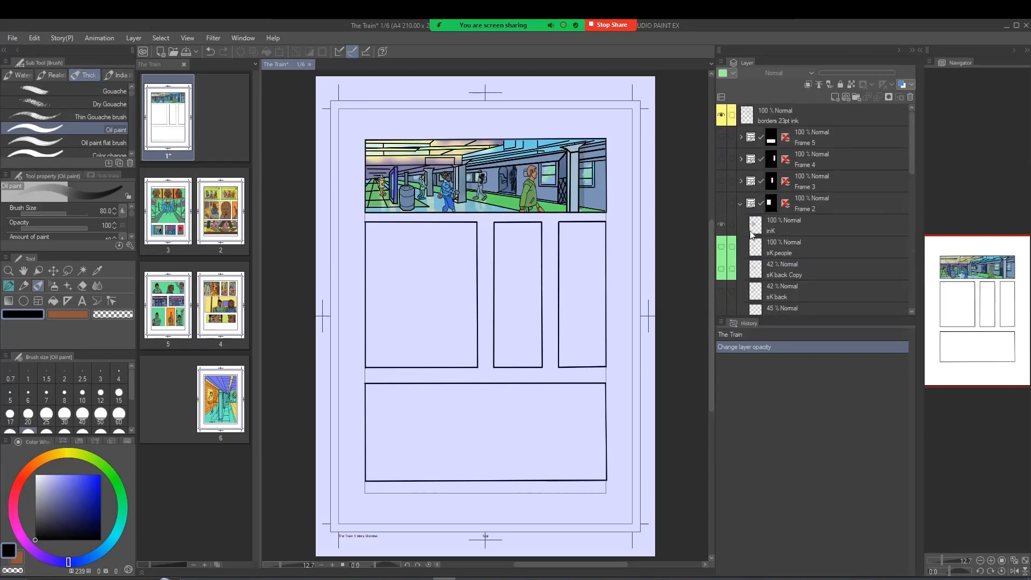
scroll(760, 242, "down", 3)
scroll(760, 242, "down", 2)
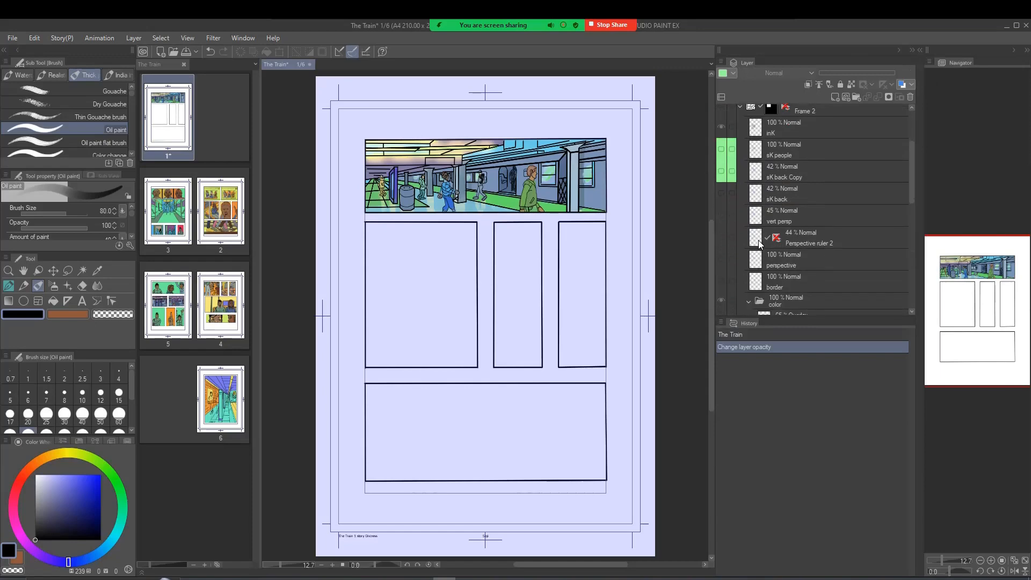
scroll(760, 244, "up", 1)
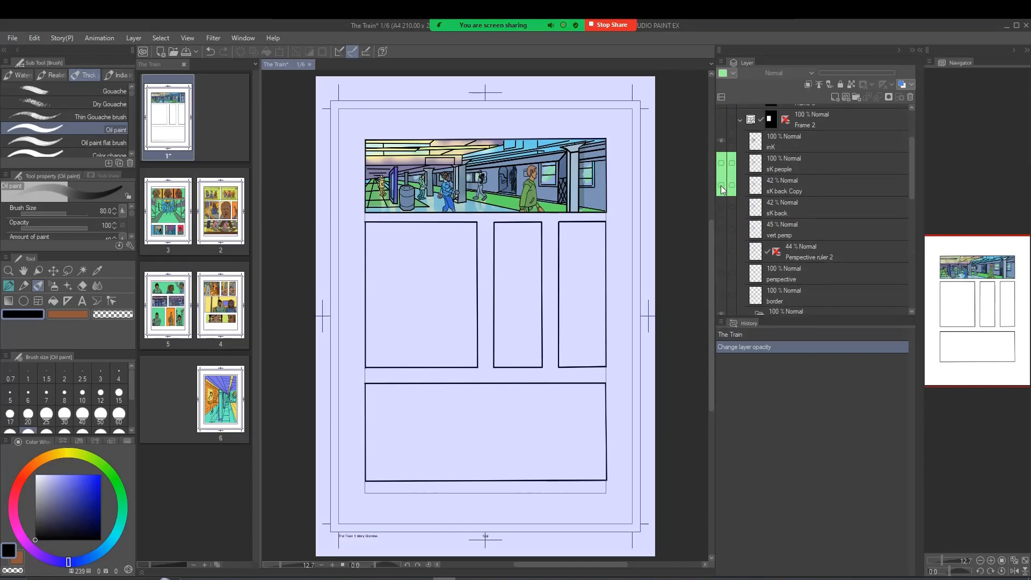
scroll(751, 173, "up", 2)
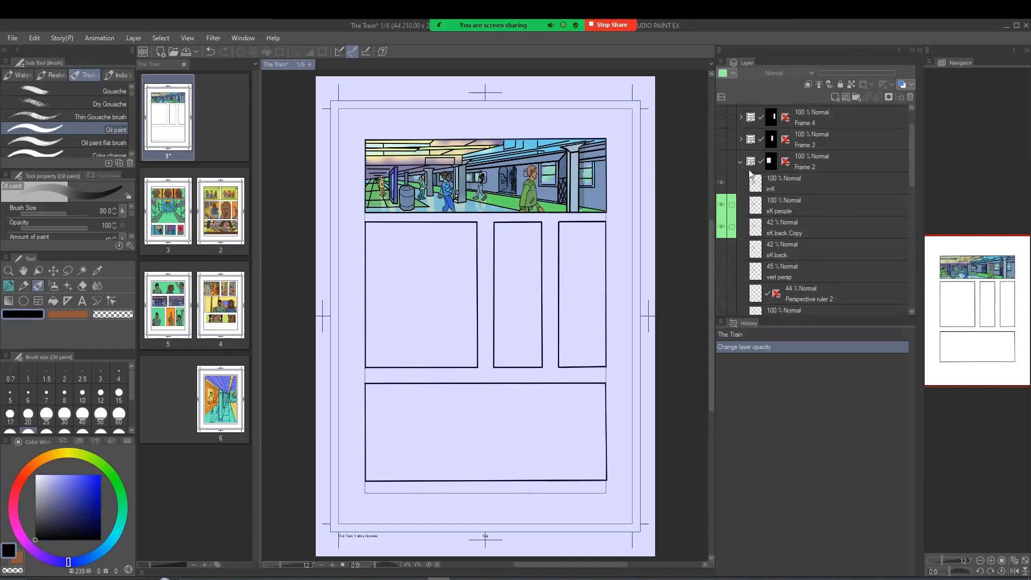
- Show Frame 2 with only its sketches by hiding its inK layer, color folder and green Layer 7
left_click(720, 161)
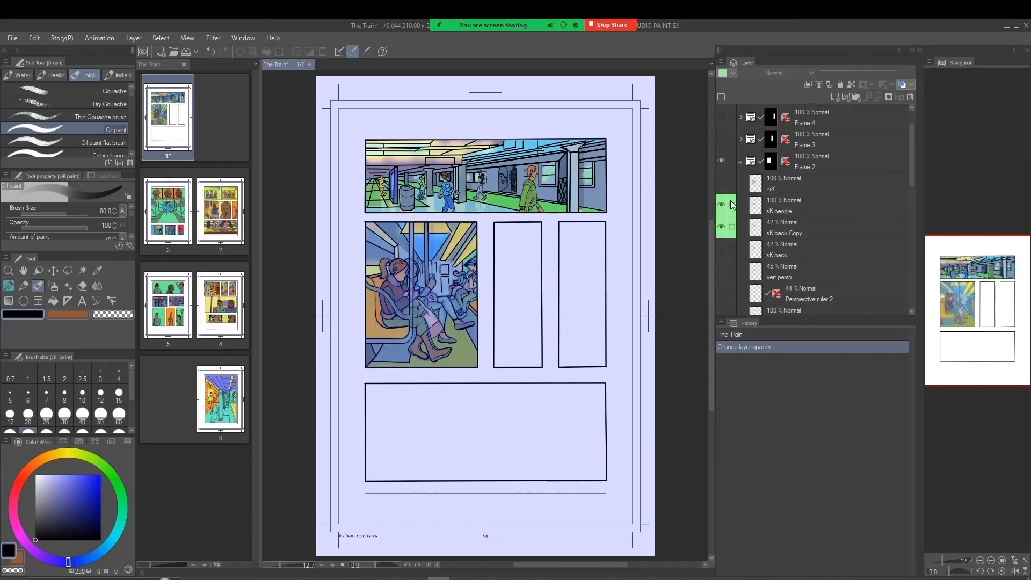
scroll(730, 259, "down", 3)
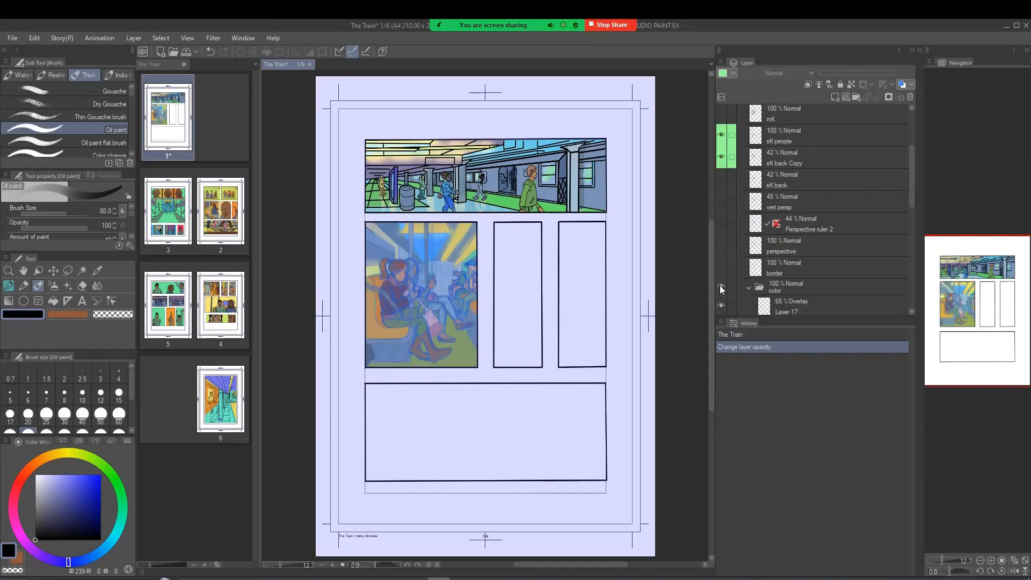
left_click(721, 288)
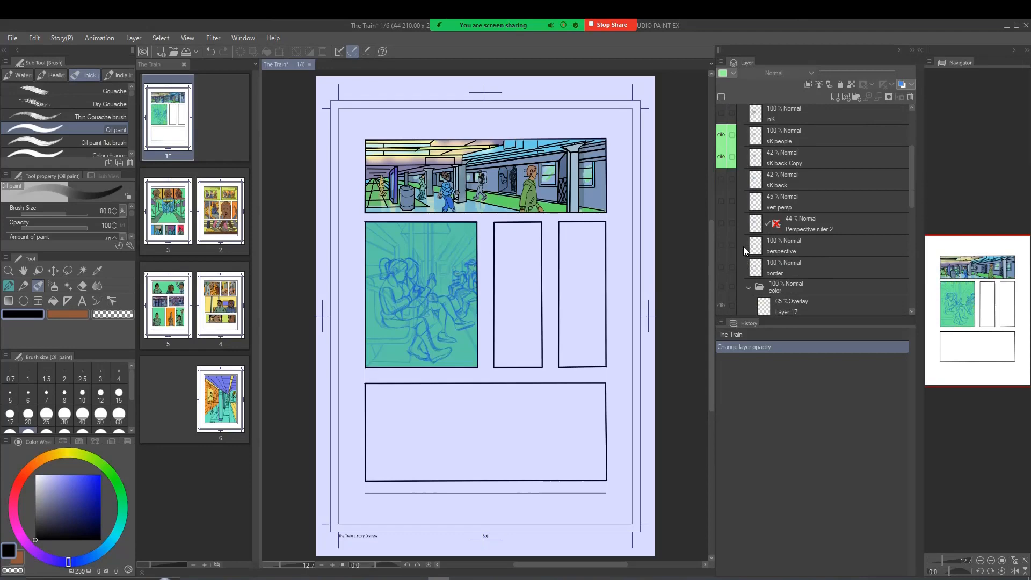
scroll(743, 246, "down", 2)
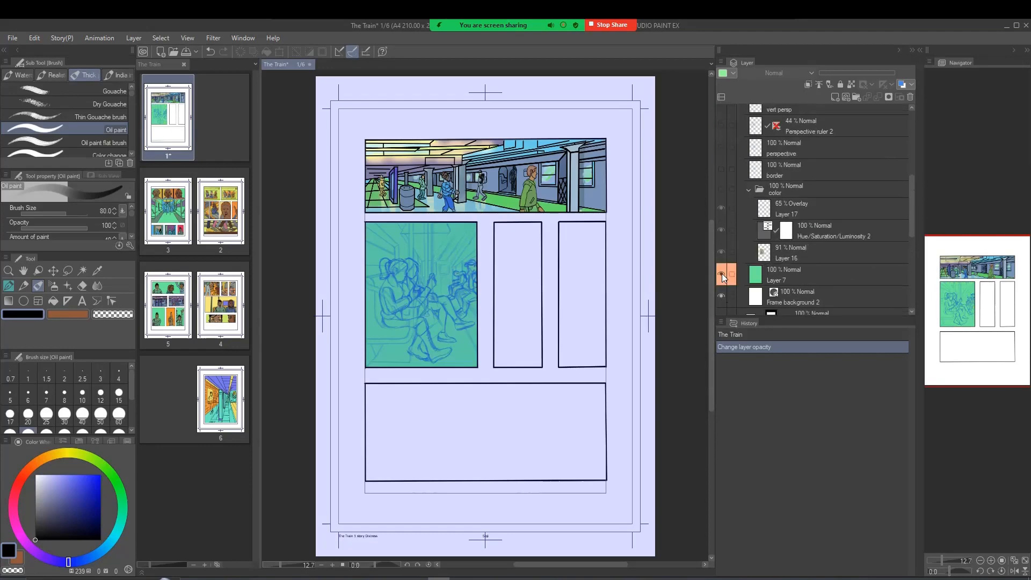
left_click(721, 275)
- Turn the sK people layer of Frame 2 off and on to compare it with the background sketch
scroll(743, 234, "up", 5)
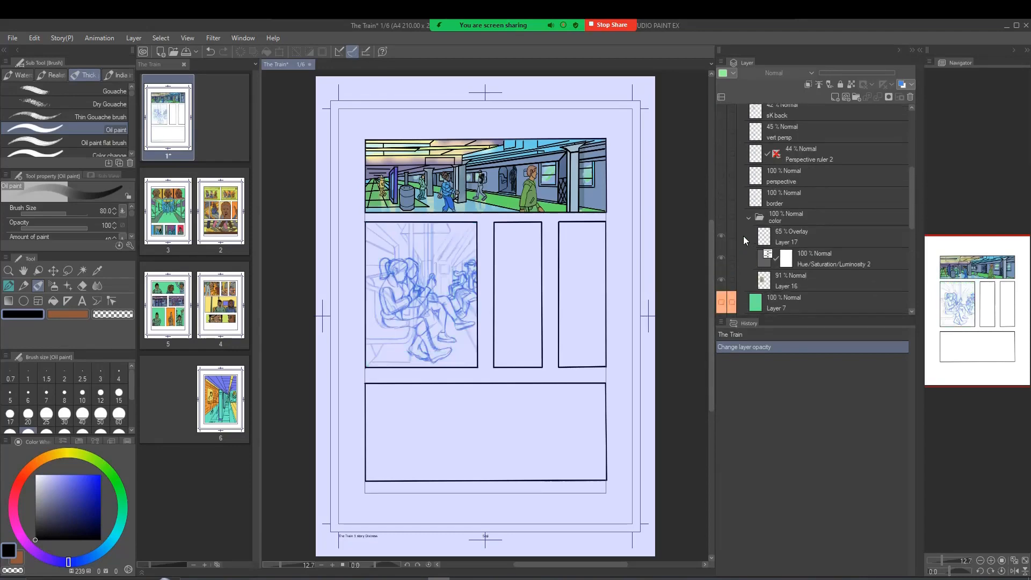
scroll(745, 239, "up", 1)
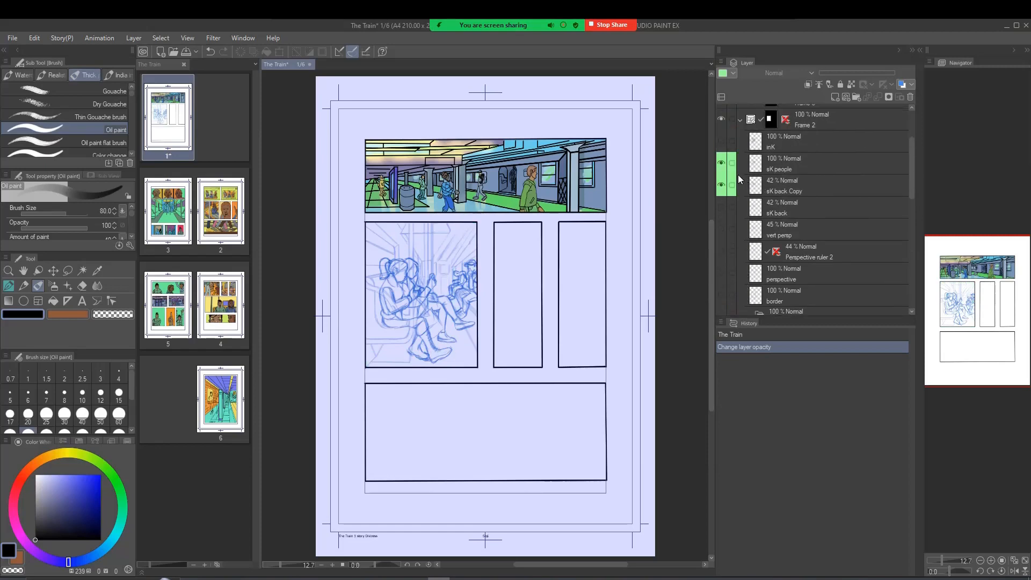
left_click(720, 164)
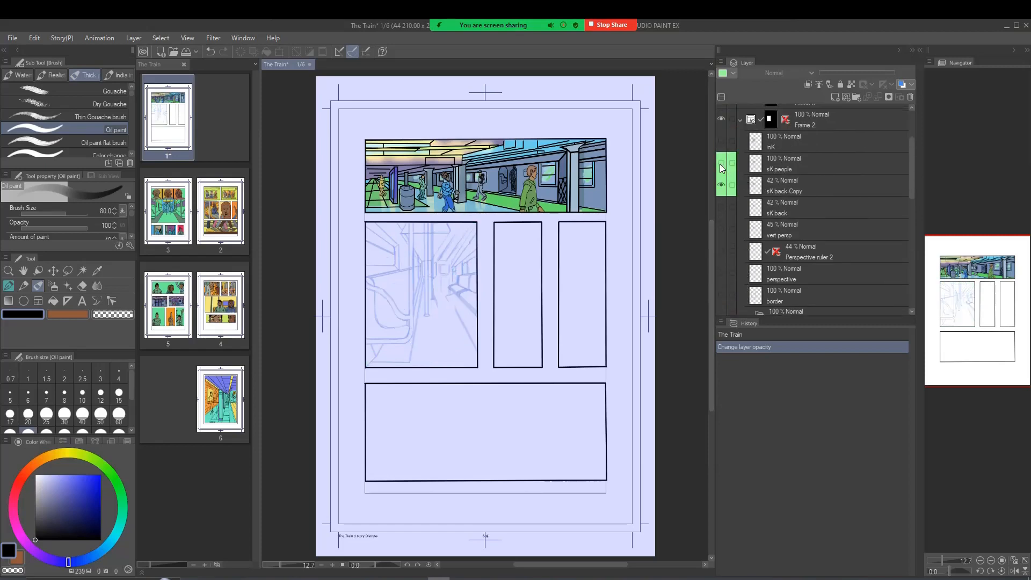
left_click(720, 163)
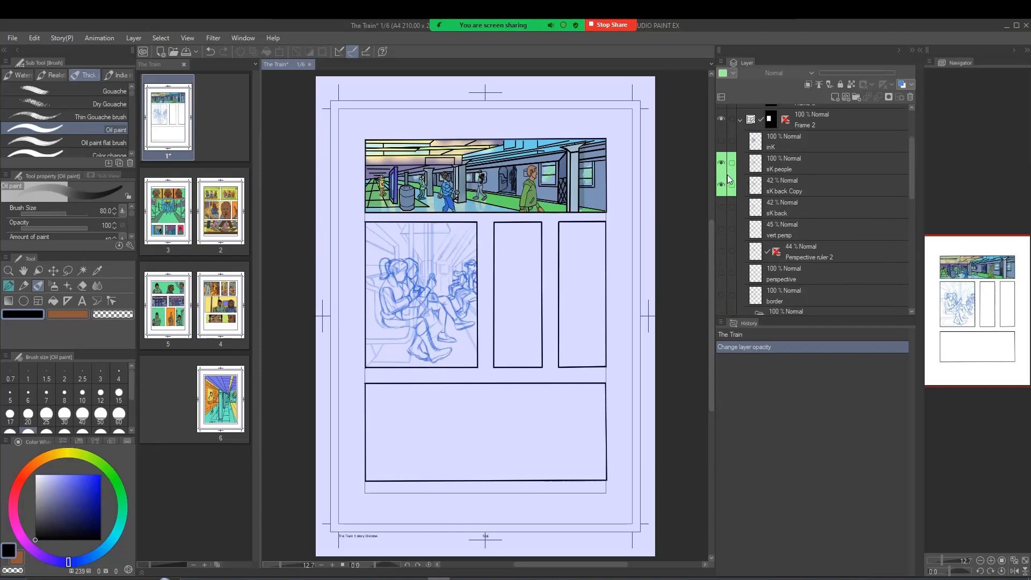
- Show Frame 2's inK layer and green Layer 7, and hide its sK people and sK back Copy sketch layers
left_click(721, 141)
left_click(721, 165)
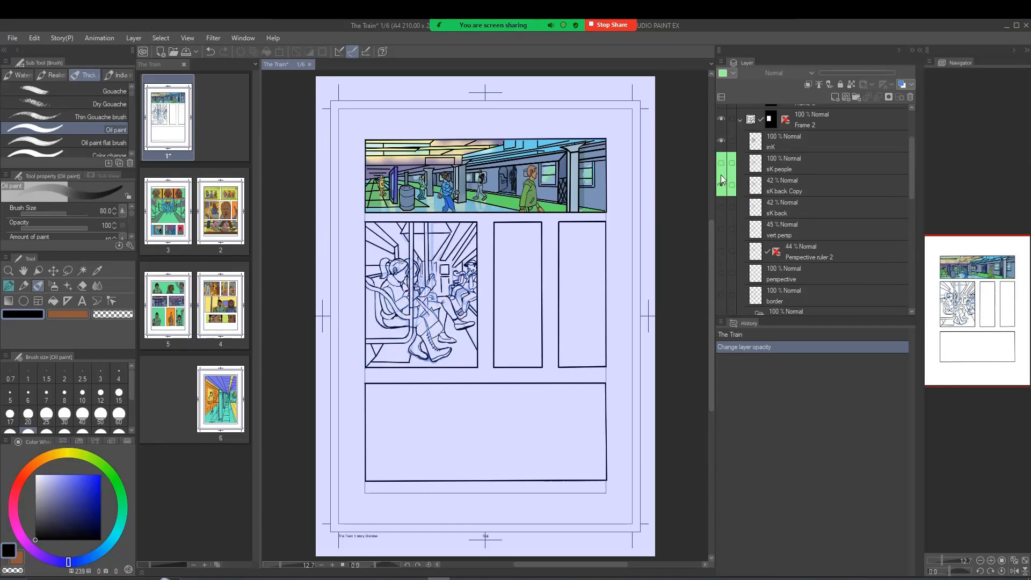
left_click(720, 188)
scroll(723, 261, "down", 5)
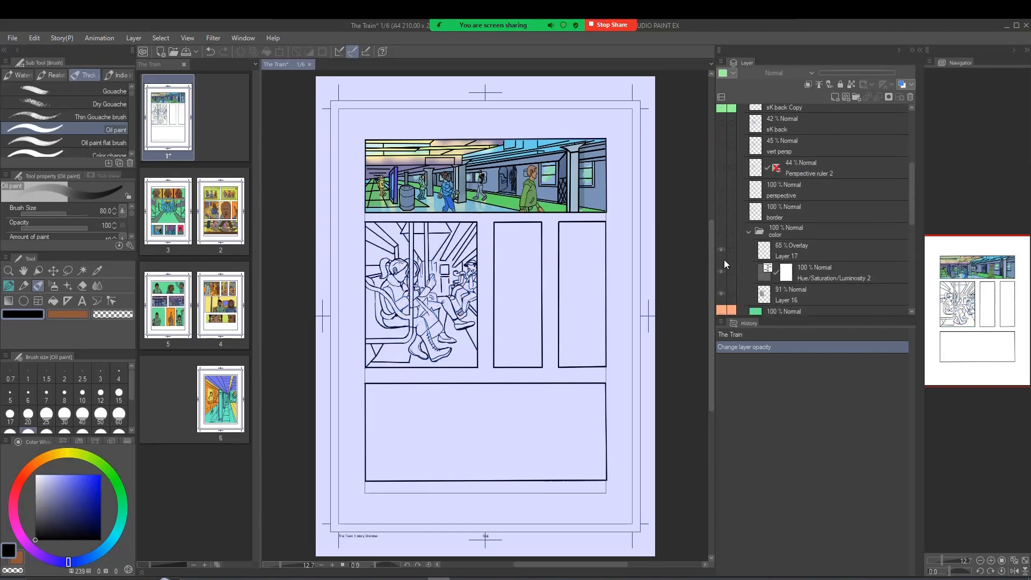
left_click(722, 275)
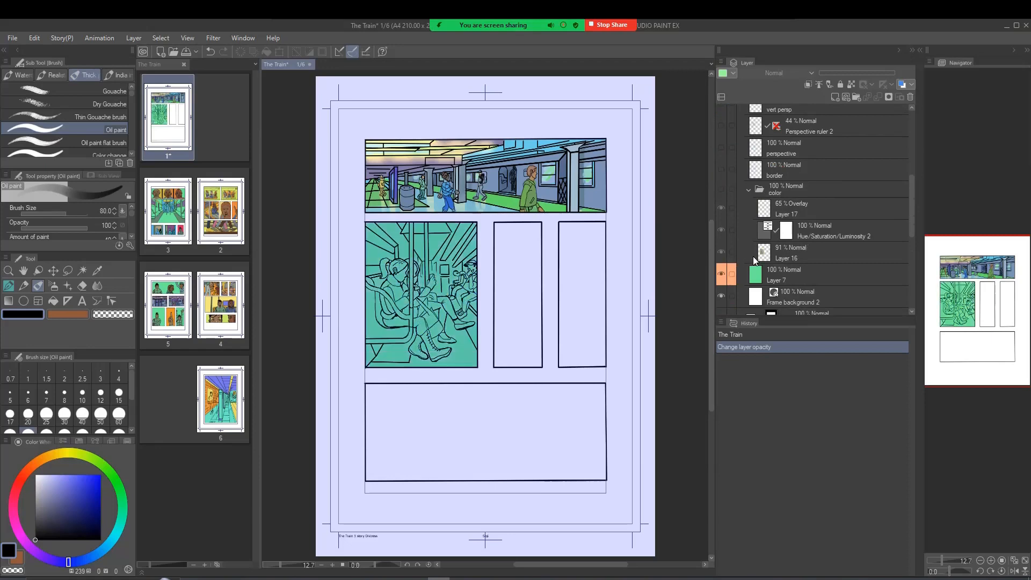
- Expand and show Frame 3, then hide its color folder, keeping the inK layer over the green Layer 8
scroll(751, 256, "up", 8)
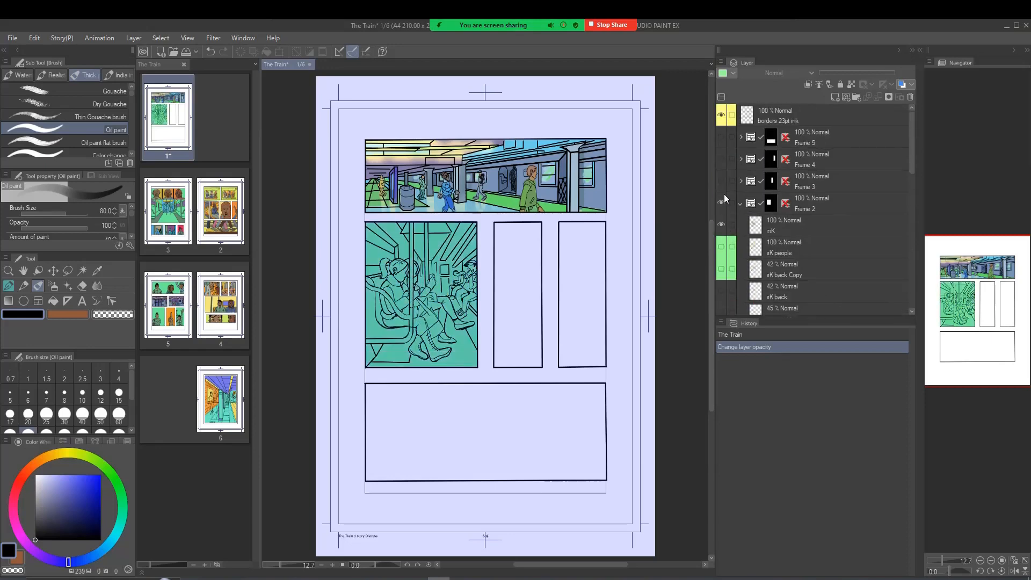
left_click(739, 183)
scroll(737, 247, "down", 2)
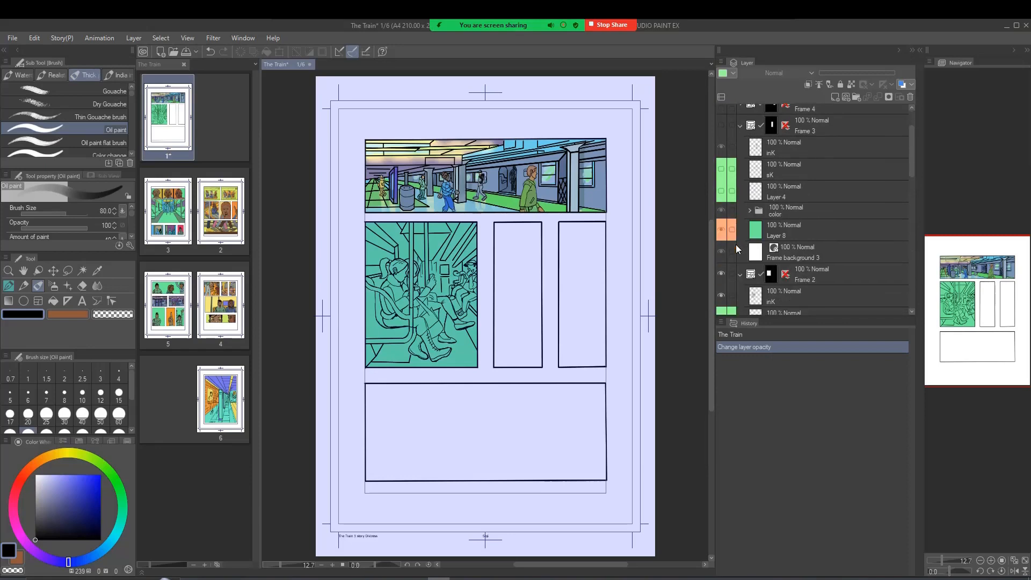
left_click(721, 125)
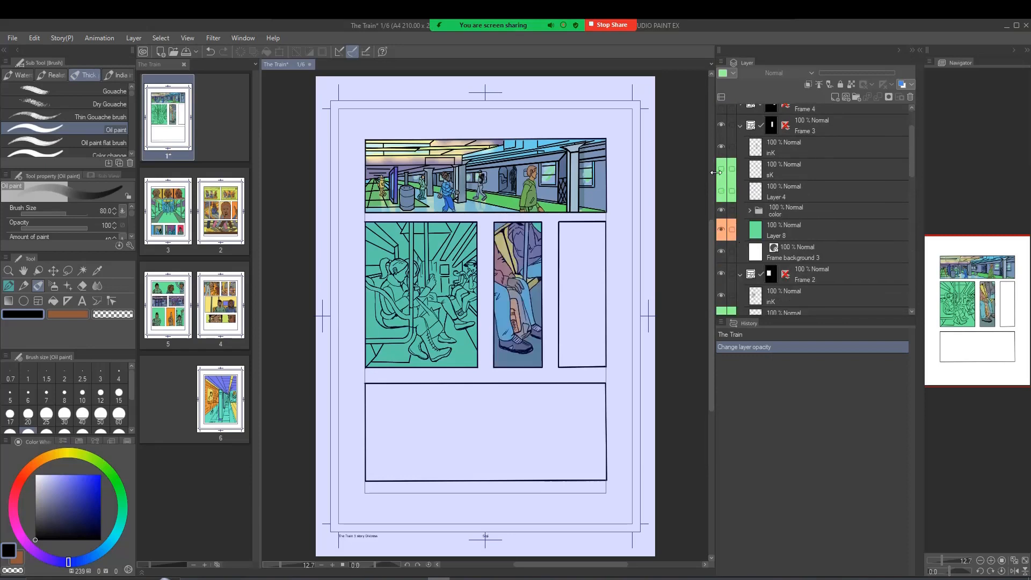
left_click_drag(721, 212, 721, 233)
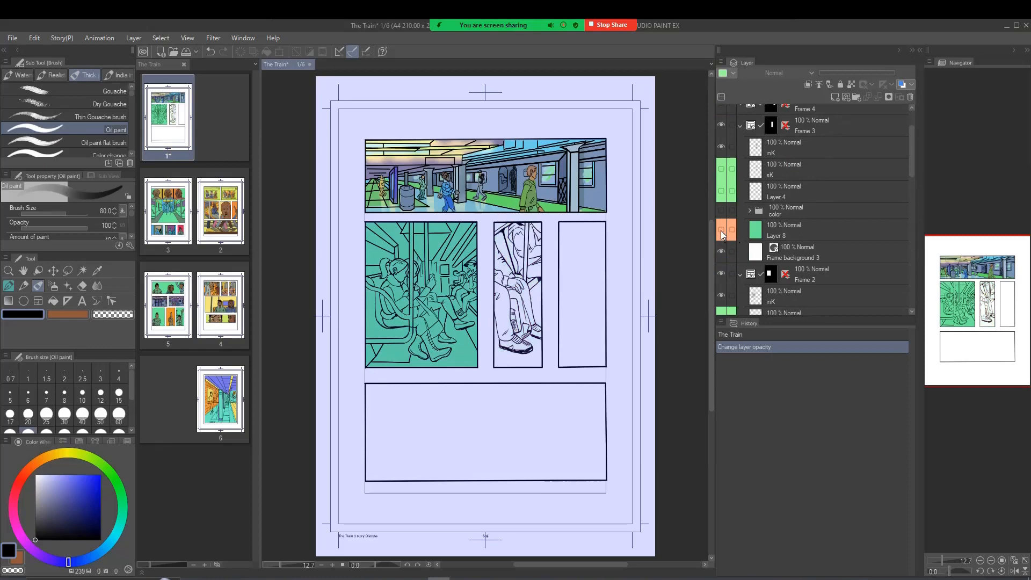
left_click(722, 231)
- Expand and show Frame 4, and hide its Folder 1 colors to leave the inks over the green base
scroll(733, 234, "up", 2)
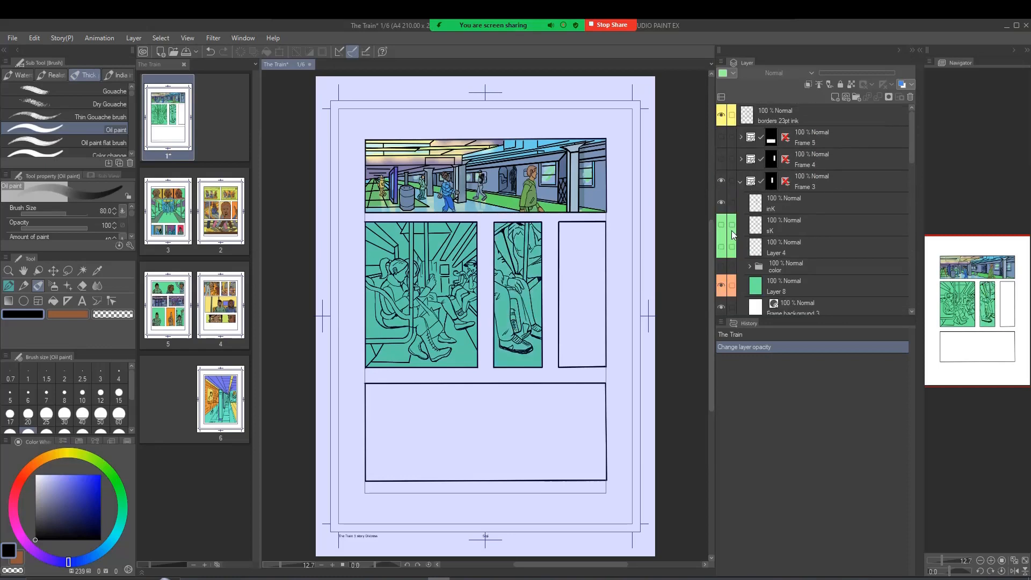
left_click(741, 158)
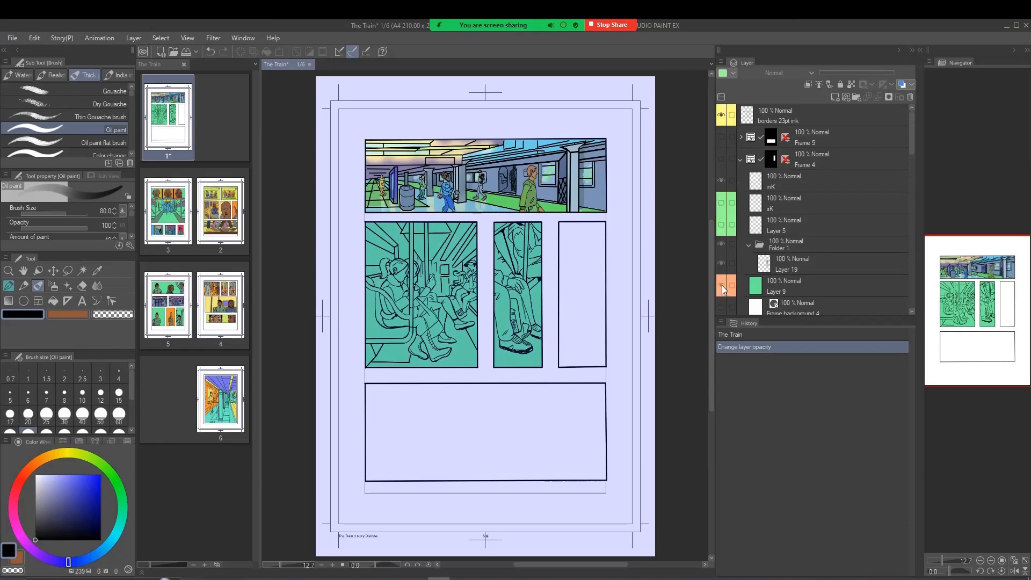
left_click(720, 160)
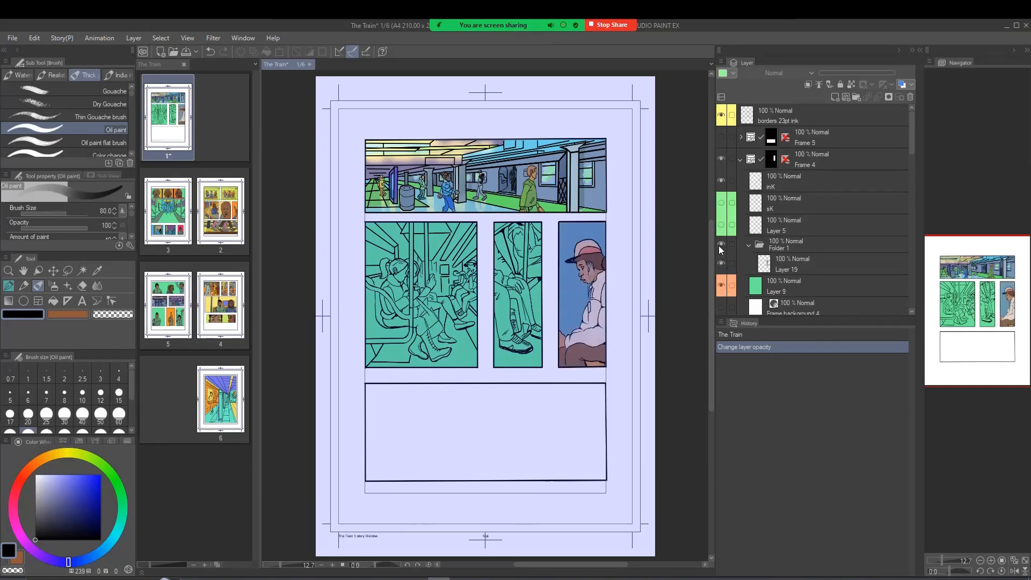
left_click(720, 246)
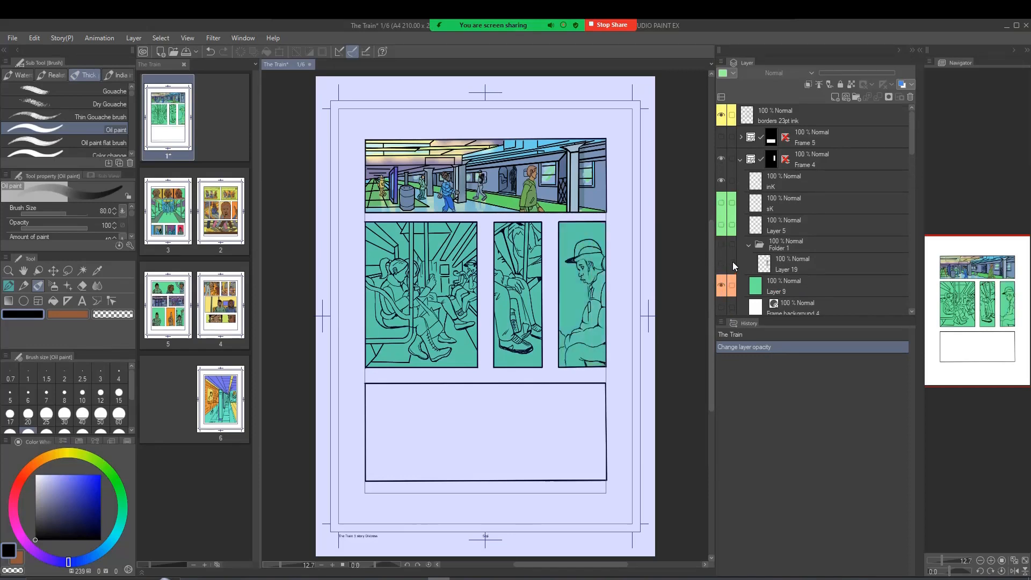
- Expand and show Frame 5, and hide its color folder while keeping the green Layer 10 on
left_click(741, 137)
left_click(722, 139)
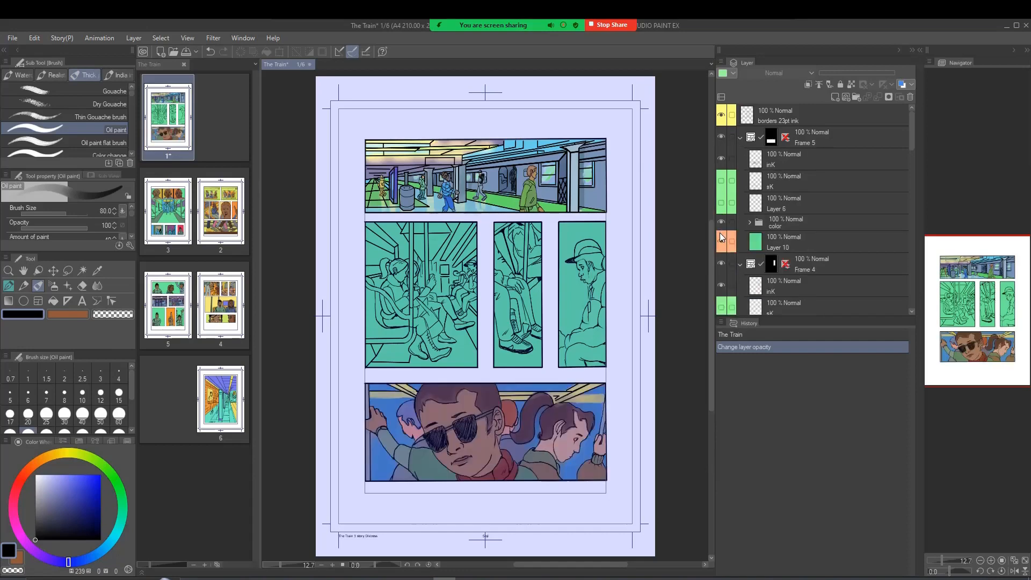
left_click(722, 223)
left_click(721, 242)
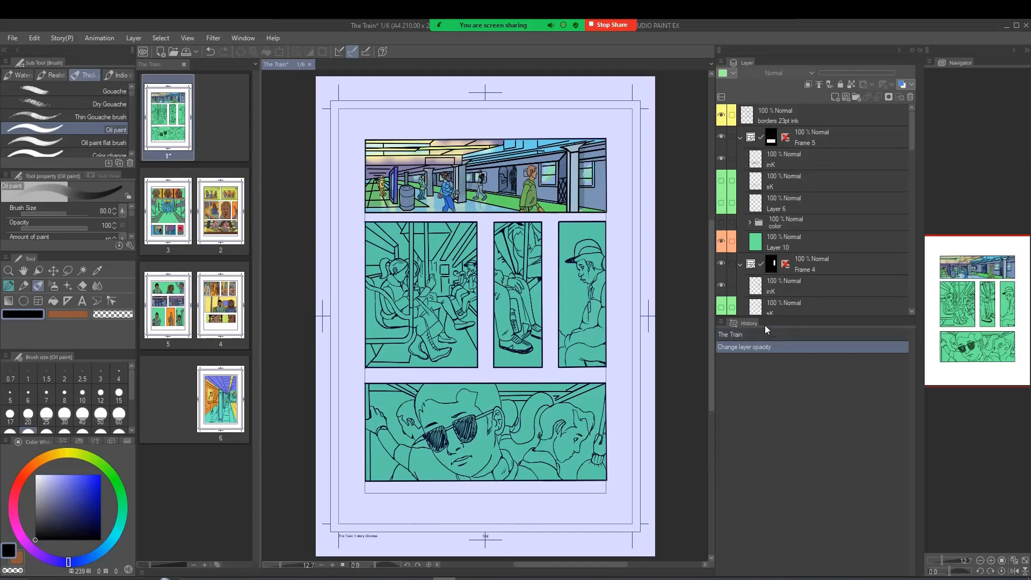
- Examine how the sketch, ink, color and green base layers are organized across the frame folders of the page
scroll(737, 282, "down", 5)
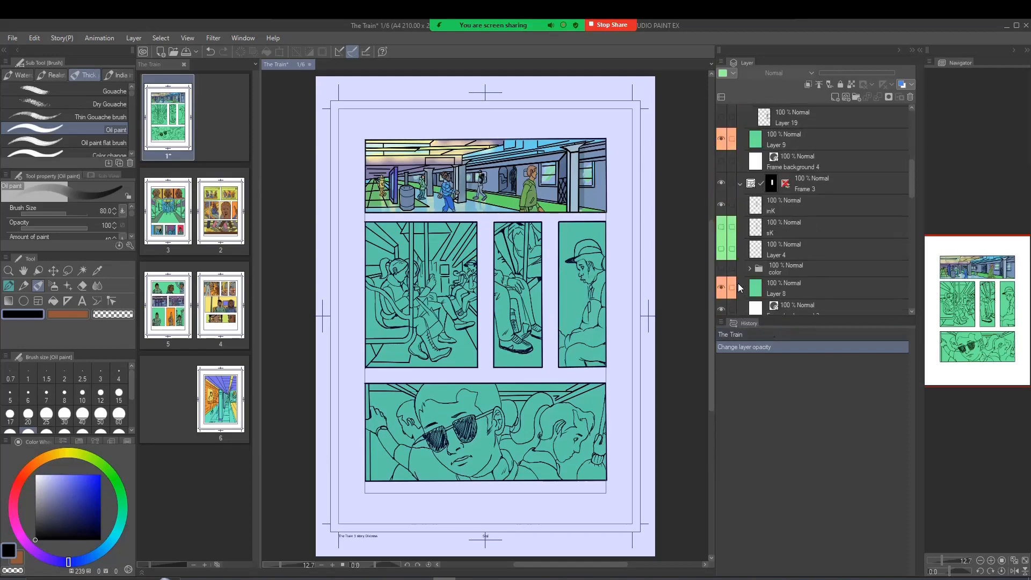
scroll(739, 284, "down", 5)
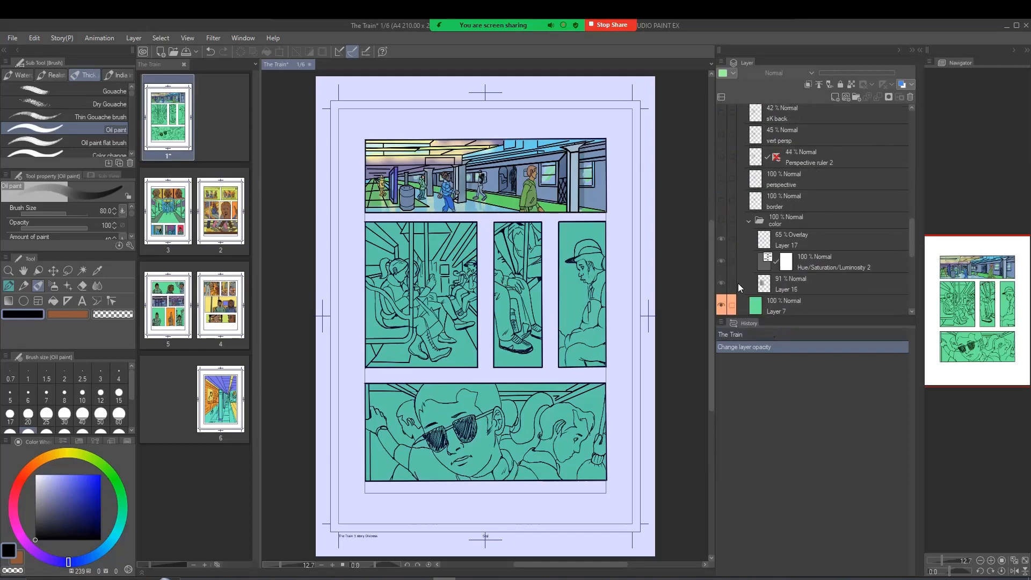
scroll(738, 283, "down", 2)
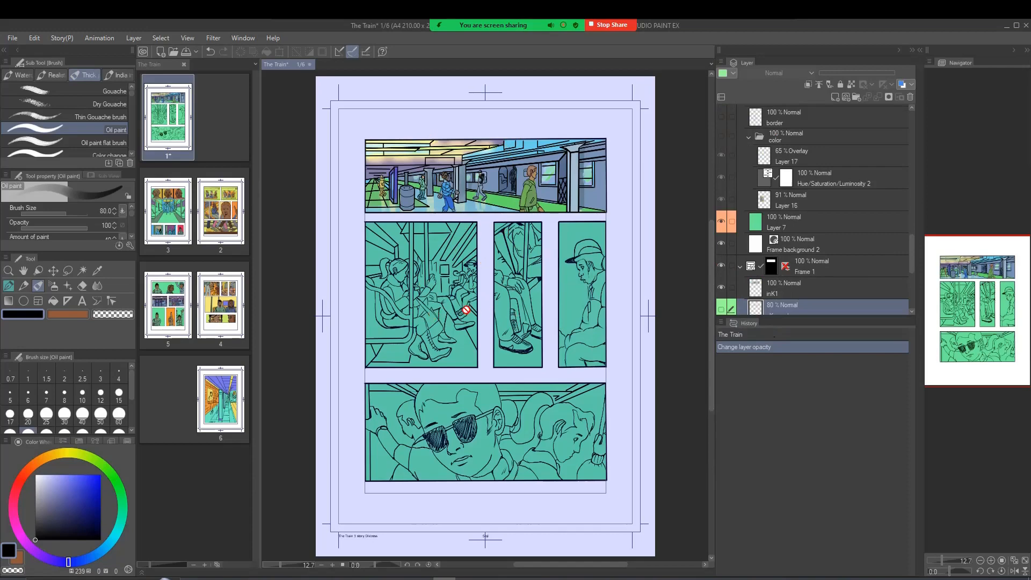
scroll(784, 270, "up", 3)
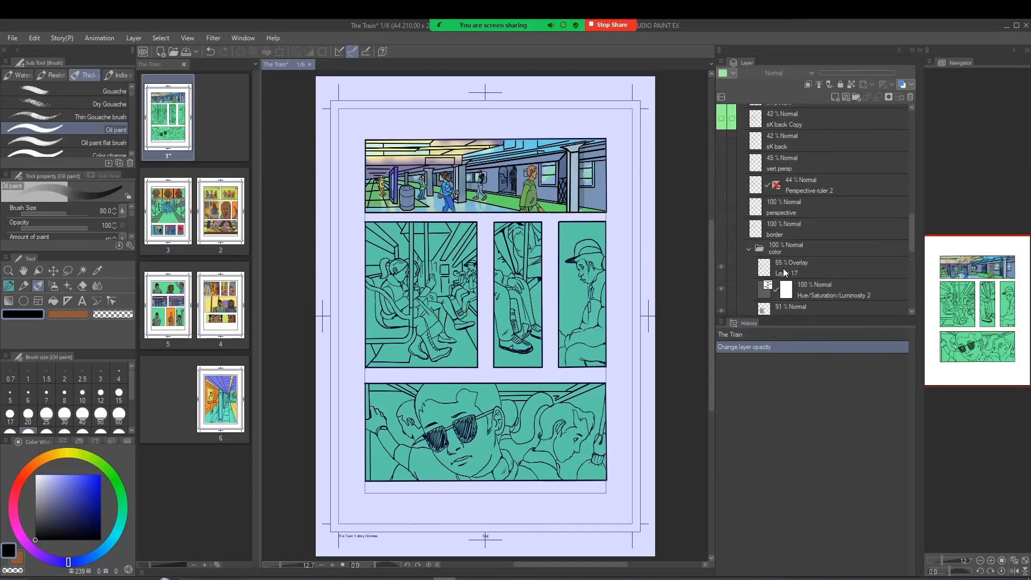
scroll(785, 272, "up", 8)
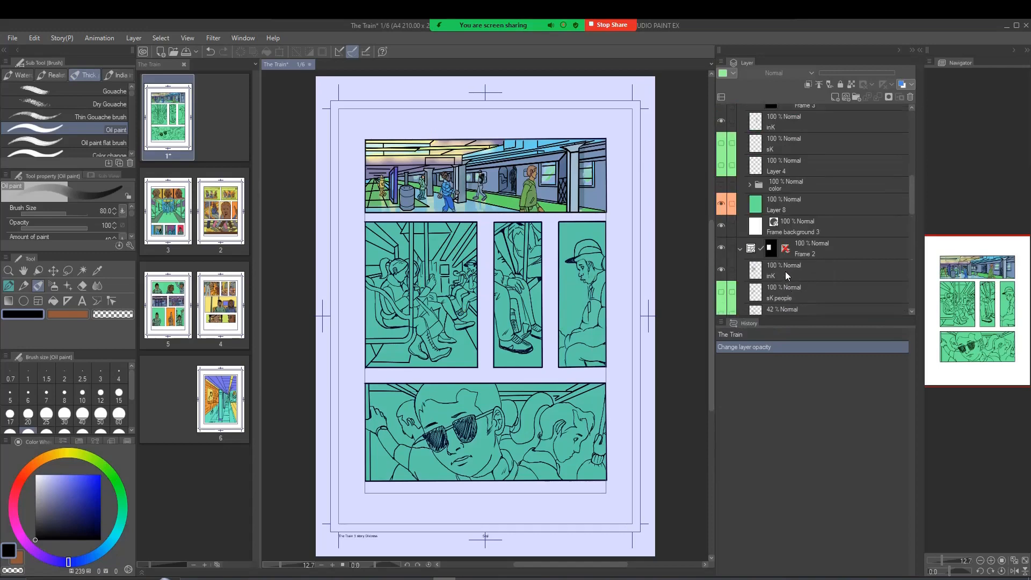
scroll(785, 272, "up", 5)
scroll(786, 272, "up", 2)
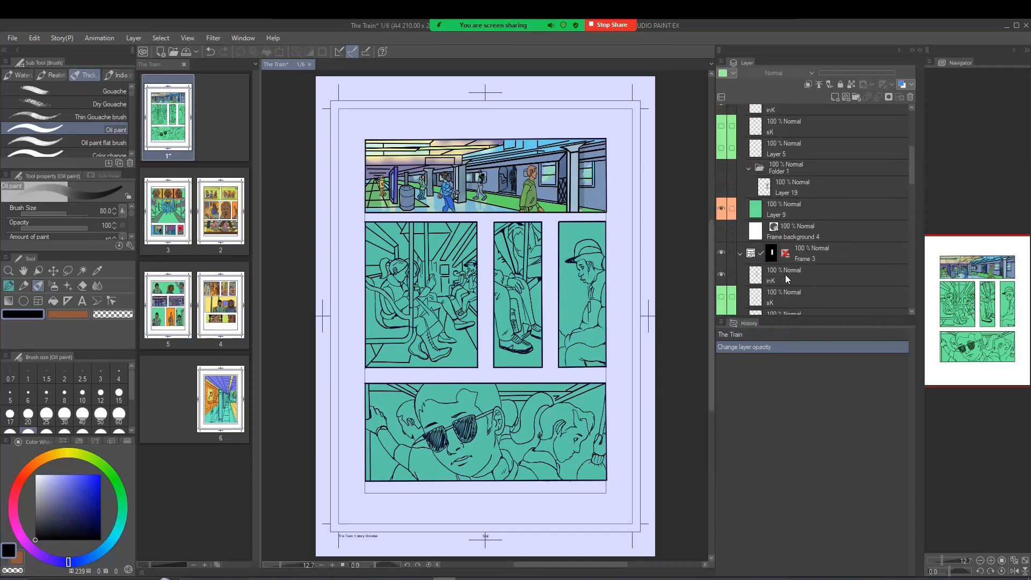
scroll(784, 275, "up", 6)
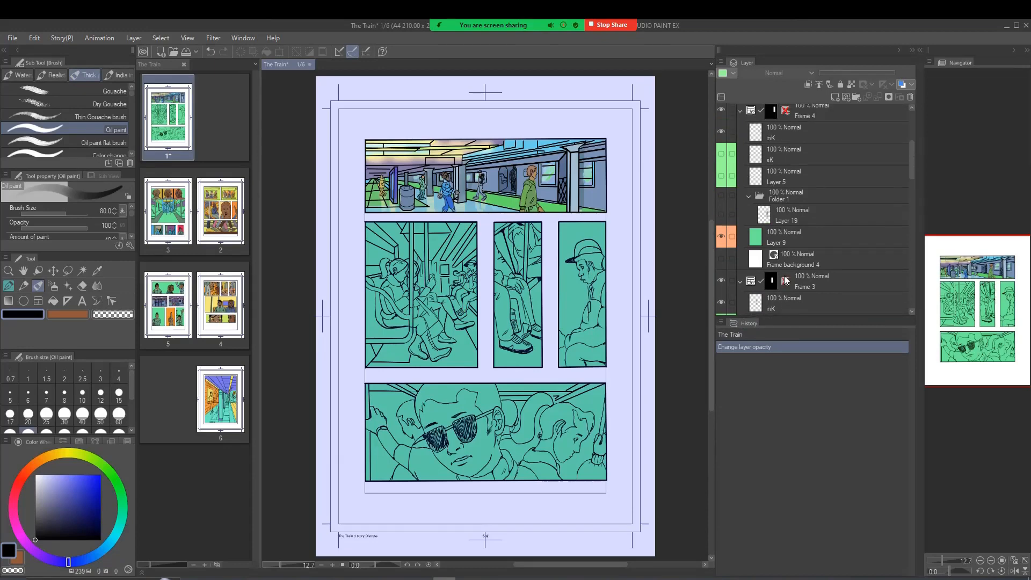
scroll(783, 275, "up", 2)
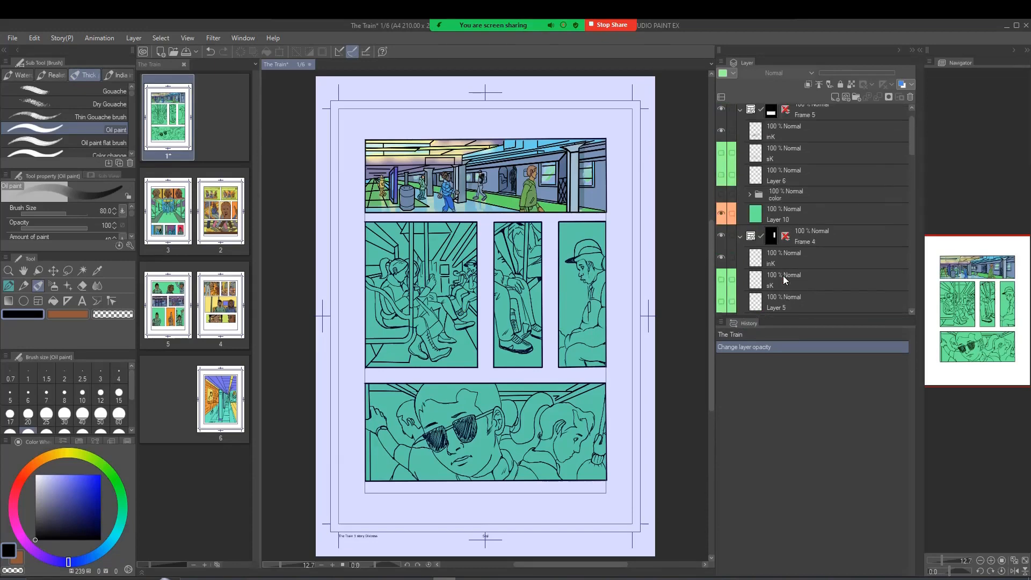
scroll(783, 279, "up", 1)
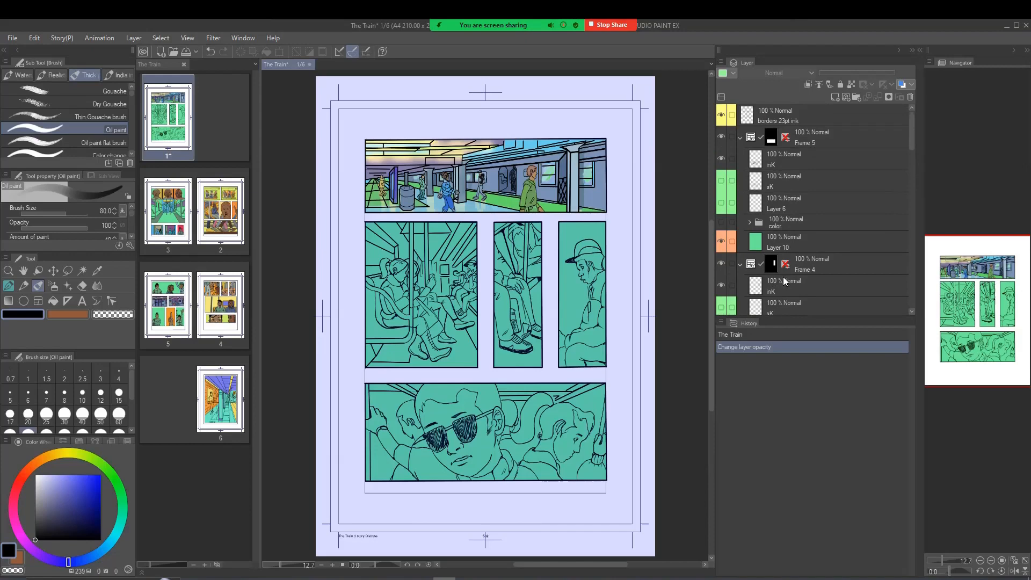
- Show the color folder of Frame 2 over its green base layer
scroll(783, 276, "down", 10)
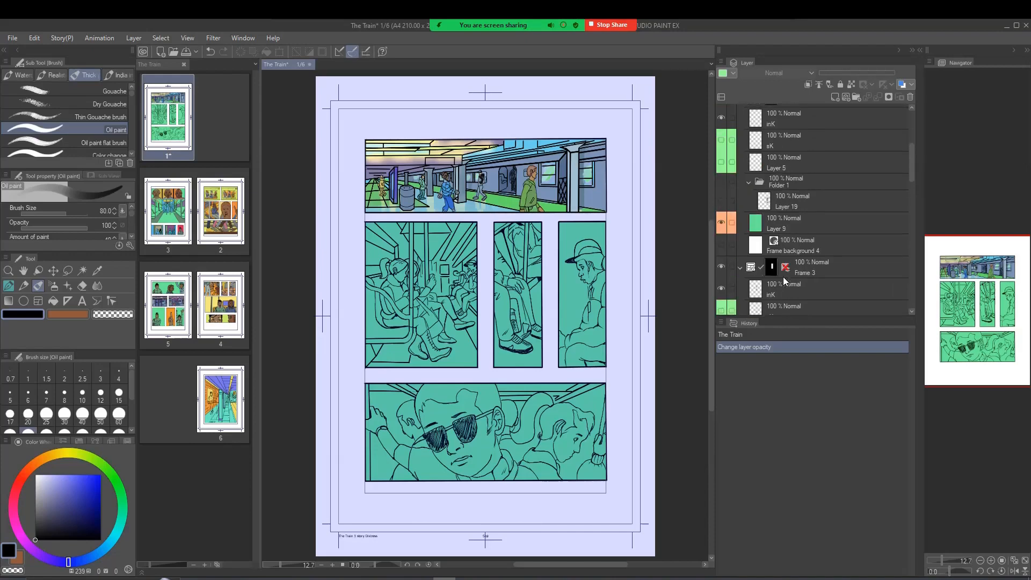
scroll(783, 276, "down", 3)
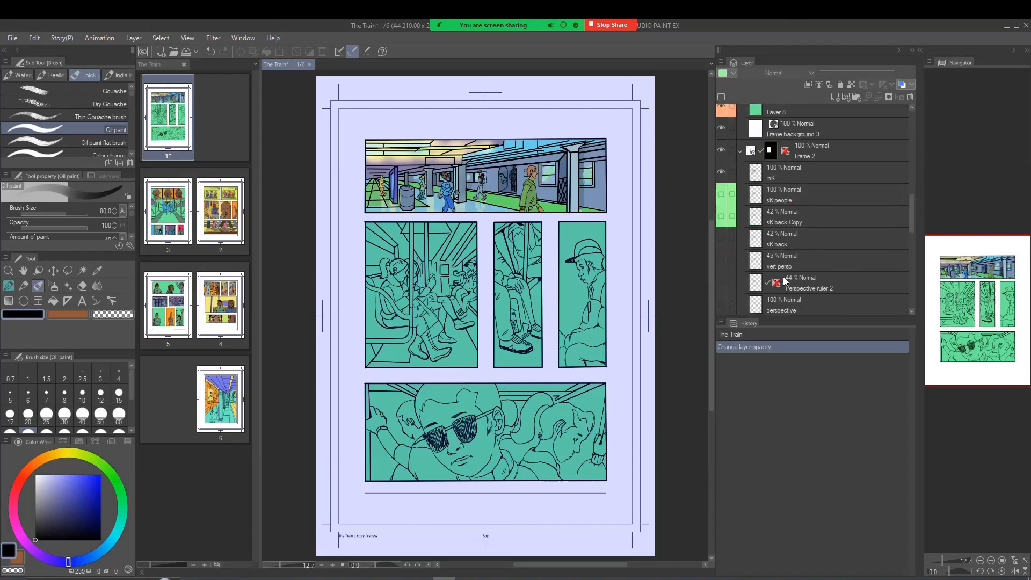
scroll(782, 276, "down", 2)
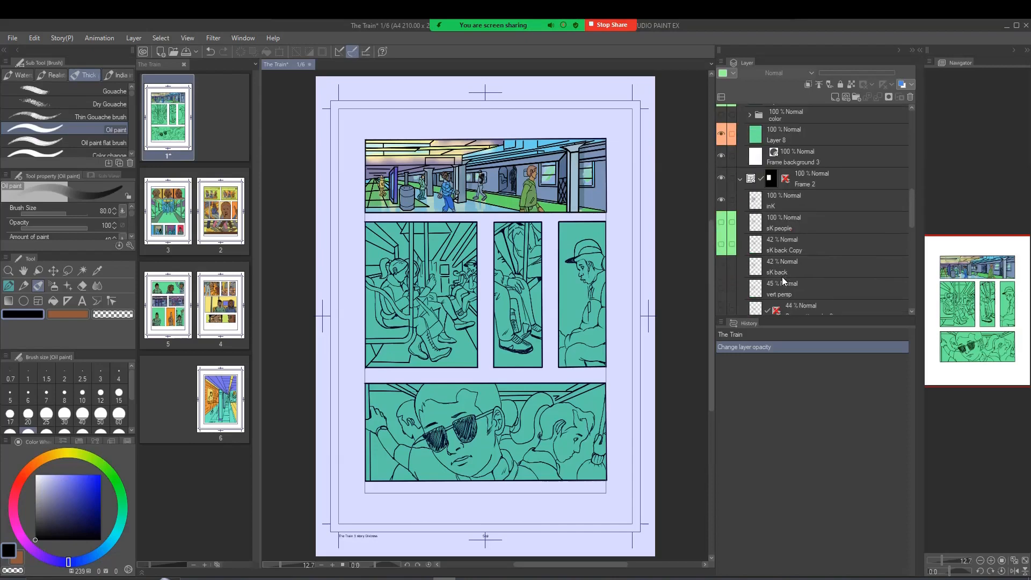
scroll(782, 276, "down", 3)
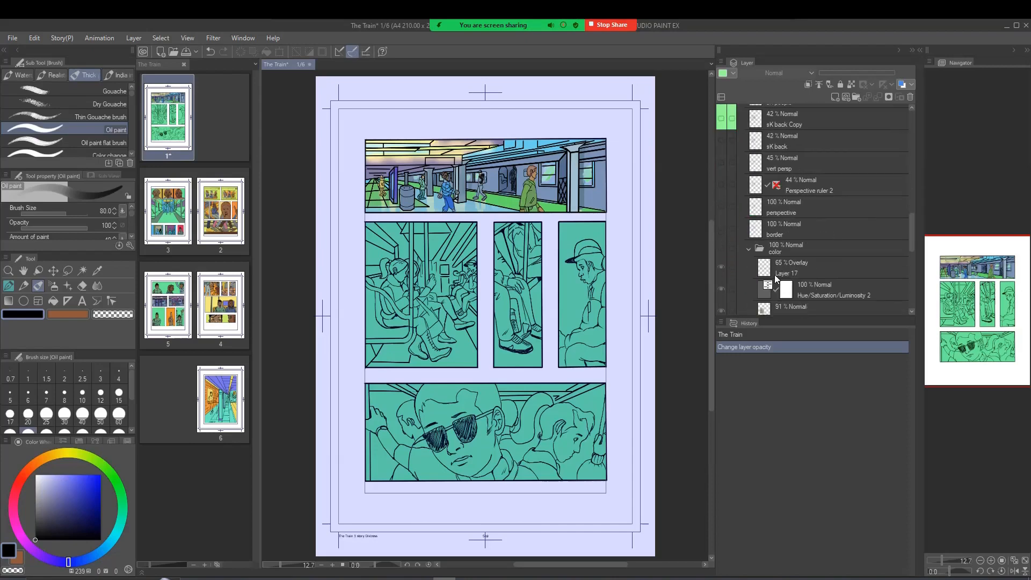
left_click(721, 251)
- Switch the color folder of Frame 3 back on
scroll(752, 256, "up", 3)
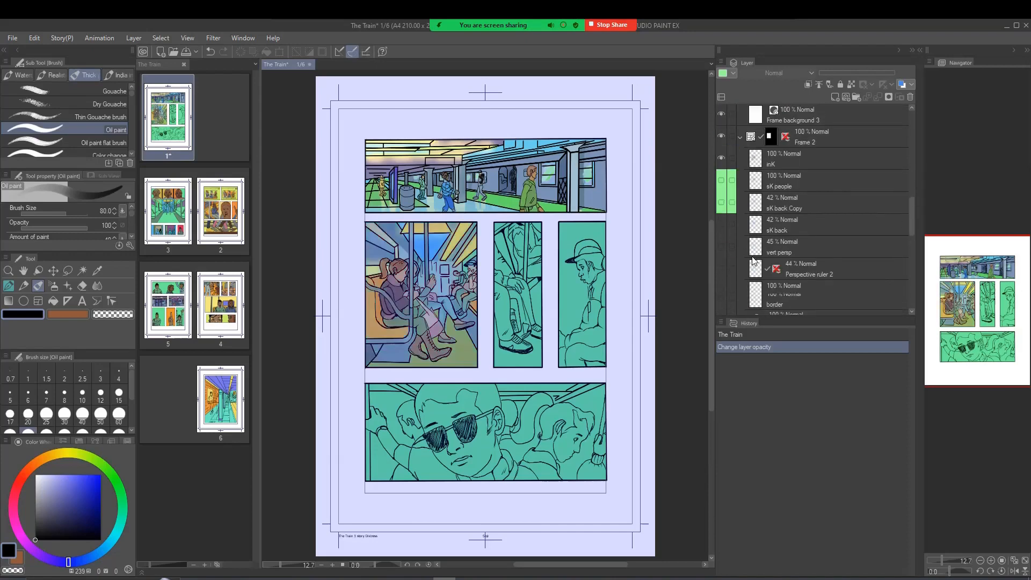
scroll(751, 256, "up", 6)
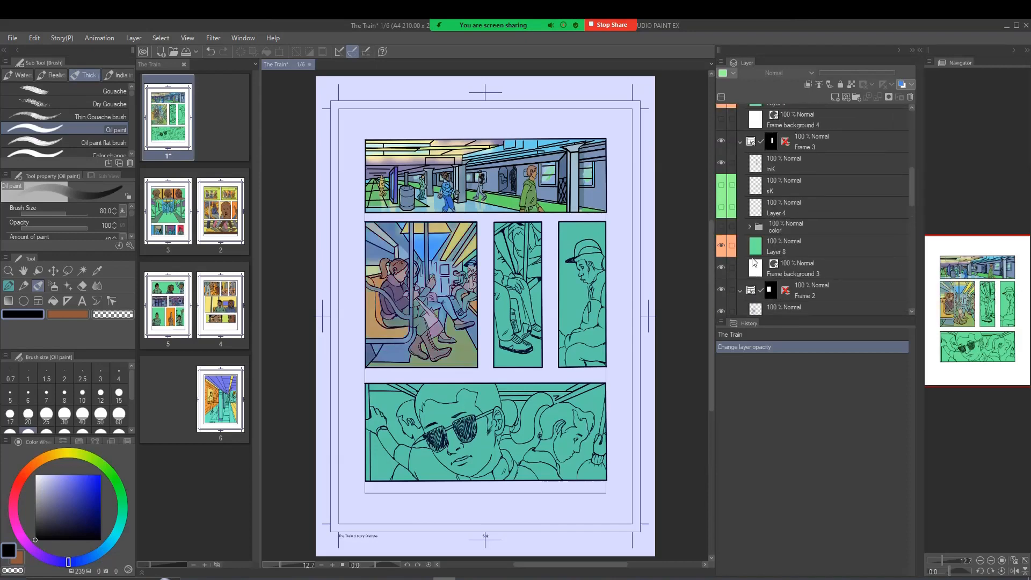
scroll(755, 262, "up", 1)
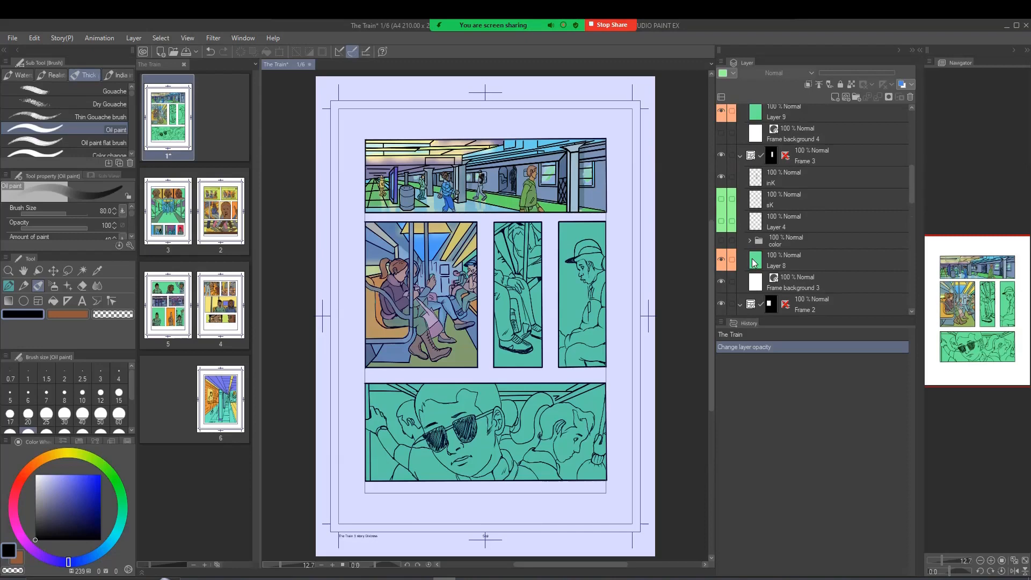
scroll(747, 260, "up", 1)
left_click(720, 254)
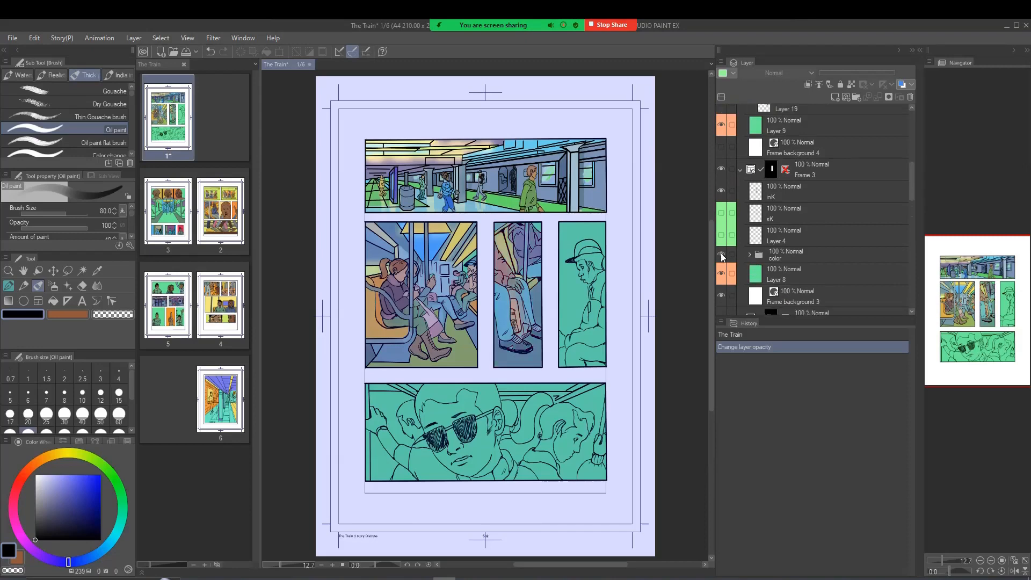
- Make Folder 1, which holds the colors of Frame 4, visible again
scroll(751, 260, "up", 5)
scroll(752, 264, "up", 2)
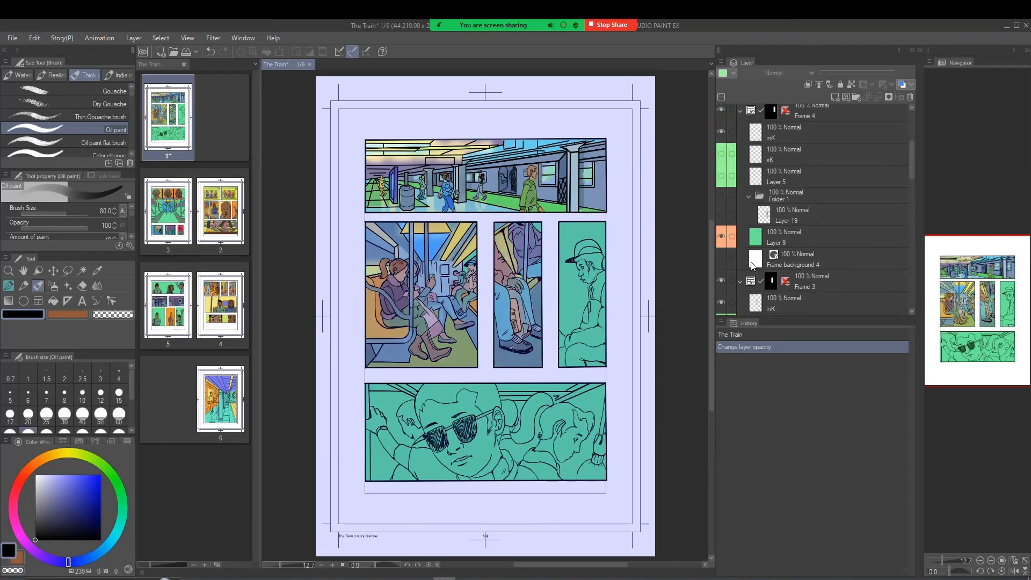
scroll(753, 265, "up", 2)
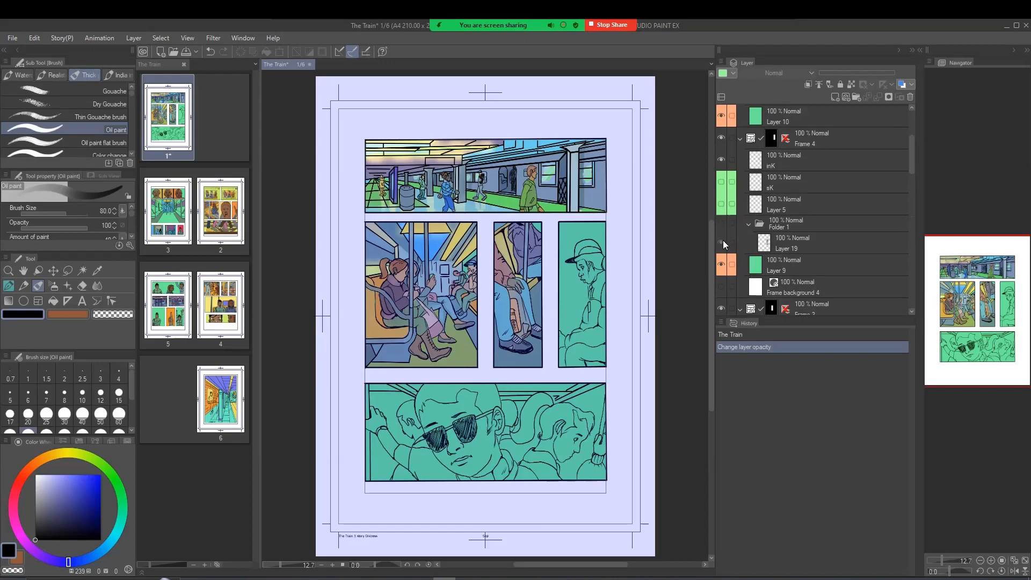
left_click(721, 223)
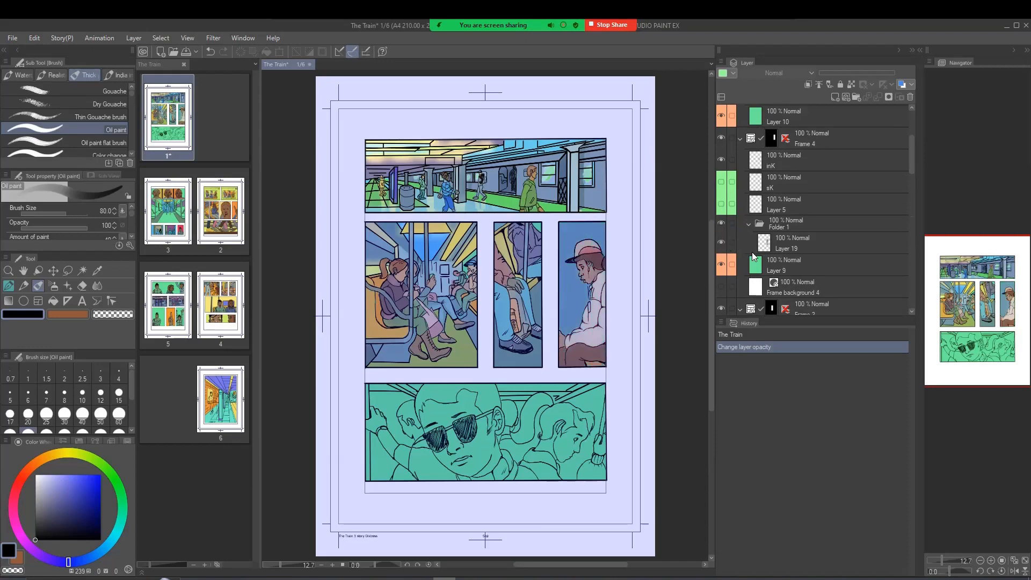
- Turn on Frame 5's color folder to restore the last panel's colors
scroll(751, 252, "up", 3)
scroll(751, 252, "up", 3)
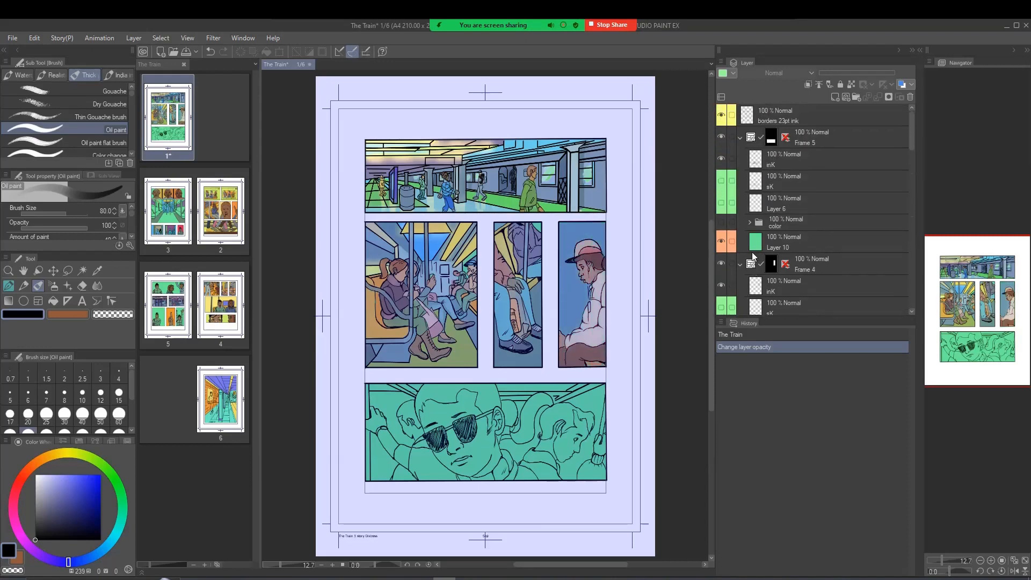
left_click(721, 223)
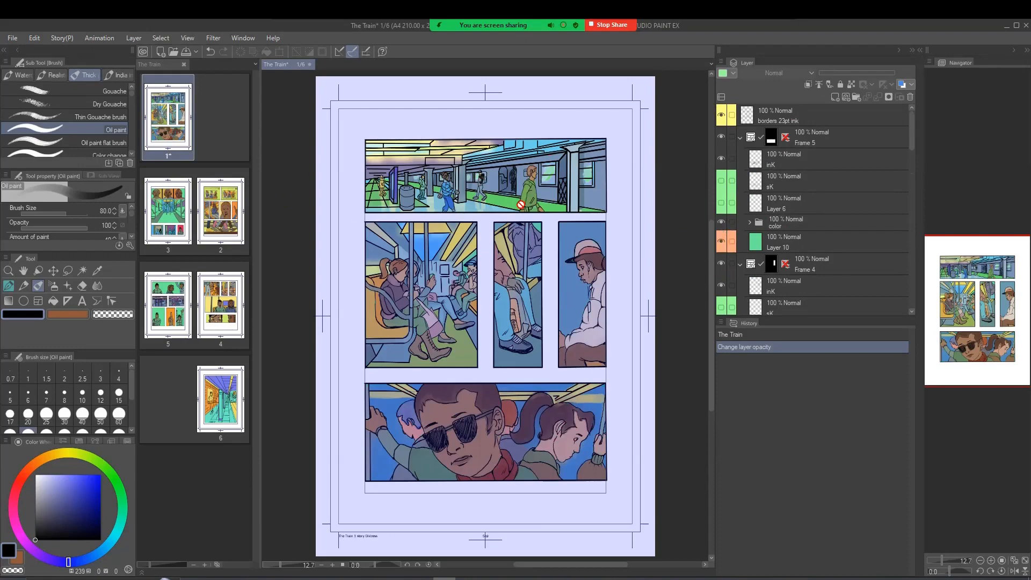
- Open page 2 of The Train and expand its Frame 1 through Frame 6 folders to expose their layers
double_click(228, 212)
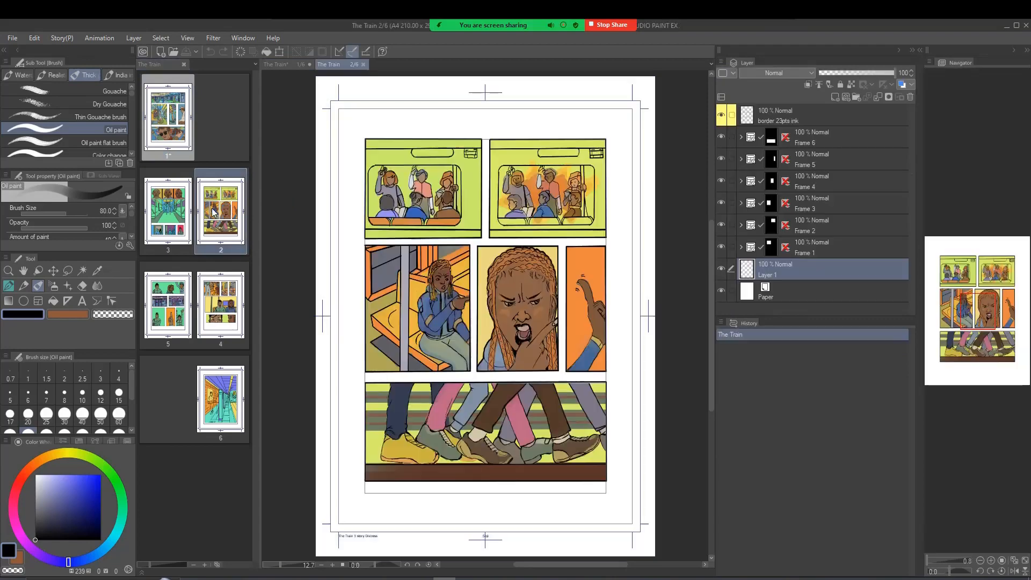
left_click(739, 246)
left_click(742, 226)
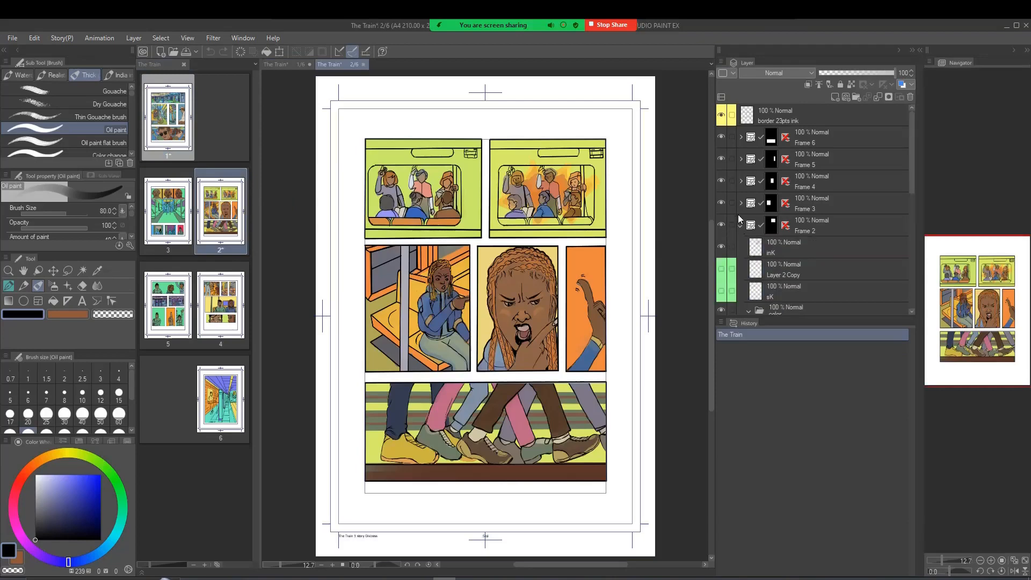
left_click(741, 204)
left_click(739, 181)
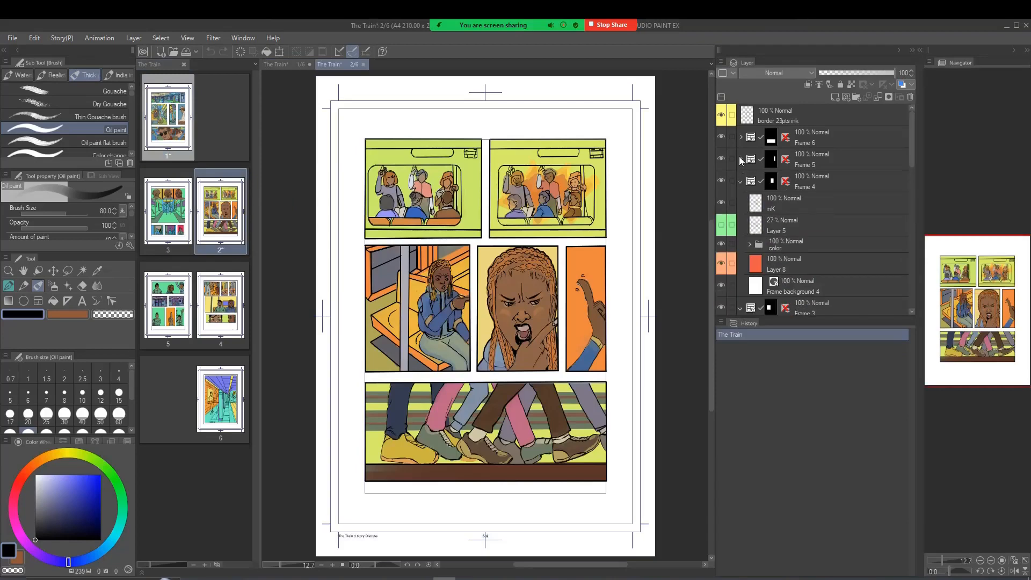
left_click(739, 159)
left_click(740, 136)
- Hide the Frame 6, Frame 5 and Frame 4 folders on page 2
scroll(735, 242, "down", 4)
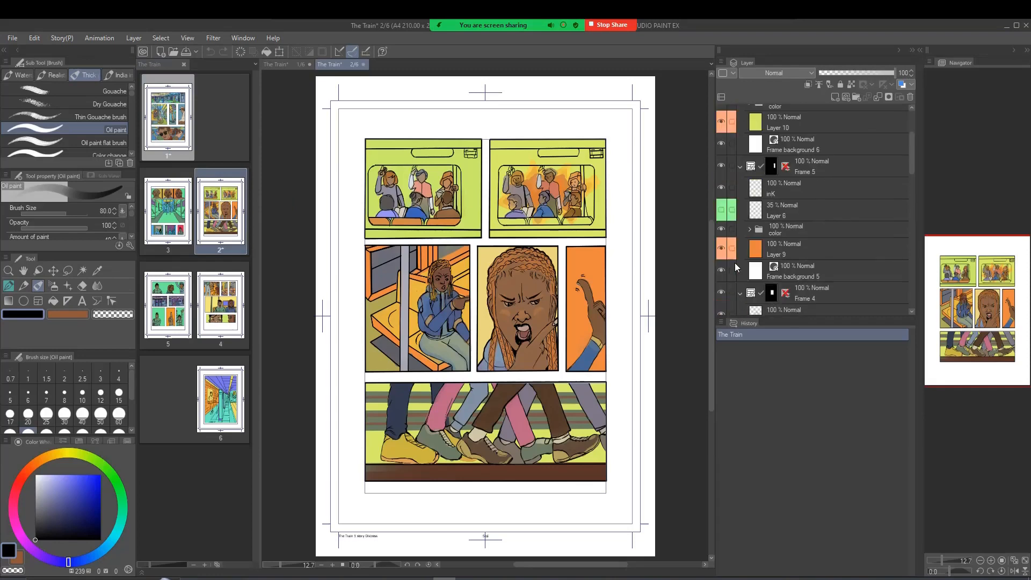
scroll(735, 263, "up", 5)
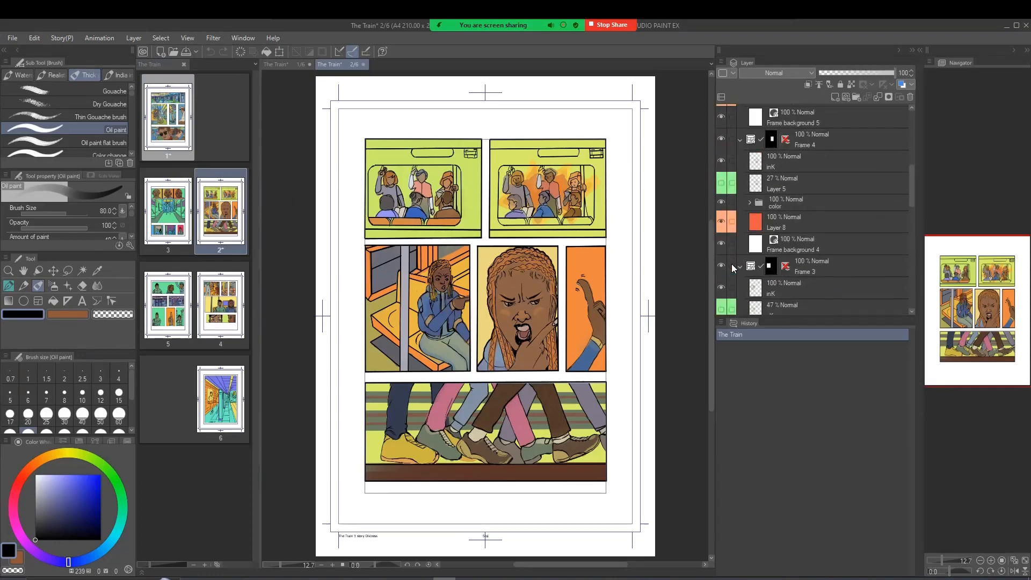
scroll(731, 263, "up", 4)
left_click(718, 137)
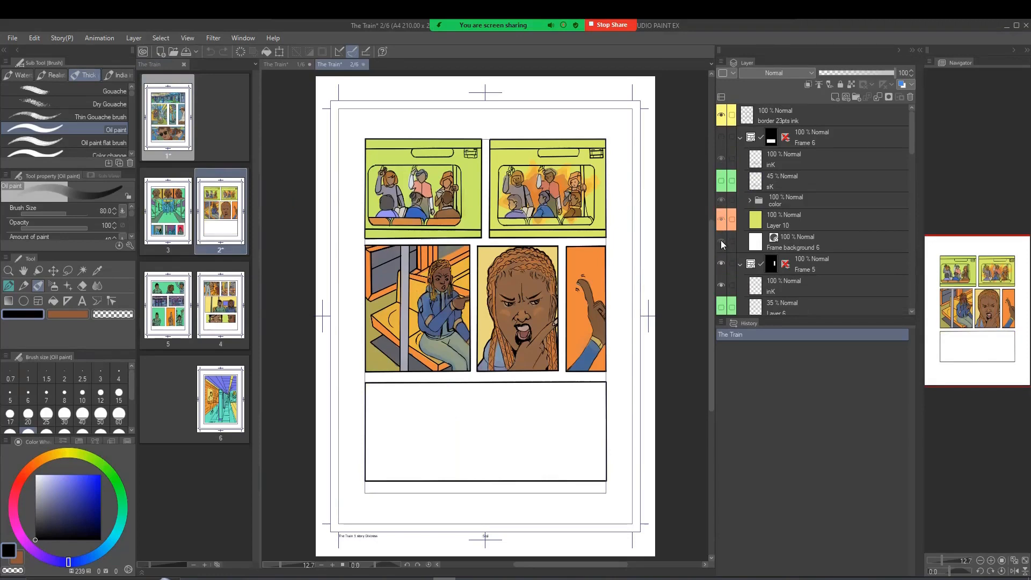
left_click(721, 263)
scroll(726, 262, "down", 3)
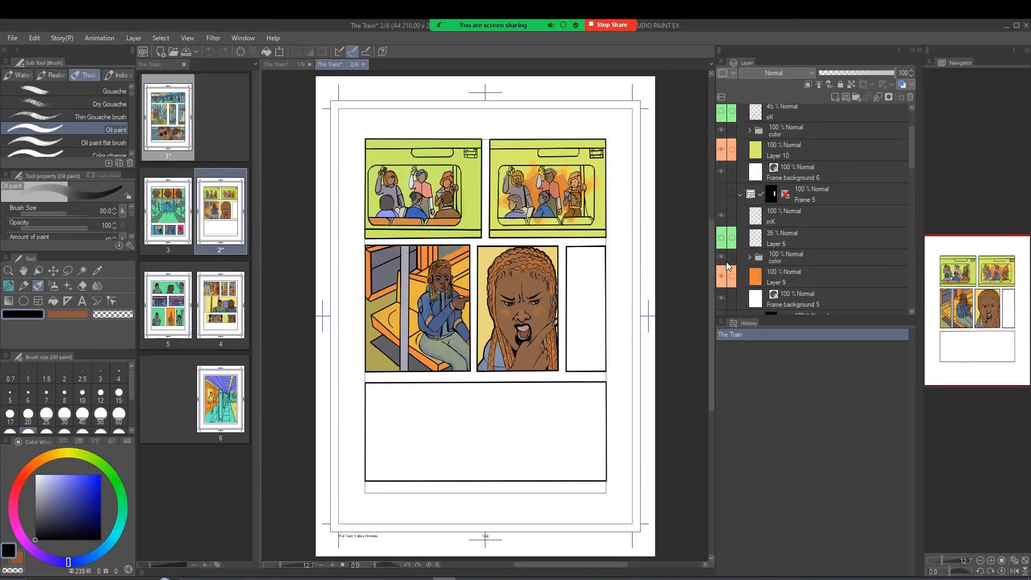
scroll(724, 262, "down", 4)
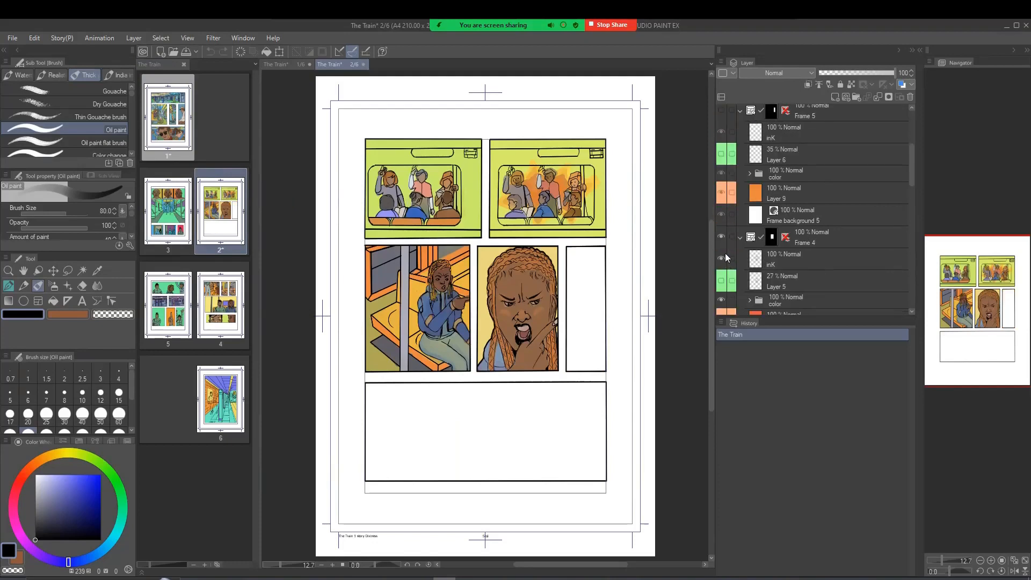
left_click(721, 238)
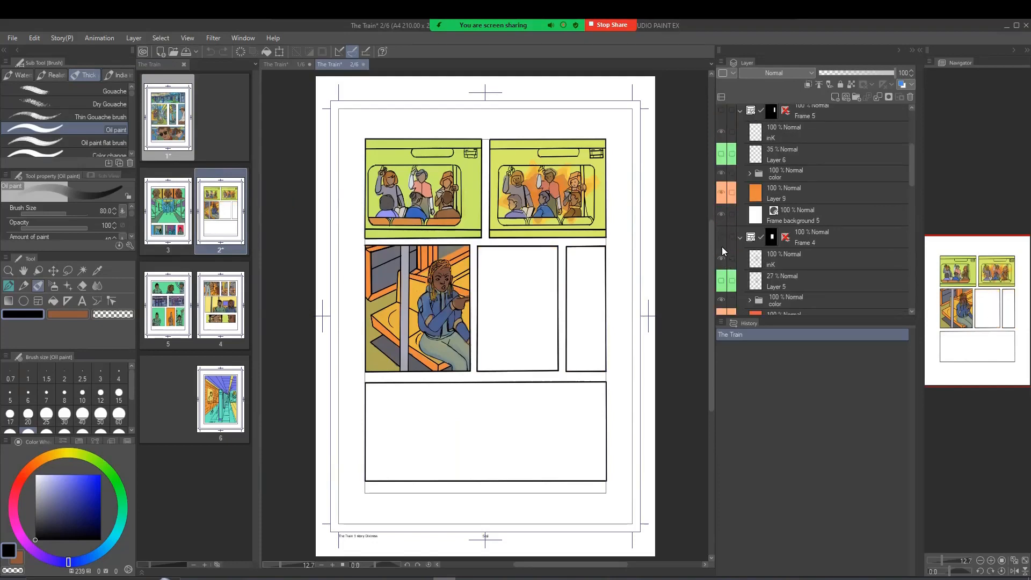
- Hide the Frame 3 and Frame 2 folders so only Frame 1's artwork shows on the page
scroll(722, 246, "down", 6)
left_click(720, 238)
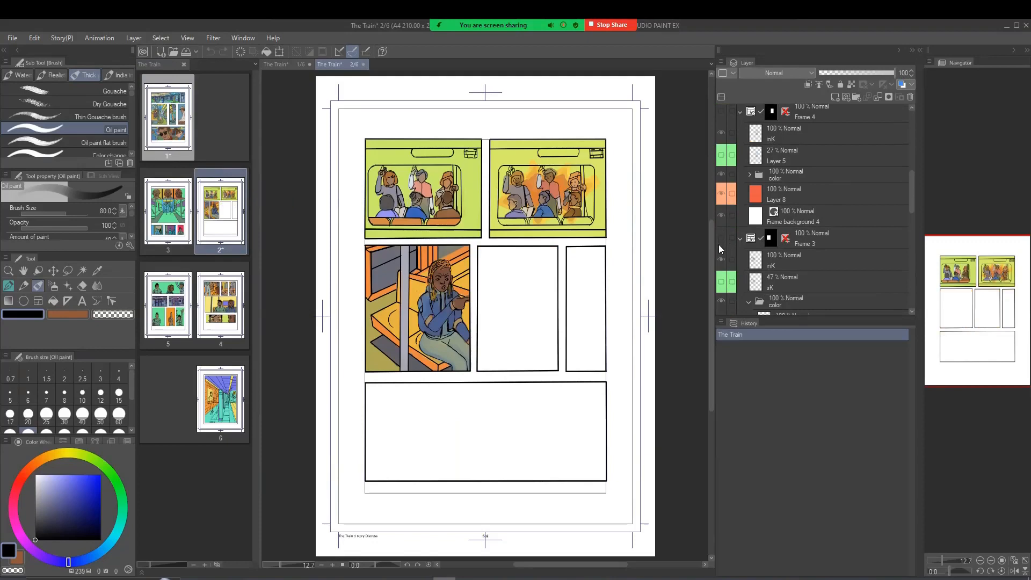
scroll(719, 243, "down", 4)
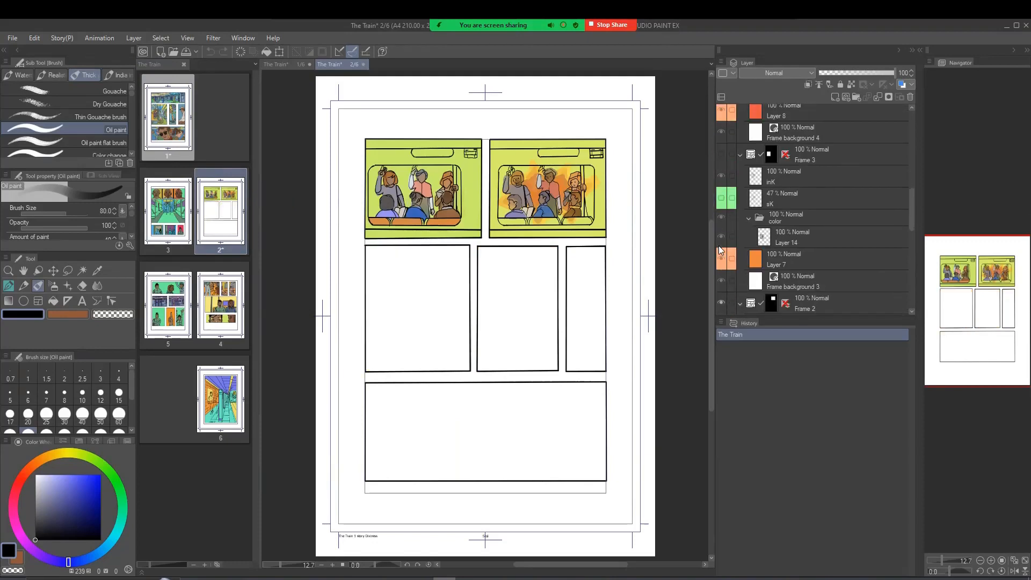
scroll(719, 248, "down", 2)
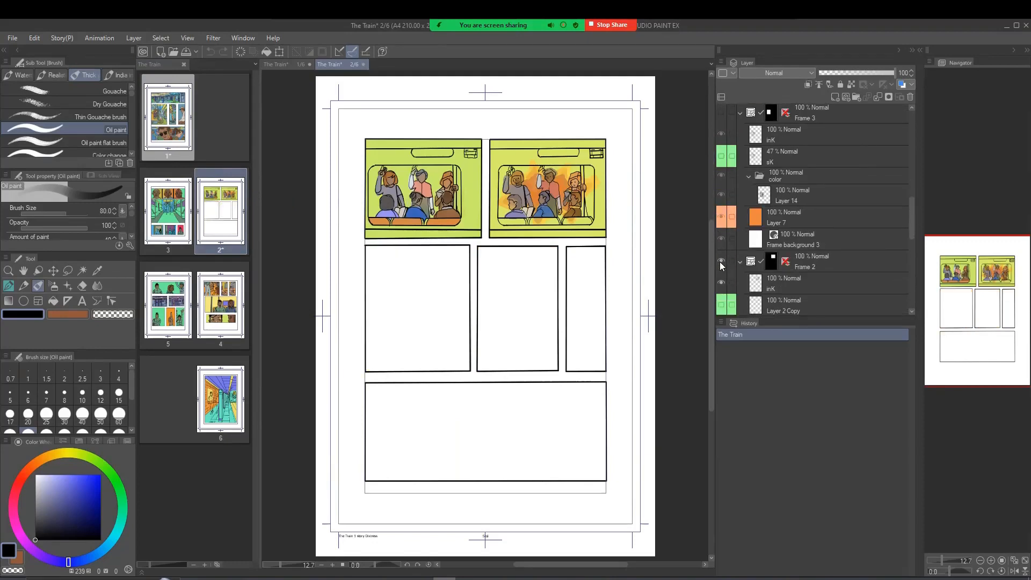
left_click(721, 261)
scroll(721, 260, "down", 8)
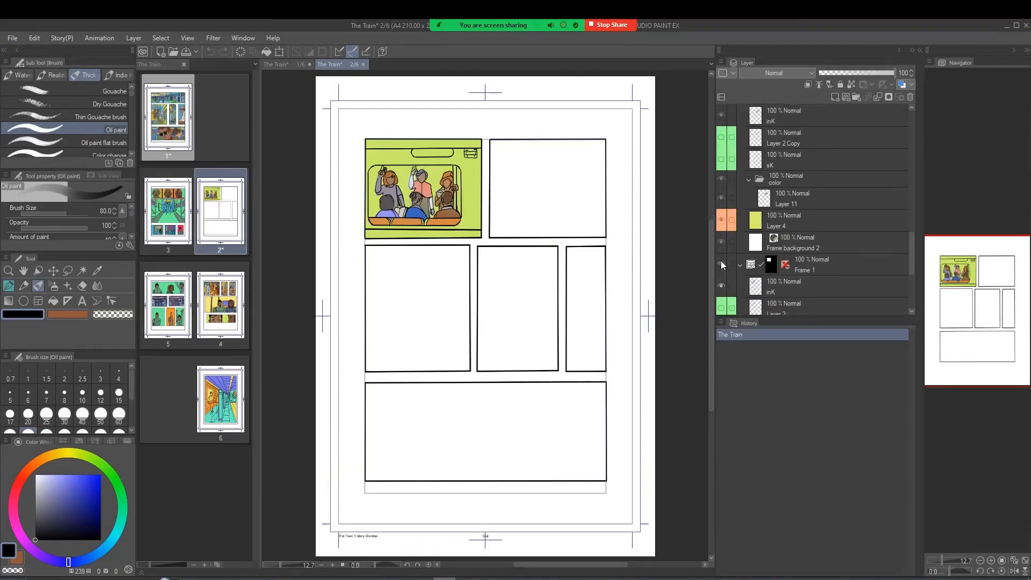
- Hide Frame 1's color folder and its yellow-green Layer 3 base to leave only the inked lines
scroll(720, 260, "down", 6)
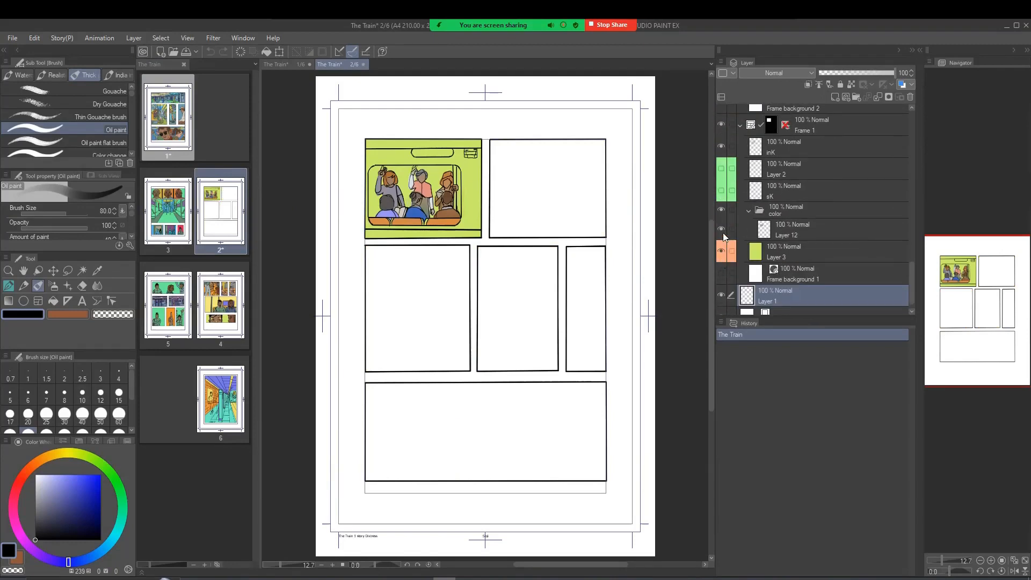
left_click(721, 211)
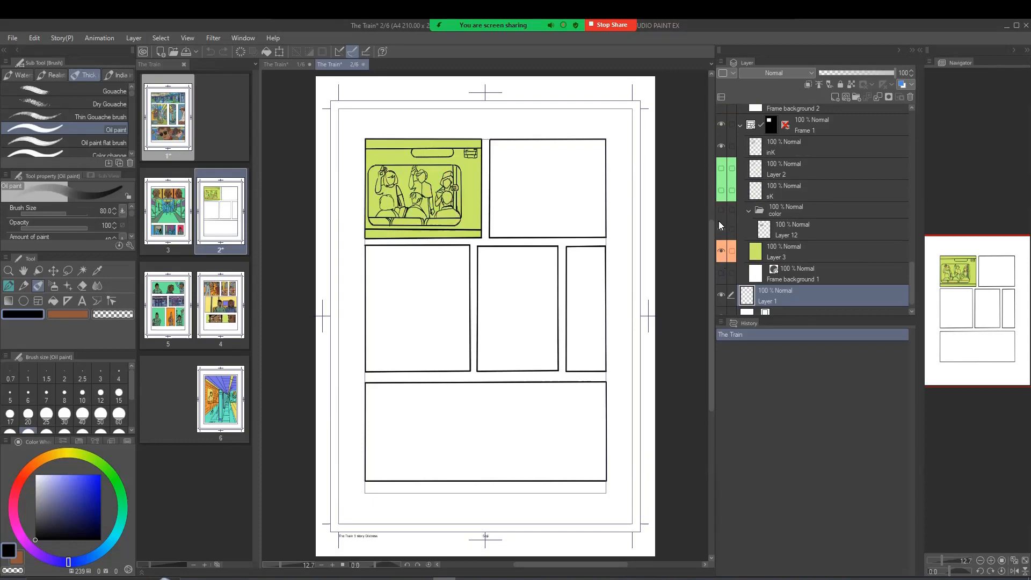
left_click(720, 248)
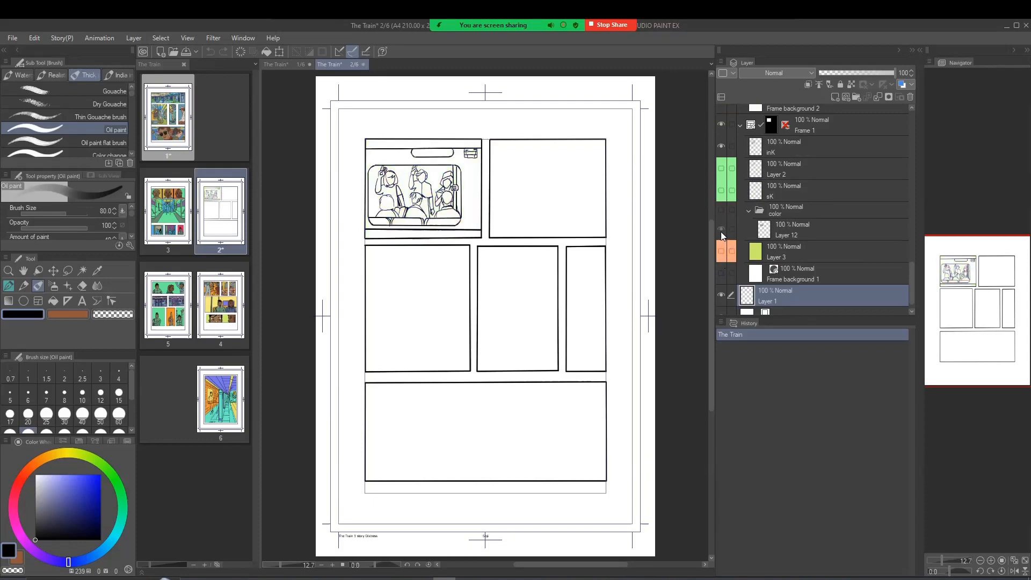
- Show Frame 1's sK and Layer 2 sketches without the ink, and switch back to the ink with both sketches hidden
left_click(720, 190)
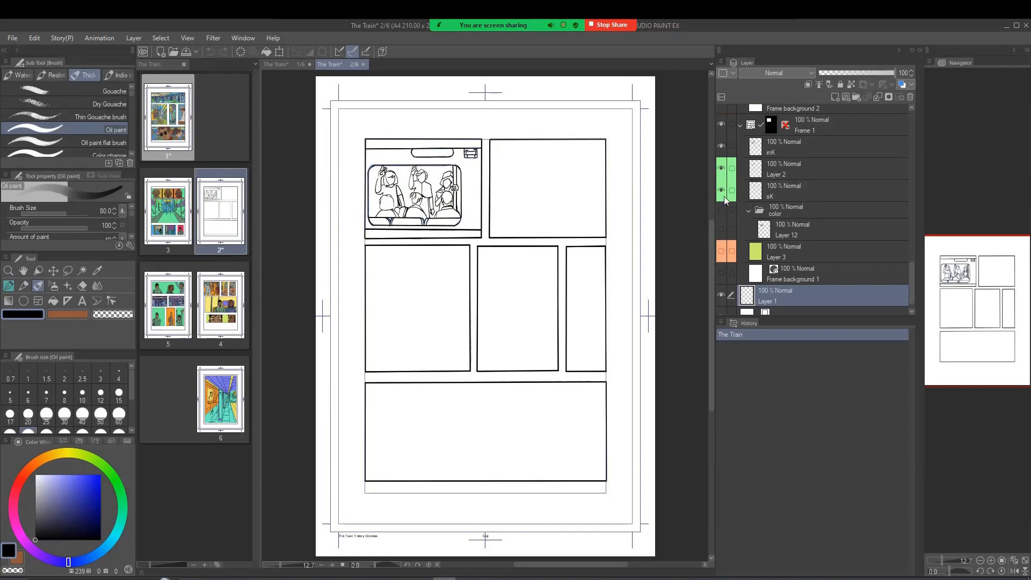
left_click(720, 169)
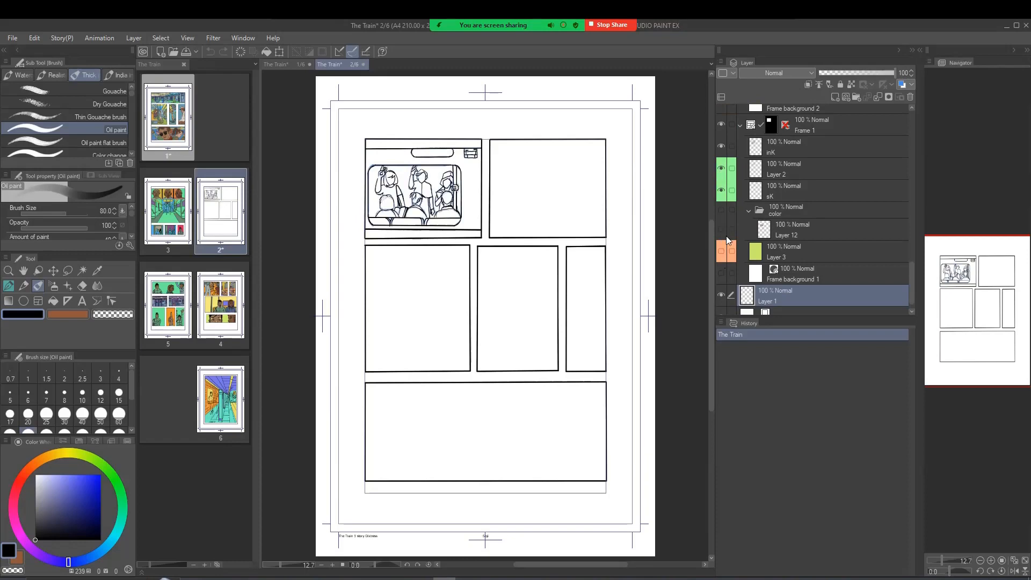
left_click(721, 145)
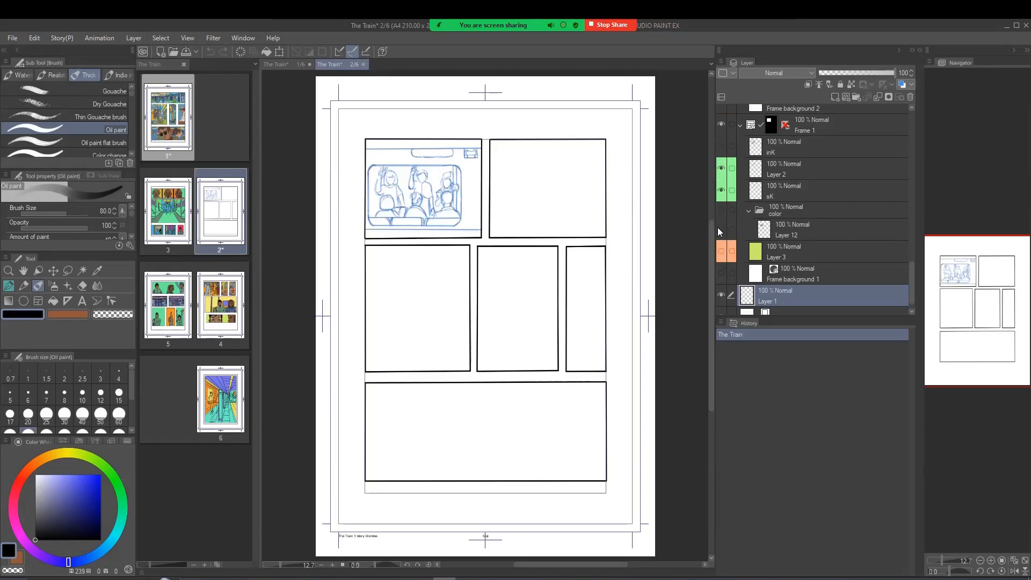
left_click(721, 146)
left_click(721, 168)
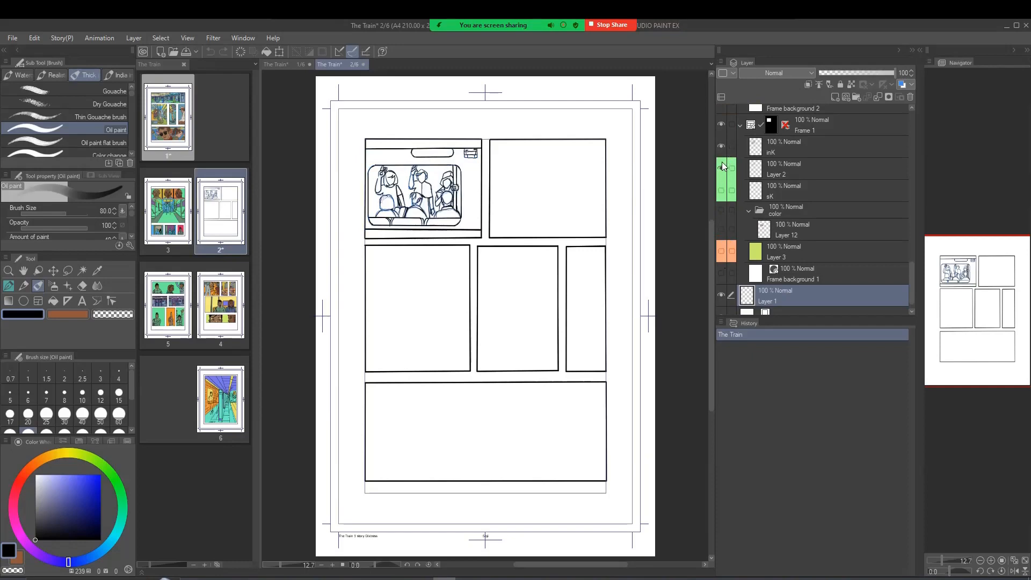
- Turn Frame 1's yellow-green Layer 3 base and the Layer 12 colors in its color folder back on
left_click(721, 251)
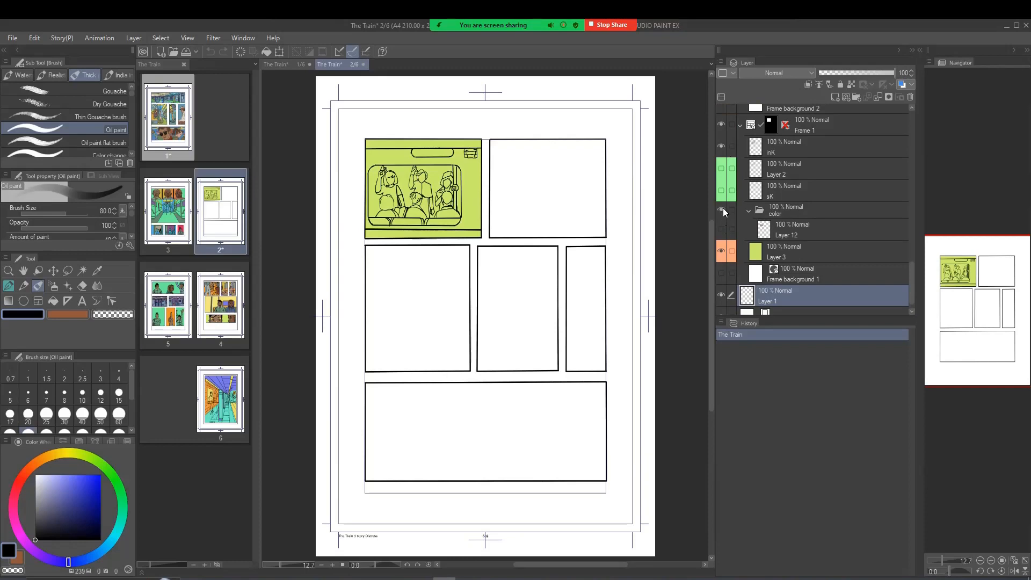
scroll(735, 289, "down", 1)
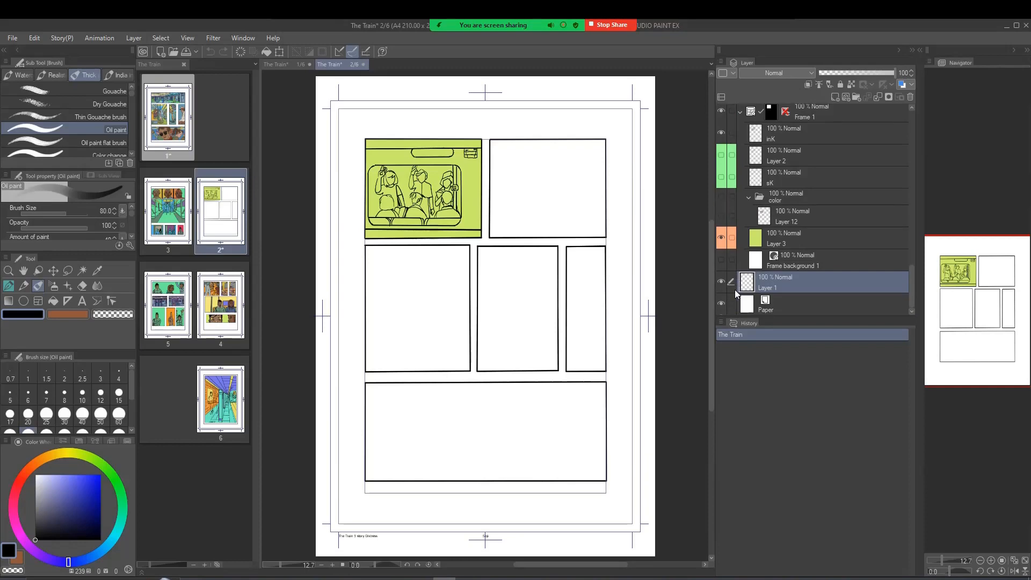
scroll(735, 289, "up", 3)
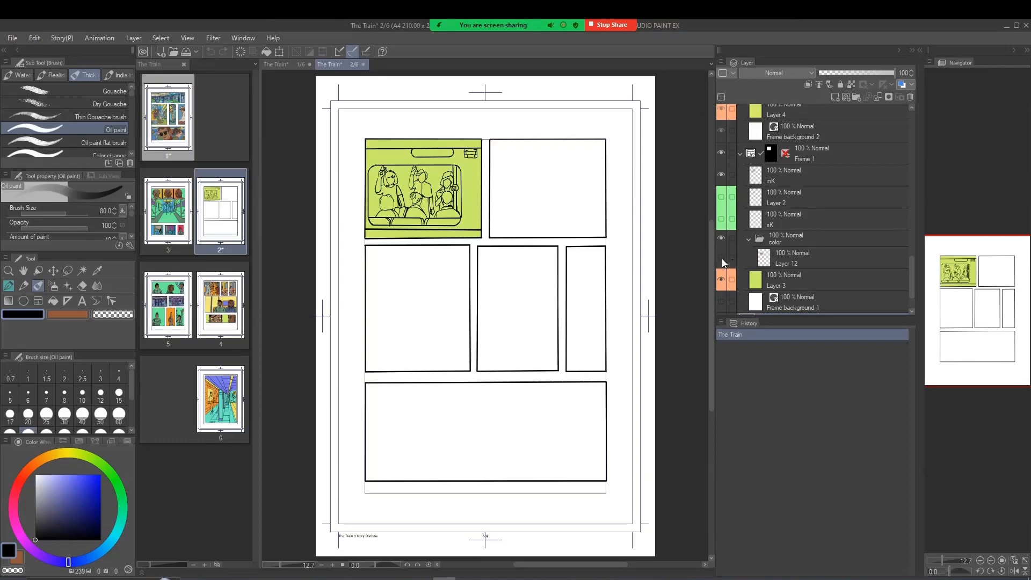
left_click(722, 258)
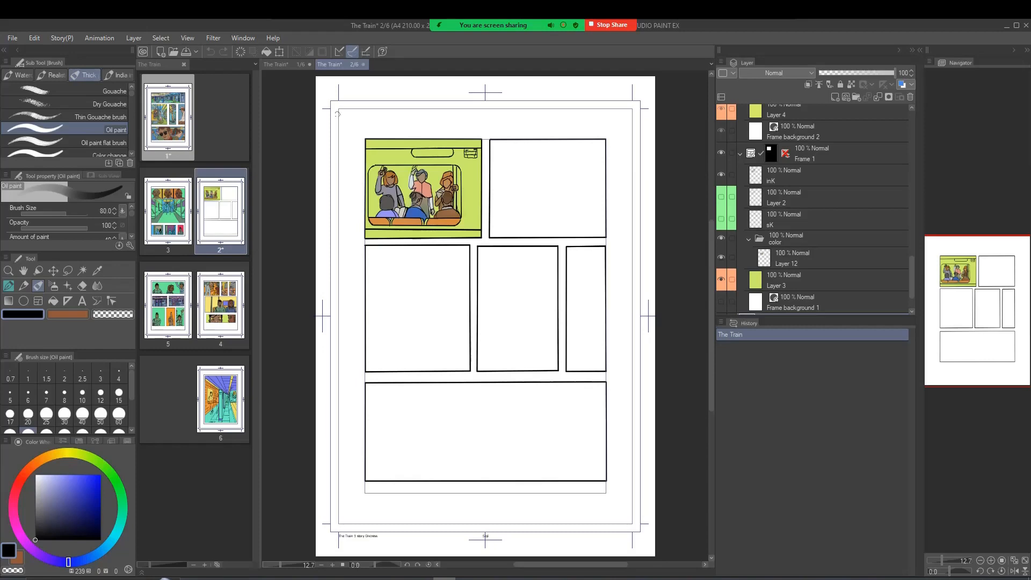
- Browse the comic's pages 3, 4, 5 and 6, and go back through pages 5 and 3 to review their artwork
double_click(181, 213)
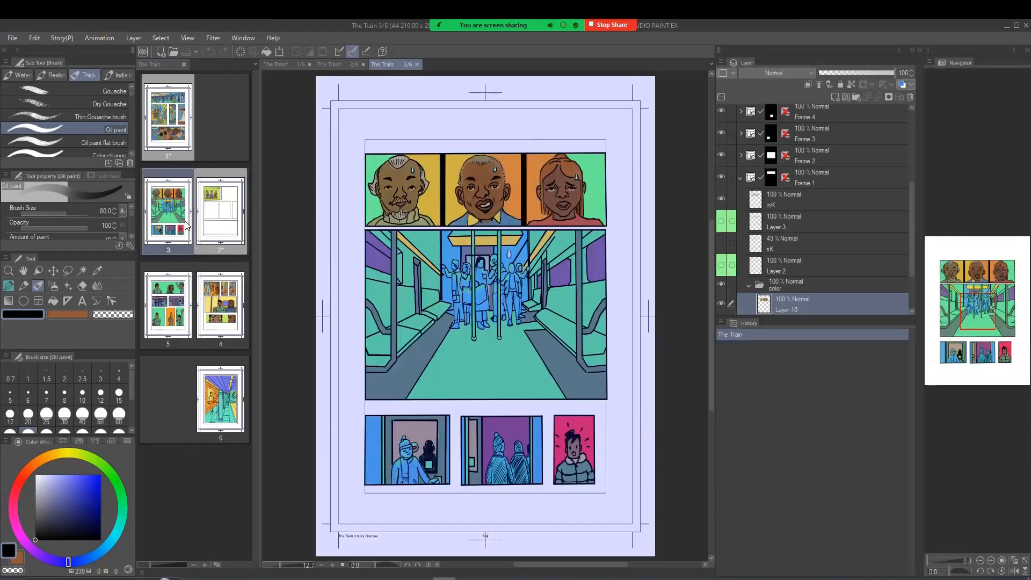
double_click(209, 294)
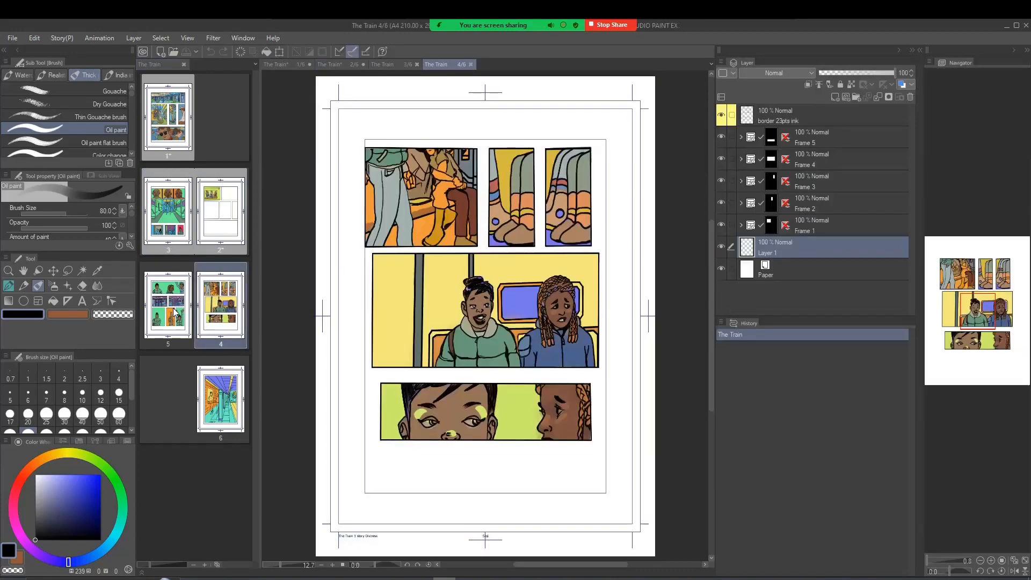
double_click(175, 313)
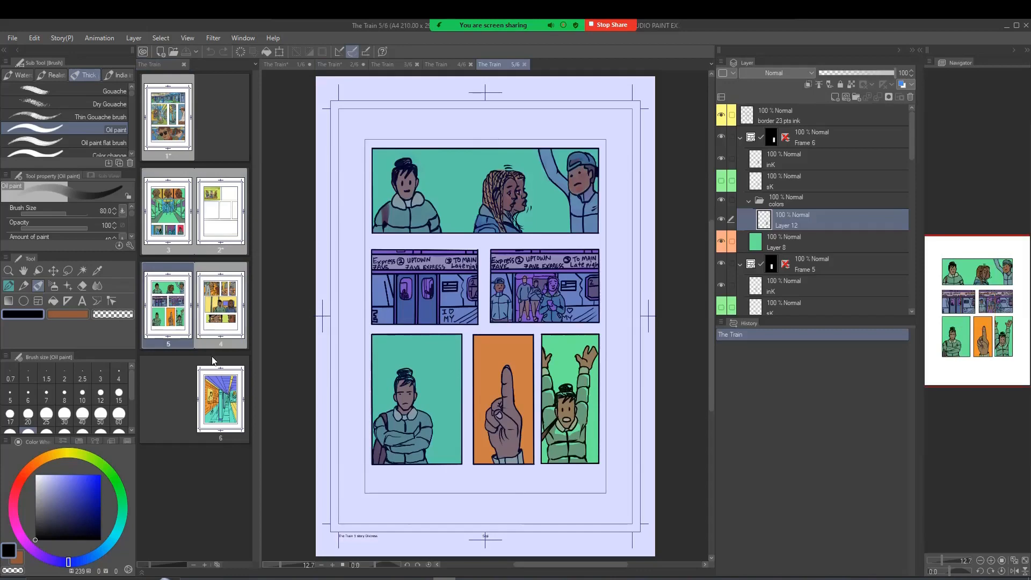
double_click(218, 386)
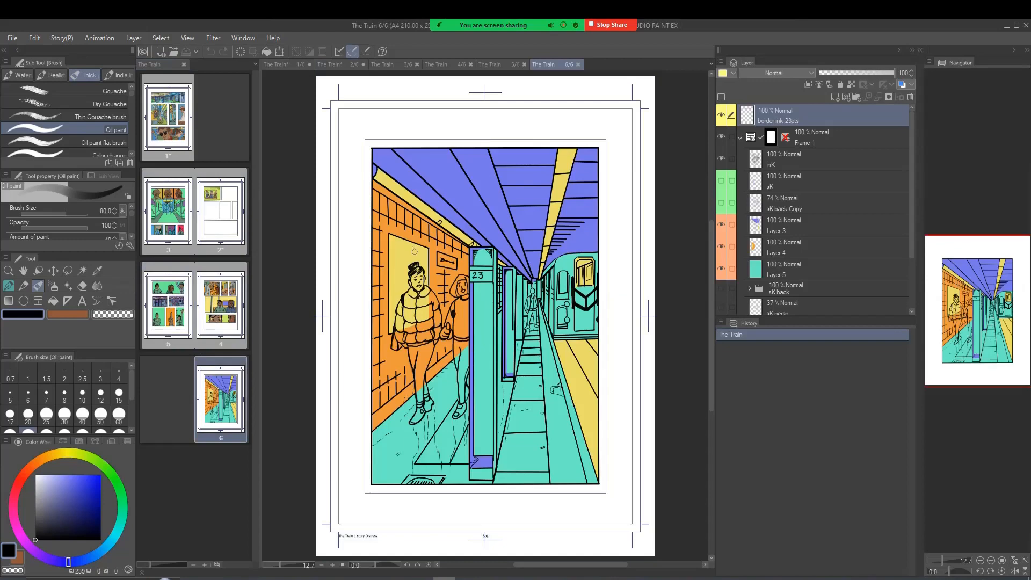
double_click(171, 296)
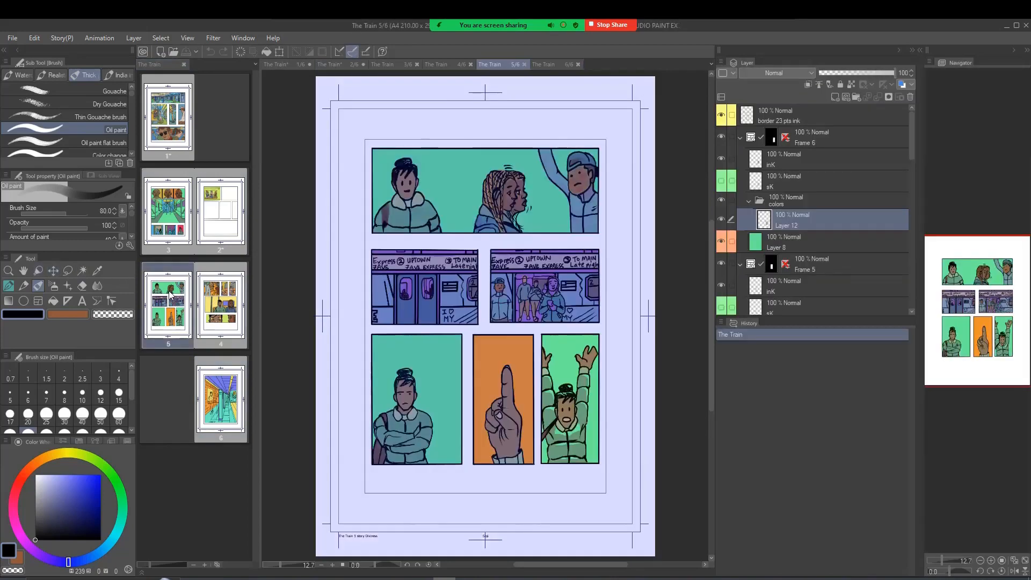
double_click(162, 215)
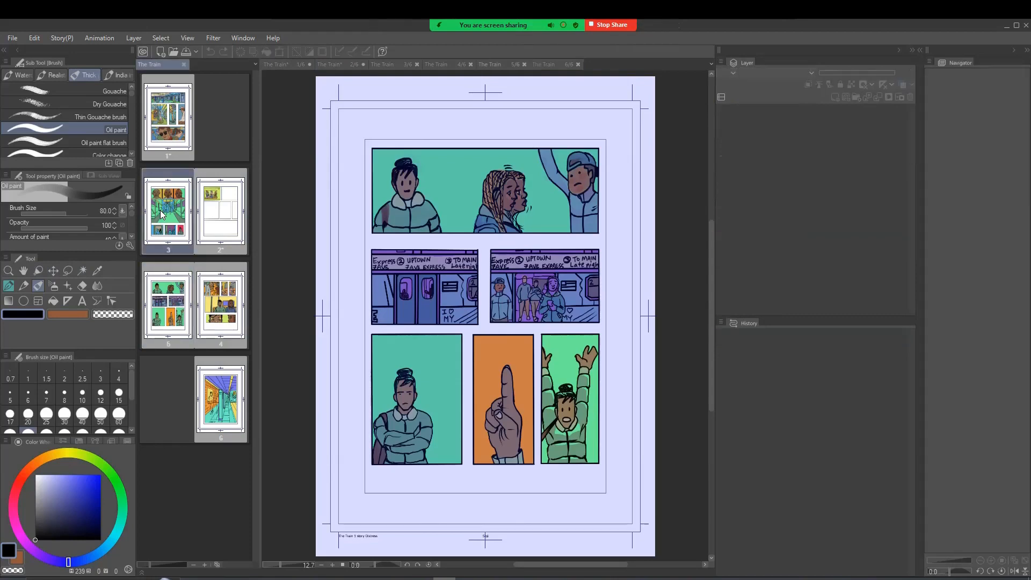
- Return to page 2 and make the Frame 2 folder visible again
double_click(219, 213)
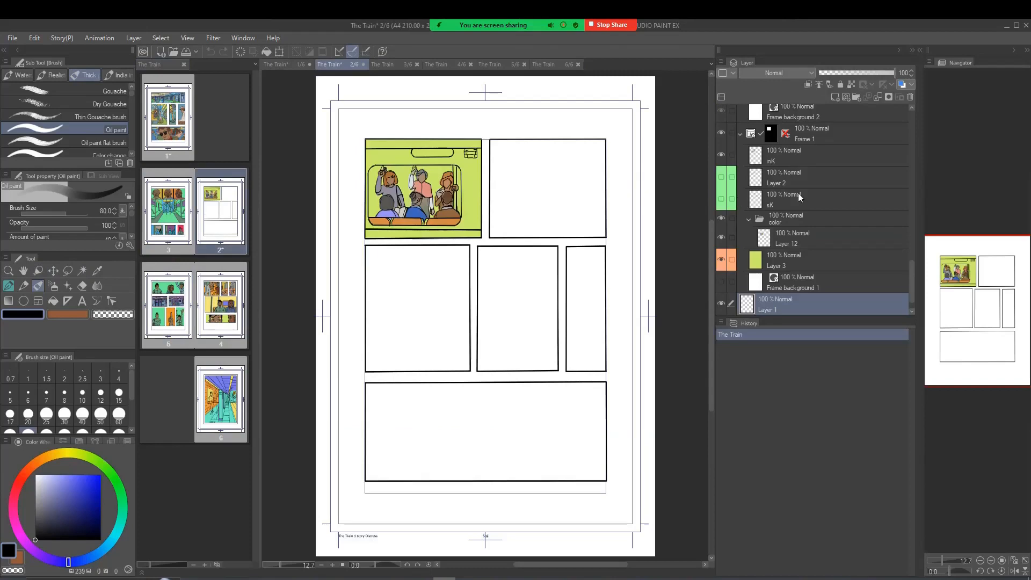
scroll(769, 208, "up", 5)
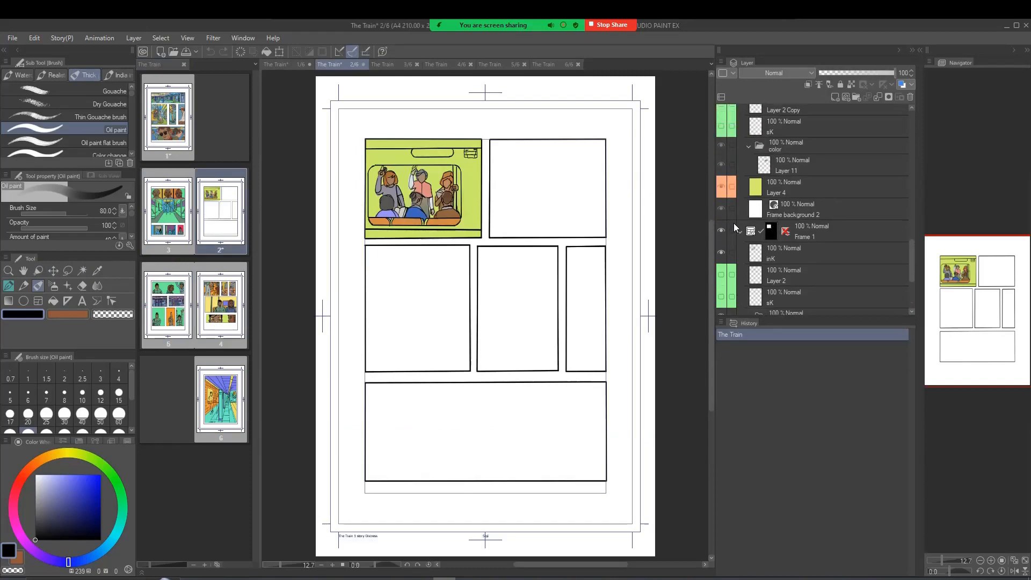
scroll(734, 224, "up", 1)
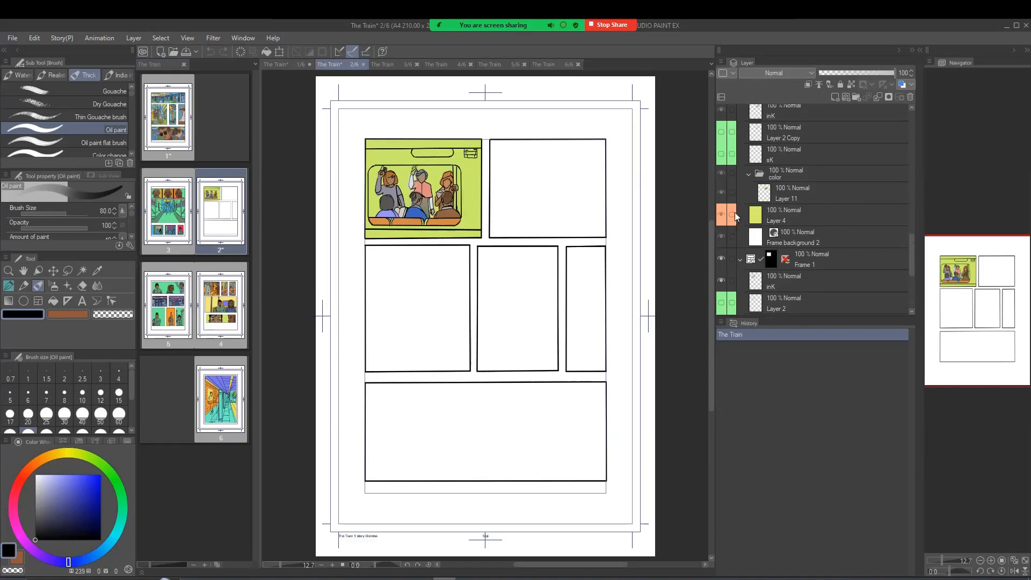
scroll(736, 220, "up", 2)
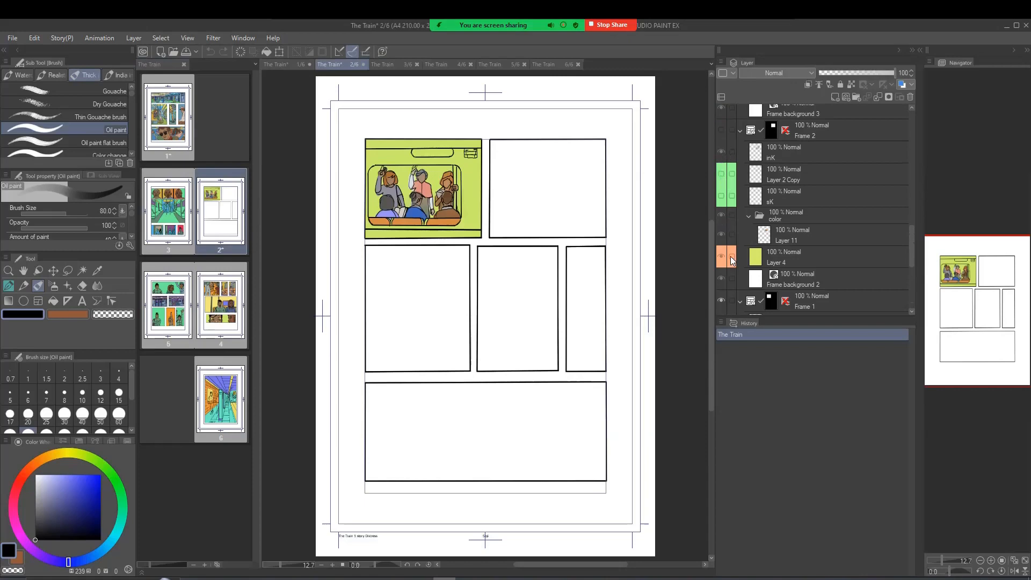
left_click(721, 130)
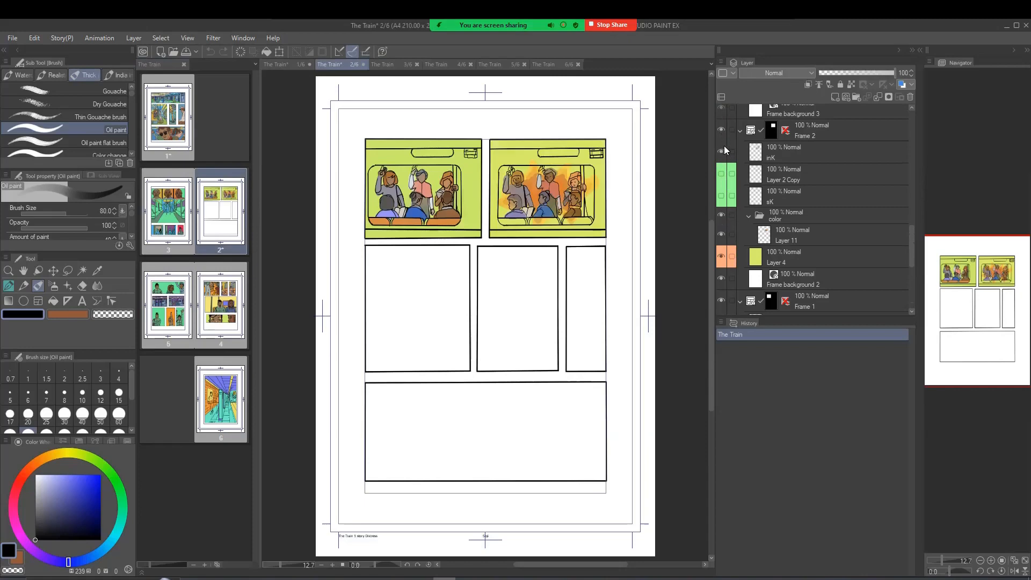
- Examine the layer stacks inside page 2's Frame 2 and Frame 3 folders
scroll(742, 210, "up", 2)
scroll(742, 213, "up", 2)
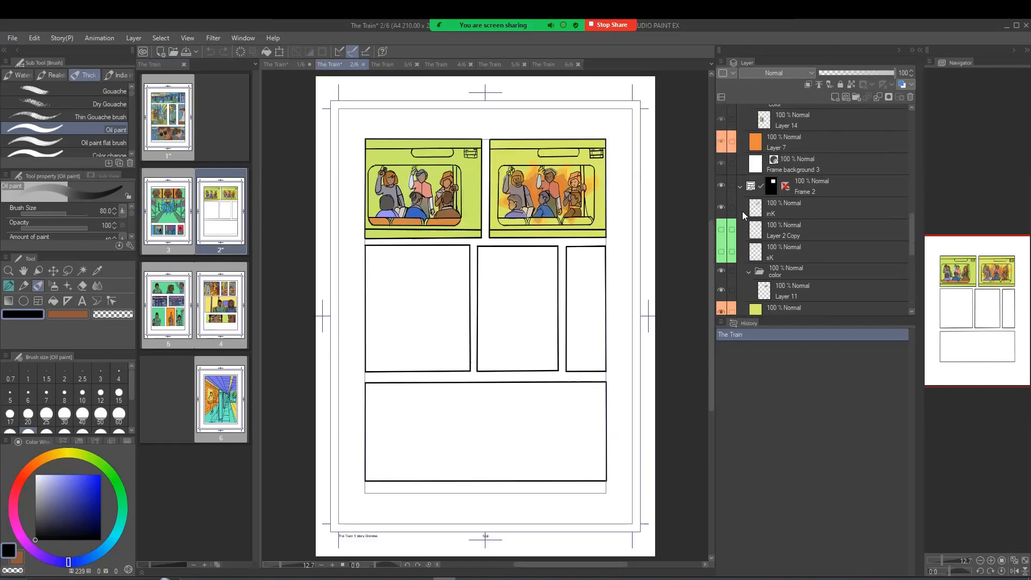
scroll(742, 212, "down", 3)
scroll(742, 212, "up", 8)
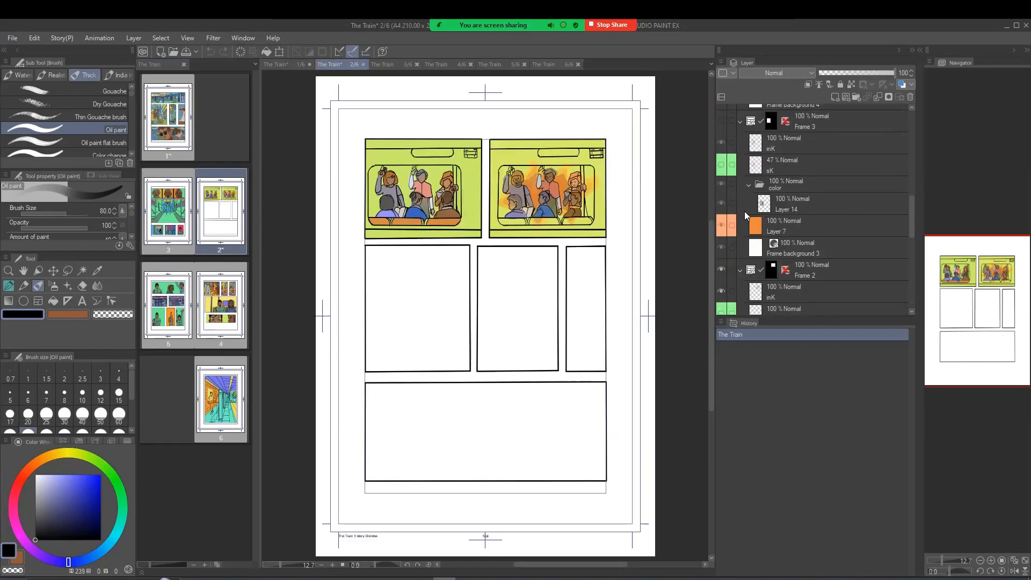
scroll(744, 211, "down", 4)
scroll(731, 182, "up", 3)
scroll(739, 199, "down", 3)
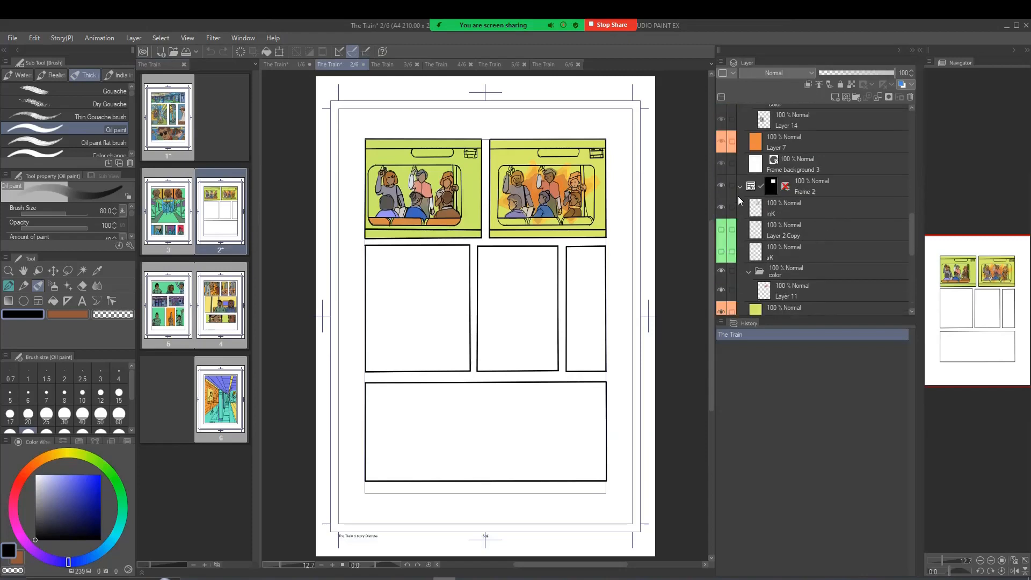
scroll(739, 198, "down", 3)
scroll(739, 199, "down", 3)
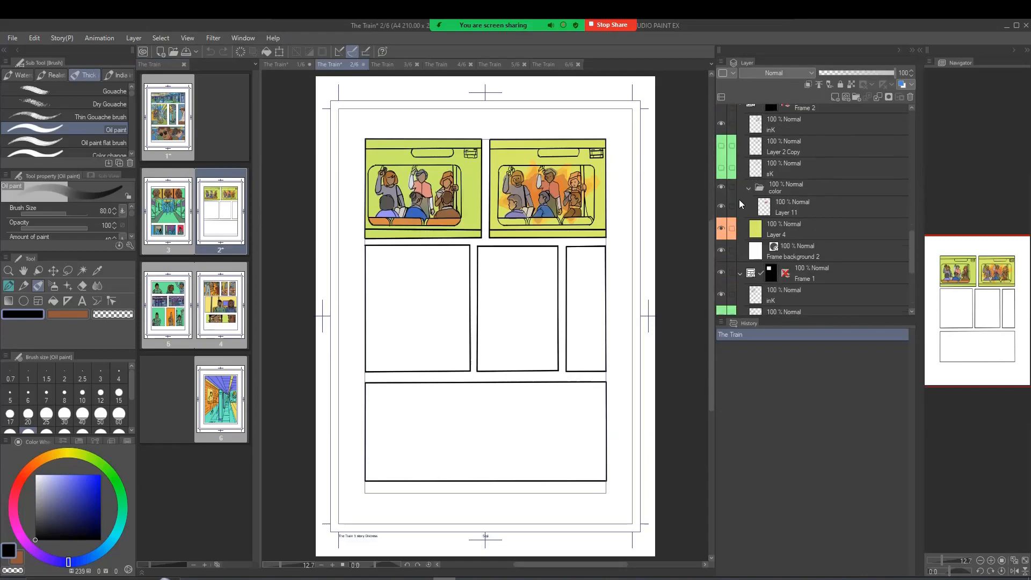
- Hide Frame 2's color folder, ink and yellow-green Layer 4 base, and show its sK and Layer 2 Copy sketches
left_click(721, 188)
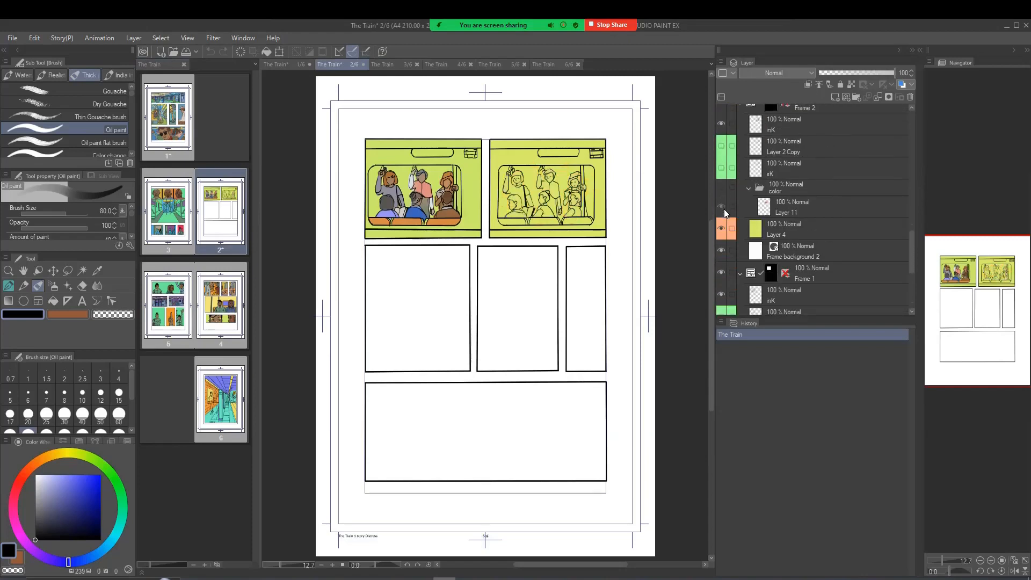
left_click(721, 124)
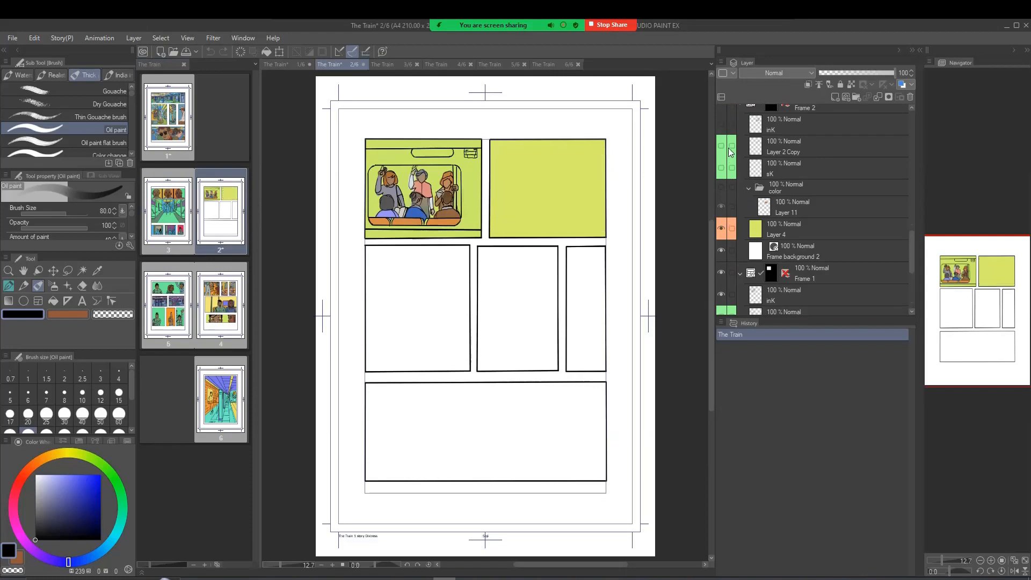
left_click(721, 168)
left_click(721, 228)
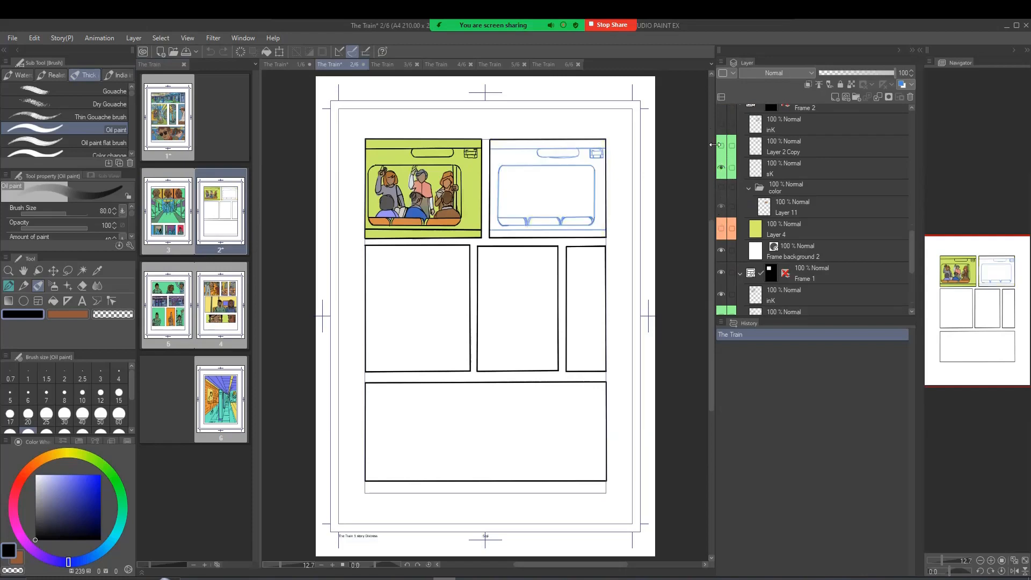
left_click(721, 146)
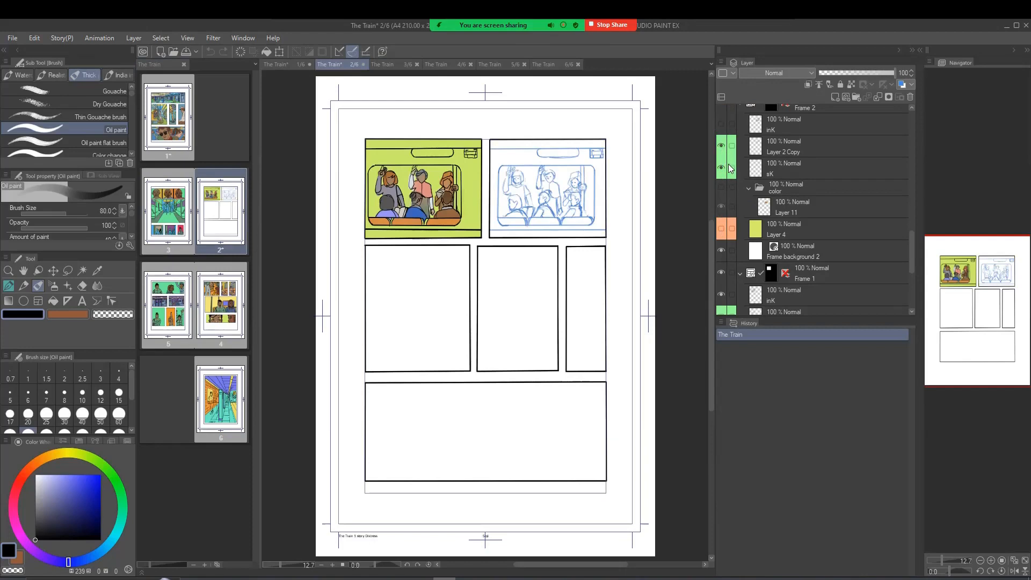
- Restore Frame 2's ink in place of both sketches, and turn its Layer 4 base and color folder back on
left_click(722, 124)
left_click(721, 146)
left_click(721, 167)
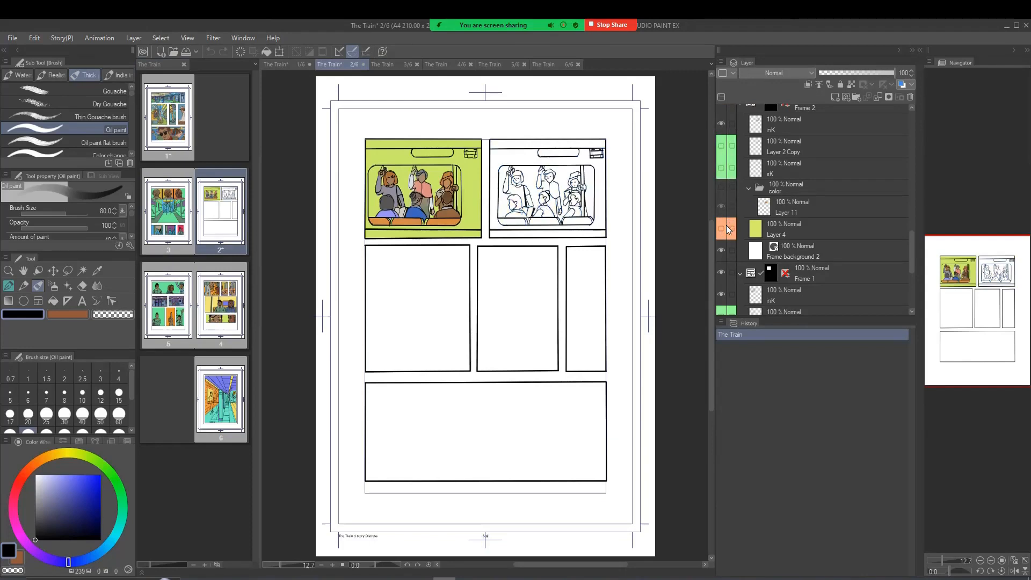
left_click(721, 227)
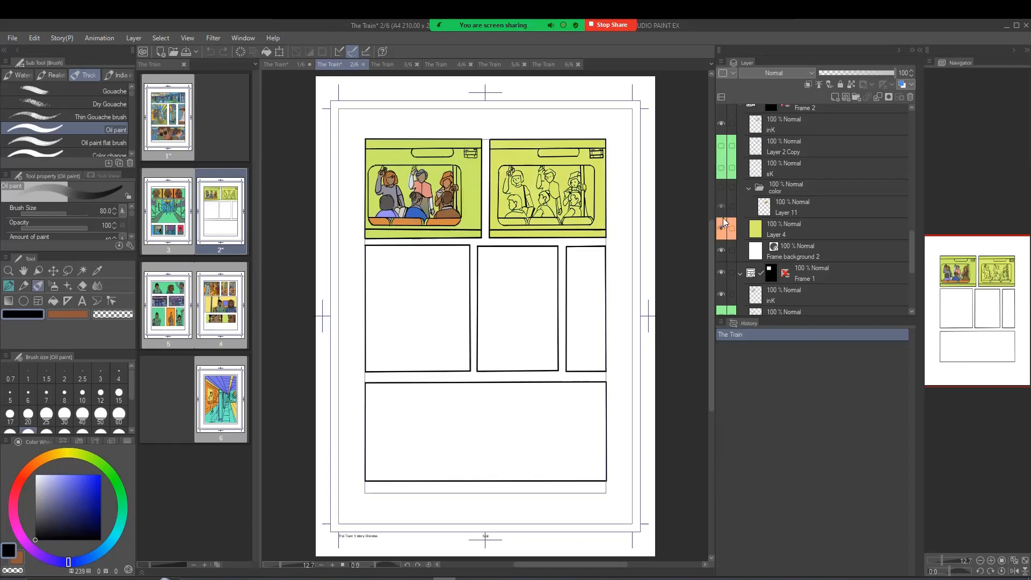
scroll(723, 217, "up", 1)
left_click(721, 199)
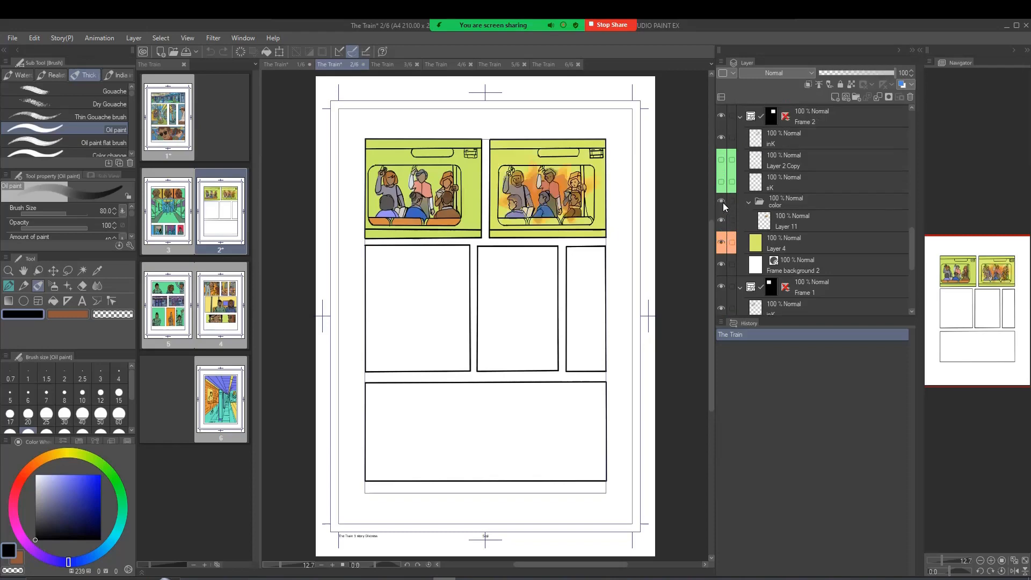
- Make the Frame 3 folder visible and reduce it to its sK sketch by hiding the ink, orange Layer 7 and color folder
scroll(734, 201, "up", 5)
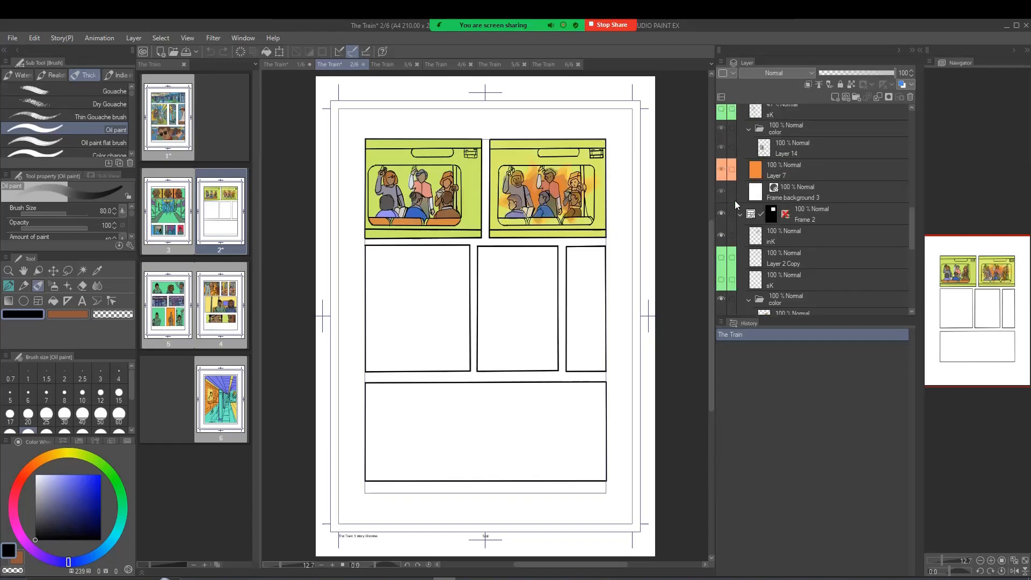
scroll(735, 201, "up", 4)
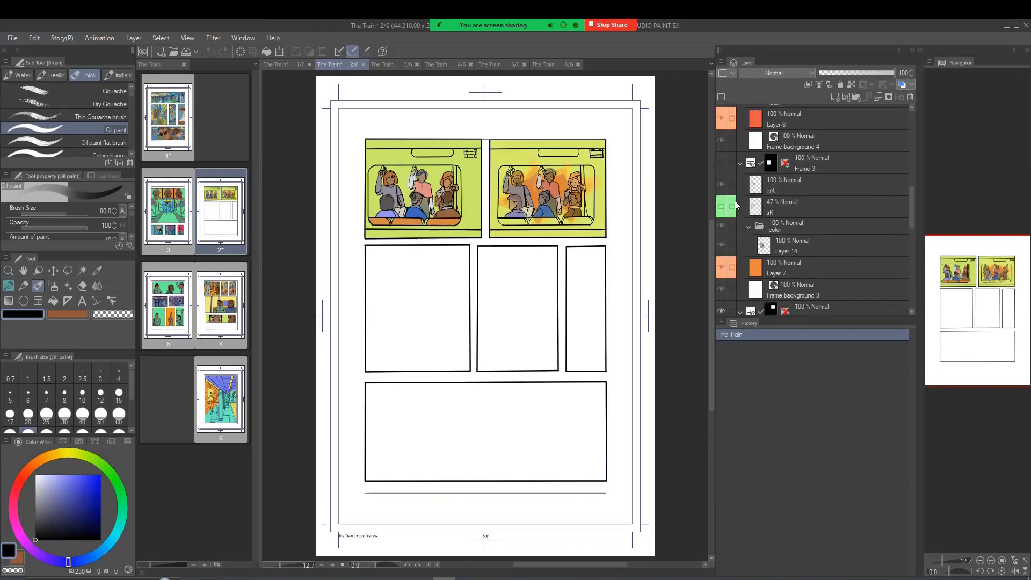
left_click(721, 163)
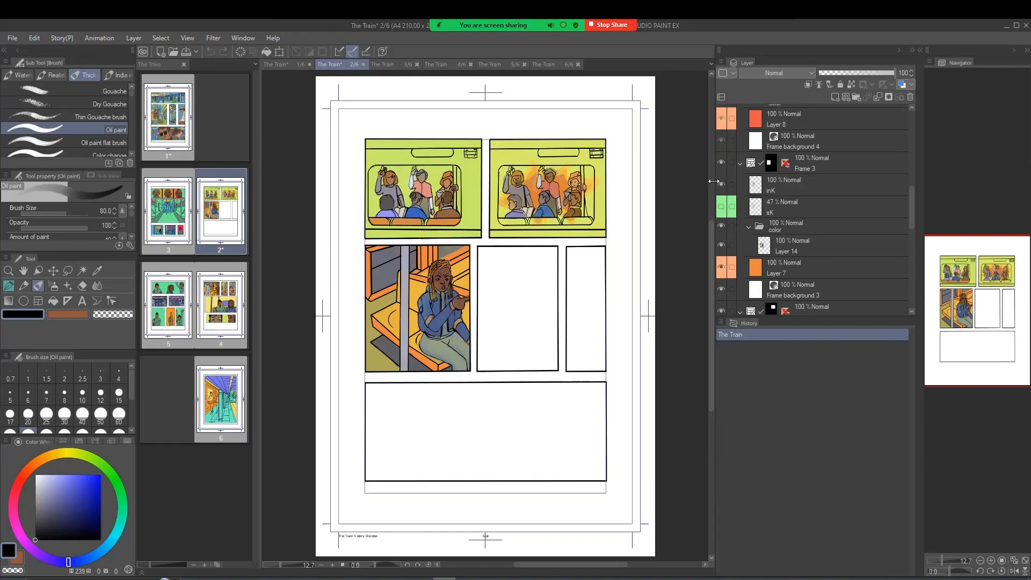
left_click(722, 184)
left_click(722, 206)
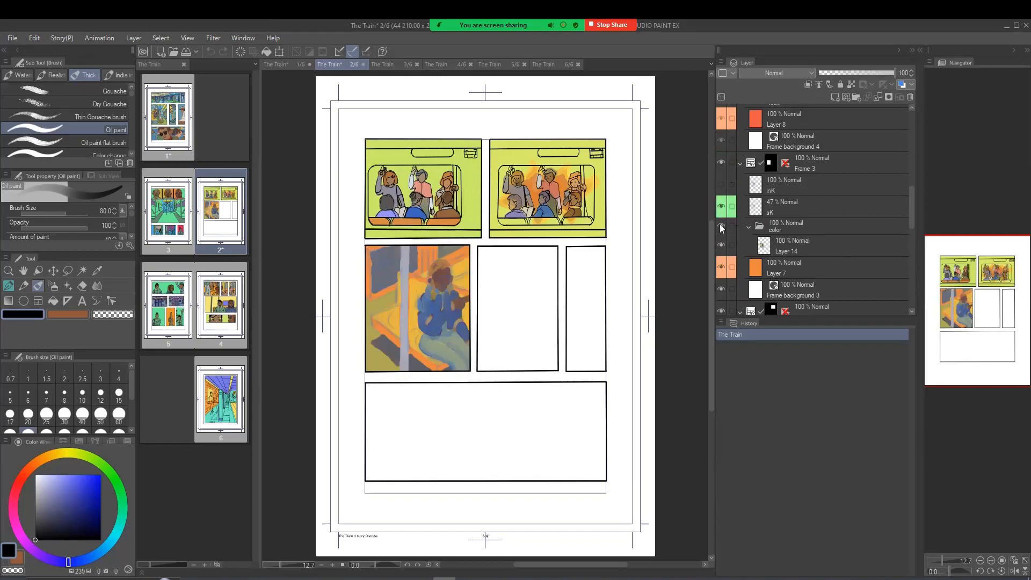
left_click(720, 269)
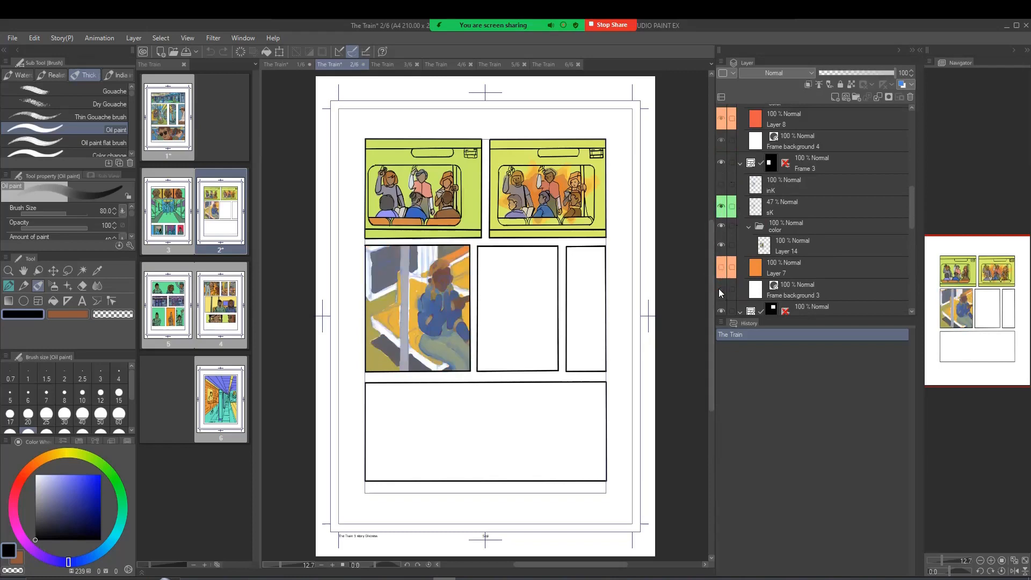
left_click(722, 227)
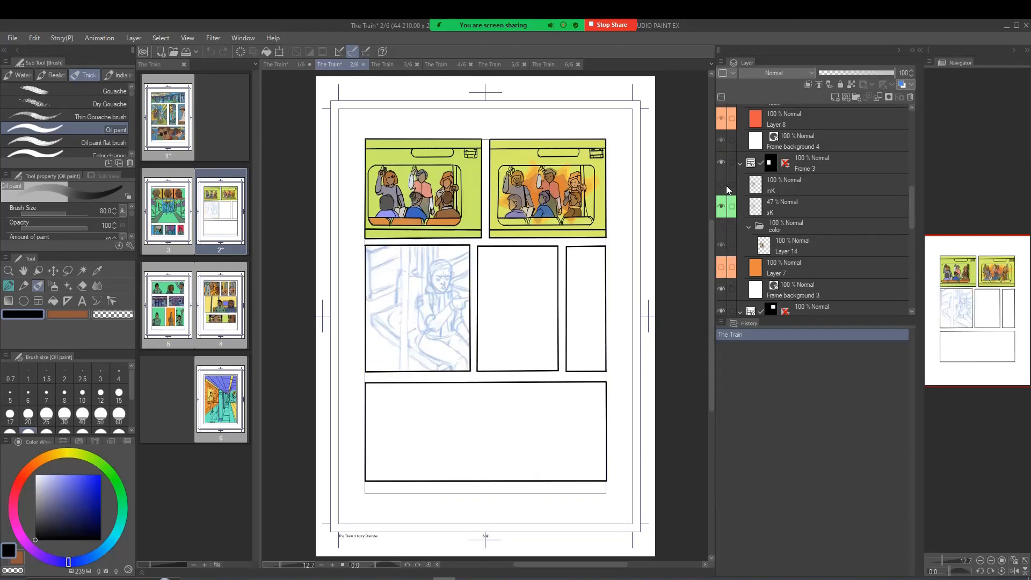
- Switch Frame 3 from its sketch to the ink, and turn its orange Layer 7 base and color folder back on
left_click(722, 184)
left_click(721, 206)
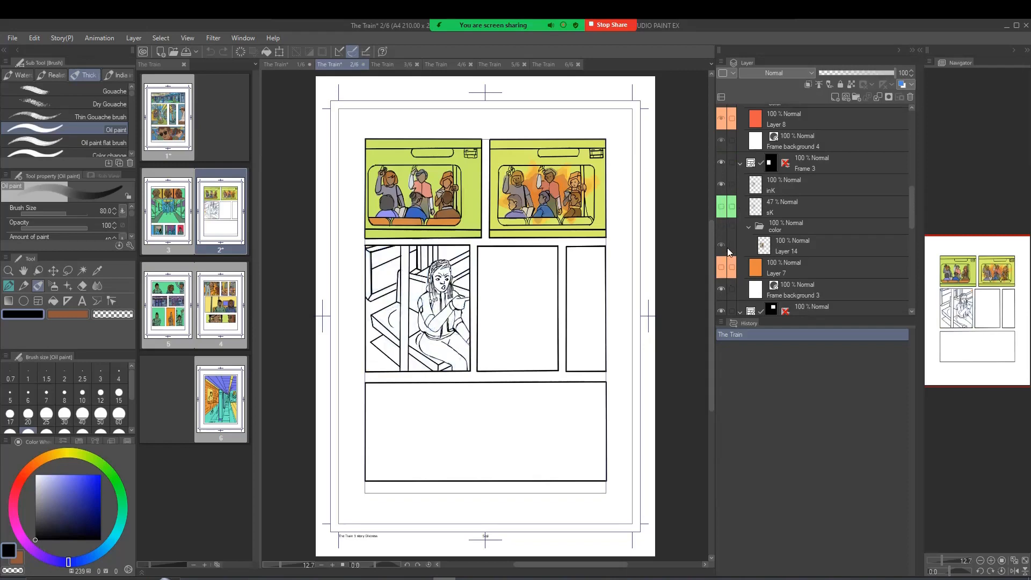
left_click(720, 269)
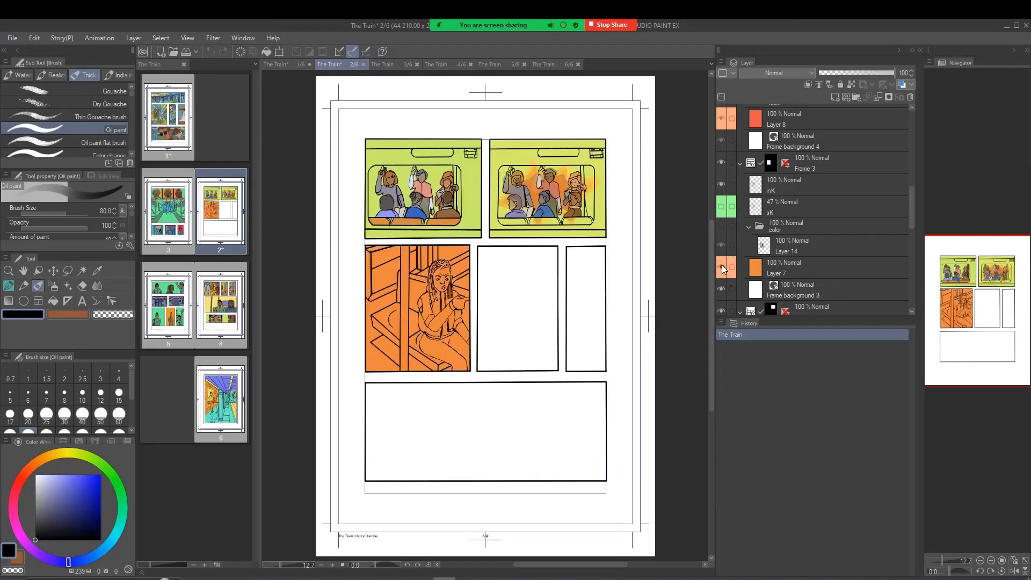
left_click(722, 225)
- Make Frame 4 visible with only its Layer 5 sketch showing over the frame background, and set that sketch's opacity to 70%
scroll(790, 256, "up", 4)
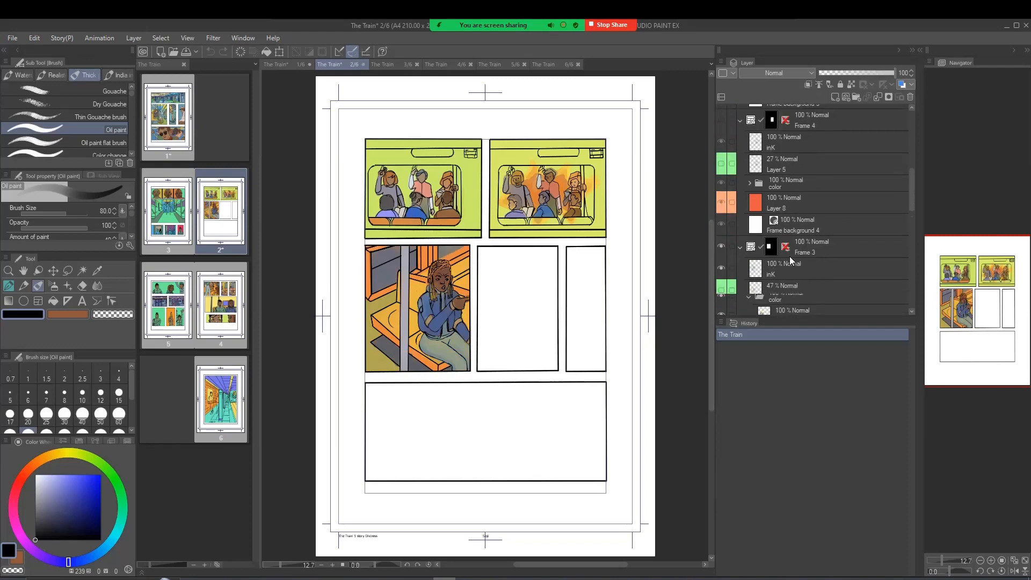
scroll(736, 208, "up", 1)
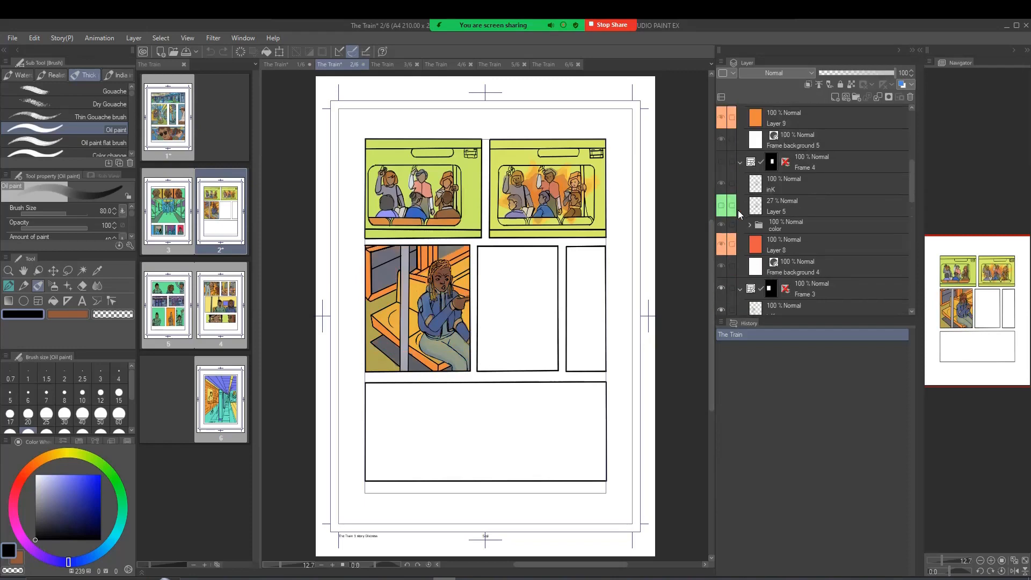
left_click(721, 161)
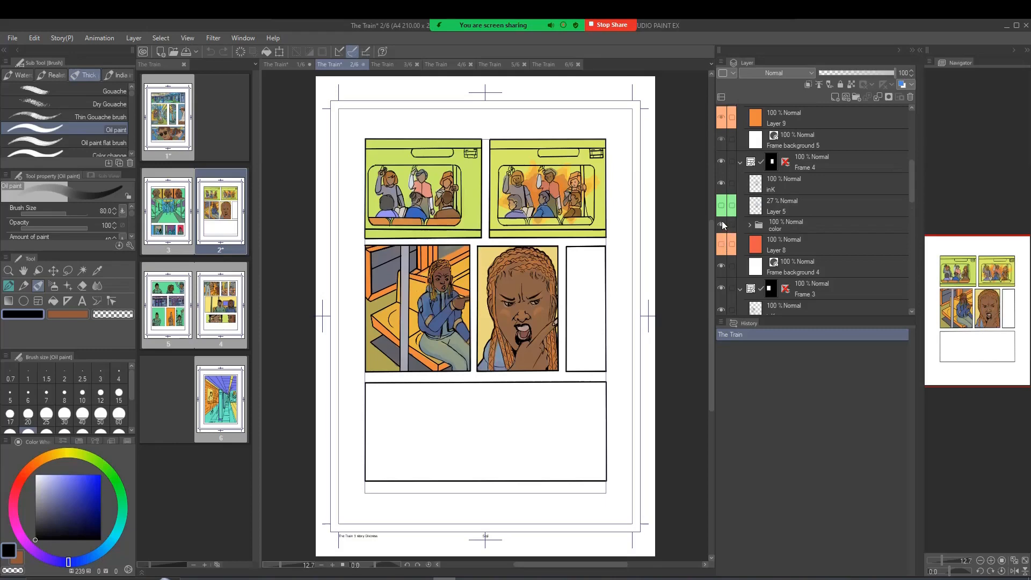
left_click(721, 224)
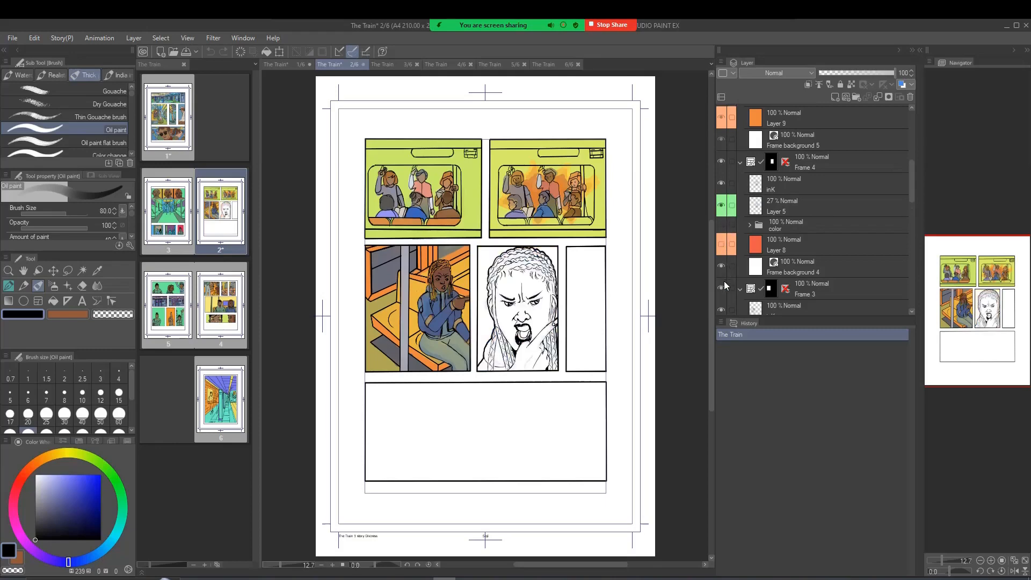
left_click(721, 184)
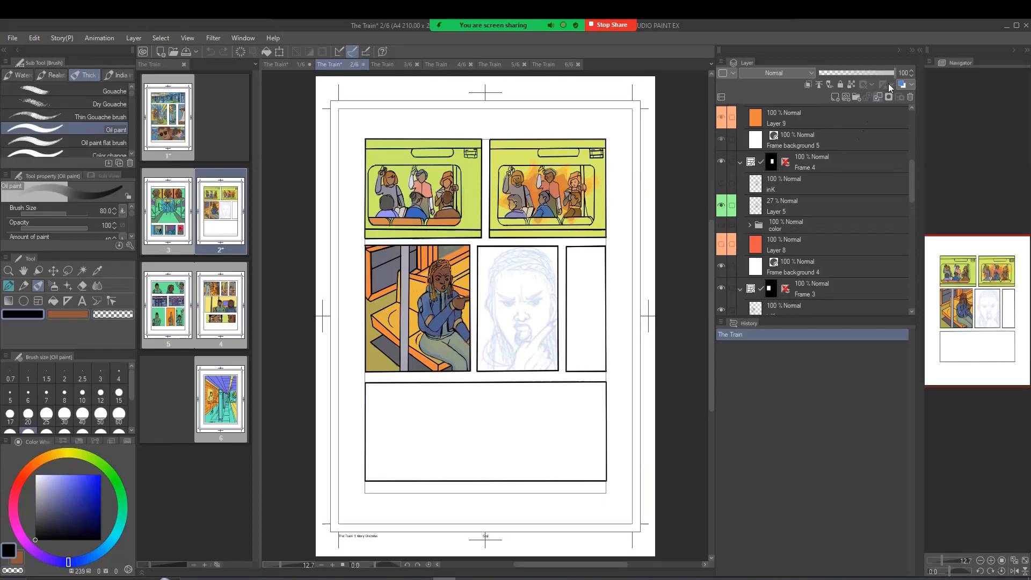
left_click(793, 208)
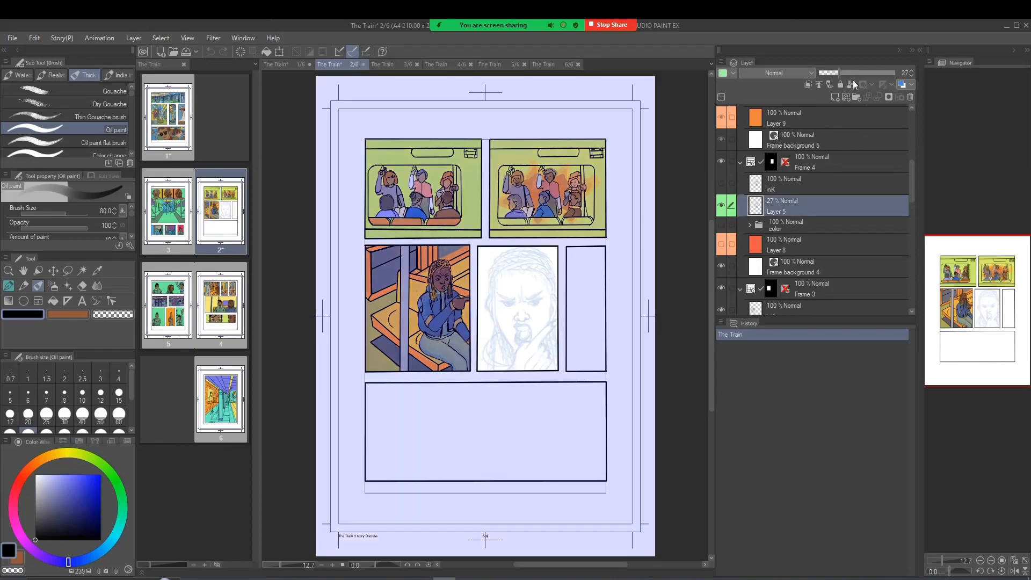
left_click_drag(856, 72, 870, 73)
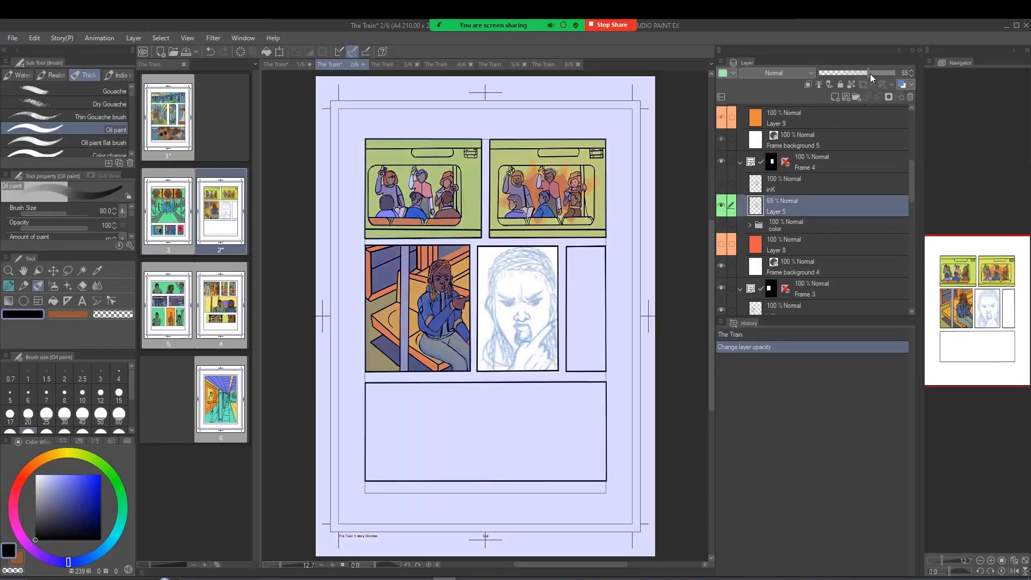
- Switch Frame 4 from the Layer 5 sketch to its ink, and turn on the red Layer 8 base and the color folder
left_click(721, 183)
left_click(722, 205)
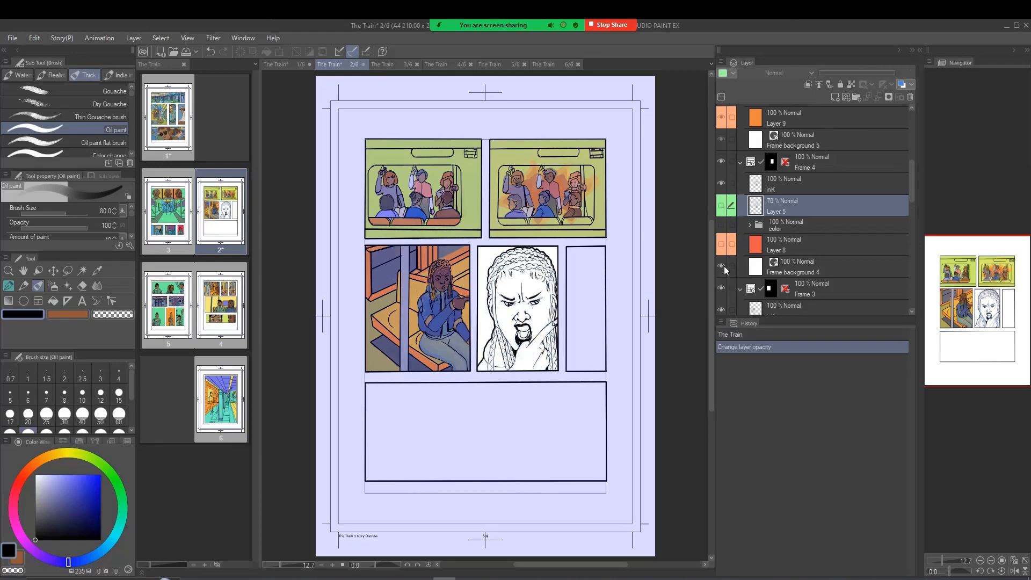
left_click(721, 244)
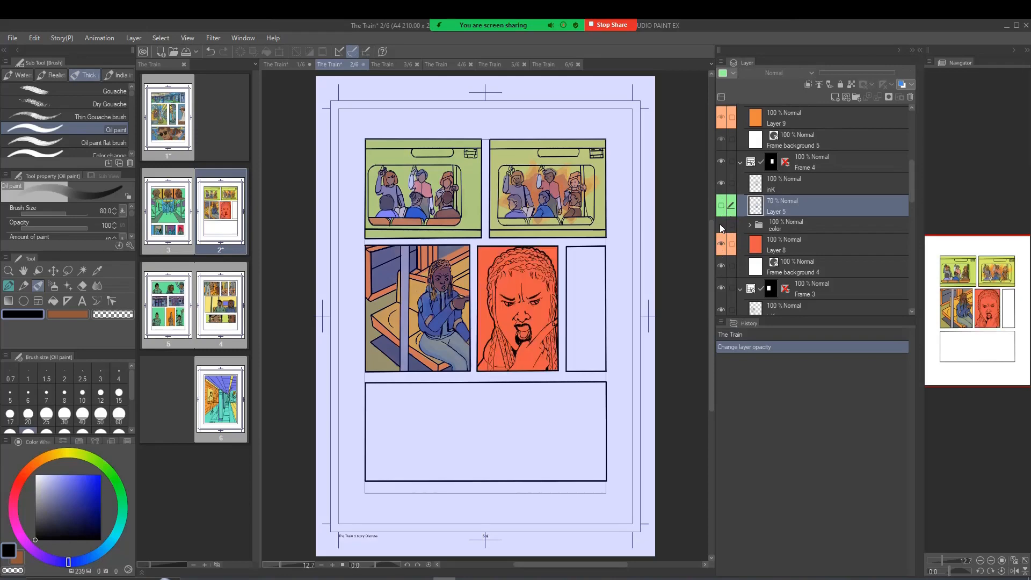
left_click(721, 225)
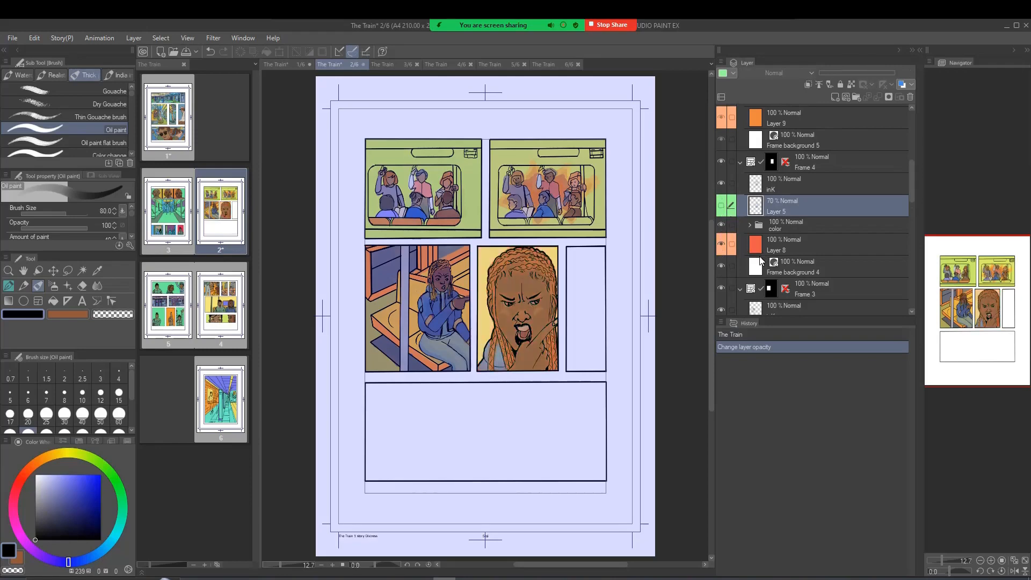
- Make Frame 5 visible, show its Layer 6 sketch instead of the ink, and set that sketch's opacity to 73%
scroll(769, 267, "up", 3)
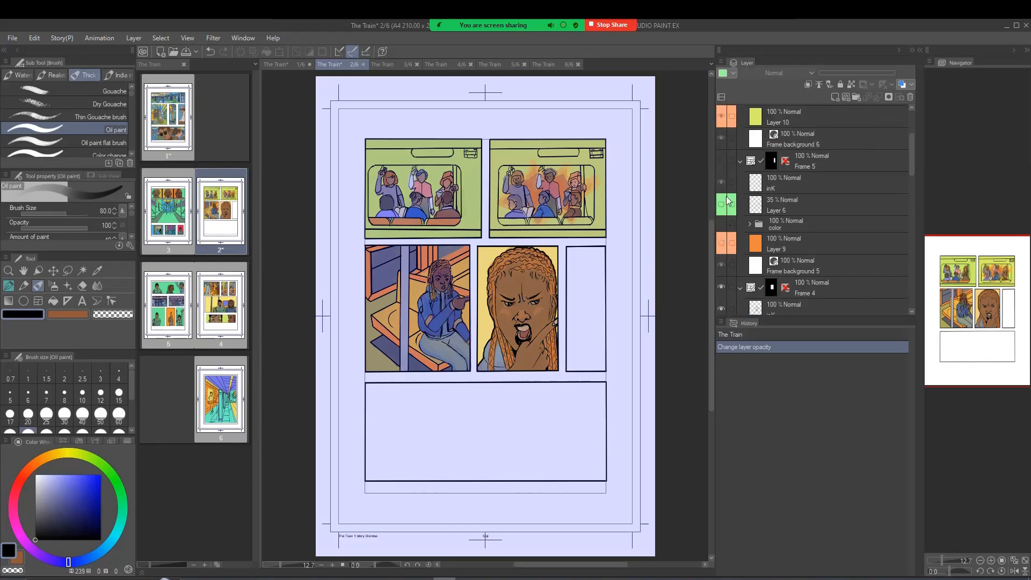
left_click(720, 161)
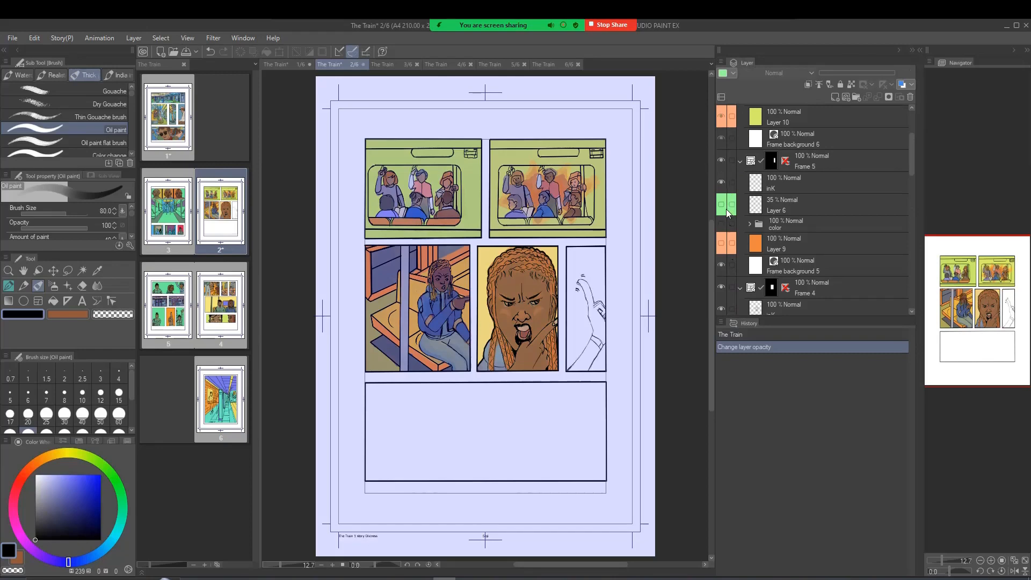
left_click(720, 183)
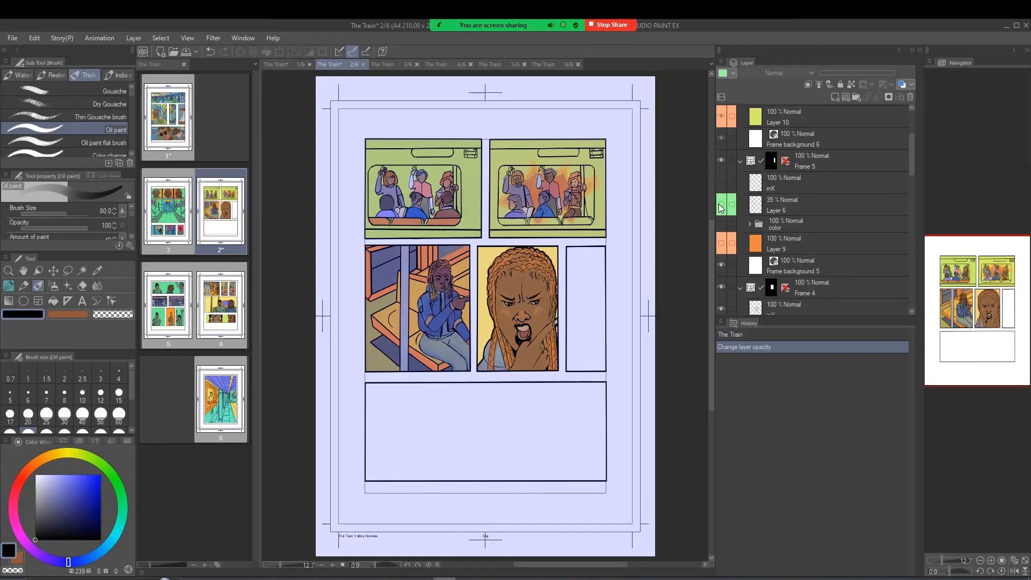
left_click(720, 206)
left_click(799, 206)
left_click(863, 72)
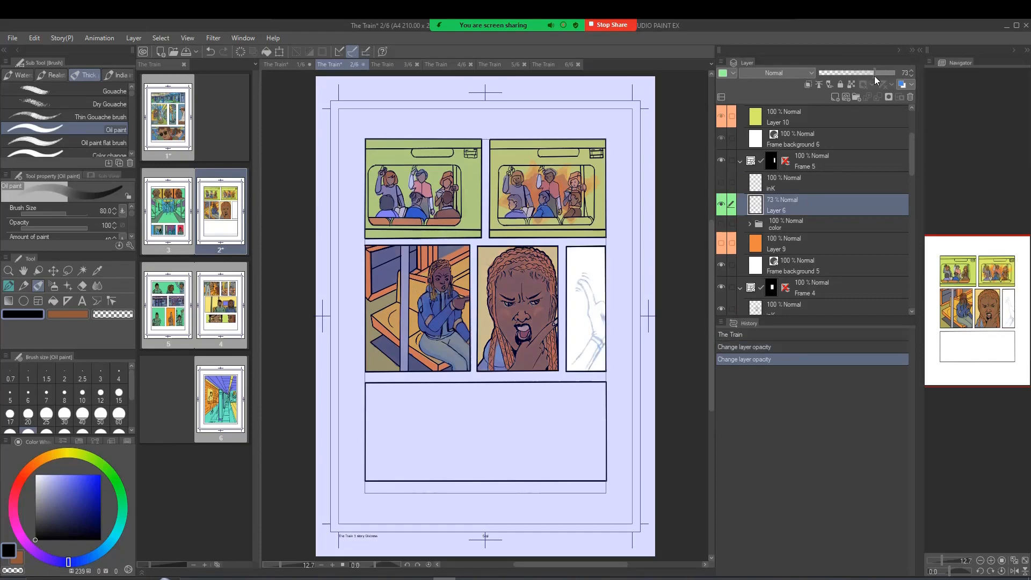
- Switch Frame 5 from the Layer 6 sketch to its ink and turn on the orange Layer 9 base
left_click(720, 182)
left_click(721, 203)
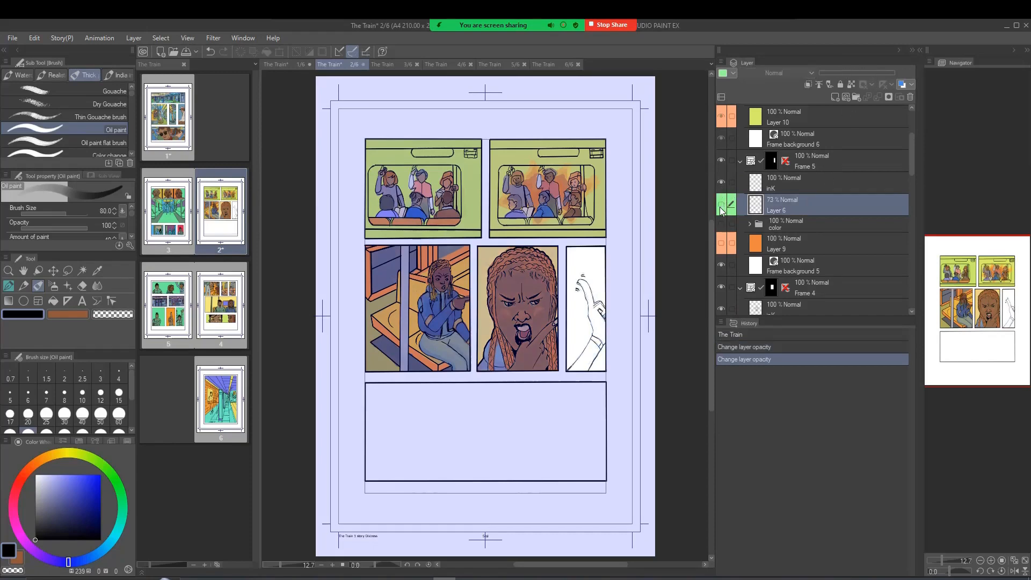
left_click(722, 242)
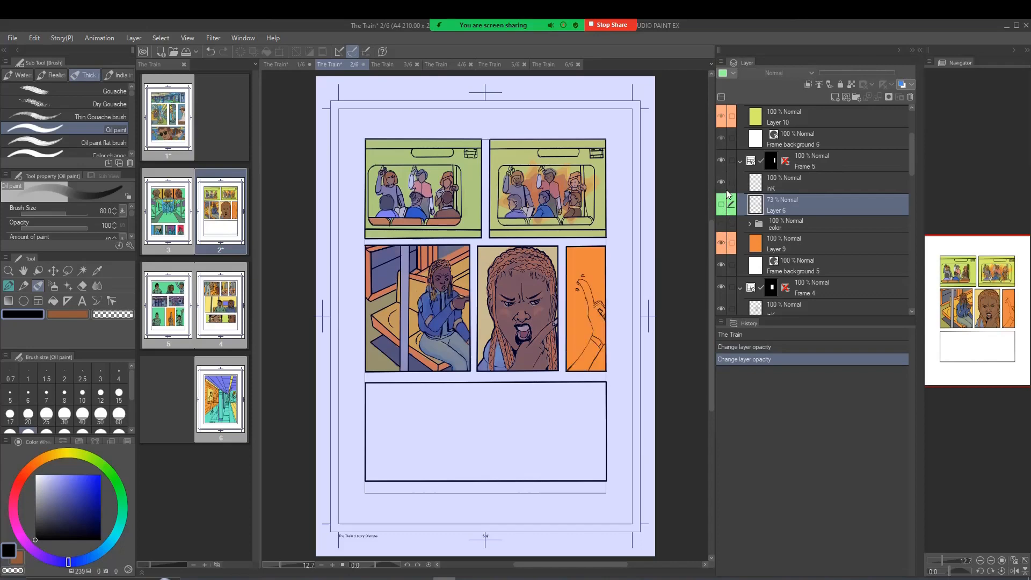
- Turn on the color folder in Frame 5 and make Frame 6 visible
left_click(721, 224)
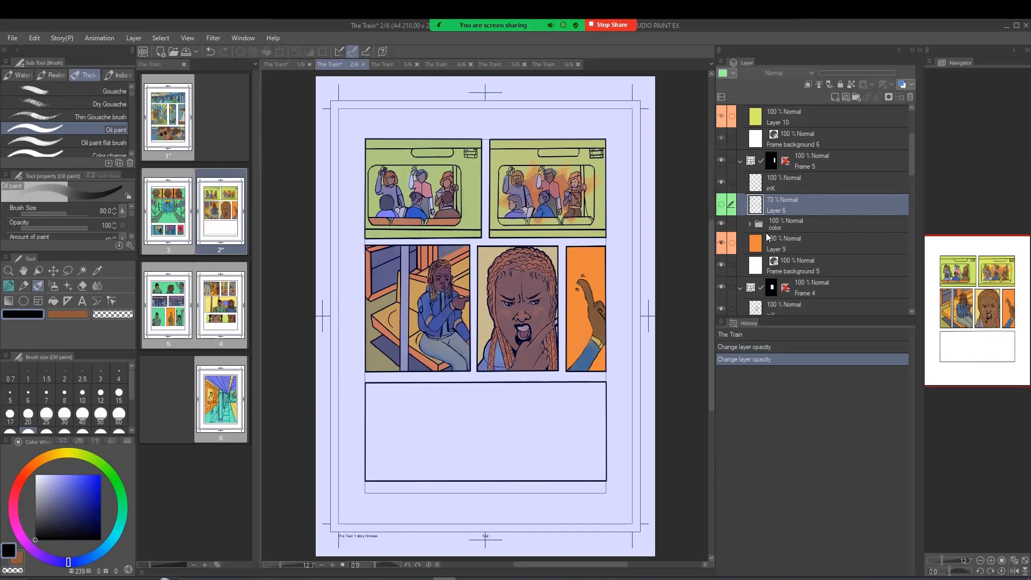
scroll(756, 219, "up", 3)
scroll(752, 204, "up", 1)
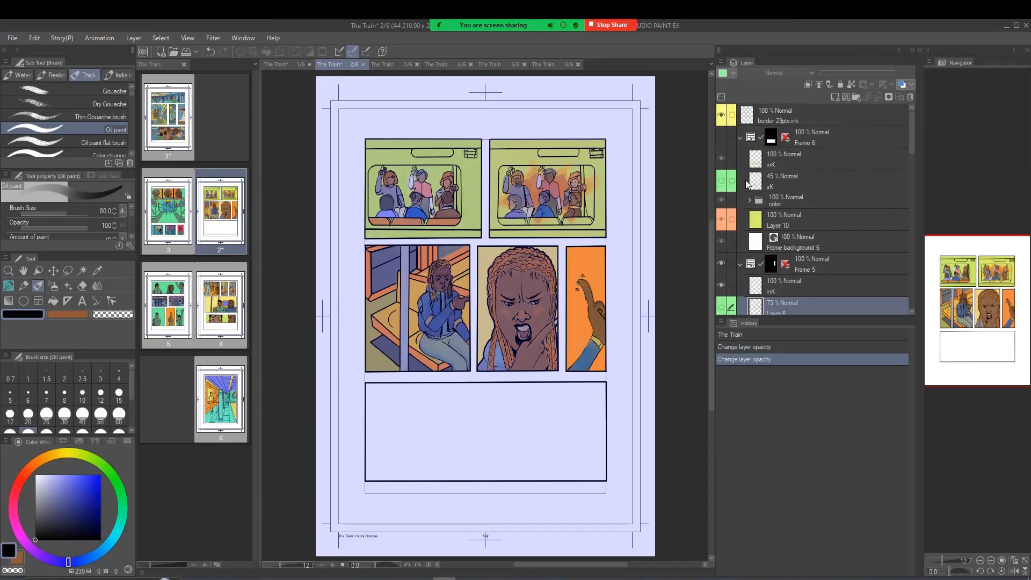
left_click(721, 138)
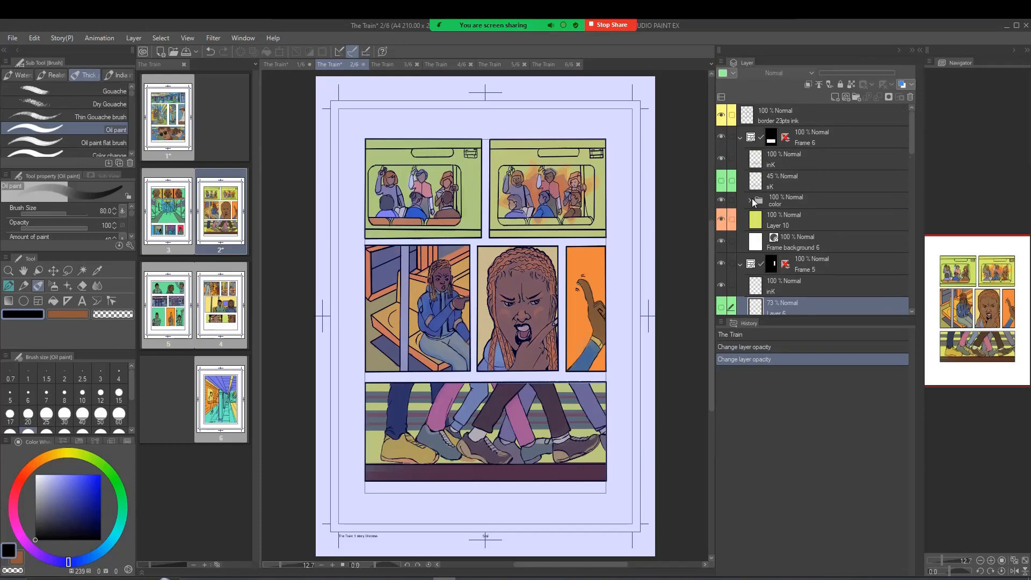
- Leave only the sK sketch showing over Frame 6's background and set that sketch's opacity to 77%
left_click(723, 216)
left_click(722, 199)
left_click(723, 159)
left_click(722, 182)
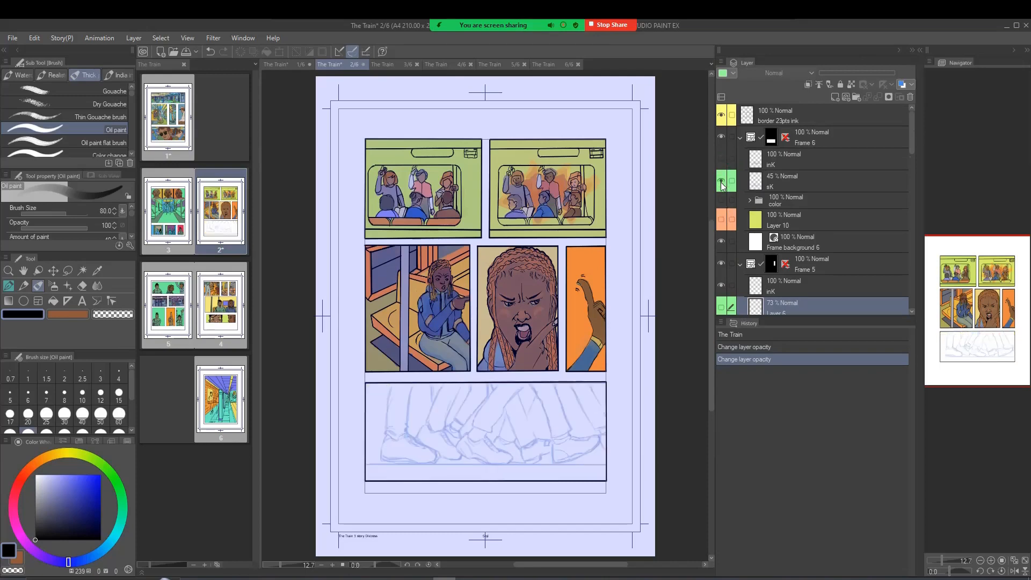
left_click(774, 186)
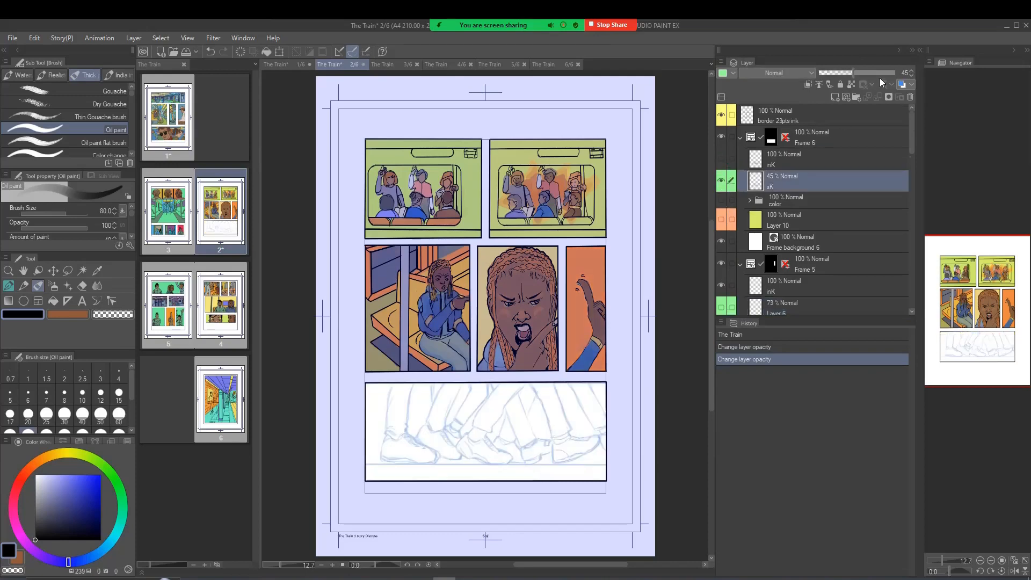
left_click_drag(880, 75, 866, 79)
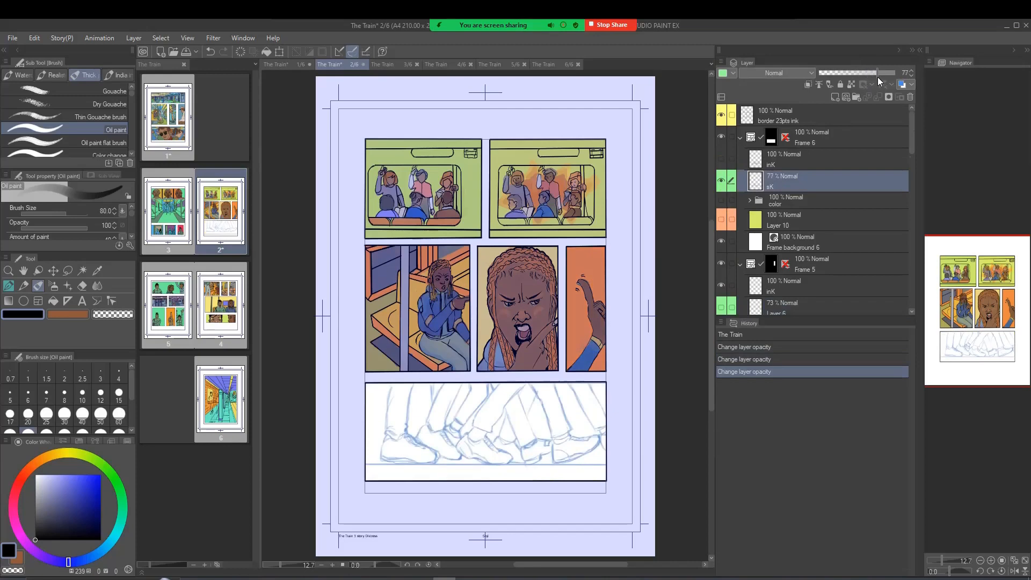
- Switch Frame 6 from the sK sketch to its ink, and turn on the yellow-green Layer 10 base and the color folder
left_click(723, 159)
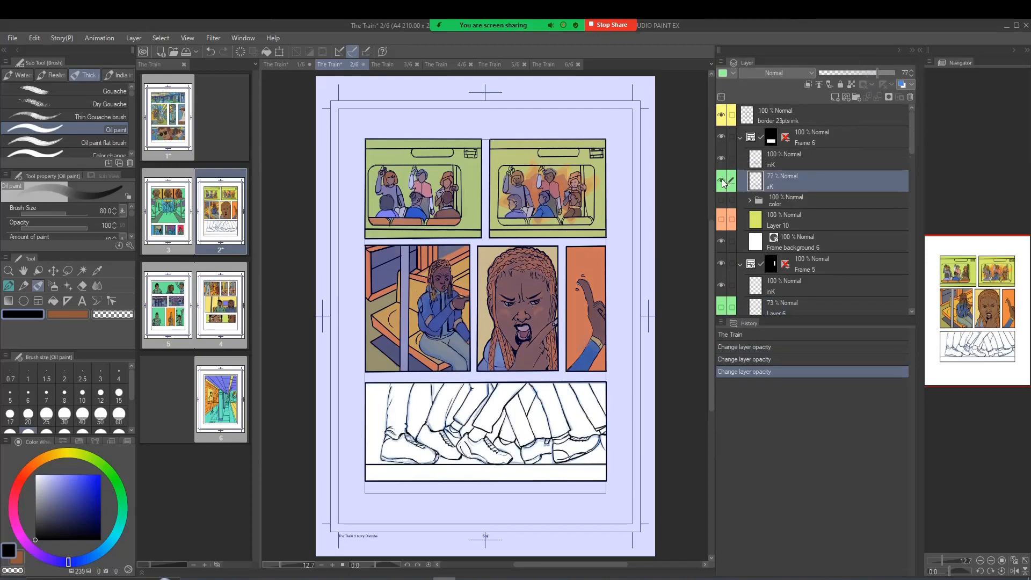
left_click(722, 181)
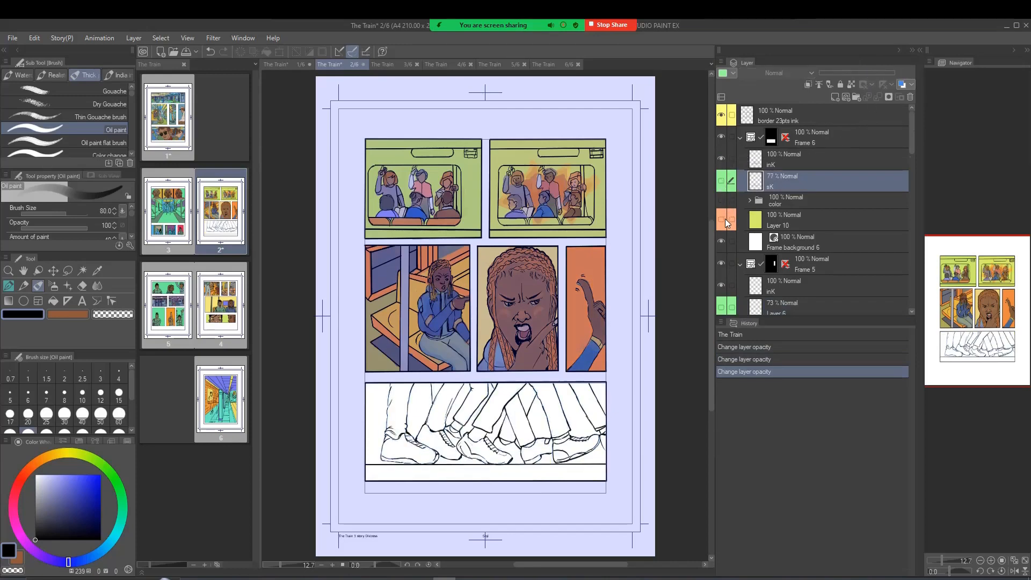
left_click(721, 219)
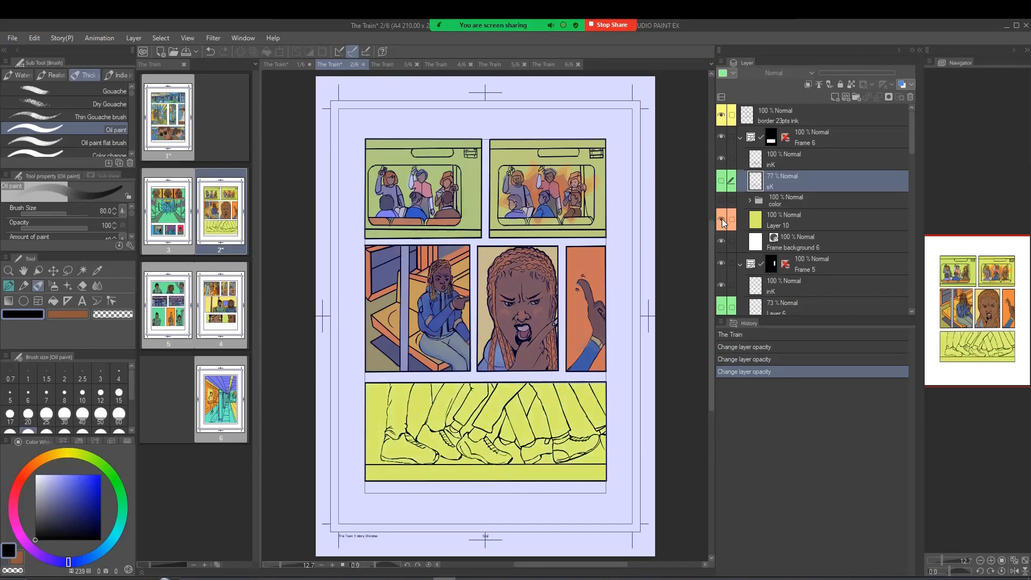
left_click(721, 201)
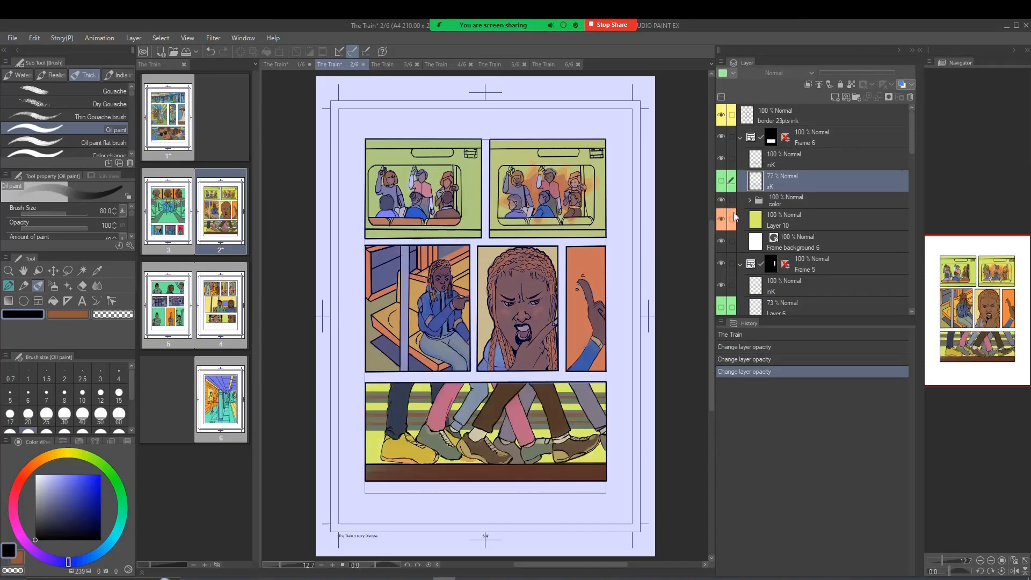
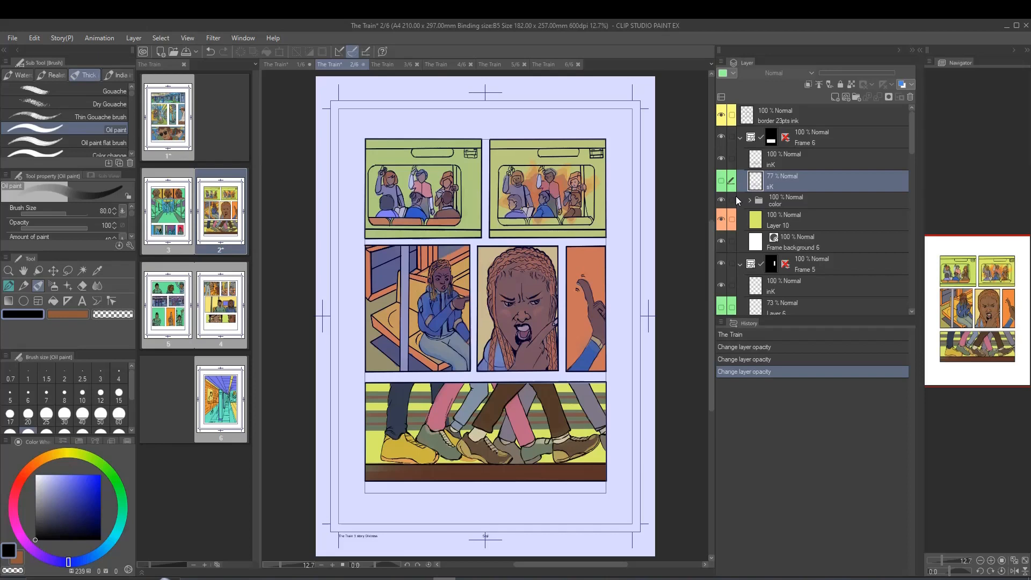
- Open pages 1 through 6 of The Train one after another to review the artwork, and return to page 1
double_click(160, 105)
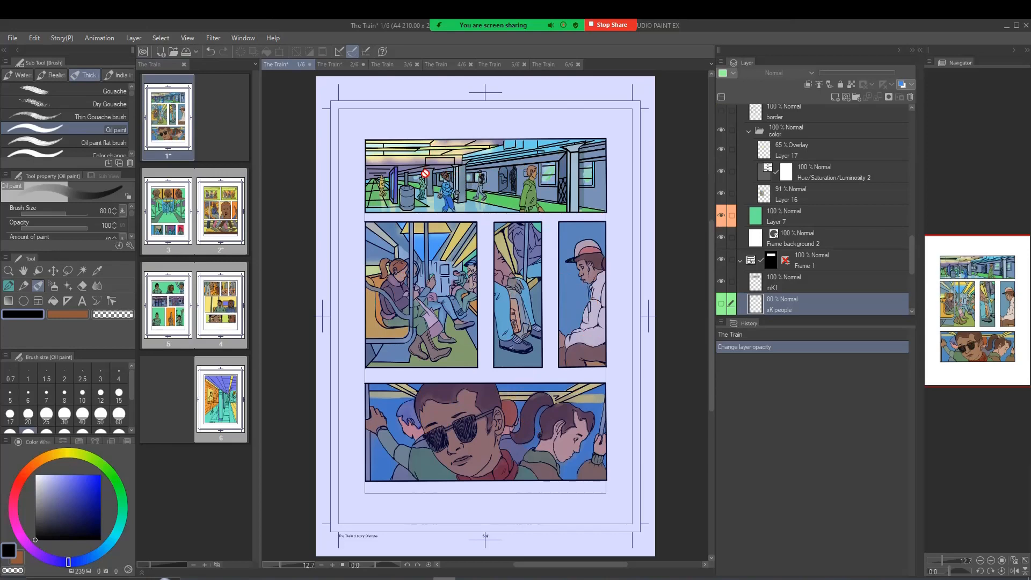
double_click(211, 203)
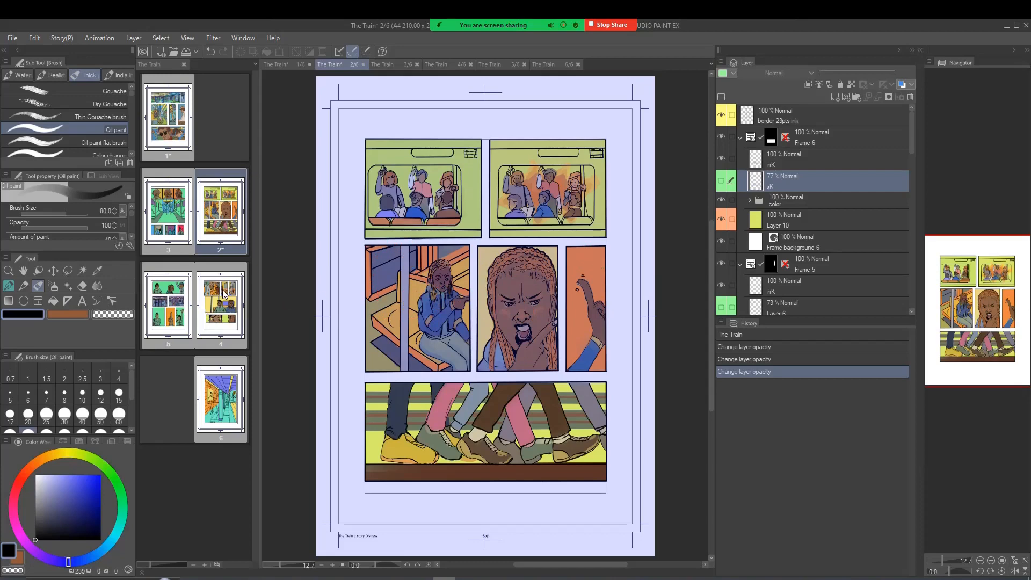
double_click(176, 226)
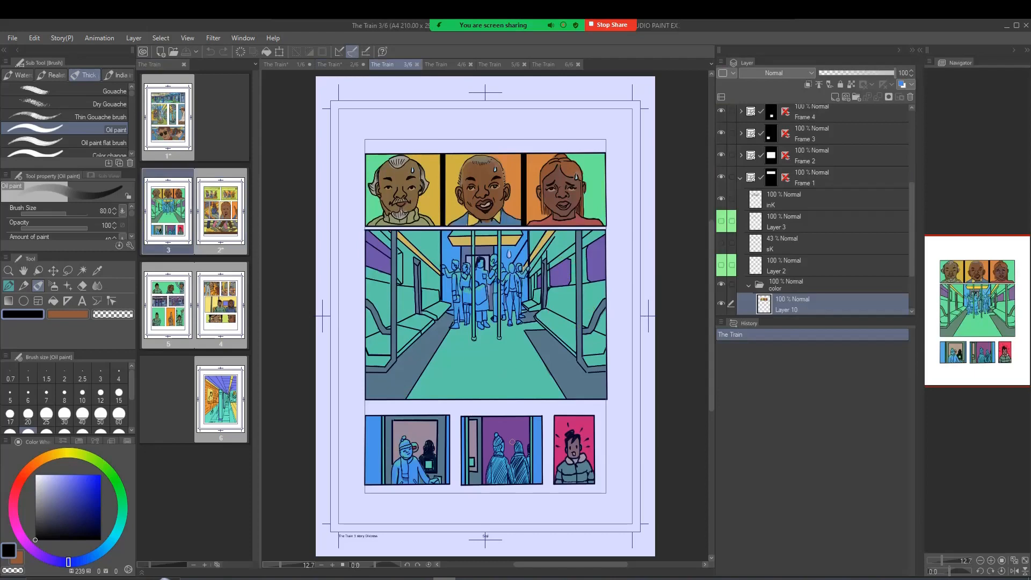
double_click(225, 319)
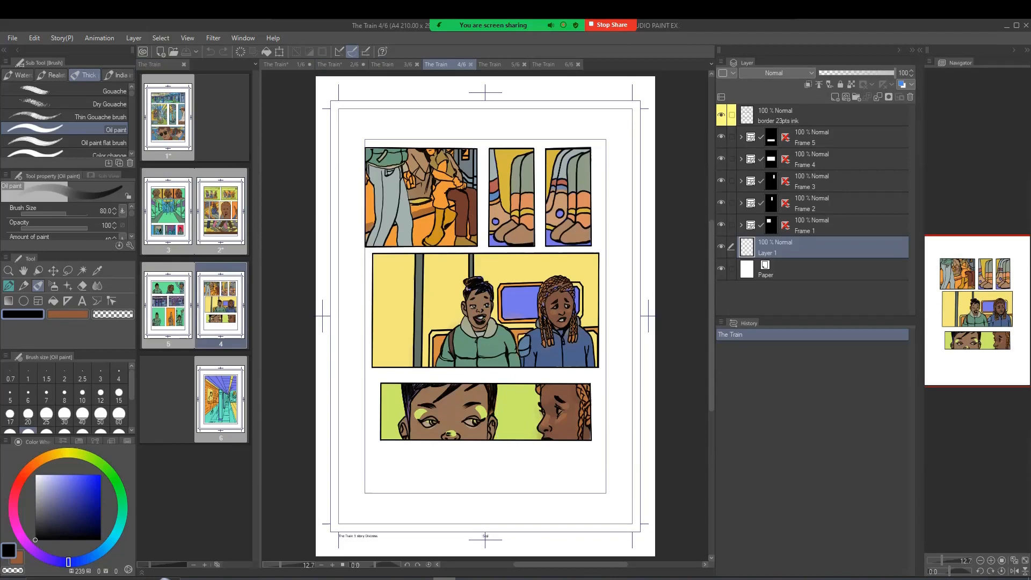
double_click(184, 310)
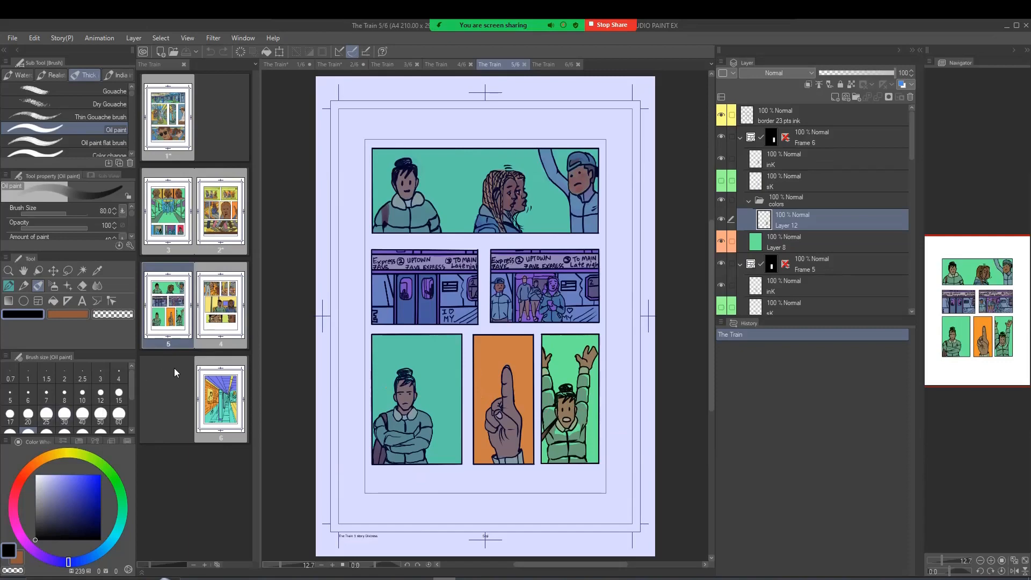
left_click(217, 409)
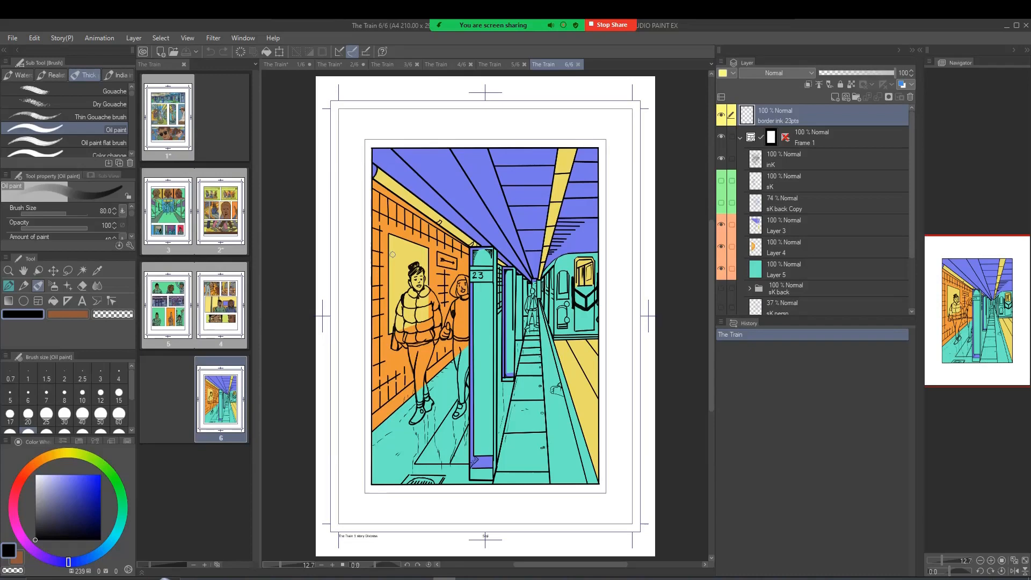
left_click(298, 67)
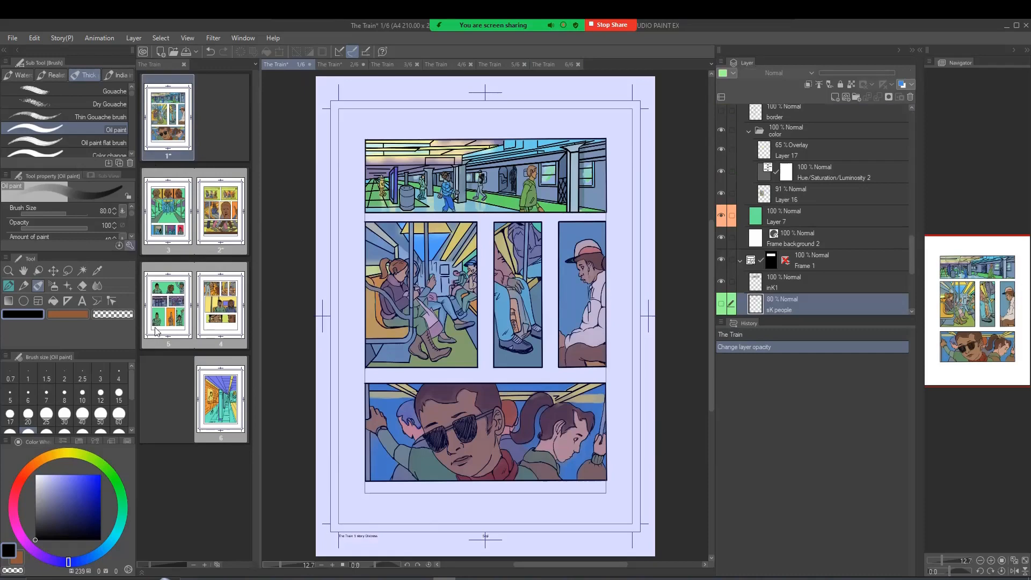
- Check the recent files list for the comic's The Train.cmc management file, and close the list without opening anything
left_click(17, 37)
mouse_move(57, 92)
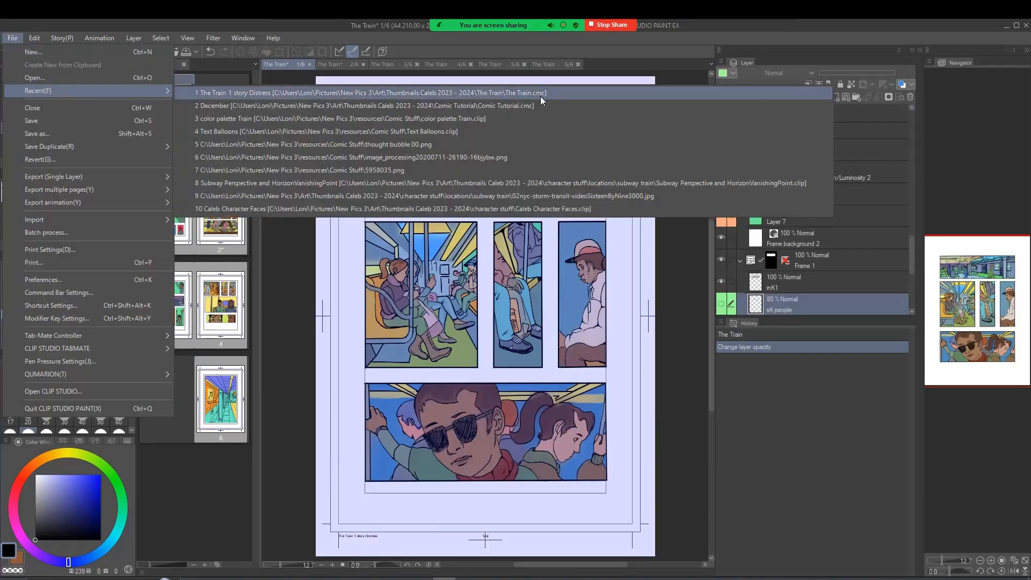
left_click(303, 282)
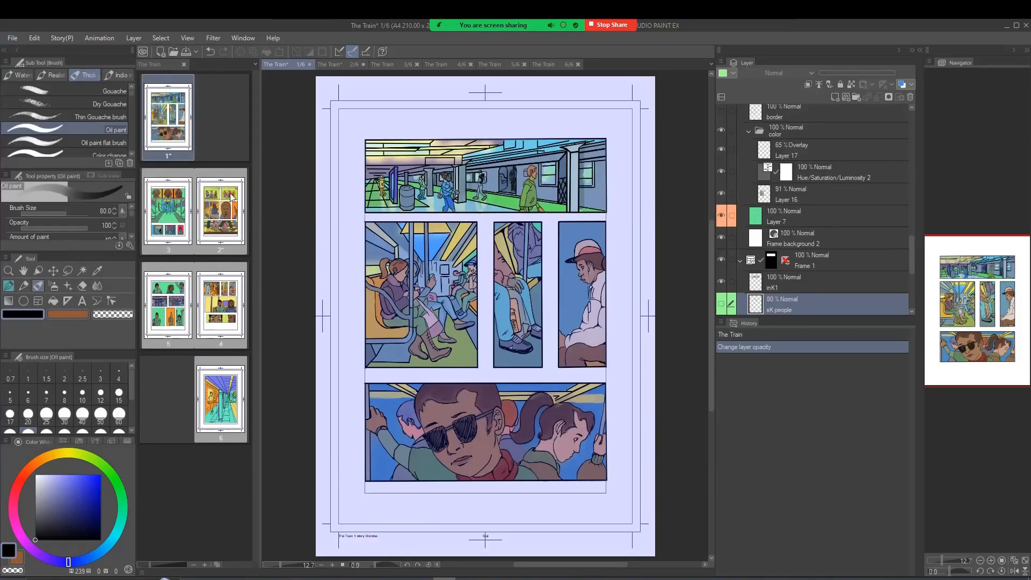
- Show how to move between the comic's pages, using both the page thumbnails and the already open canvases up to page 5
double_click(232, 199)
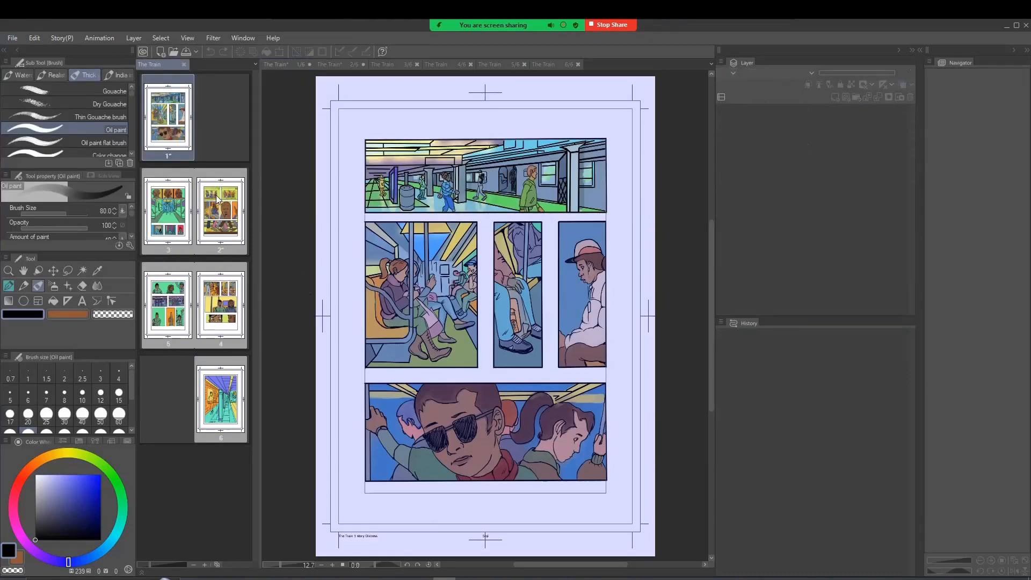
double_click(168, 218)
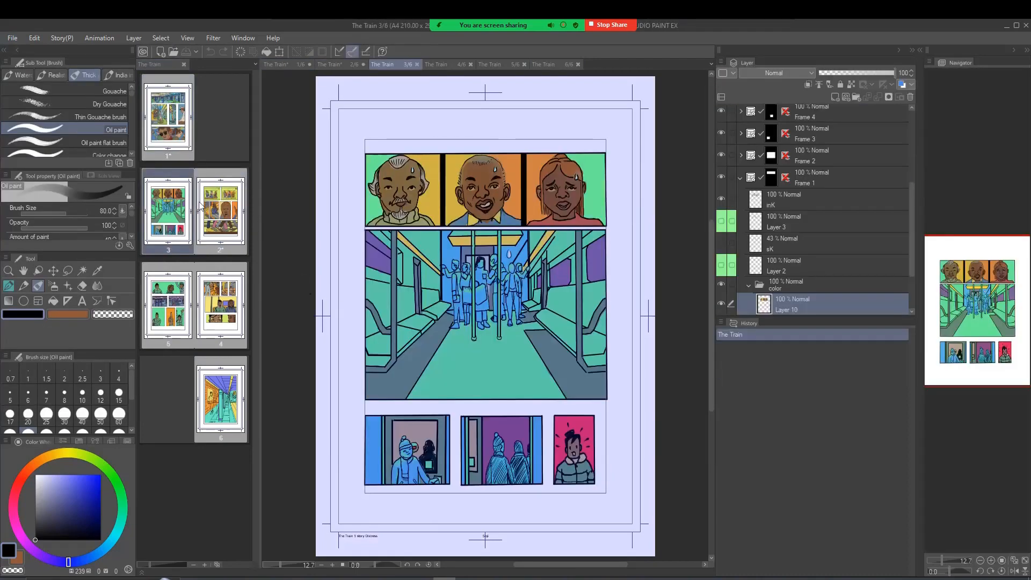
double_click(182, 138)
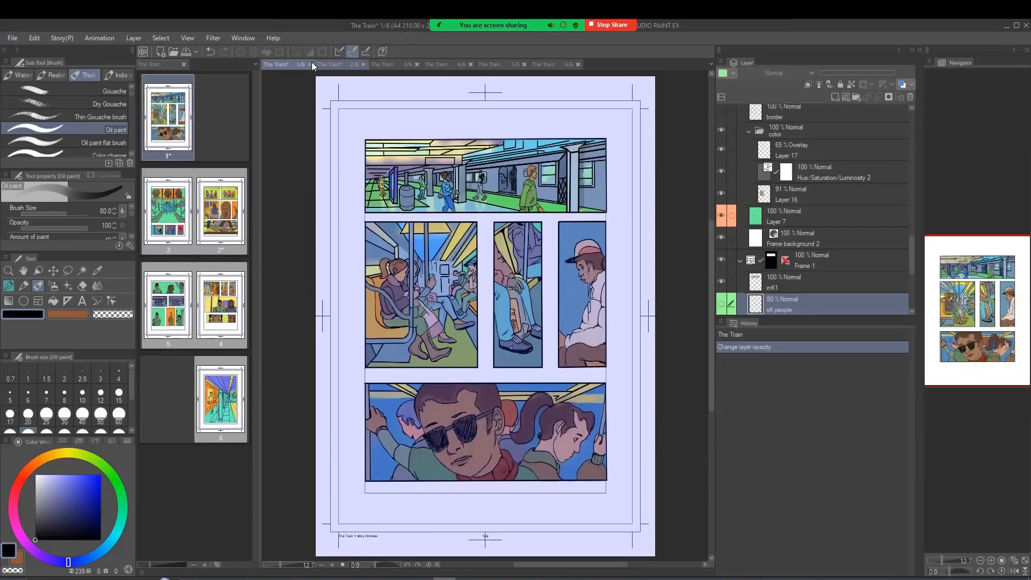
left_click(340, 66)
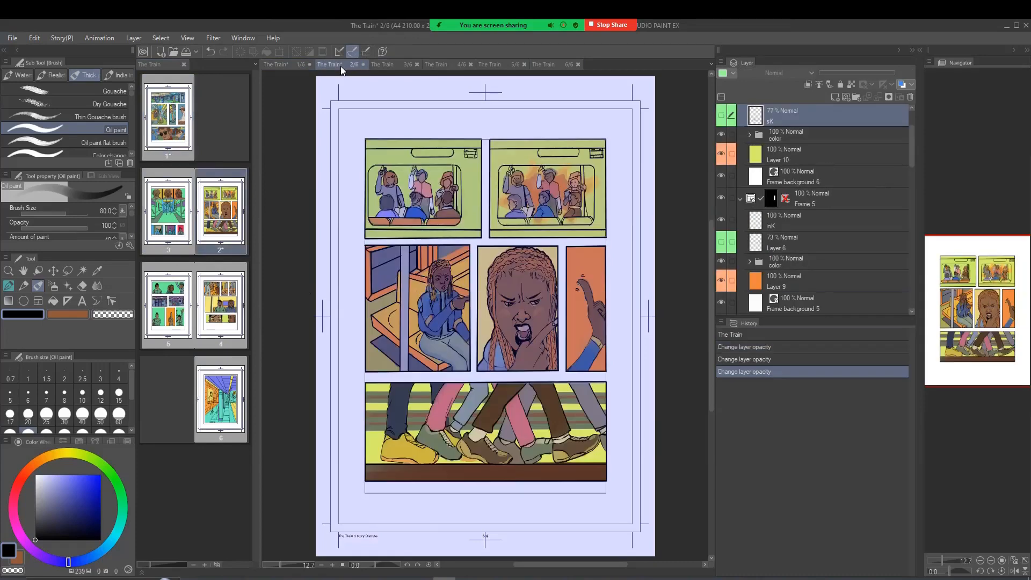
left_click(386, 66)
left_click(445, 64)
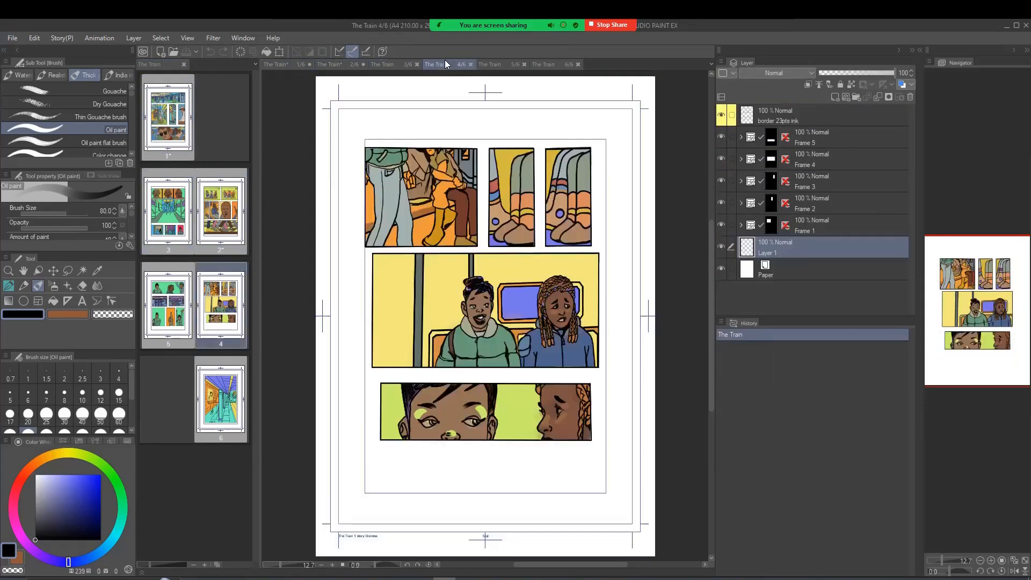
left_click(495, 63)
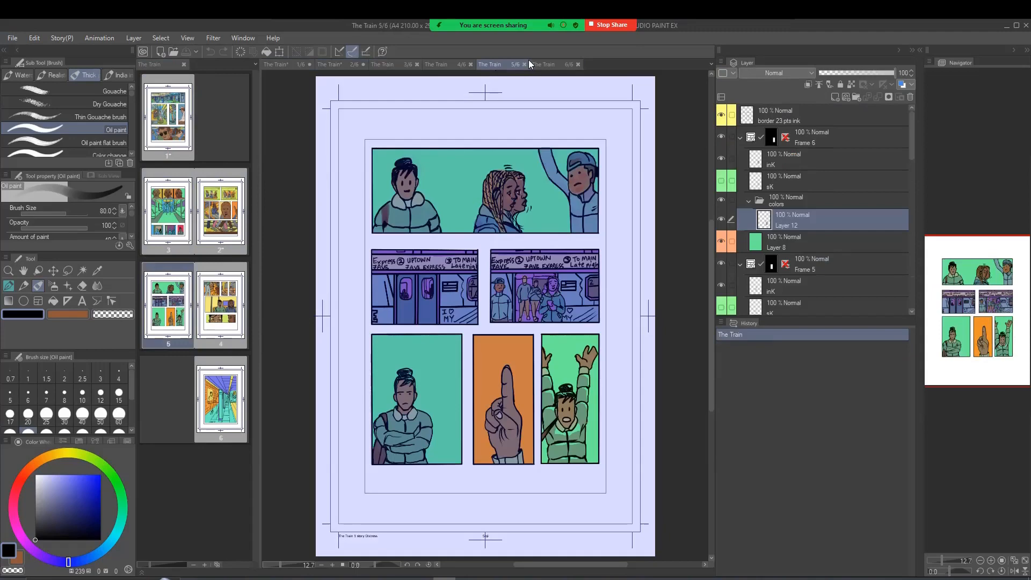
- Return to page 1, start saving it under a new name, and accept saving a copy of the canvas
left_click(273, 61)
left_click(12, 38)
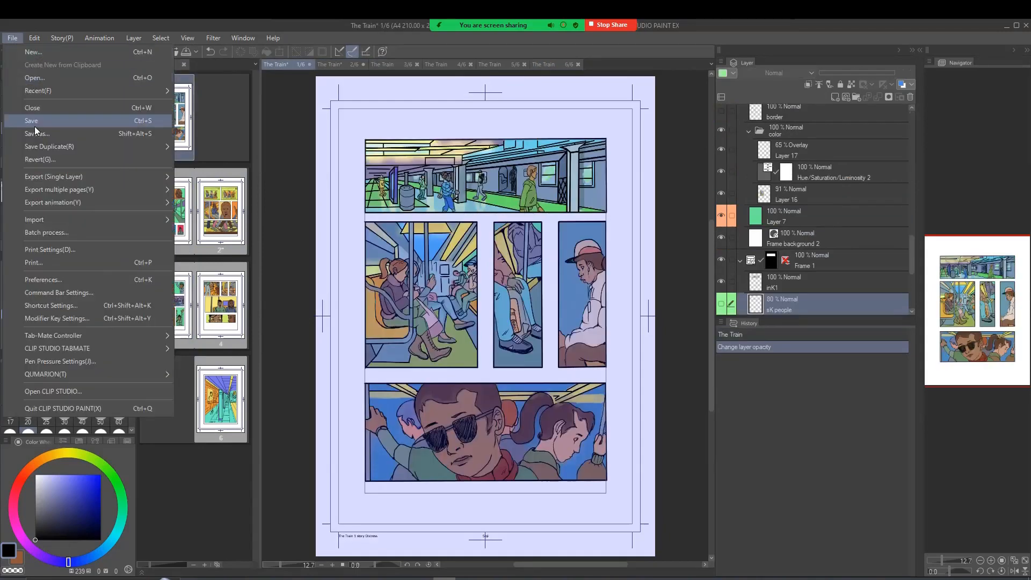
key("Escape")
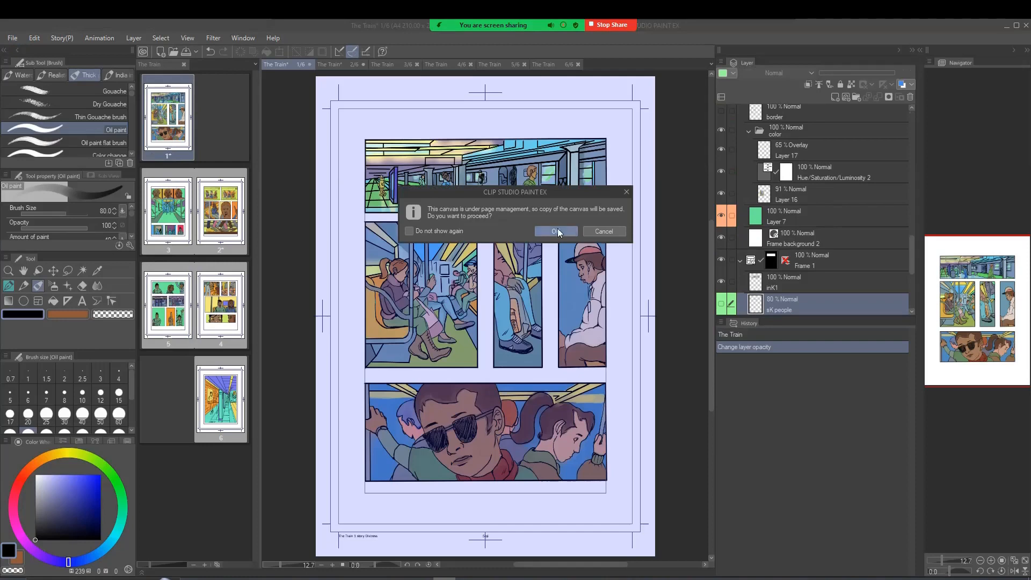
mouse_move(417, 191)
left_mouse_down()
mouse_move(517, 204)
mouse_move(465, 201)
left_mouse_up()
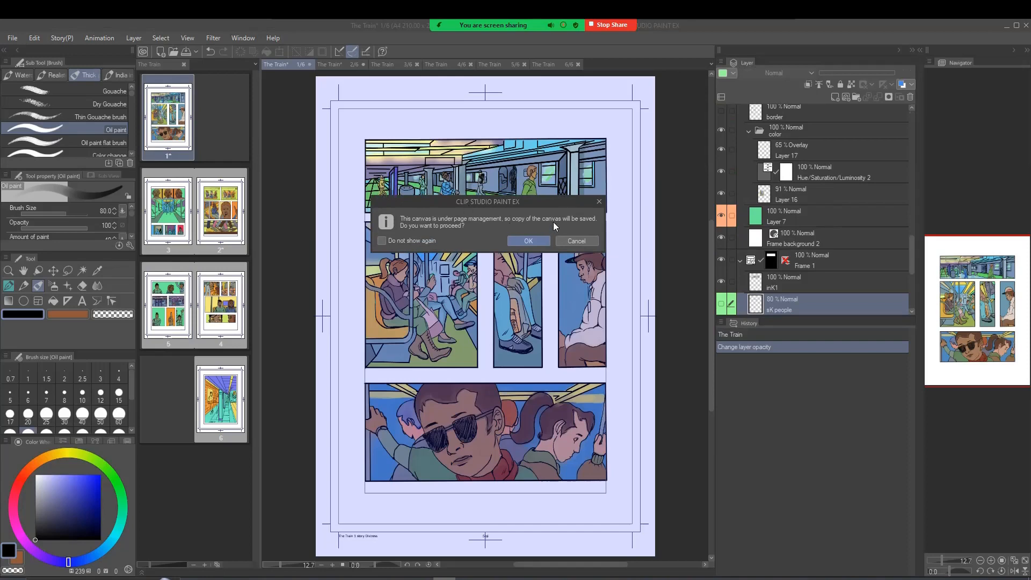
left_click(522, 240)
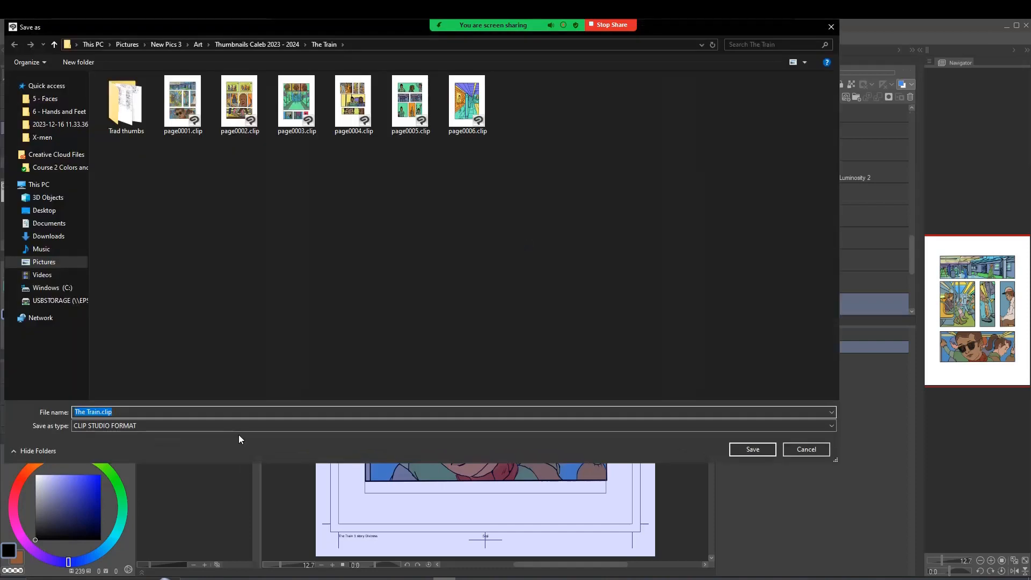
- Save the page 1 copy in JPEG format with 1 added to the file name The Train, accepting the loss of layer information
left_click(249, 425)
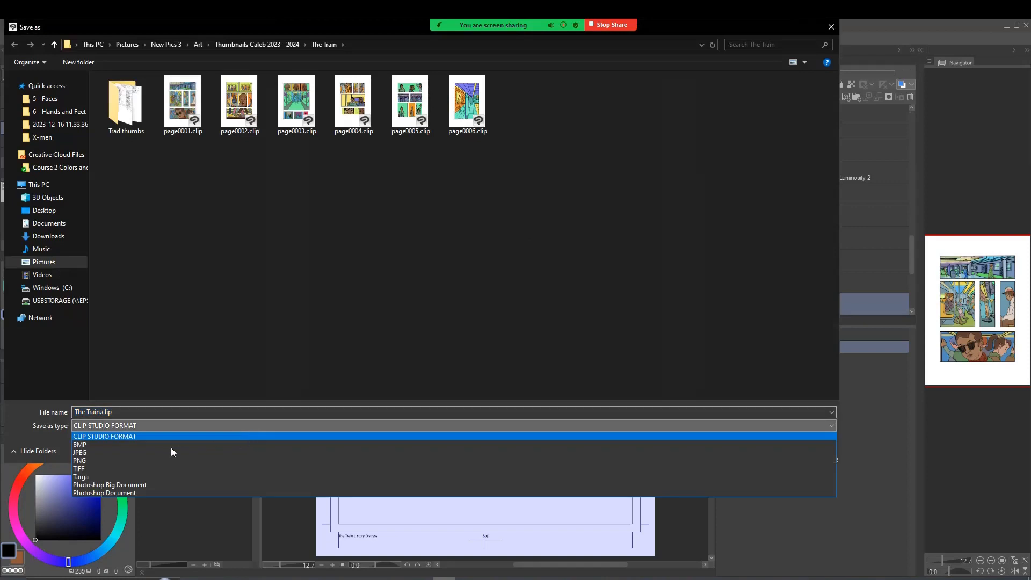
left_click(122, 451)
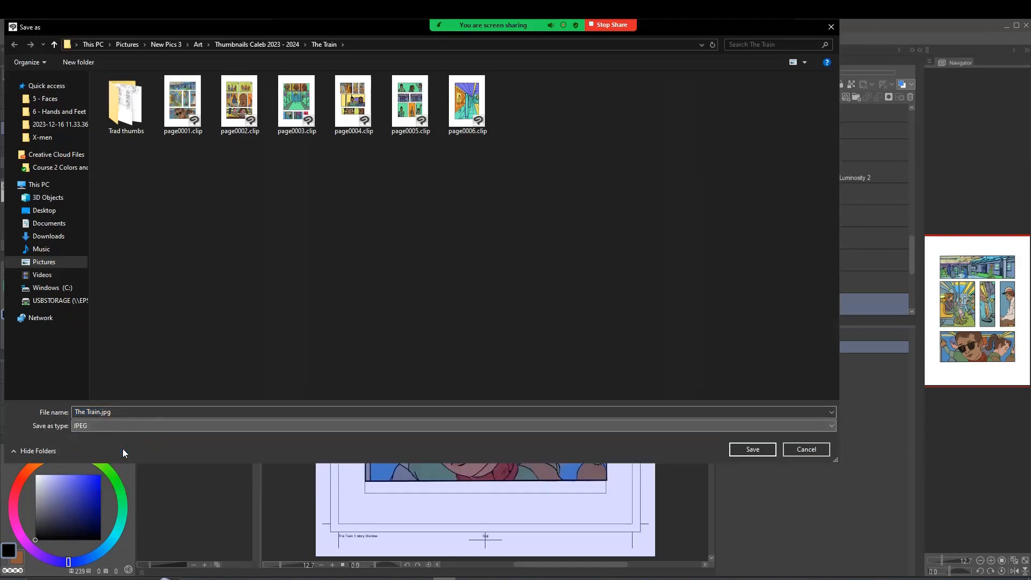
left_click(101, 412)
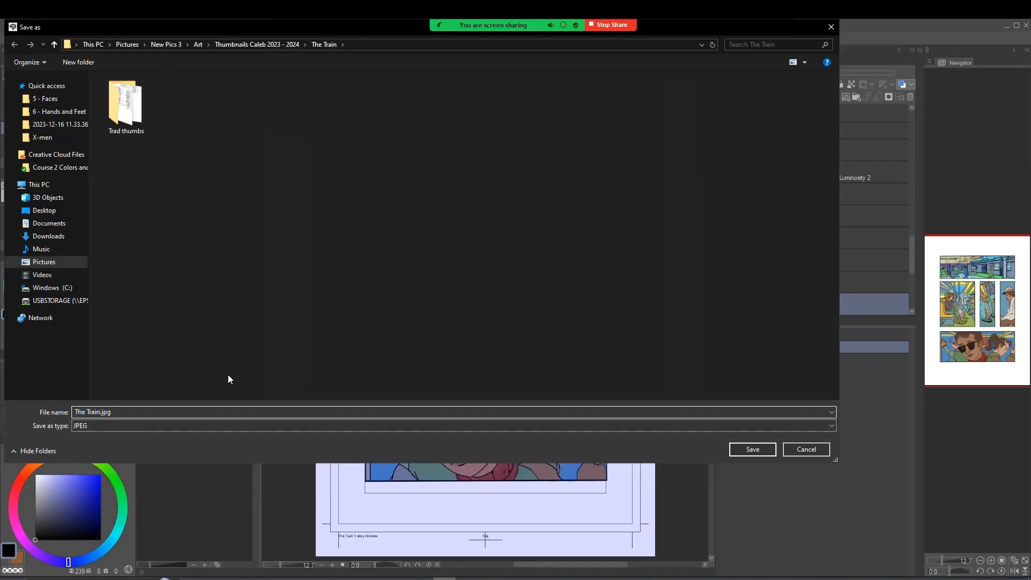
type("1")
key("Return")
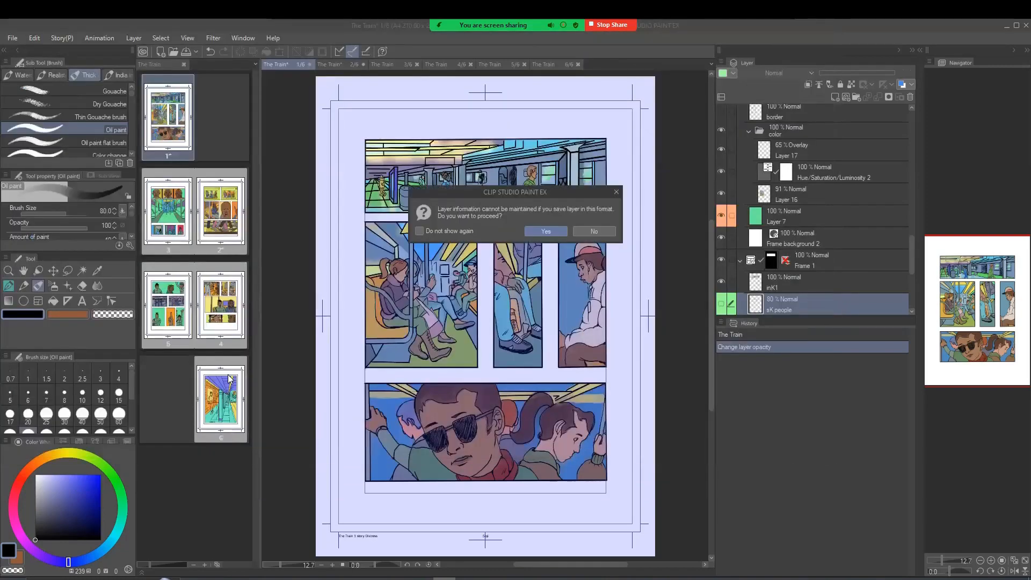
key("Return")
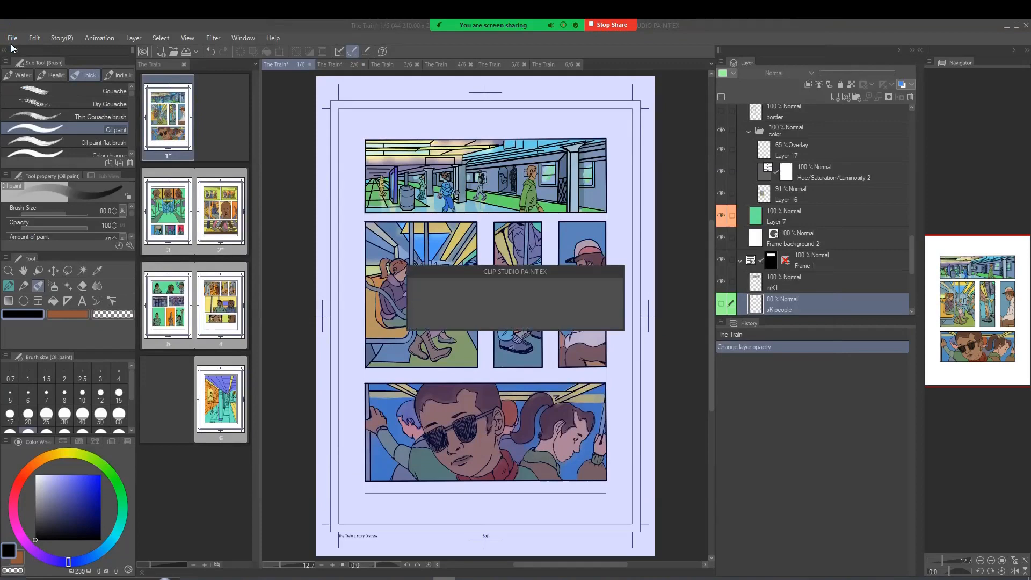
- Open the saved page copy The Train 1.jpg from The Train folder
left_click(11, 37)
left_click(32, 79)
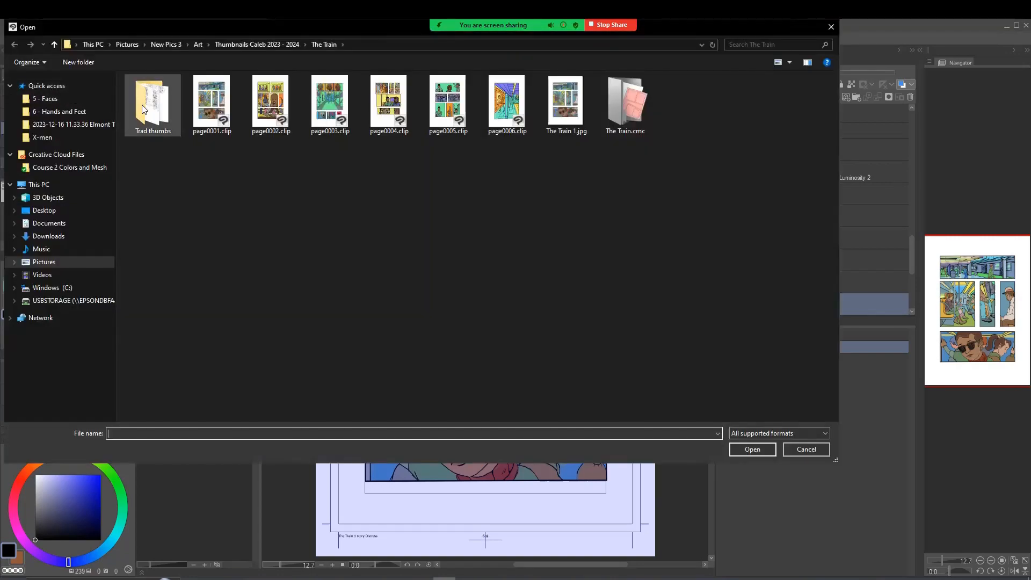
double_click(553, 113)
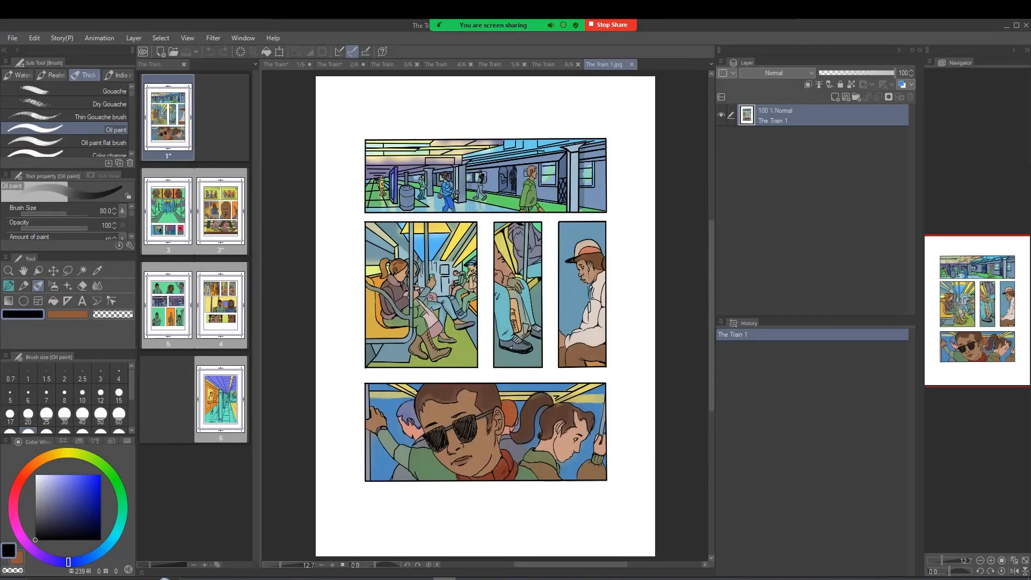
- Examine the flattened JPEG page up close and as a whole, checking its panels and its single layer
scroll(644, 168, "down", 1)
scroll(658, 196, "up", 2)
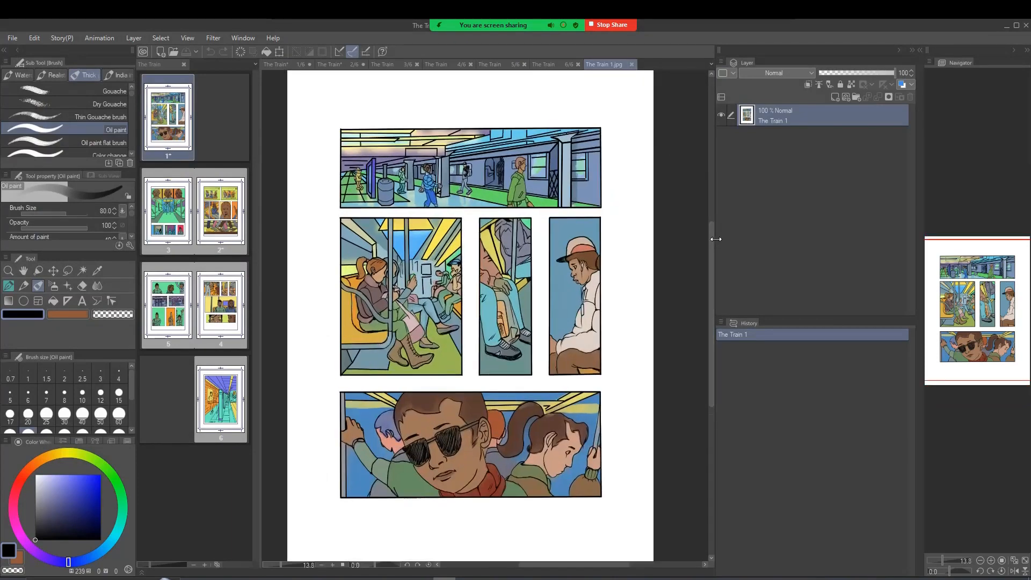
mouse_move(712, 233)
left_mouse_down()
mouse_move(717, 189)
mouse_move(720, 224)
left_mouse_up()
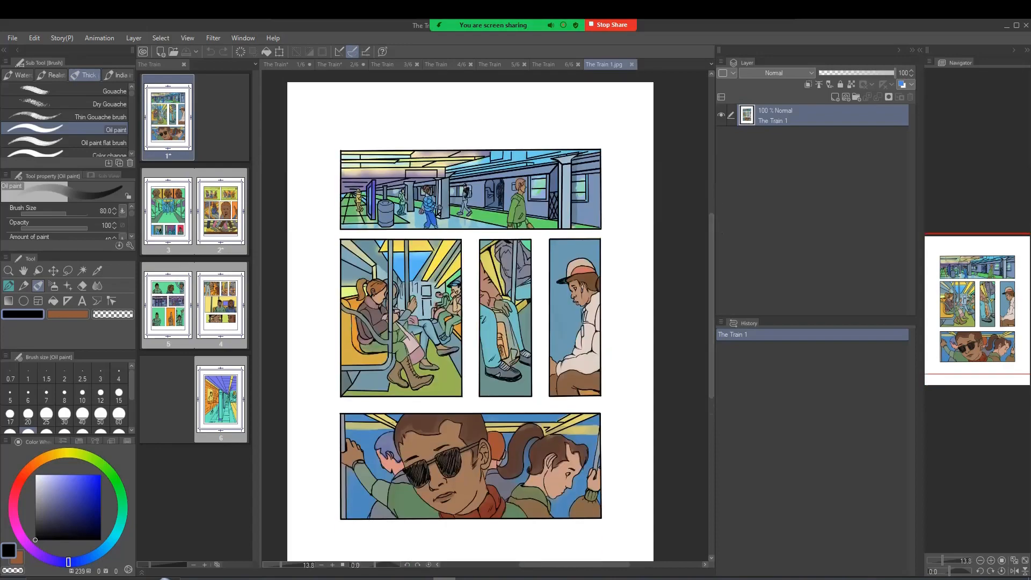
left_click(8, 270)
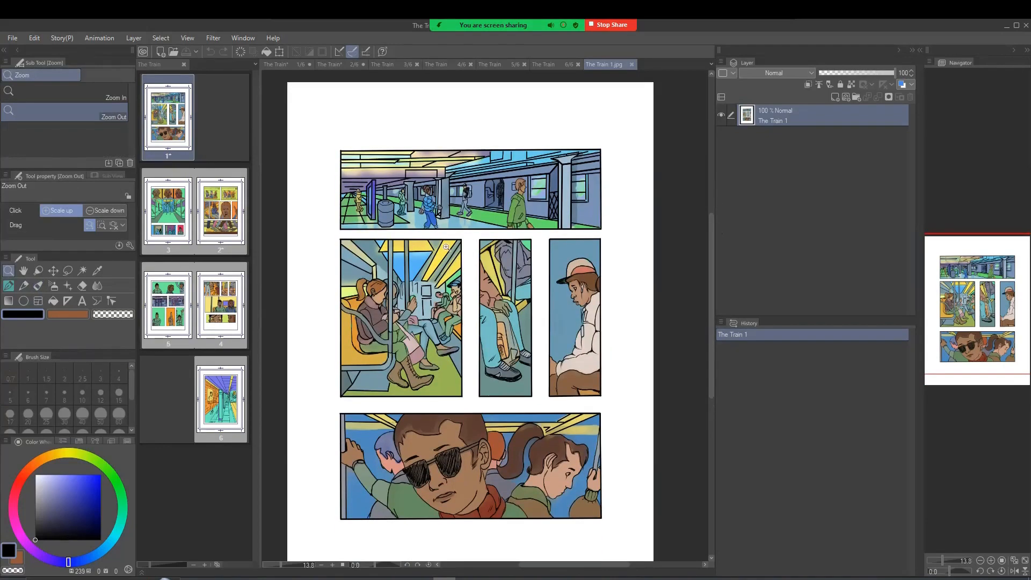
left_click(460, 188)
scroll(460, 188, "down", 1)
scroll(472, 211, "down", 2)
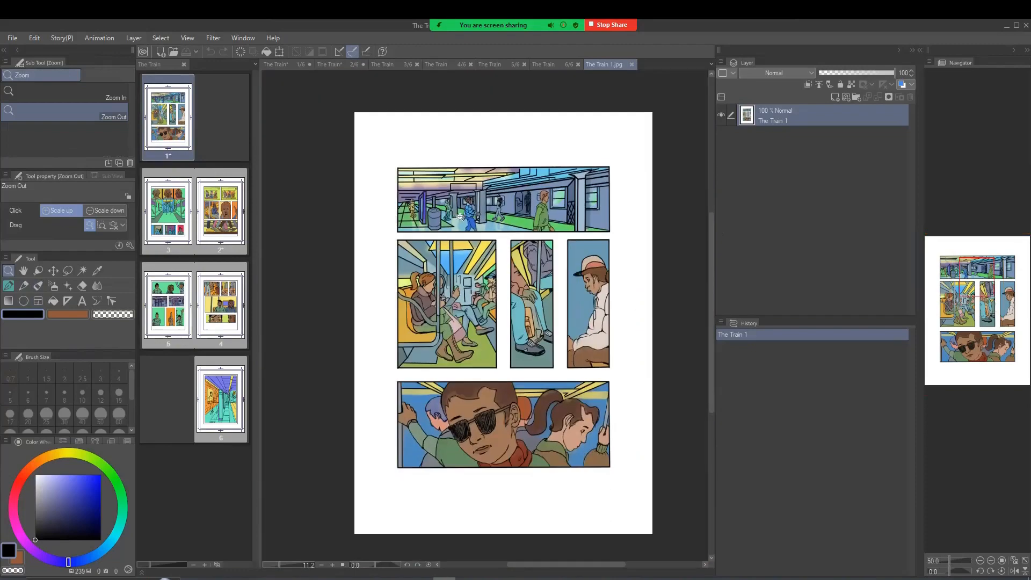
scroll(467, 216, "up", 1)
scroll(468, 216, "up", 1)
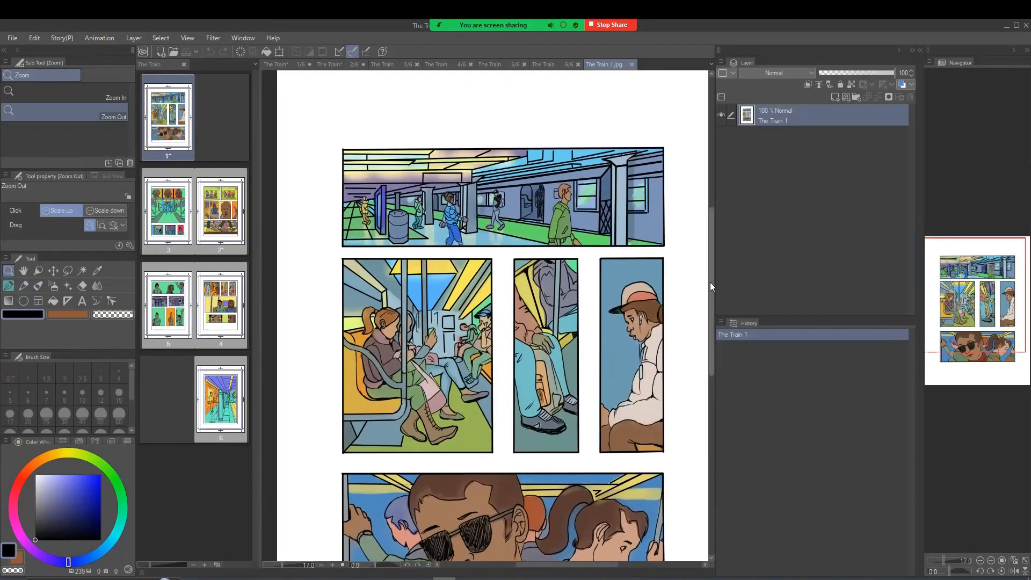
mouse_move(710, 282)
left_mouse_down()
mouse_move(722, 146)
mouse_move(704, 311)
mouse_move(705, 299)
left_mouse_up()
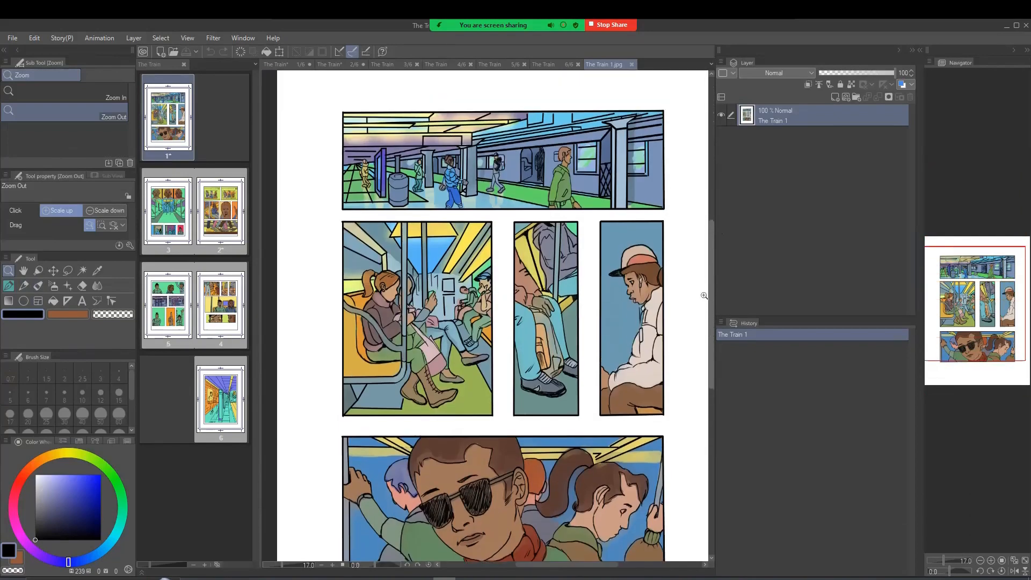
left_click(542, 270)
left_click(542, 269)
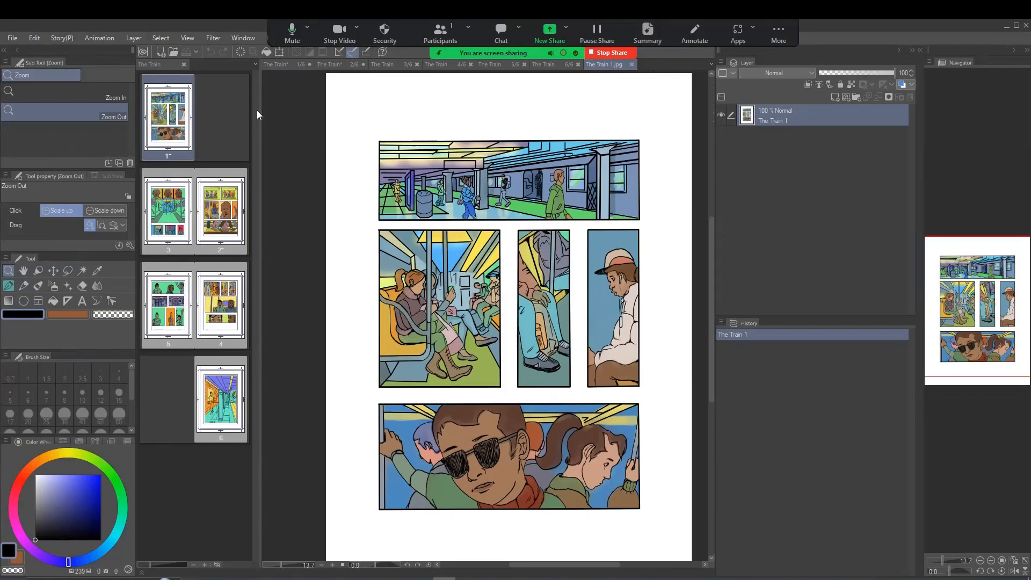
- Create a new illustration canvas in B5 size at 300 dpi, in color with gray paper
key("ctrl+n")
left_click(184, 143)
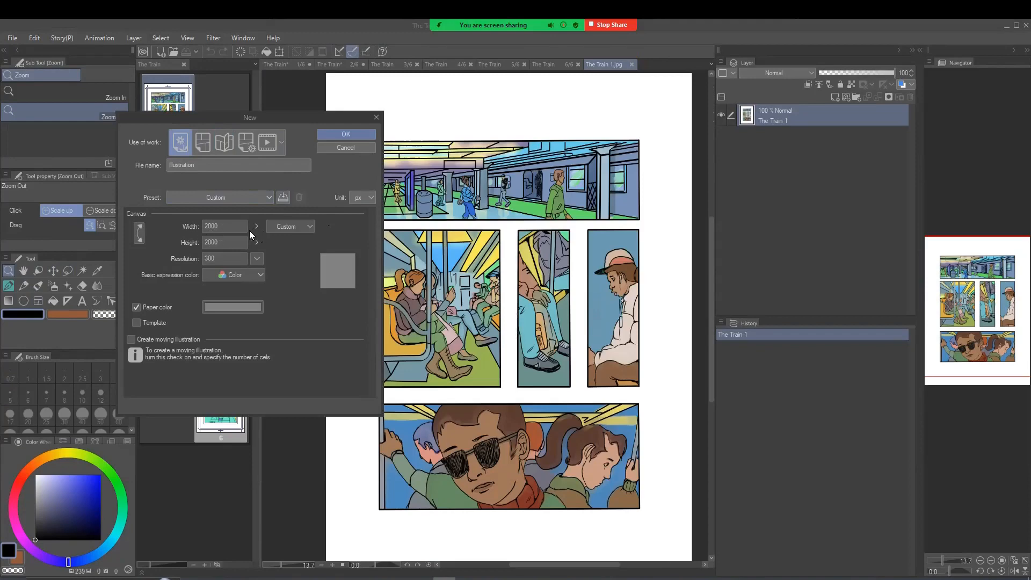
left_click(296, 227)
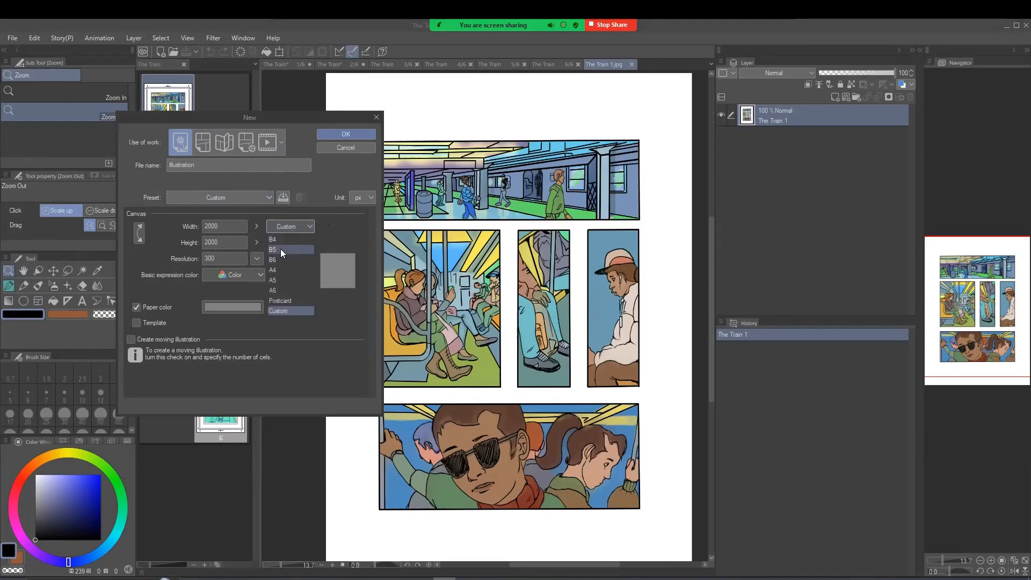
left_click(281, 249)
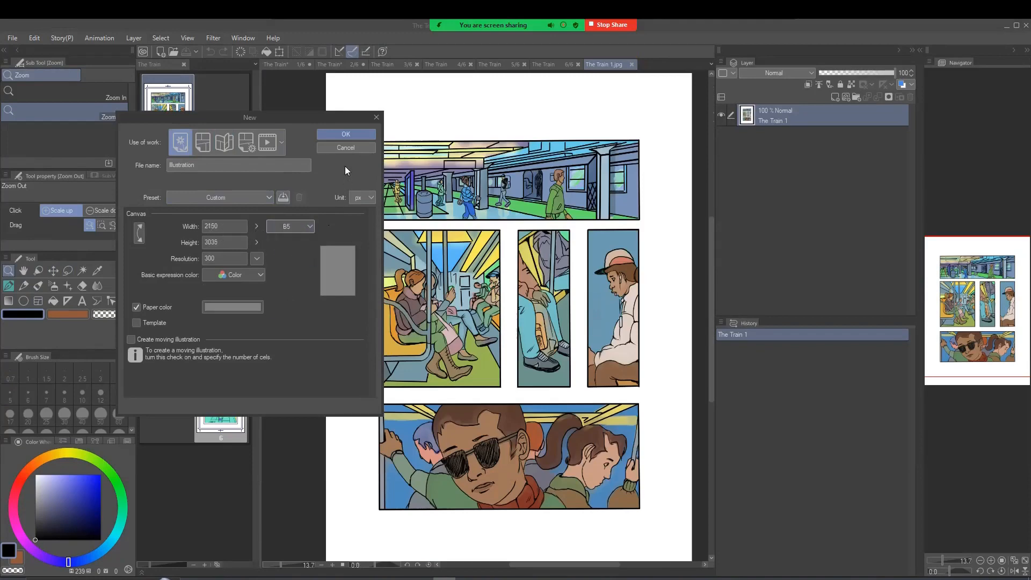
left_click(358, 135)
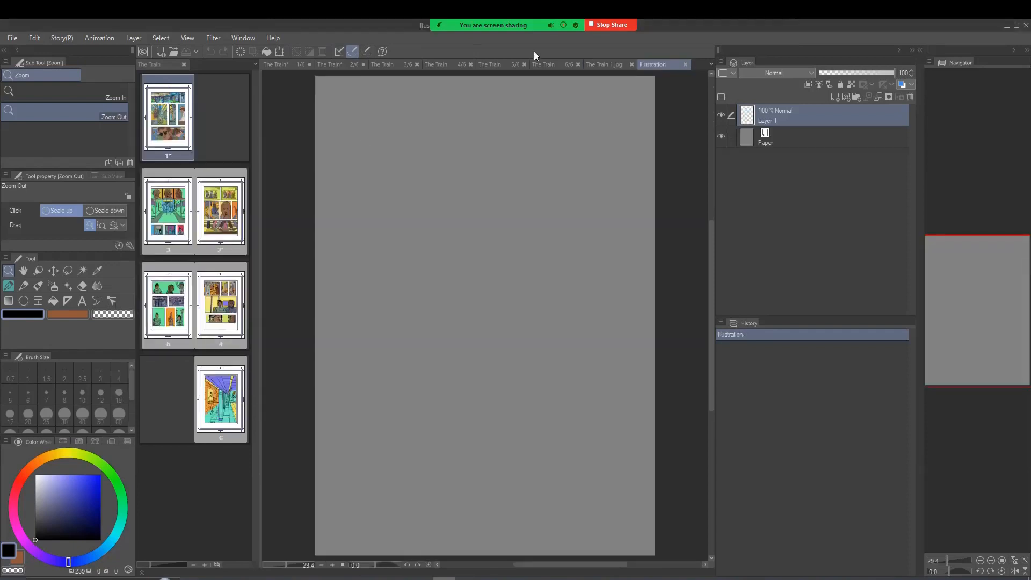
- Copy a rectangular selection around the wide station panel in The Train 1.jpg and paste it into the new illustration
left_click(599, 64)
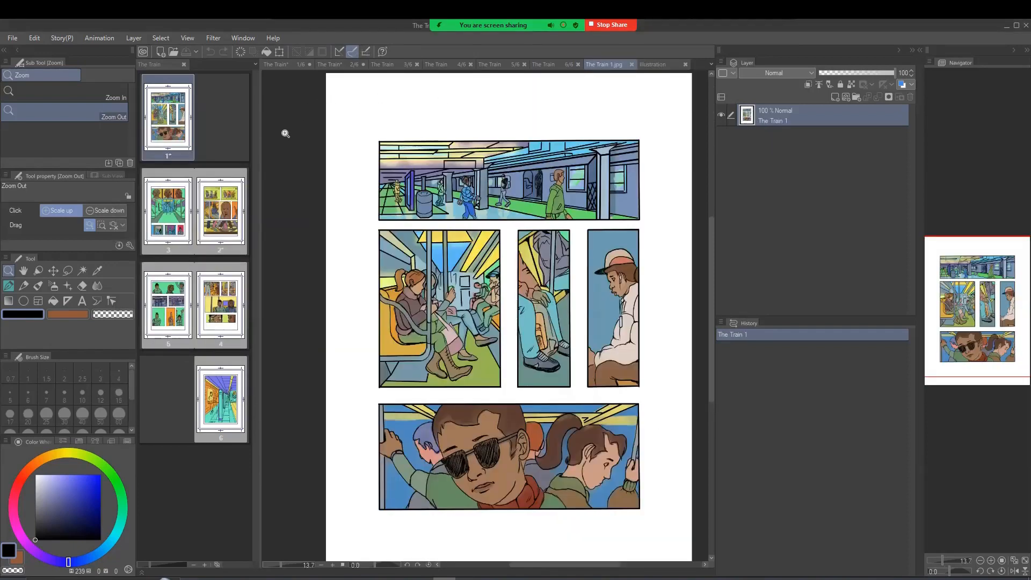
left_click(66, 271)
left_click(16, 91)
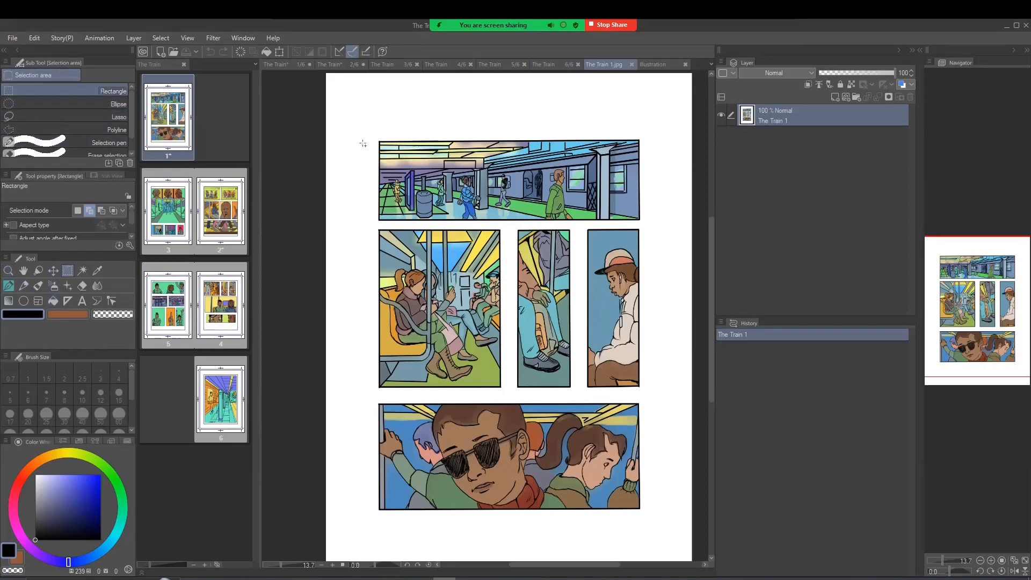
left_click_drag(376, 124, 632, 222)
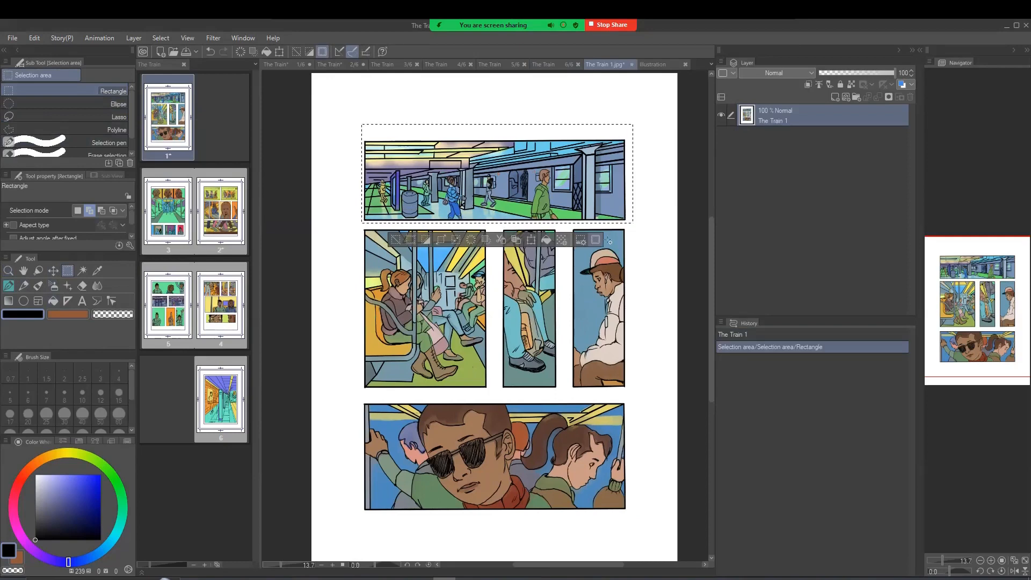
left_click(610, 242)
left_click(656, 65)
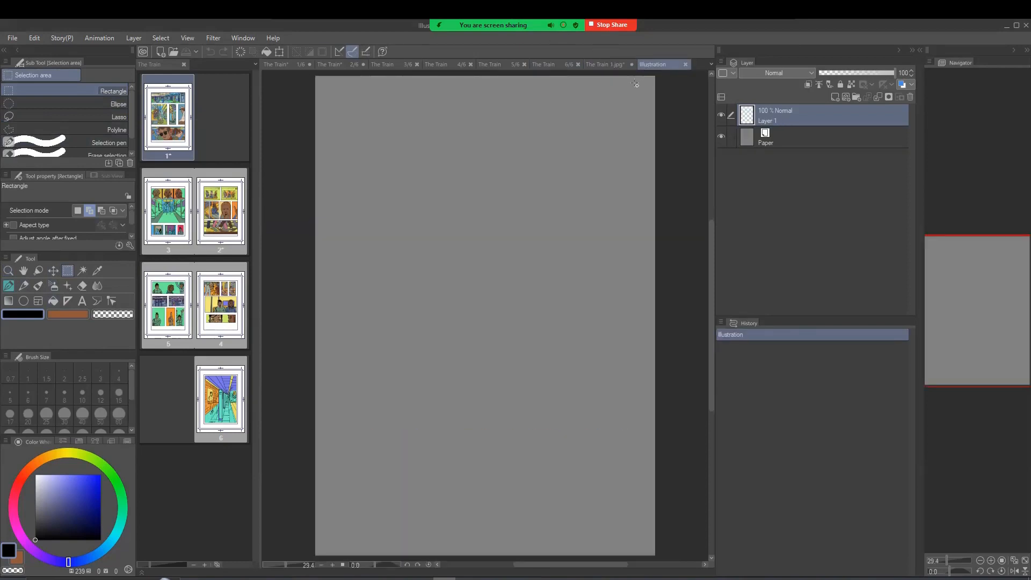
key("ctrl+v")
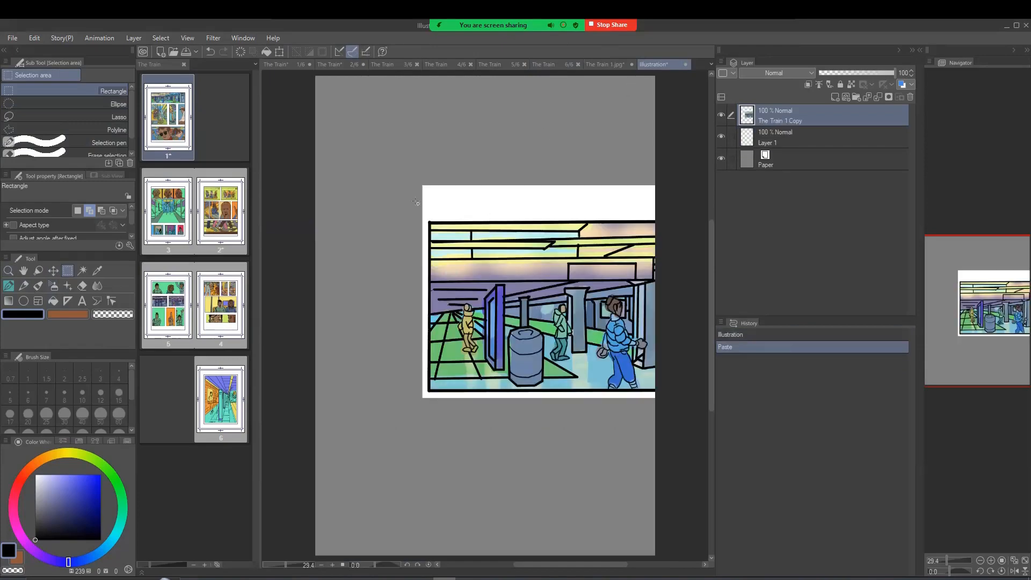
- Scale the pasted station panel down and place it near the upper left corner of the illustration canvas
left_click(52, 270)
left_click_drag(514, 271, 193, 247)
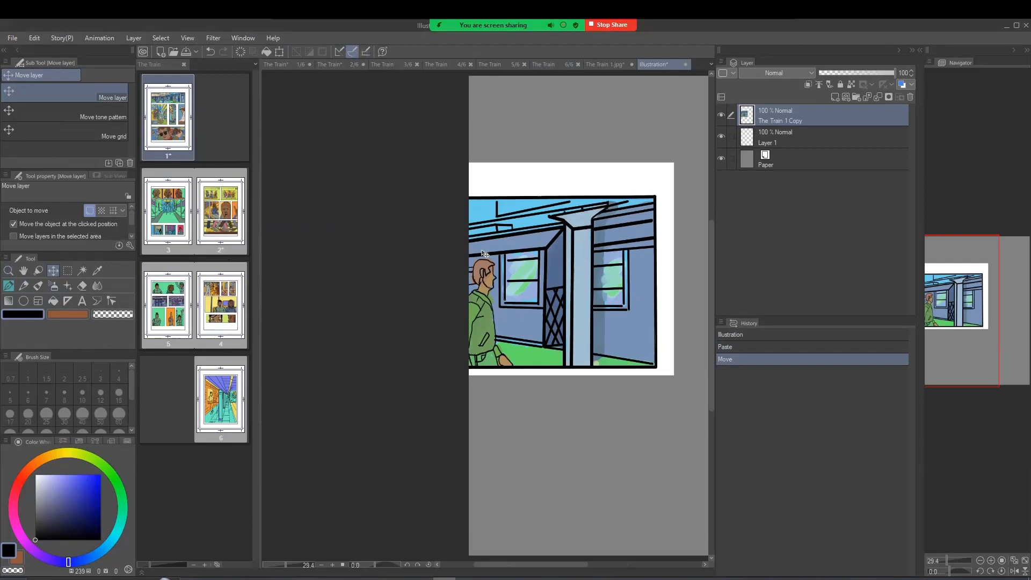
key("ctrl+t")
left_click_drag(674, 163, 645, 157)
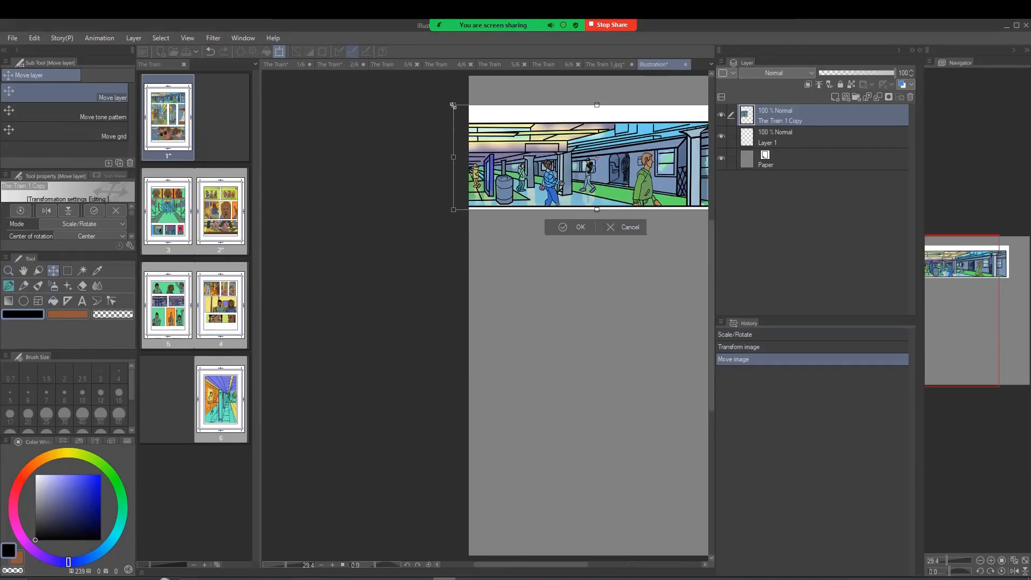
left_click_drag(453, 105, 525, 131)
left_click_drag(583, 163, 539, 117)
left_click(564, 182)
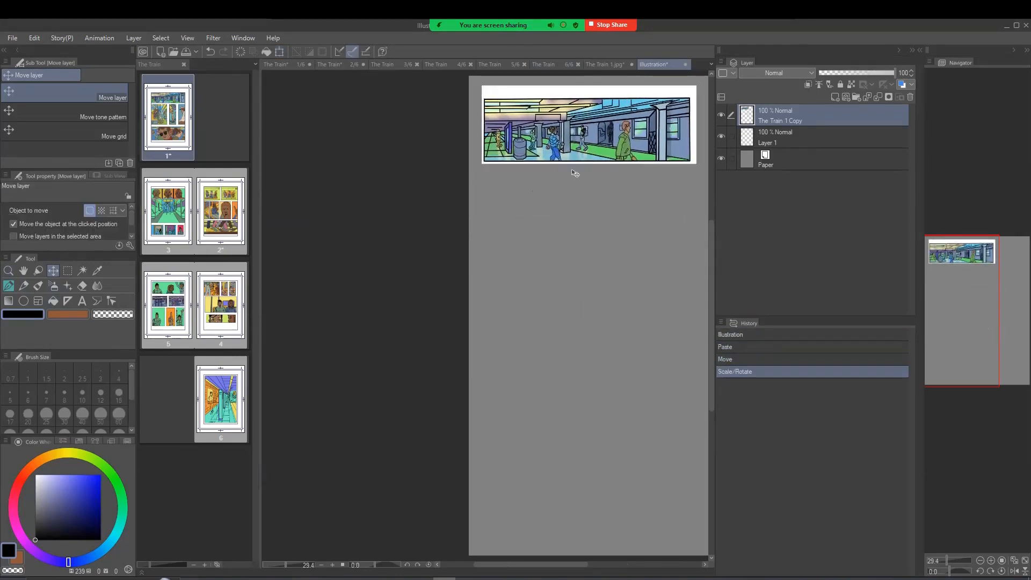
- Copy the panel of the seated passengers from The Train 1.jpg and paste it into the illustration
left_click(597, 63)
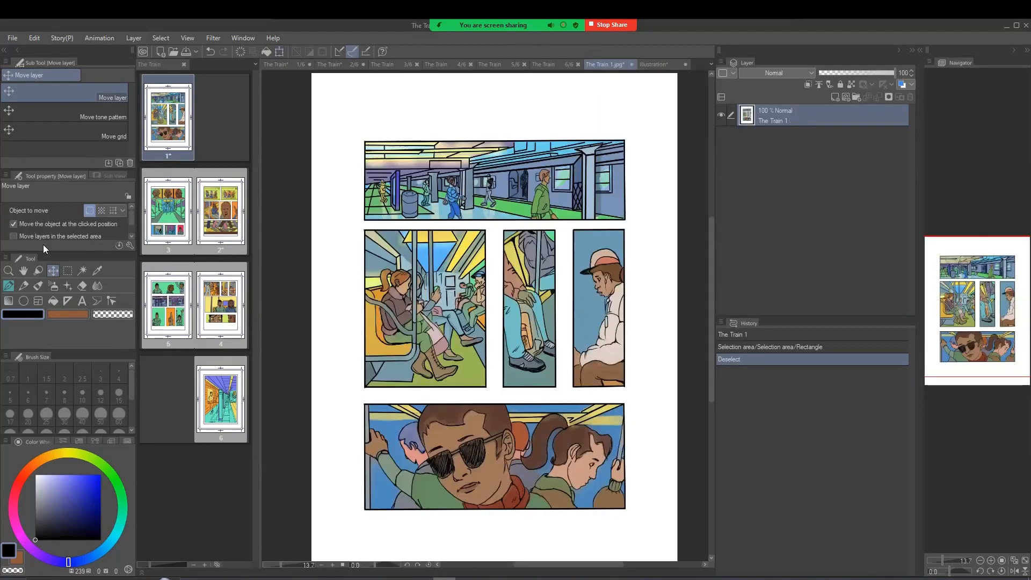
left_click(67, 271)
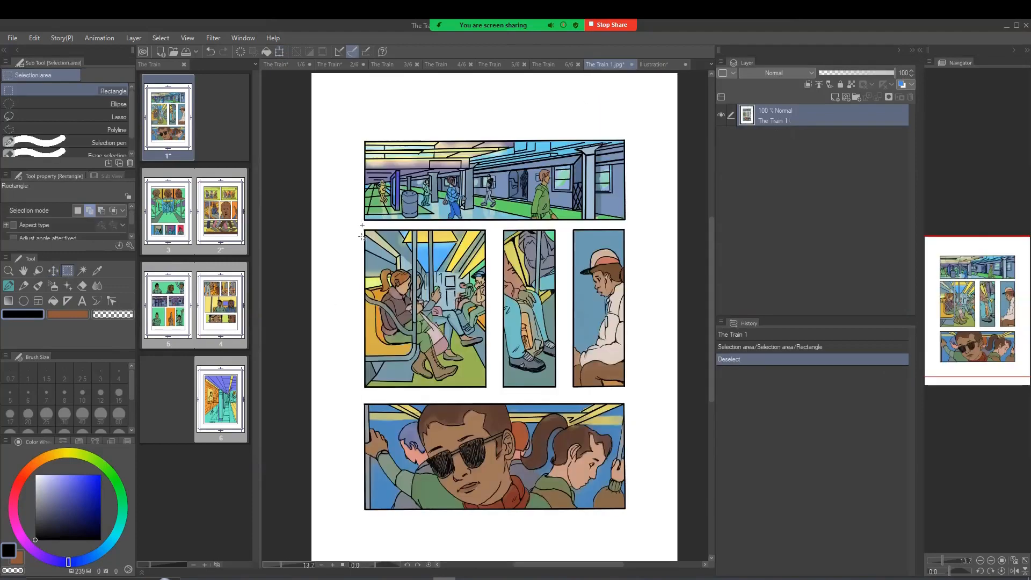
left_click_drag(362, 225, 488, 392)
left_click(483, 390)
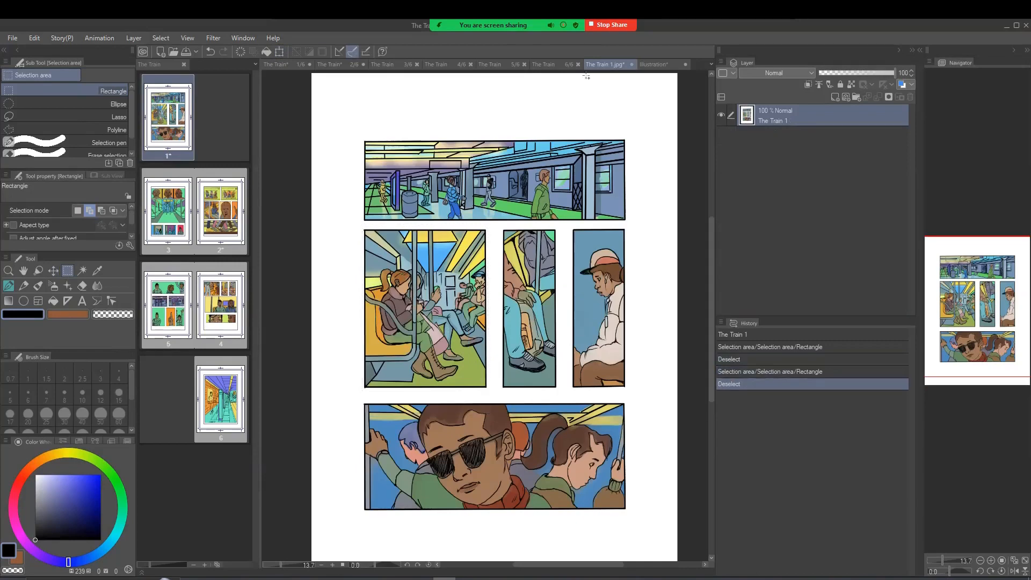
left_click(649, 64)
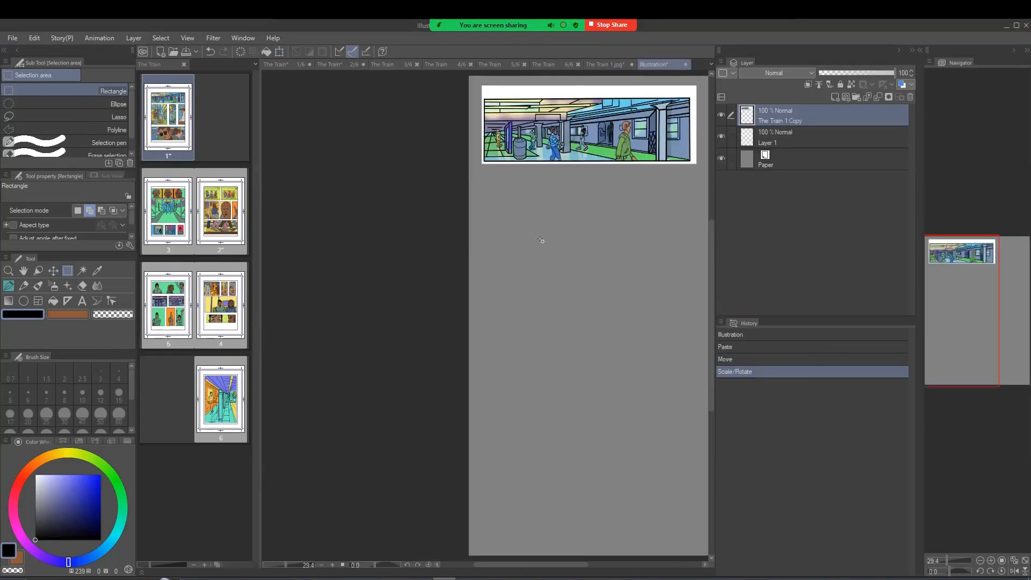
key("ctrl+v")
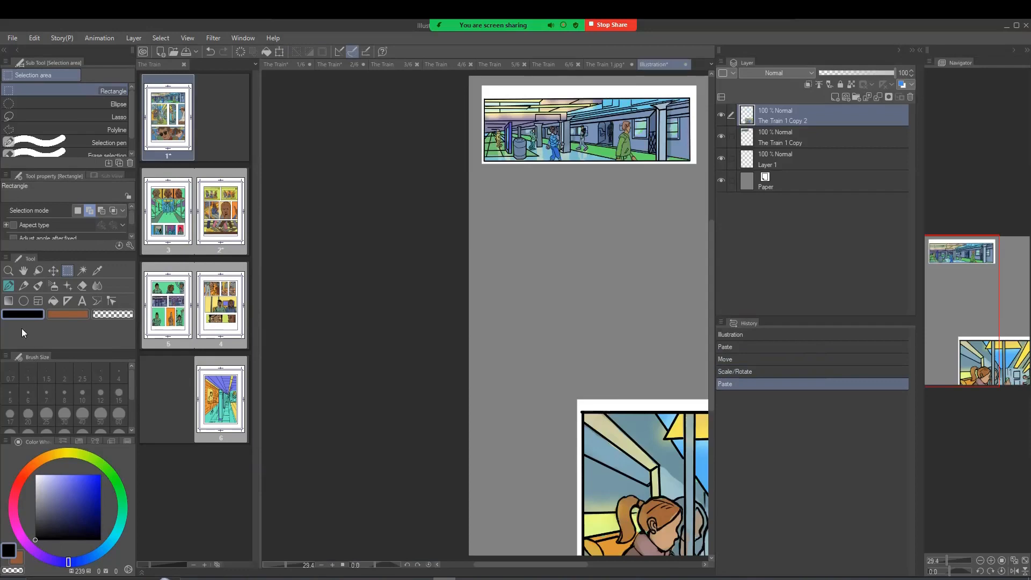
- Scale down the pasted seated-passengers panel and place it centered below the station panel
left_click(53, 270)
left_click_drag(599, 467, 489, 274)
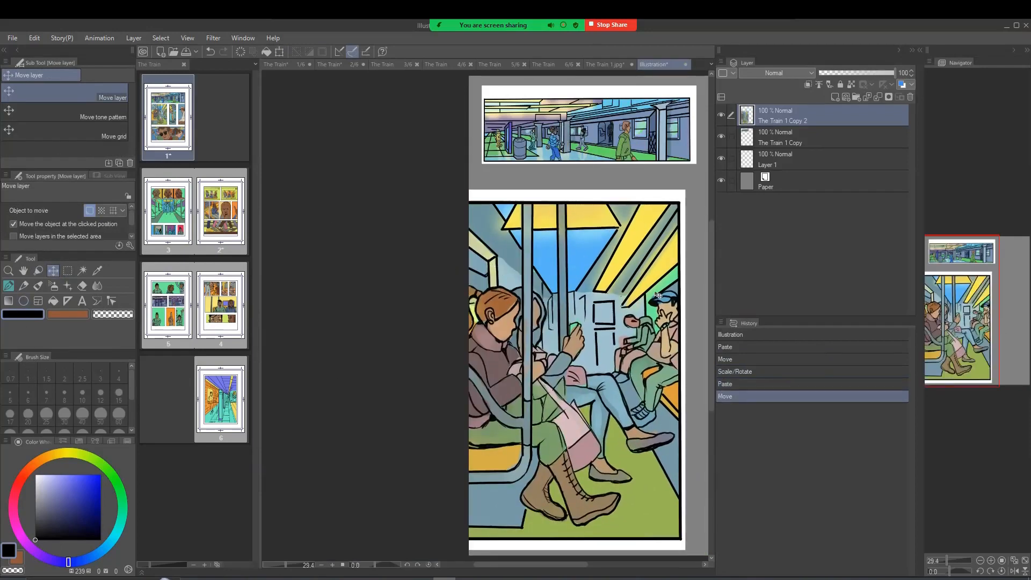
key("ctrl+t")
left_click_drag(686, 190, 558, 421)
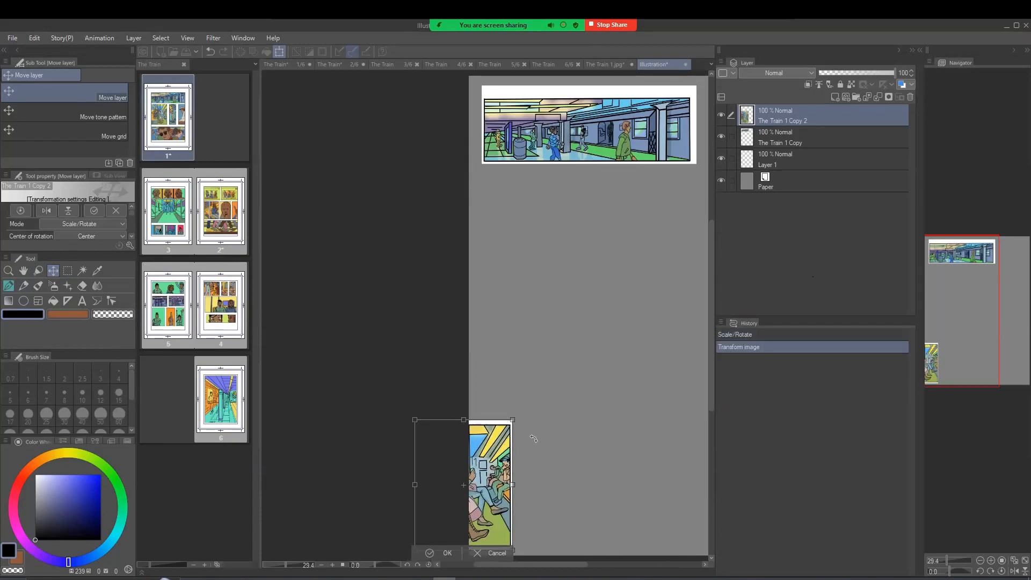
left_click_drag(493, 461, 614, 231)
left_click(561, 338)
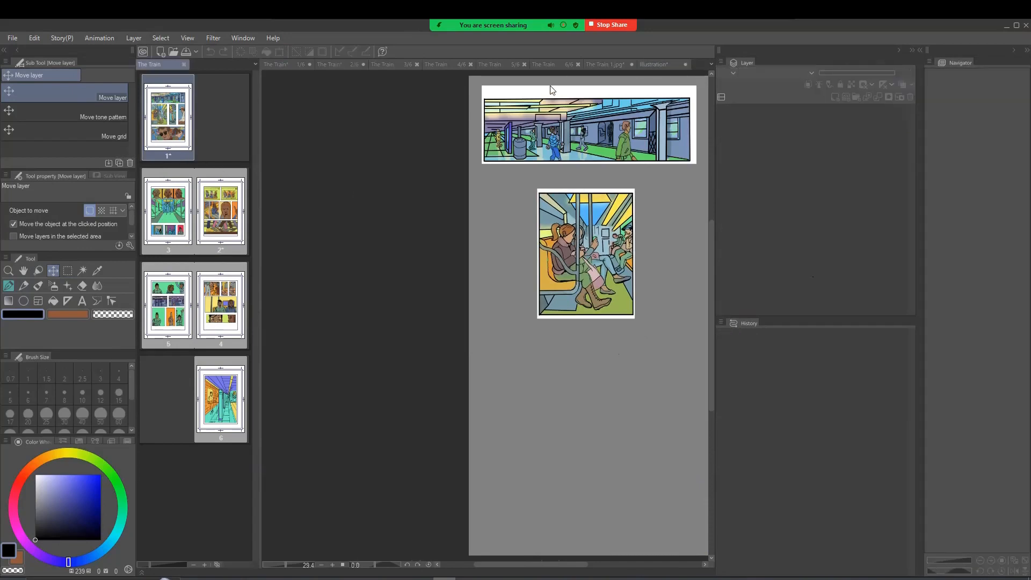
- Copy the two narrow passenger panels together from The Train 1.jpg and paste them into the illustration
left_click(617, 63)
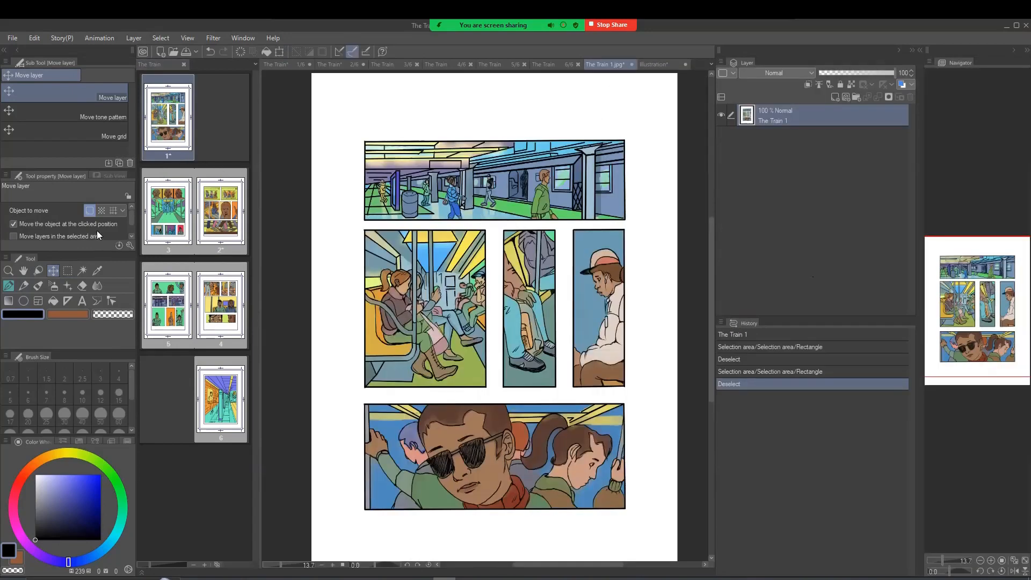
left_click(66, 270)
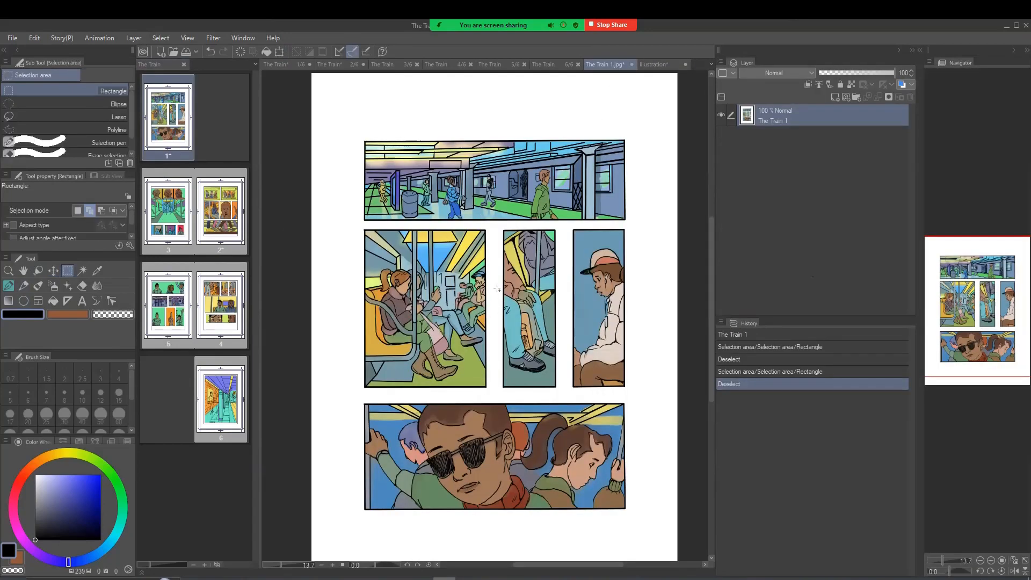
left_click_drag(497, 225, 629, 396)
key("ctrl+d")
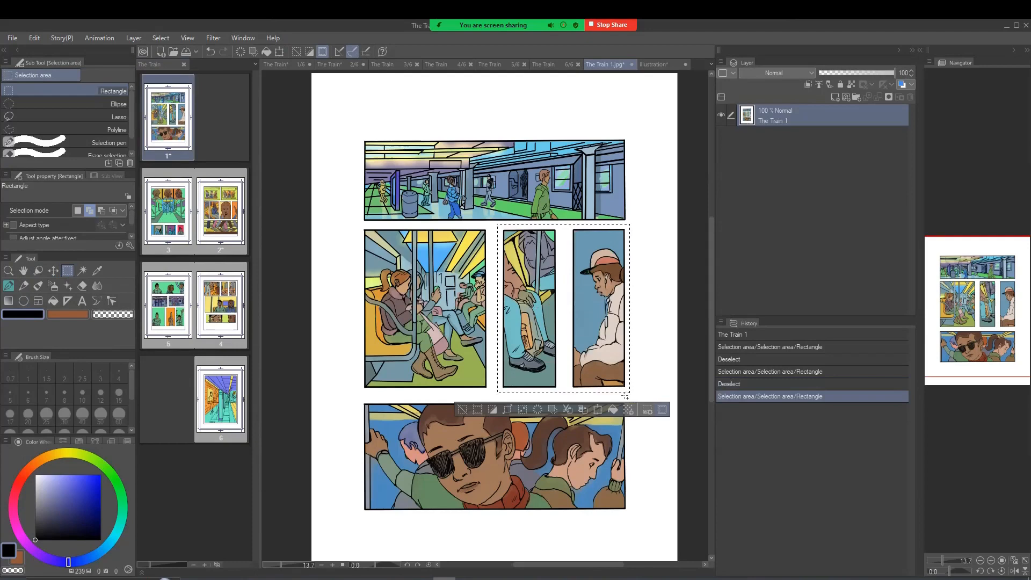
left_click(653, 64)
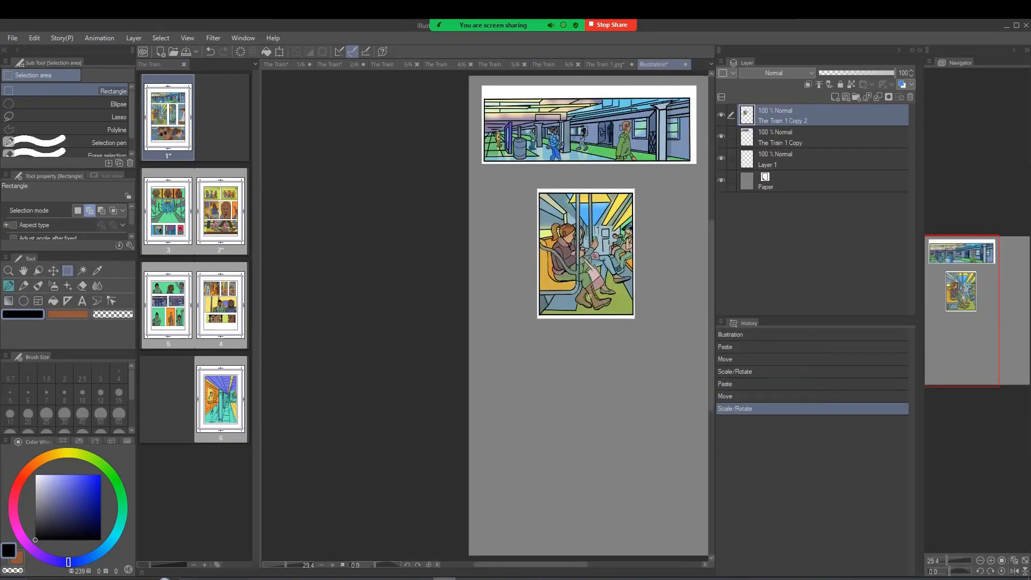
key("ctrl+v")
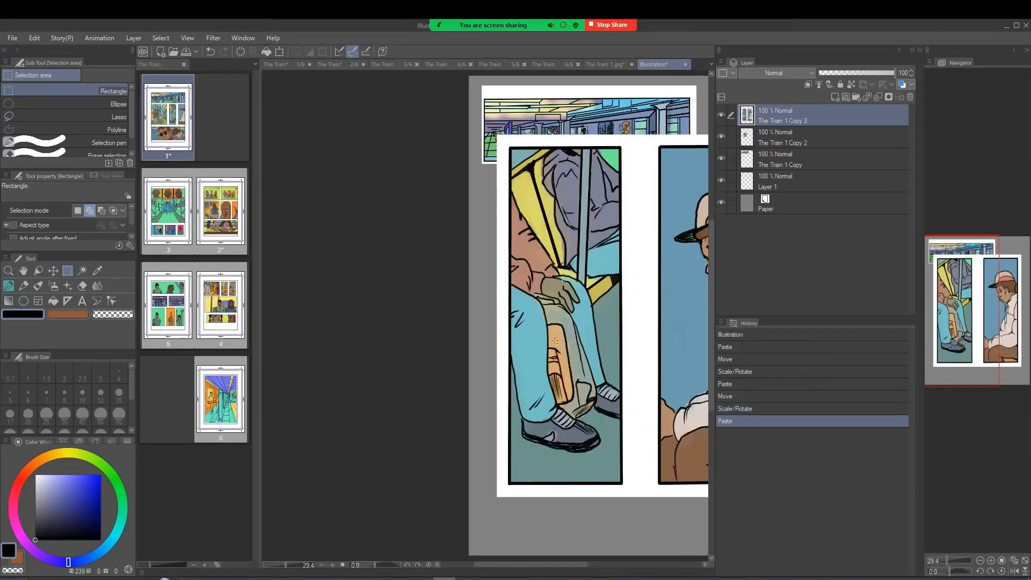
- Scale down the pasted pair of narrow panels and place it below the seated-passengers panel
key("ctrl+t")
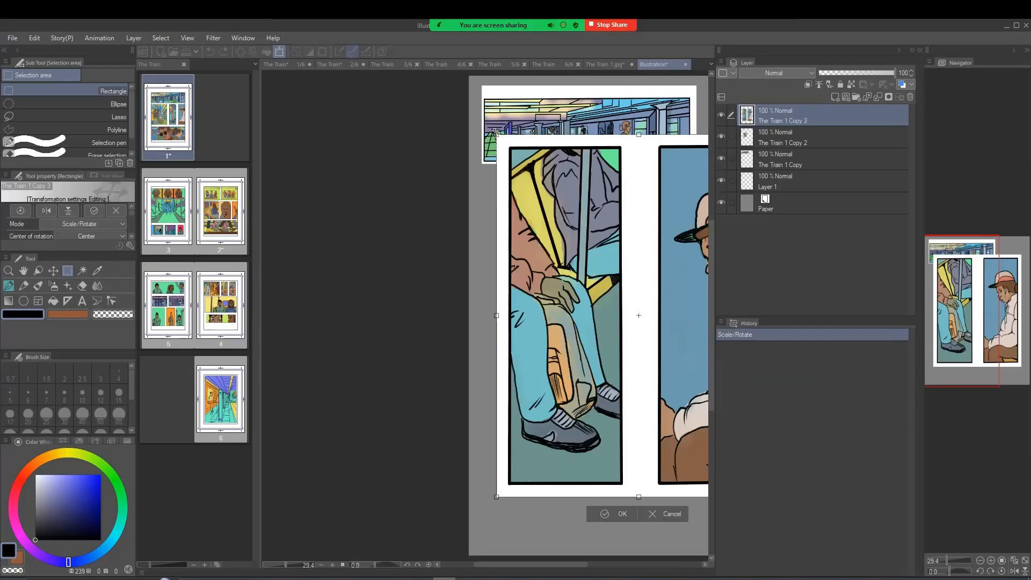
left_click_drag(498, 133, 610, 333)
left_click_drag(659, 369, 555, 378)
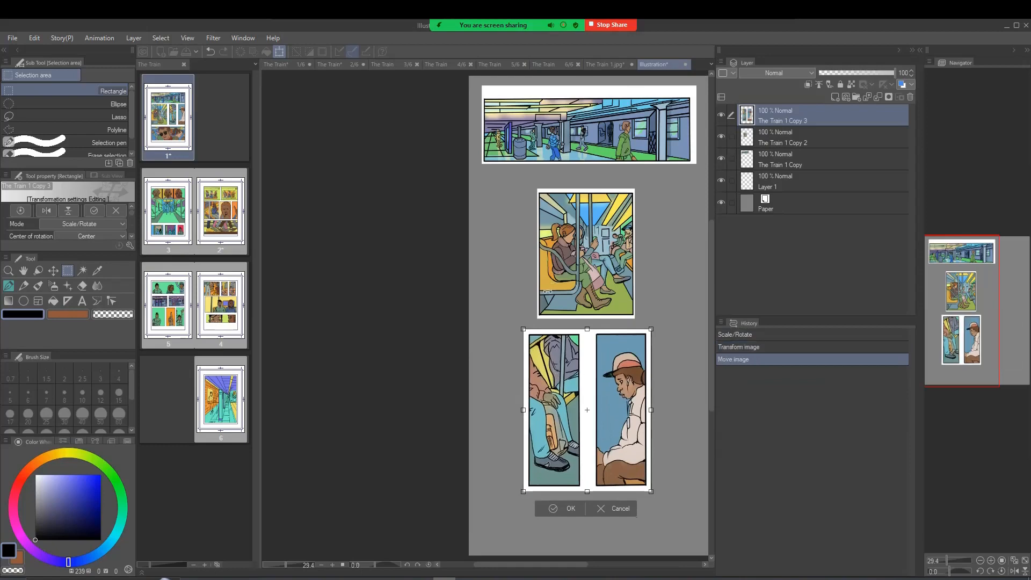
key("Return")
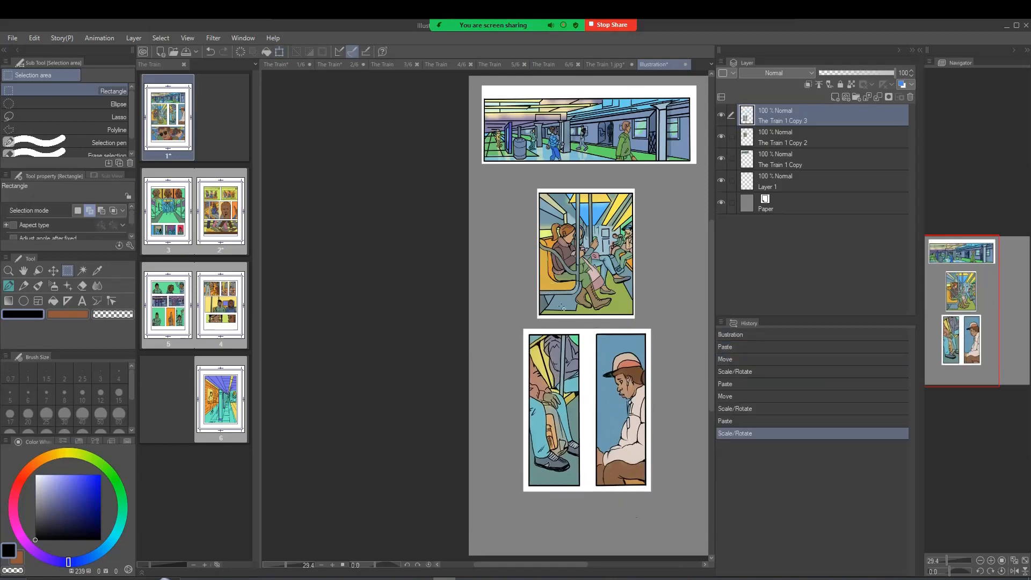
- Move the seated-passengers panel up toward the station panel, and shift the narrow pair up beneath it
left_click(53, 270)
left_click_drag(580, 273, 578, 254)
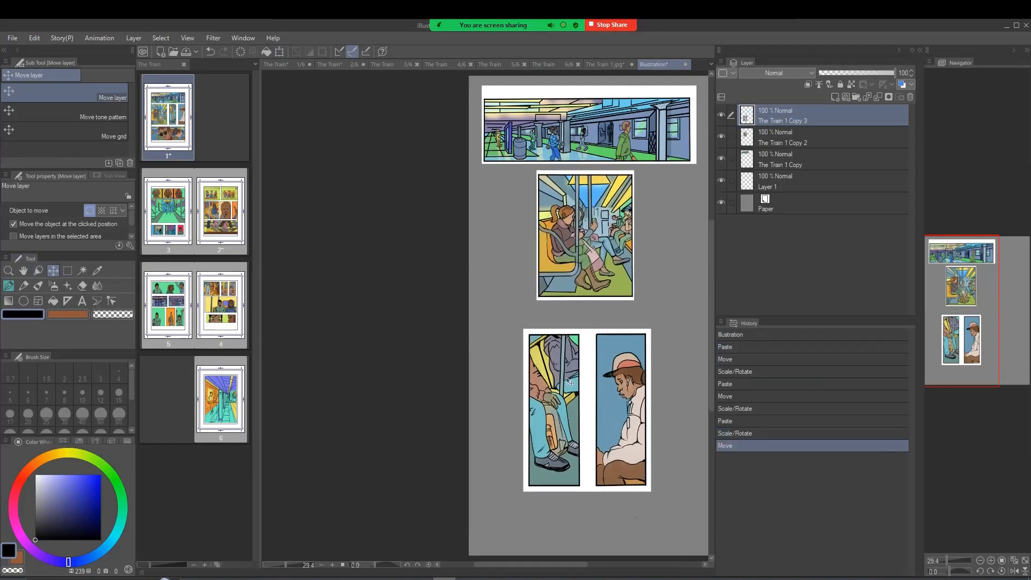
mouse_move(567, 390)
left_mouse_down()
mouse_move(568, 361)
mouse_move(567, 374)
left_mouse_up()
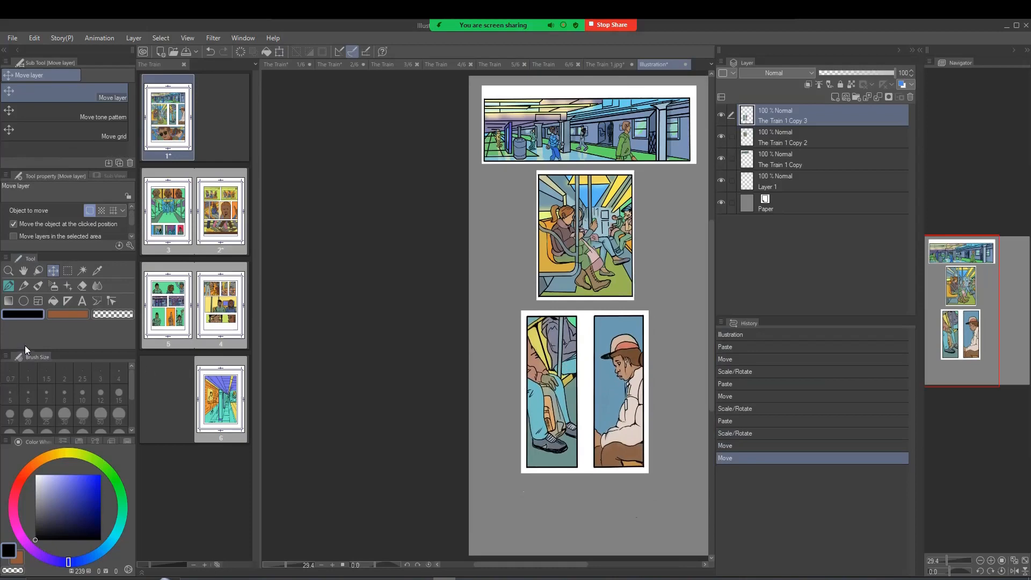
- Copy the wide panel of the man in sunglasses from The Train 1.jpg and paste it into the illustration
left_click(608, 63)
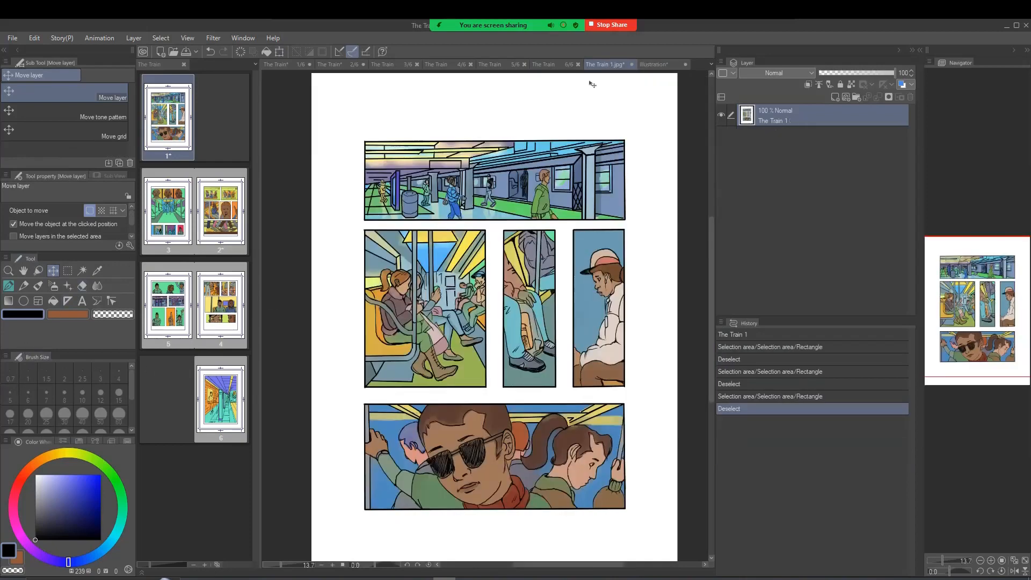
left_click(67, 271)
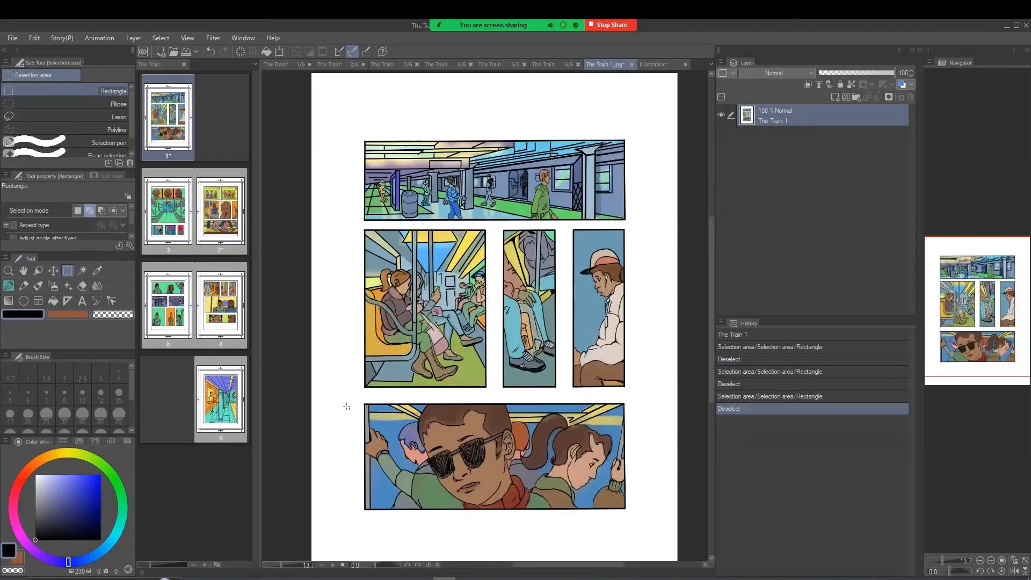
left_click_drag(355, 396, 634, 531)
key("ctrl+d")
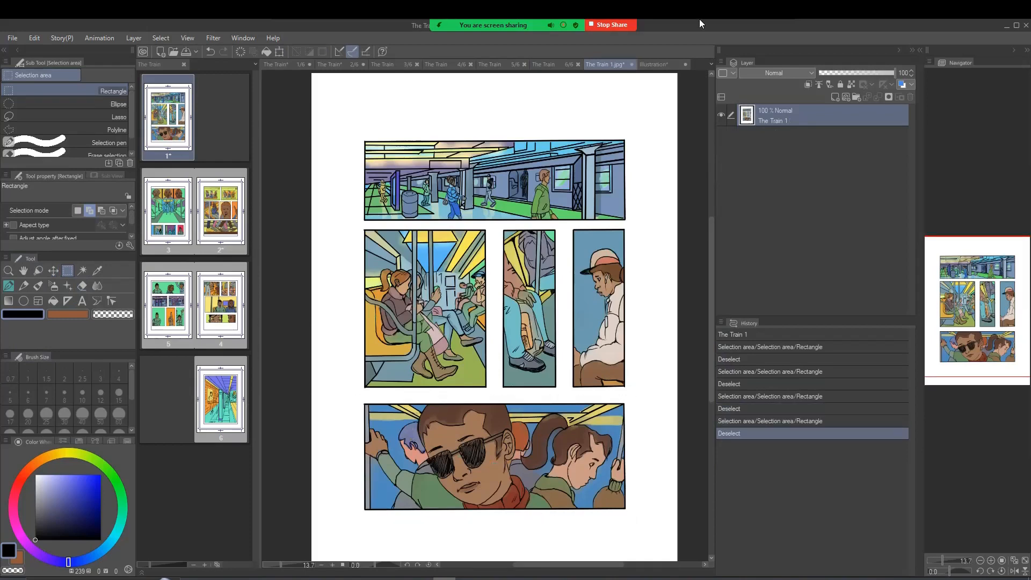
left_click(662, 63)
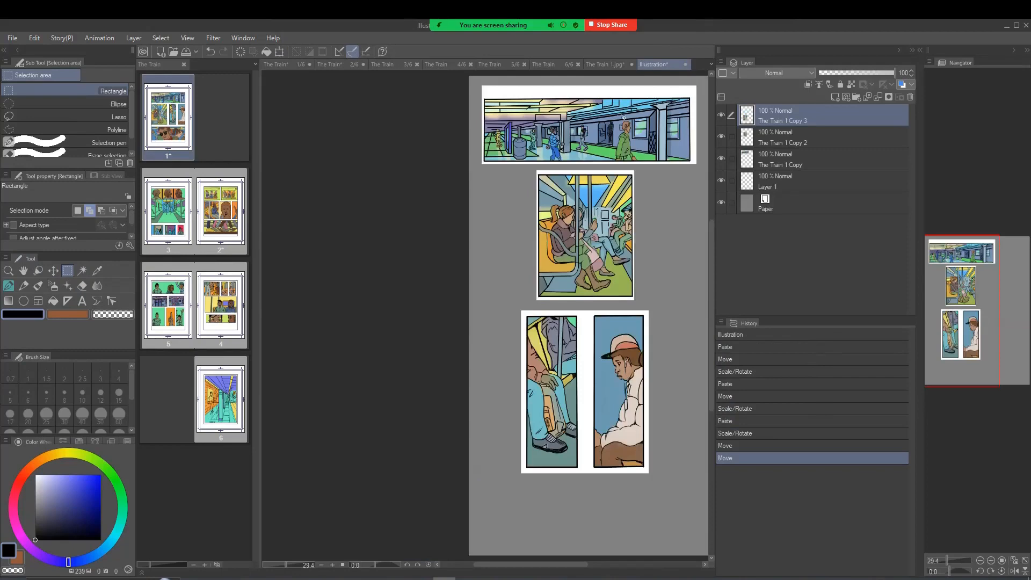
key("ctrl+v")
- Scale down the pasted sunglasses panel and place it at the bottom of the canvas below the narrow pair
key("ctrl+t")
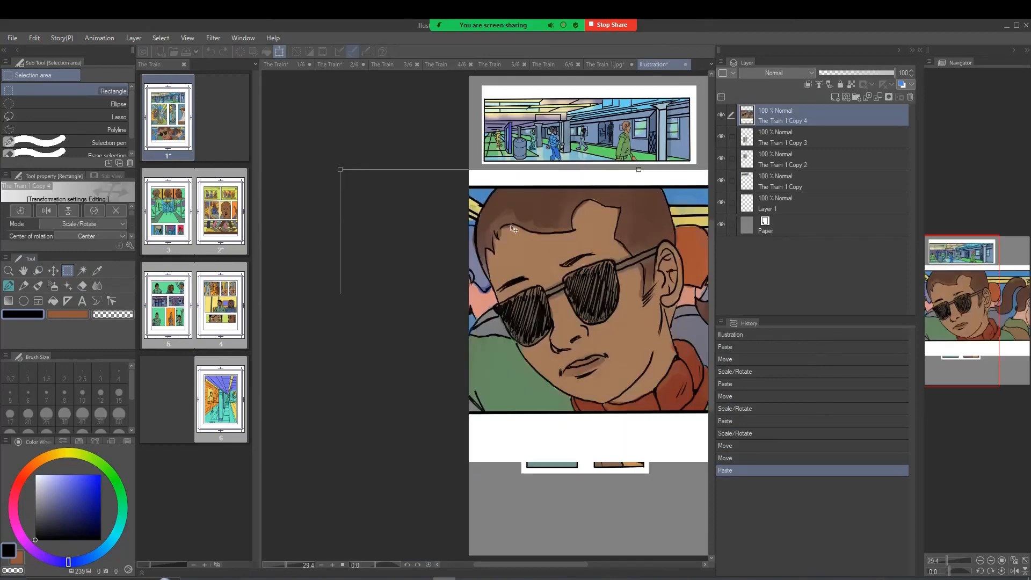
left_click_drag(334, 167, 565, 487)
key("Return")
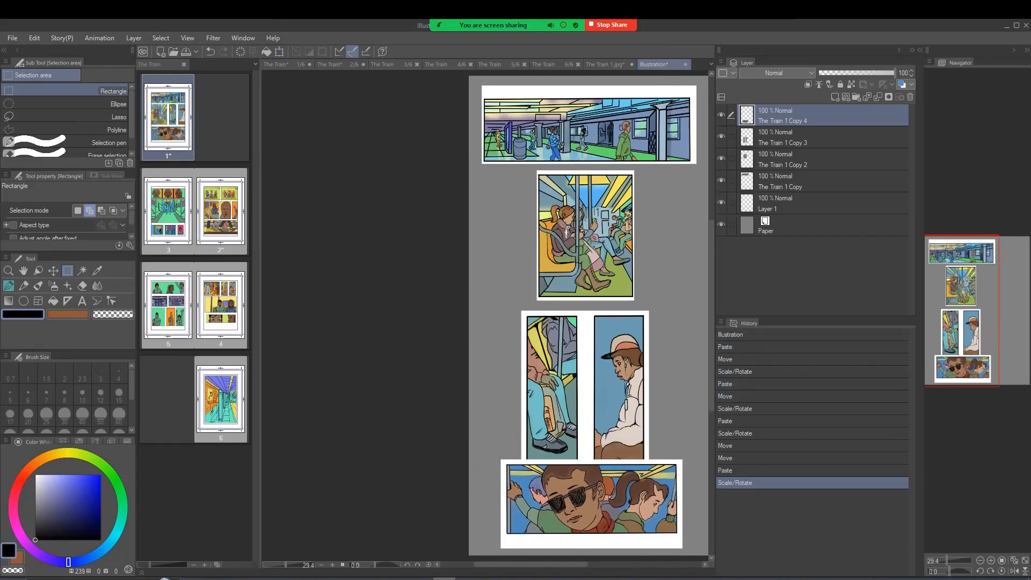
- Close the gaps in the column by moving the seated-passengers panel, the narrow pair and the sunglasses panel slightly upward
left_click_drag(567, 225, 566, 232)
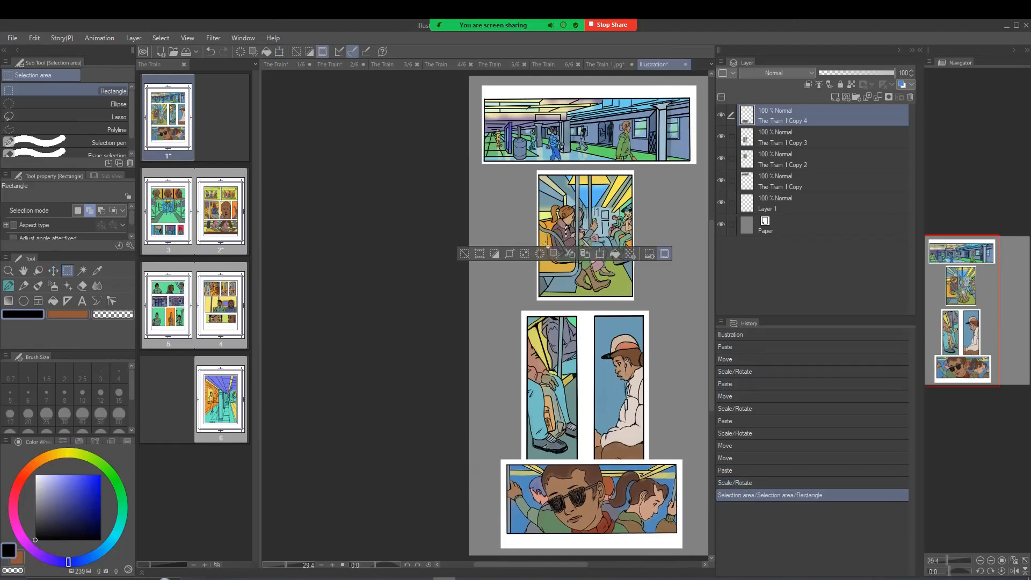
key("ctrl+d")
left_click(50, 272)
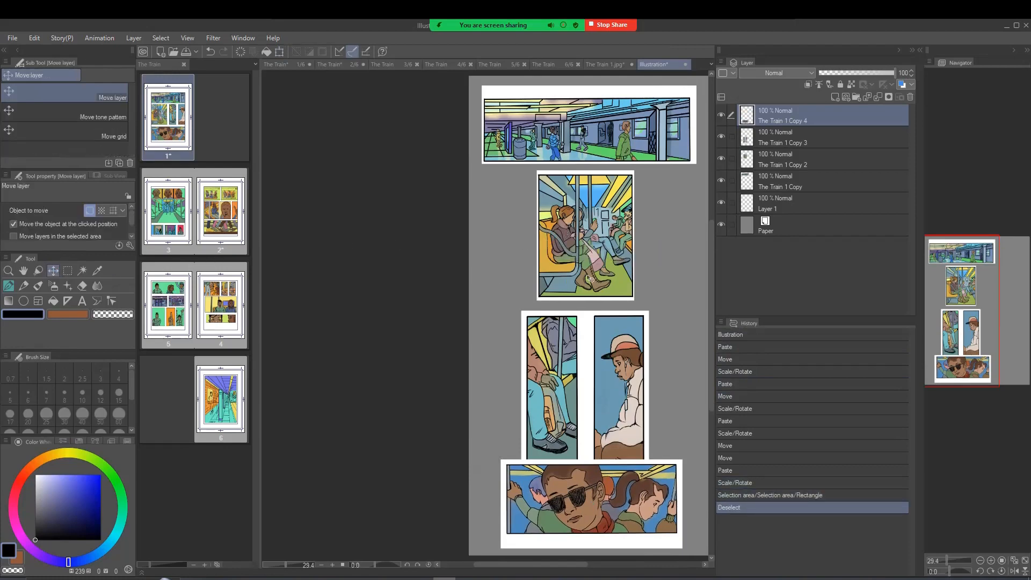
left_click_drag(600, 276, 603, 269)
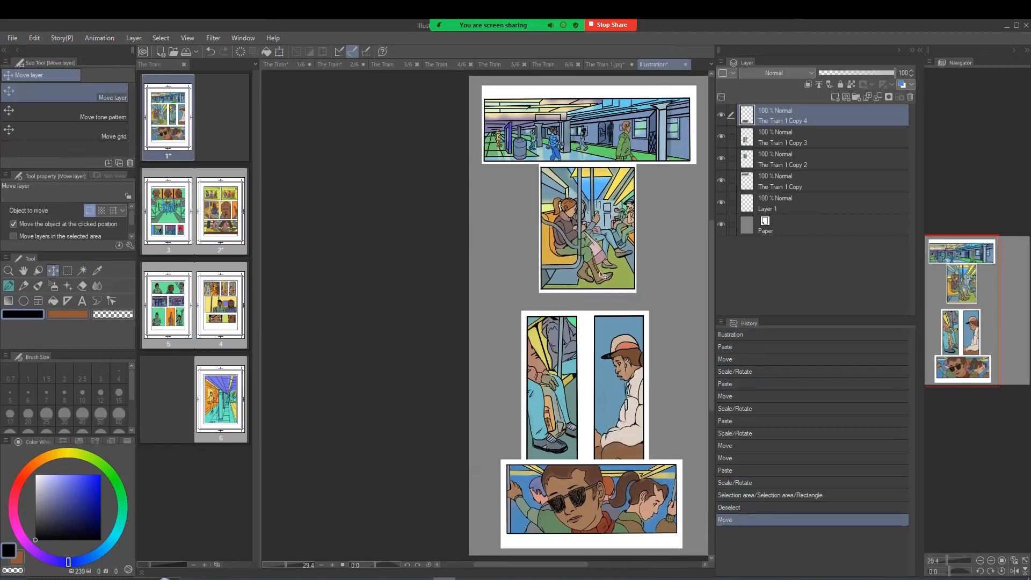
left_click_drag(588, 334, 591, 316)
left_click_drag(602, 483, 601, 477)
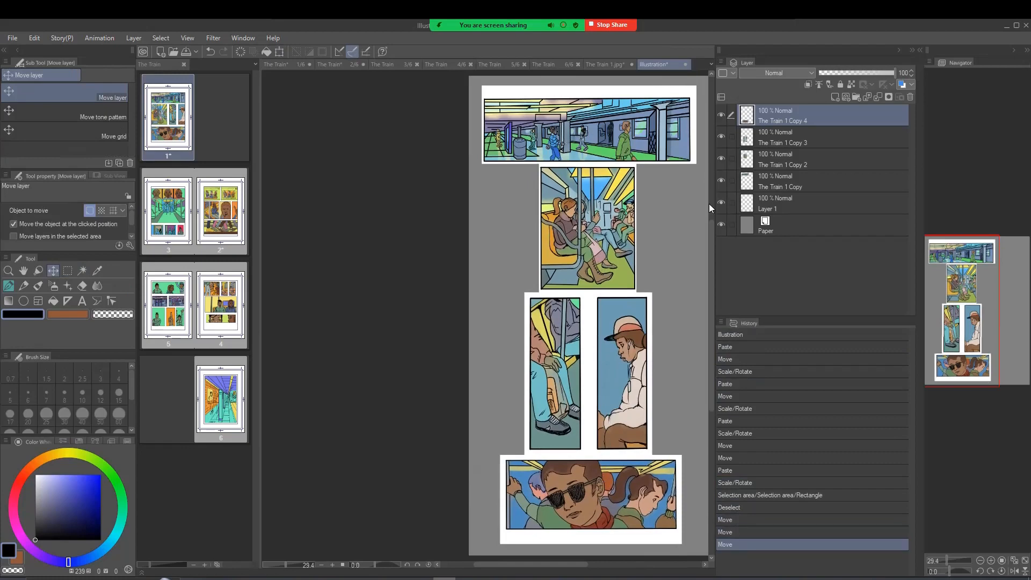
- Extend the illustration canvas downward by setting its height to 4000 px with the reference point at top centre
left_click_drag(711, 257, 725, 79)
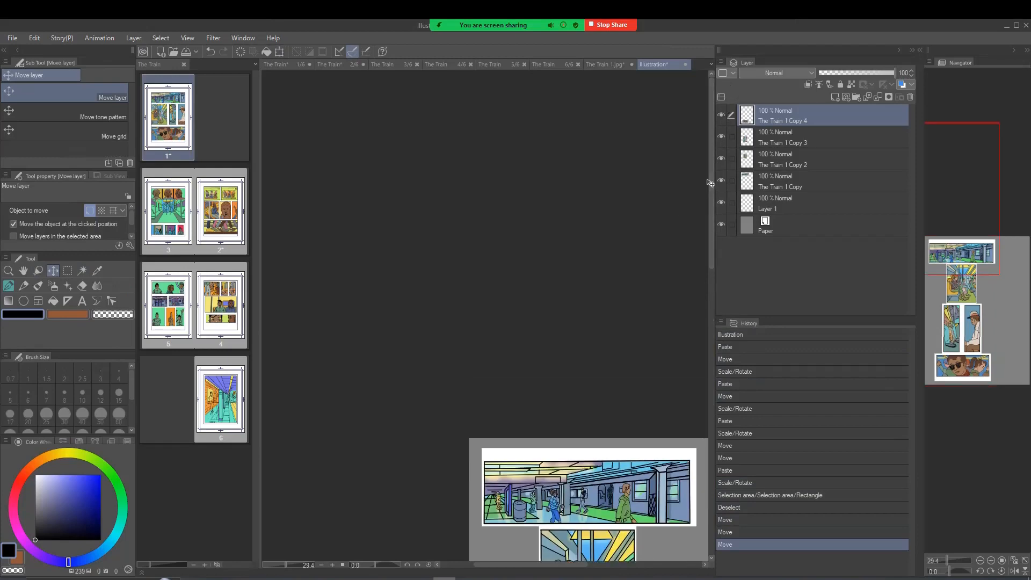
left_click_drag(709, 182, 718, 368)
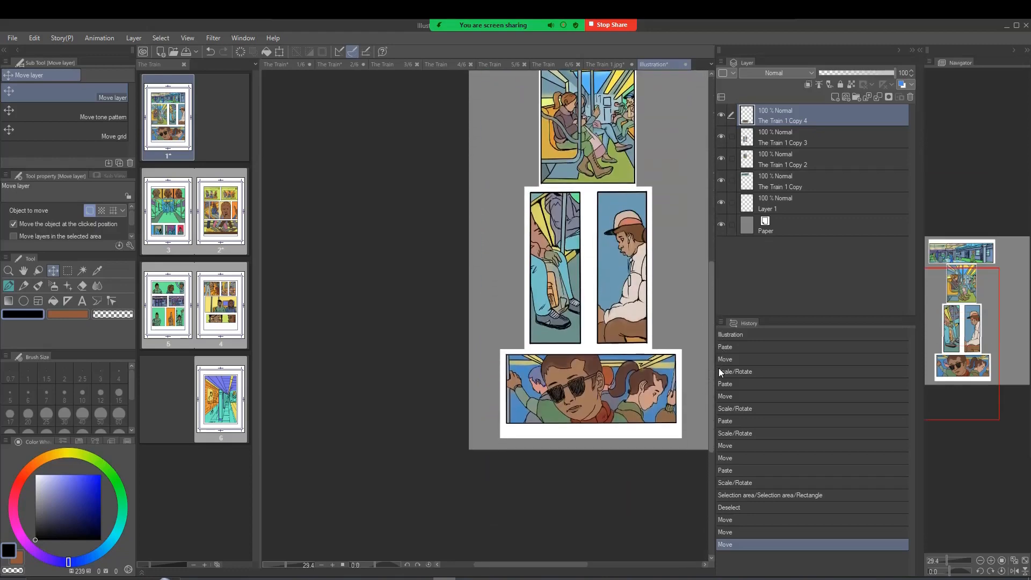
left_click(33, 38)
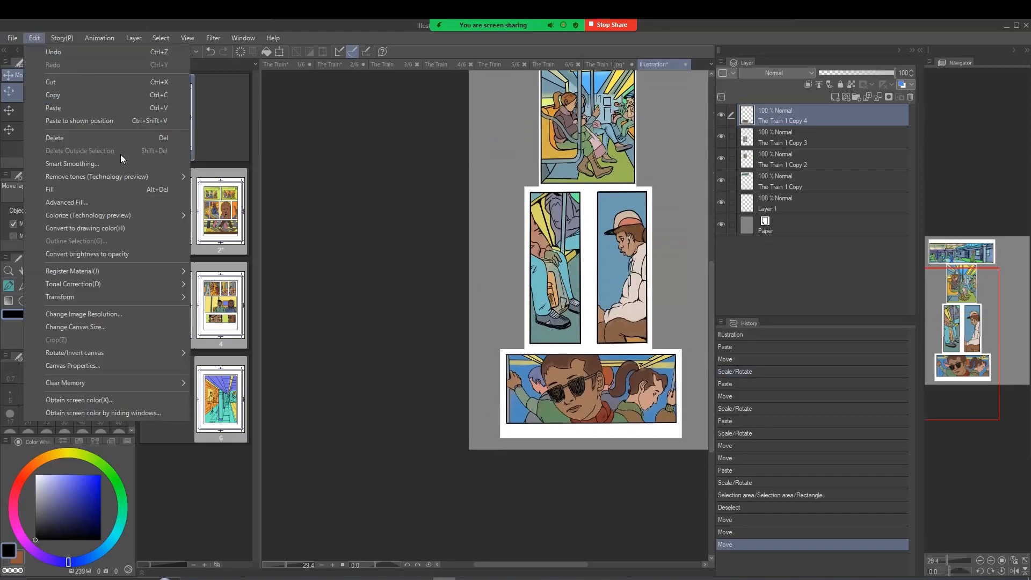
left_click(102, 325)
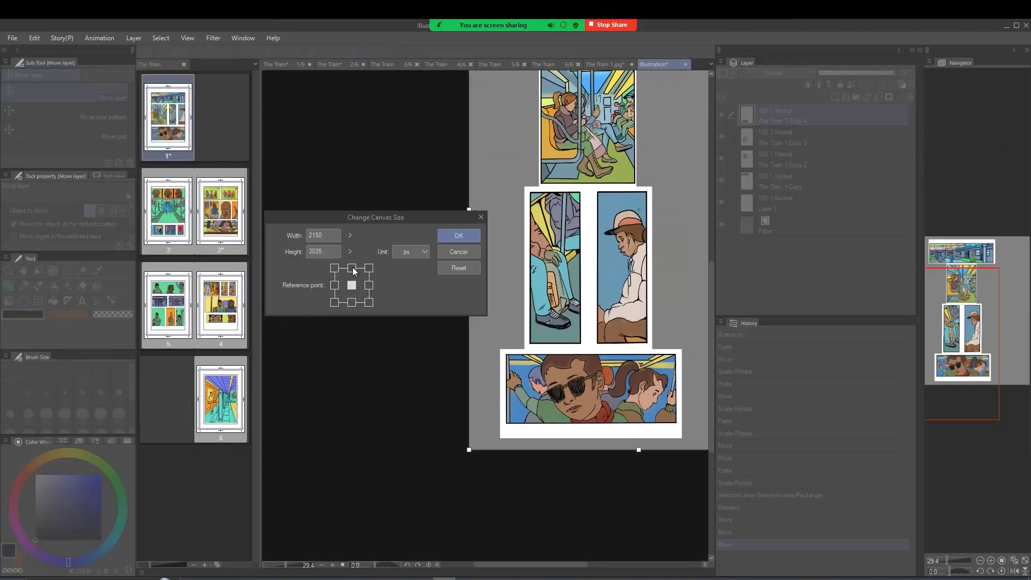
left_click(353, 267)
double_click(324, 251)
type("400")
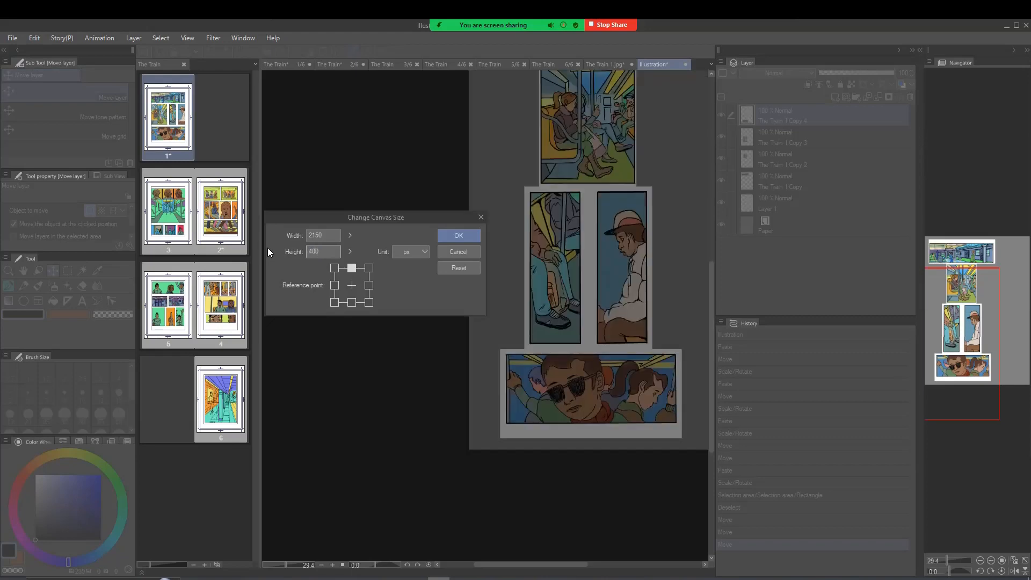
type("0")
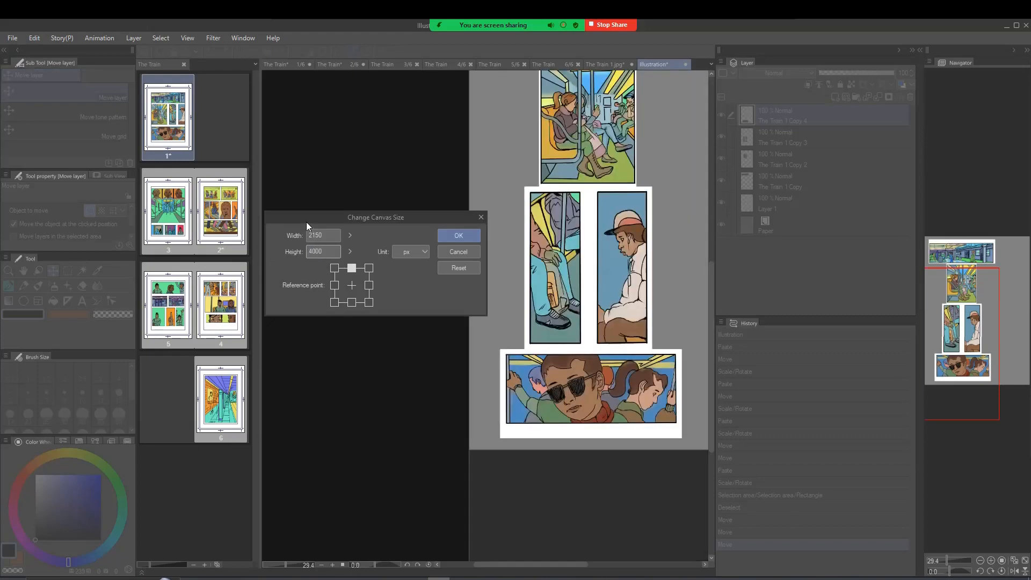
left_click(470, 237)
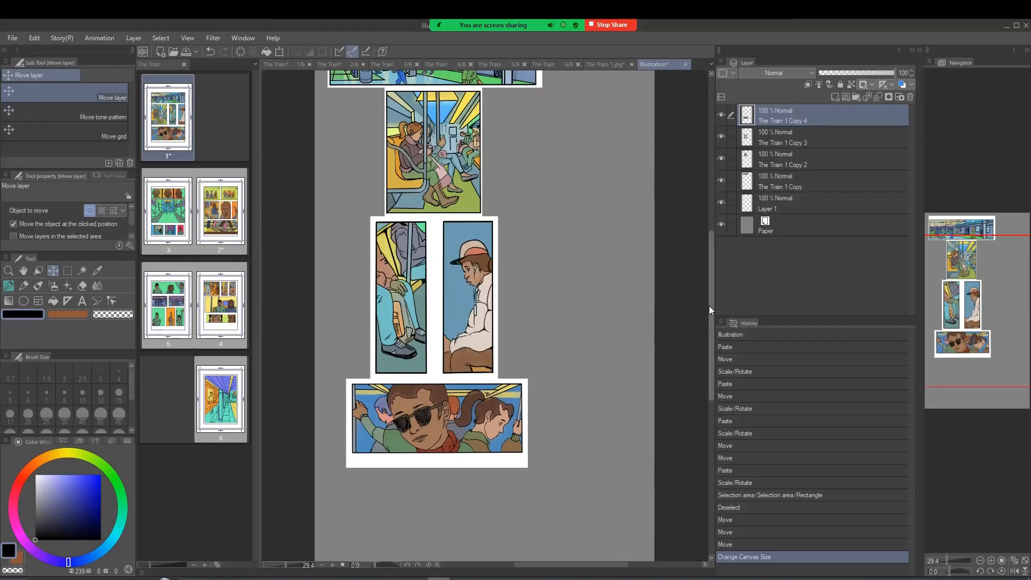
- Merge the four pasted panel layers down into Layer 1
left_click_drag(709, 311, 705, 356)
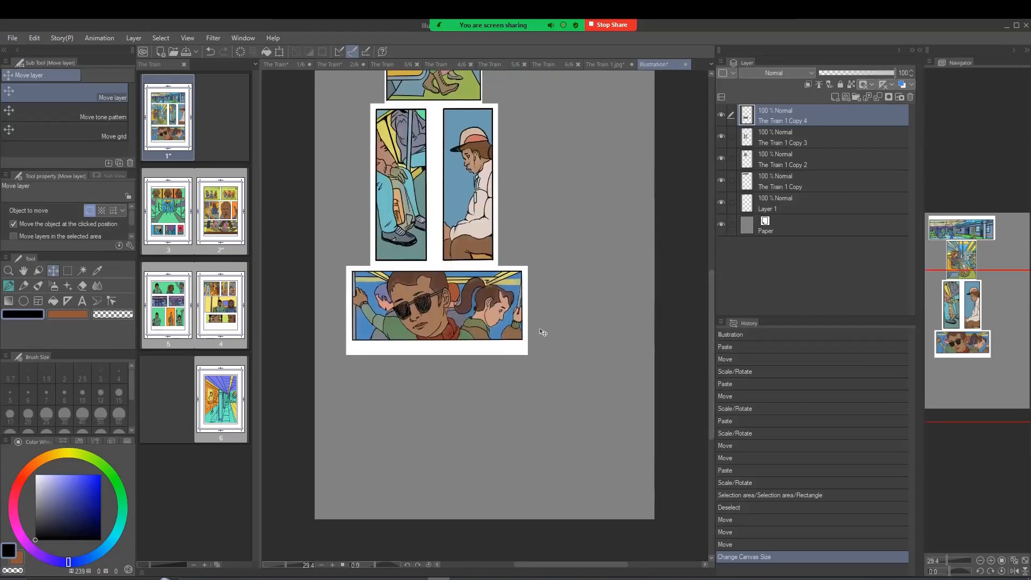
key("ctrl+t")
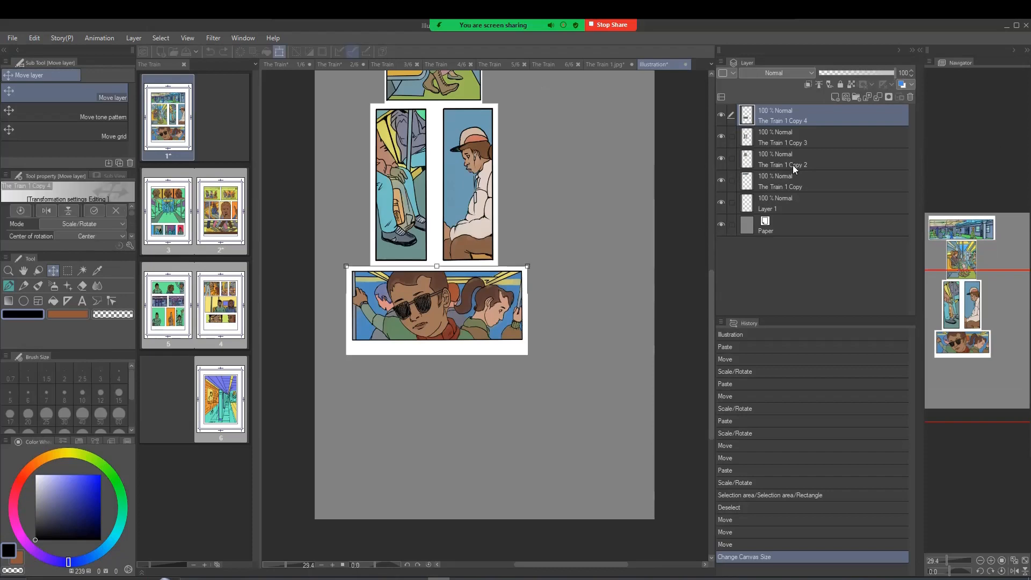
left_click(452, 379)
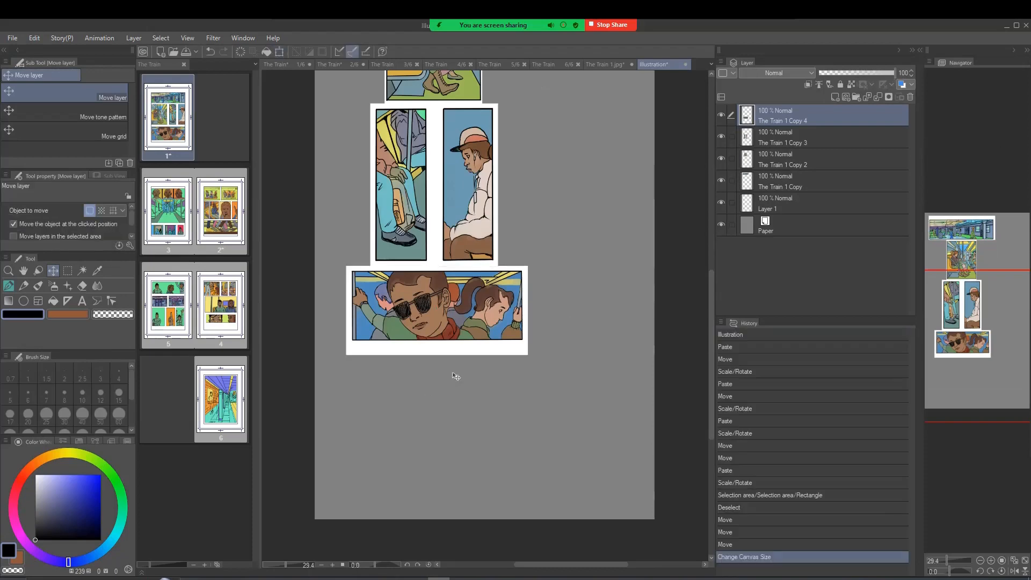
key("ctrl+e")
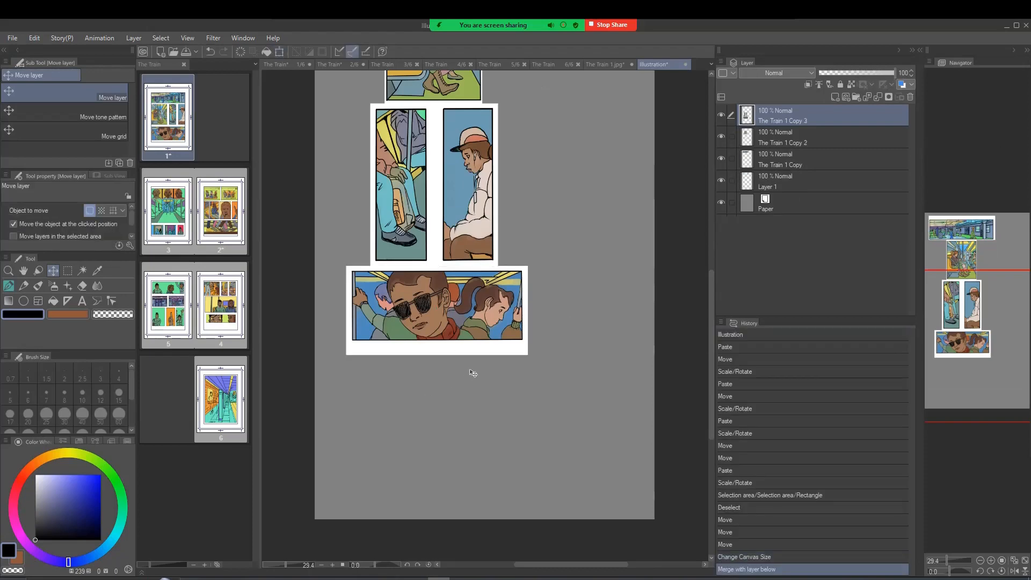
key("ctrl+e")
key("ctrl+e")
key("ctrl+e")
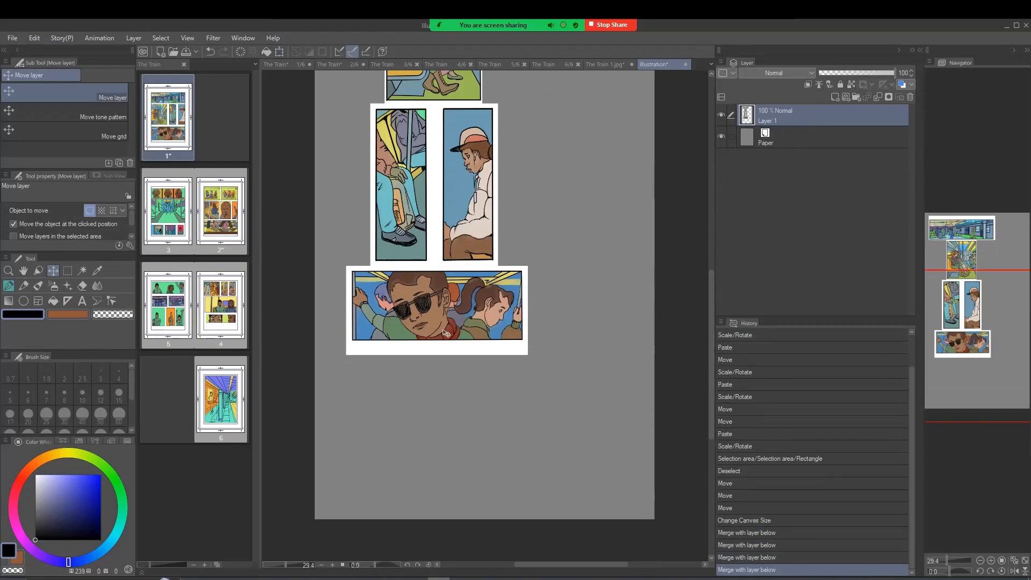
- Move the merged column of panels to the right so it sits centred on the extended canvas
left_click_drag(446, 333, 485, 339)
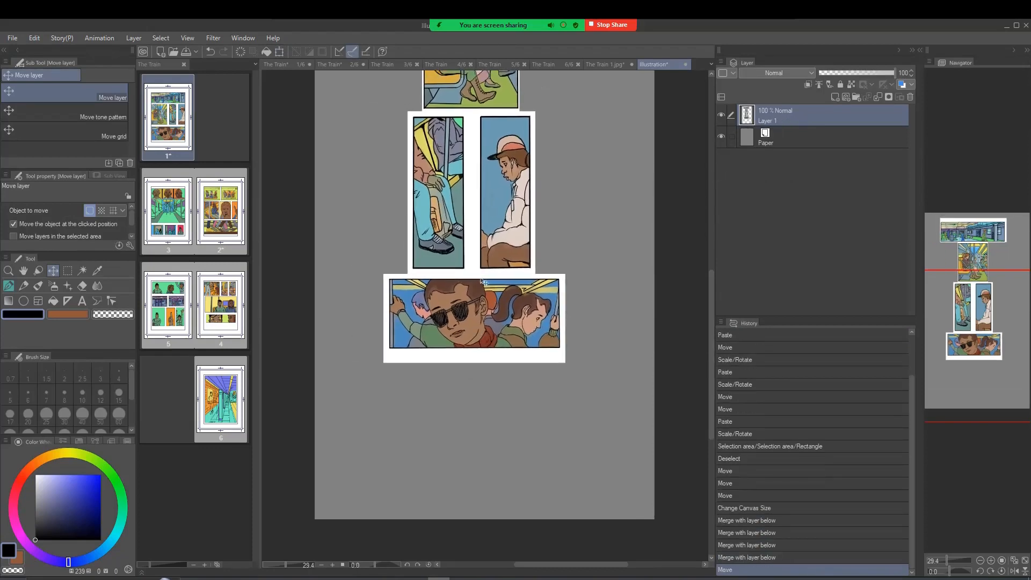
scroll(589, 290, "up", 2)
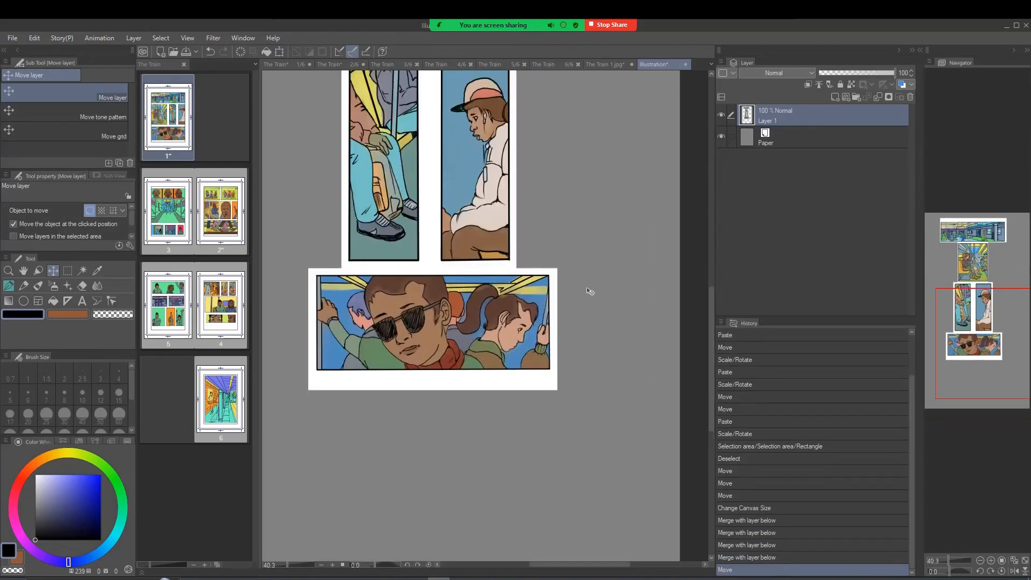
scroll(591, 290, "down", 2)
left_click_drag(710, 274, 712, 299)
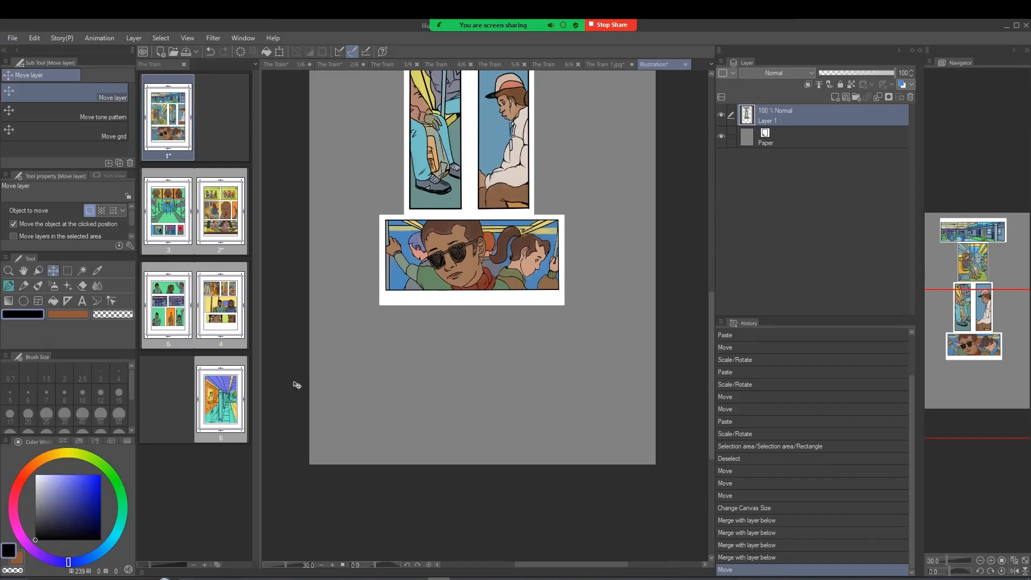
- Open page 1 of The Train
double_click(174, 144)
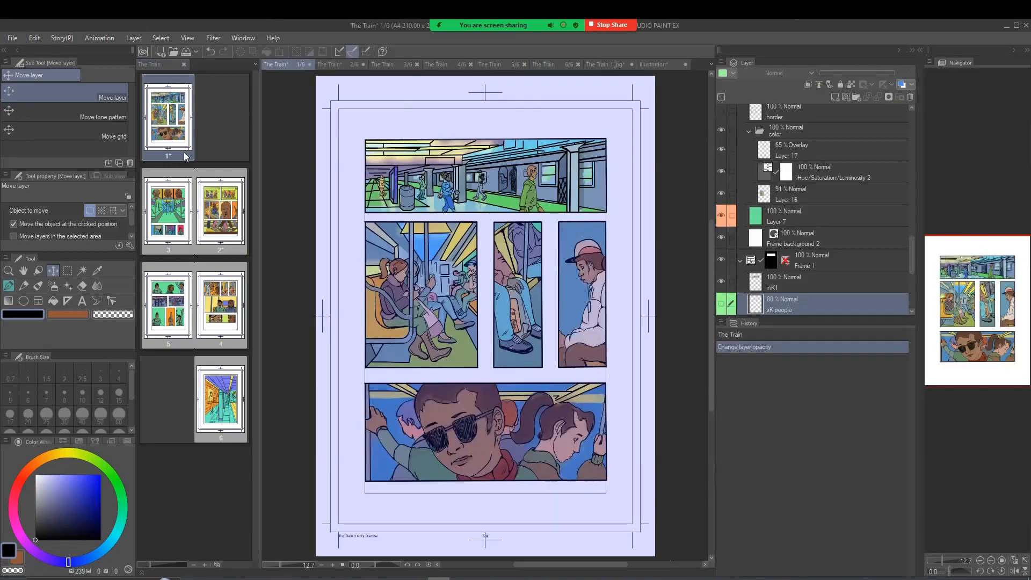